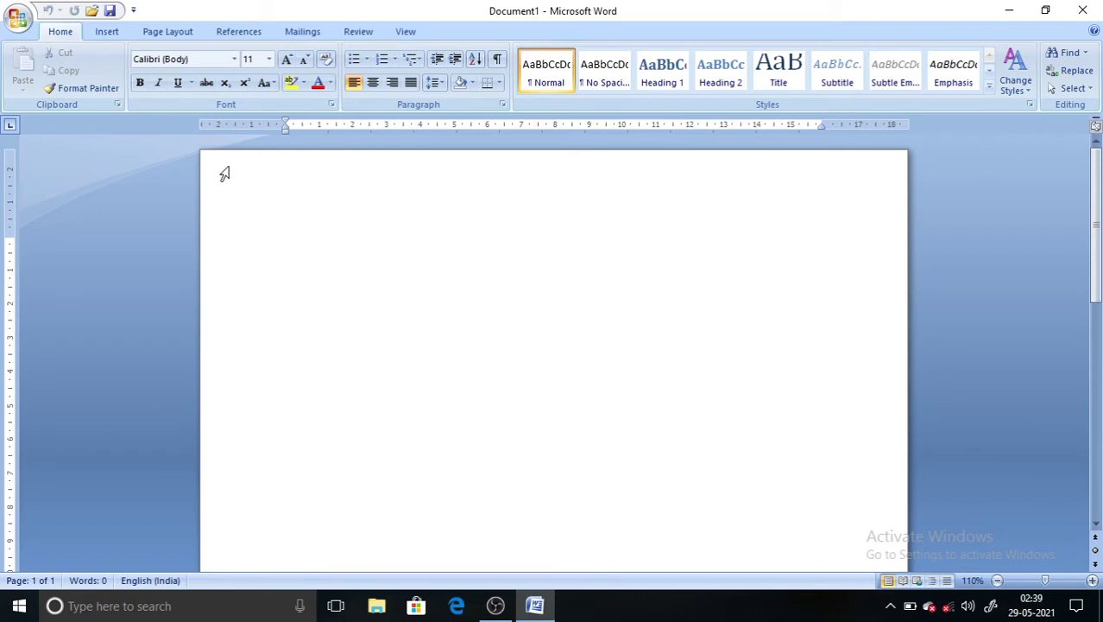
{"action": "left_click", "coordinate": [108, 32]}
{"action": "left_click", "coordinate": [154, 33]}
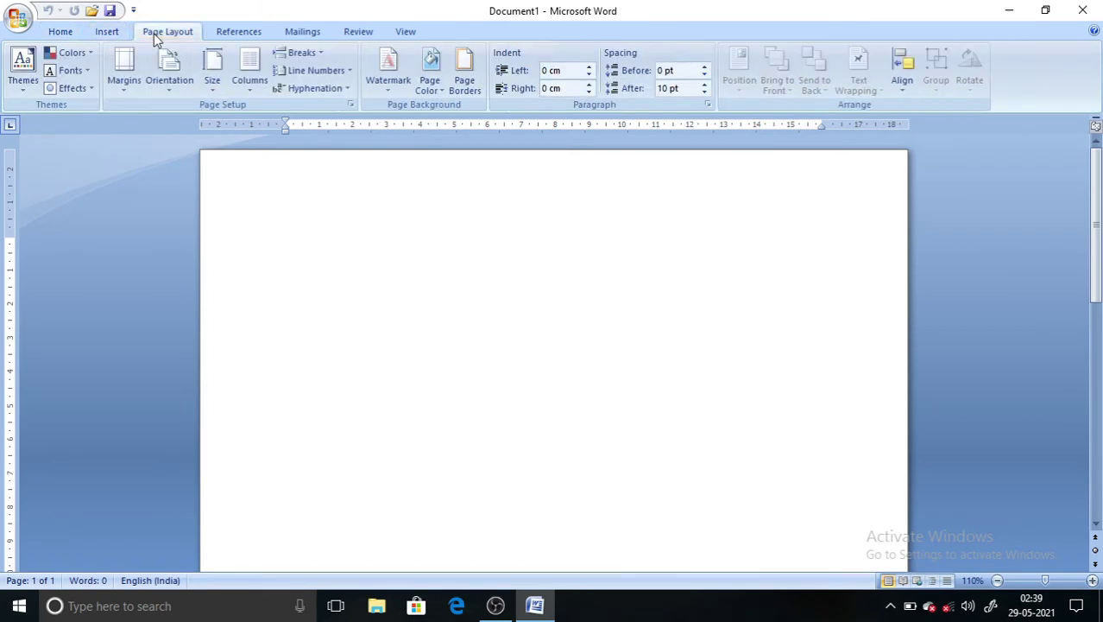
{"action": "left_click", "coordinate": [61, 33]}
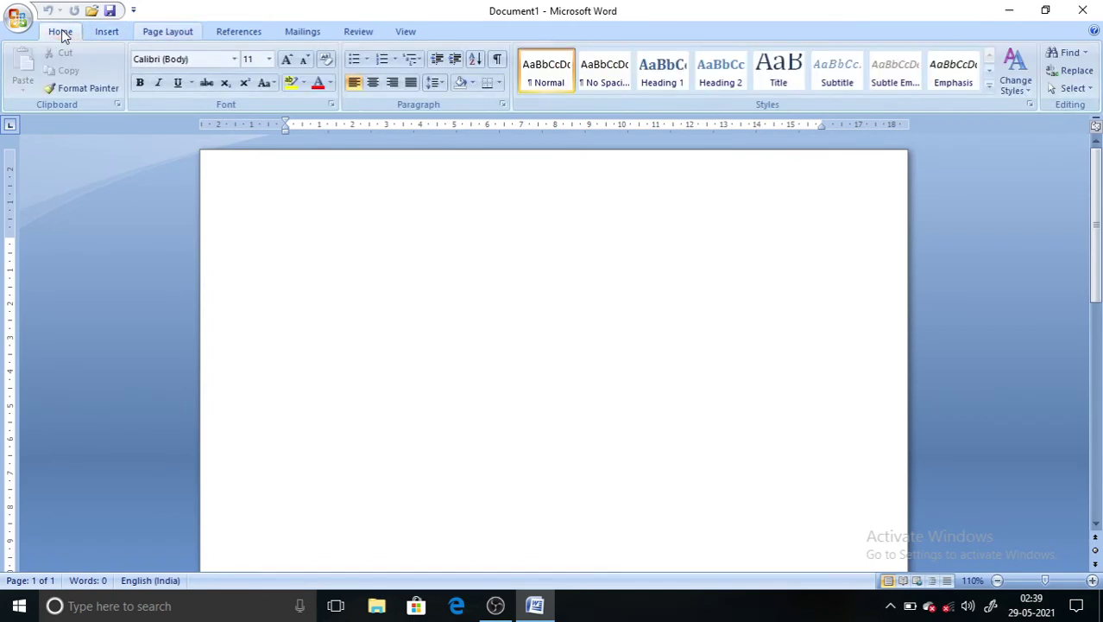
{"action": "left_click", "coordinate": [102, 31]}
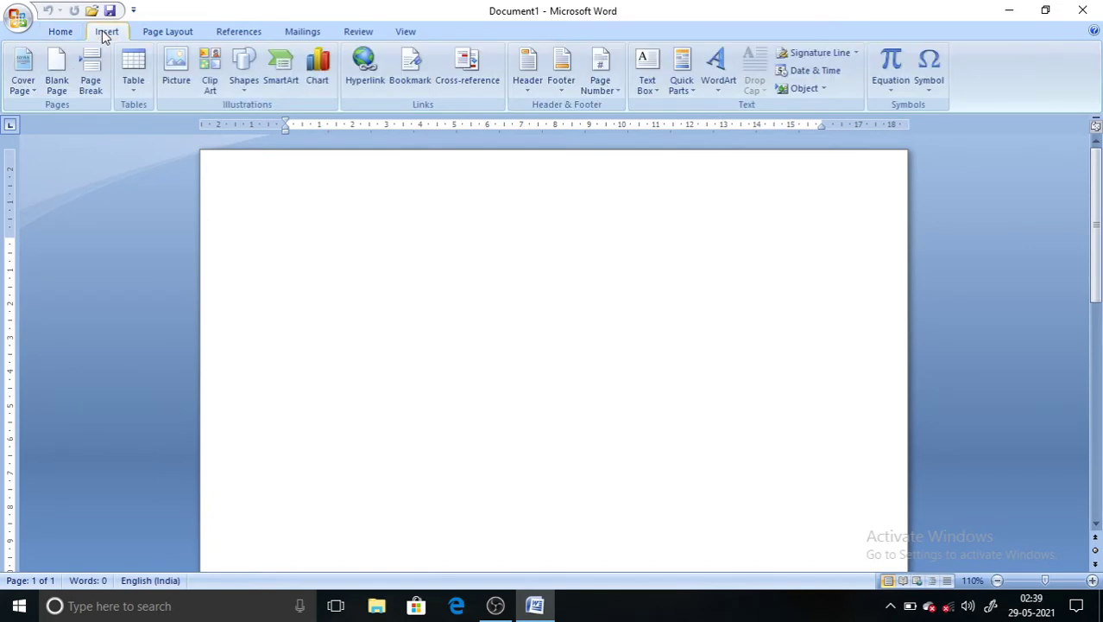
{"action": "left_click", "coordinate": [153, 33]}
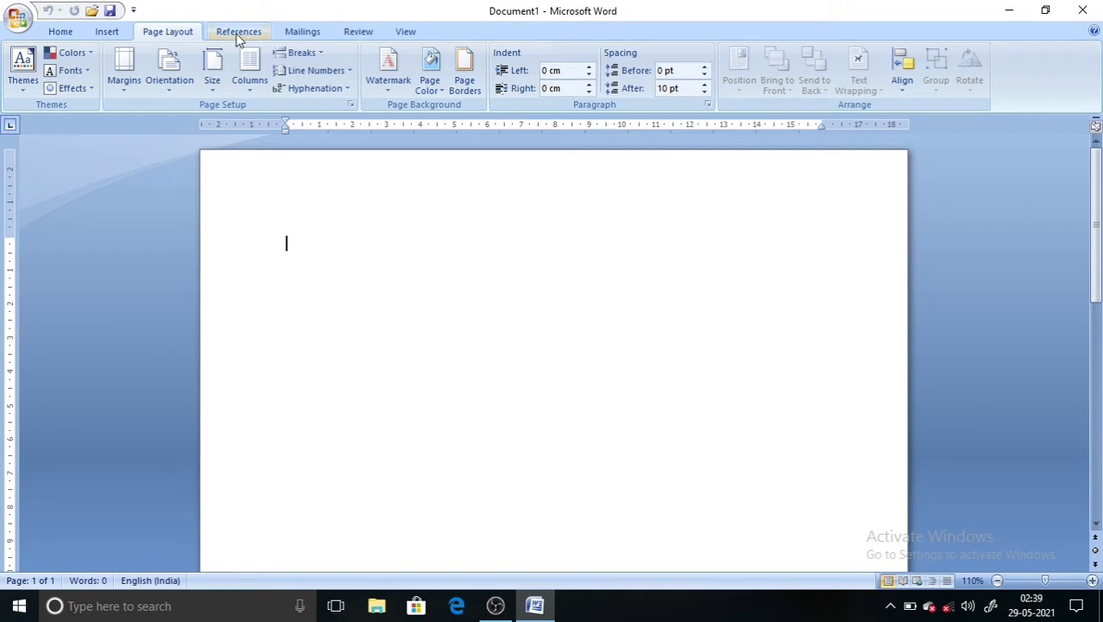
Examine the available fonts, font sizes and font colours without changing any of them
{"action": "left_click", "coordinate": [62, 33]}
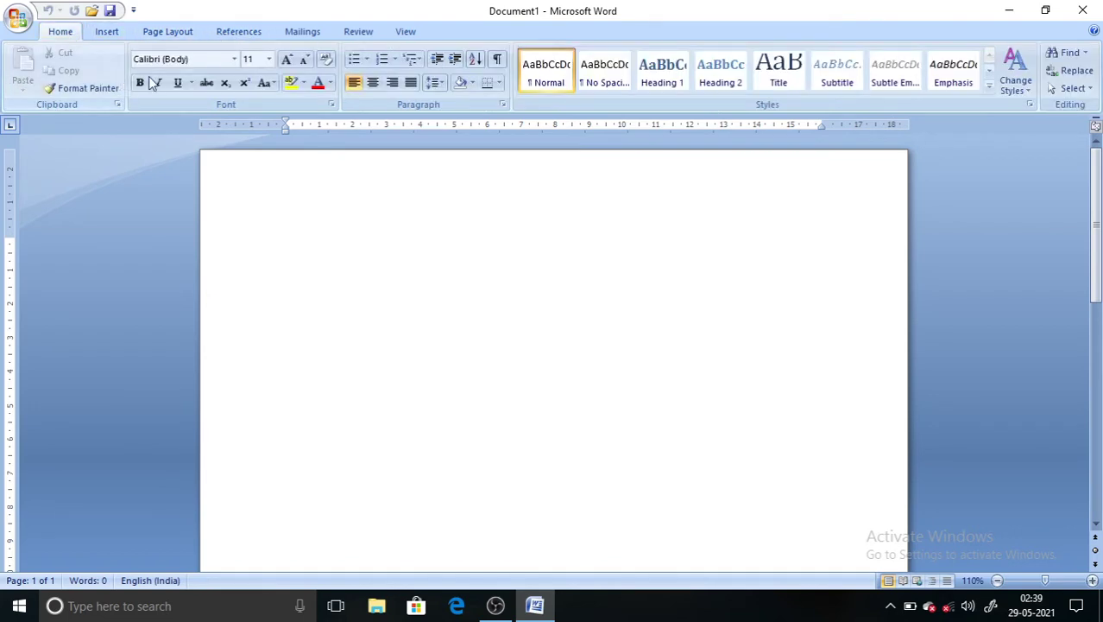
{"action": "left_click", "coordinate": [234, 63]}
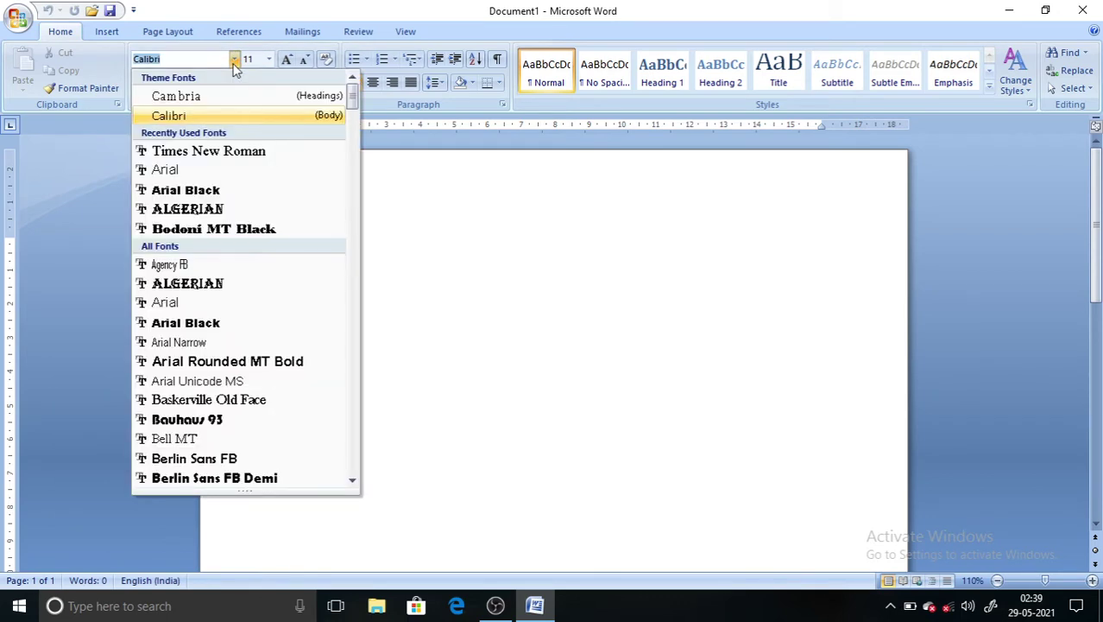
{"action": "left_click", "coordinate": [406, 193]}
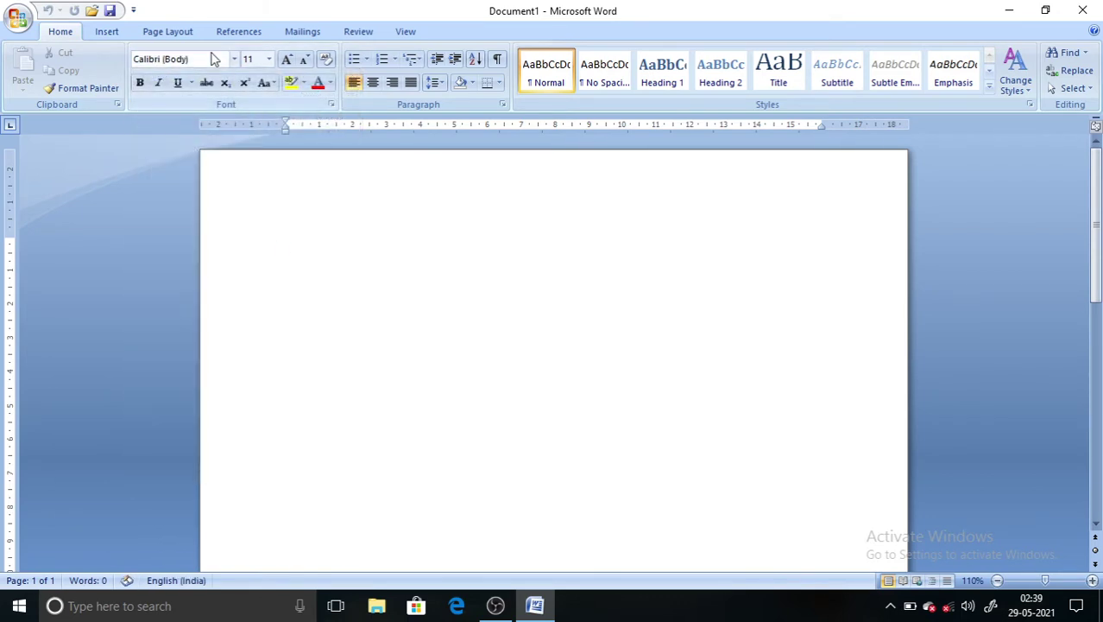
{"action": "left_click", "coordinate": [270, 59]}
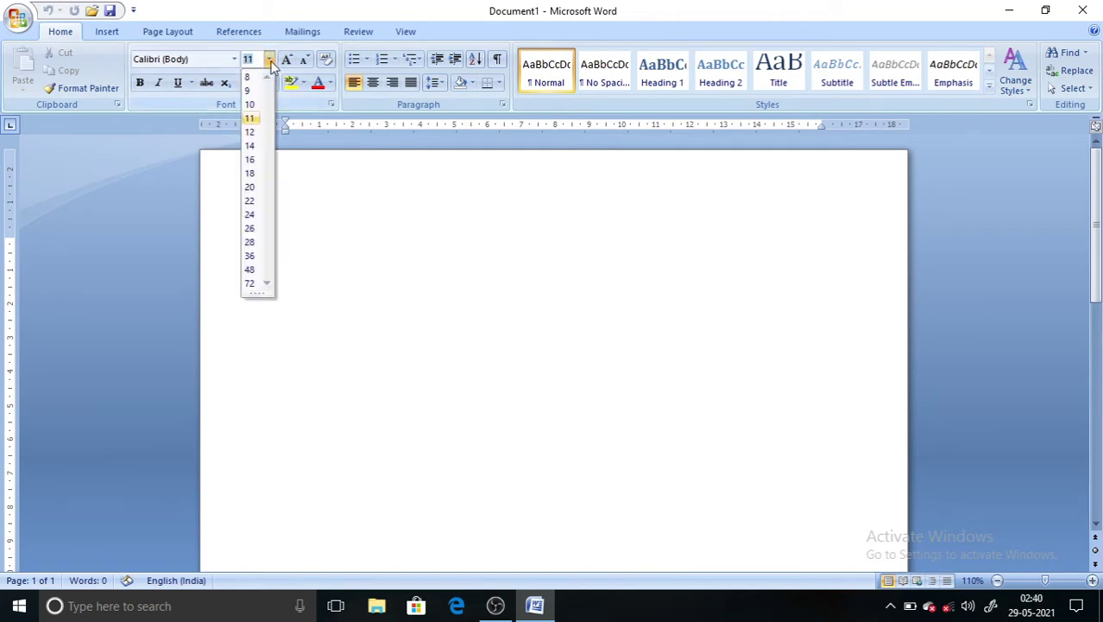
{"action": "left_click", "coordinate": [270, 60]}
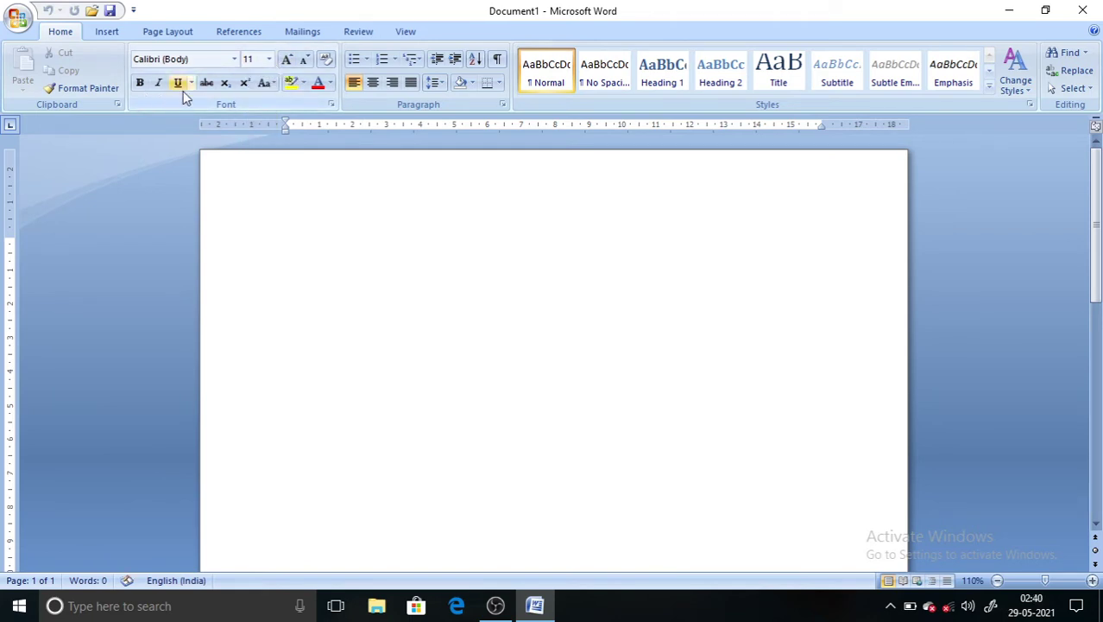
{"action": "left_click", "coordinate": [331, 83]}
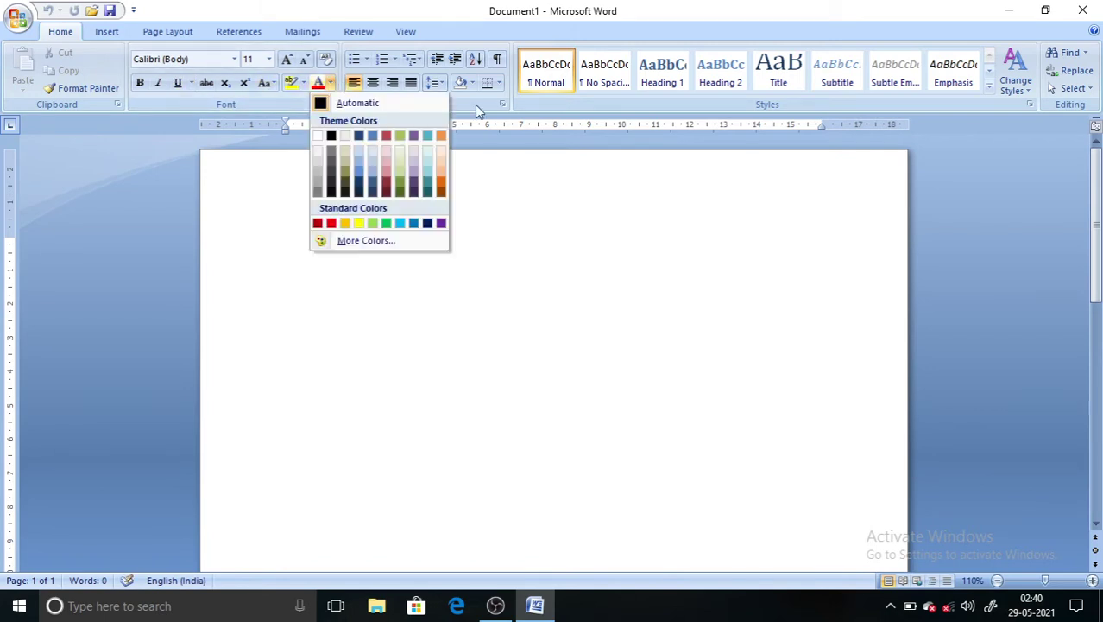
{"action": "left_click", "coordinate": [553, 238]}
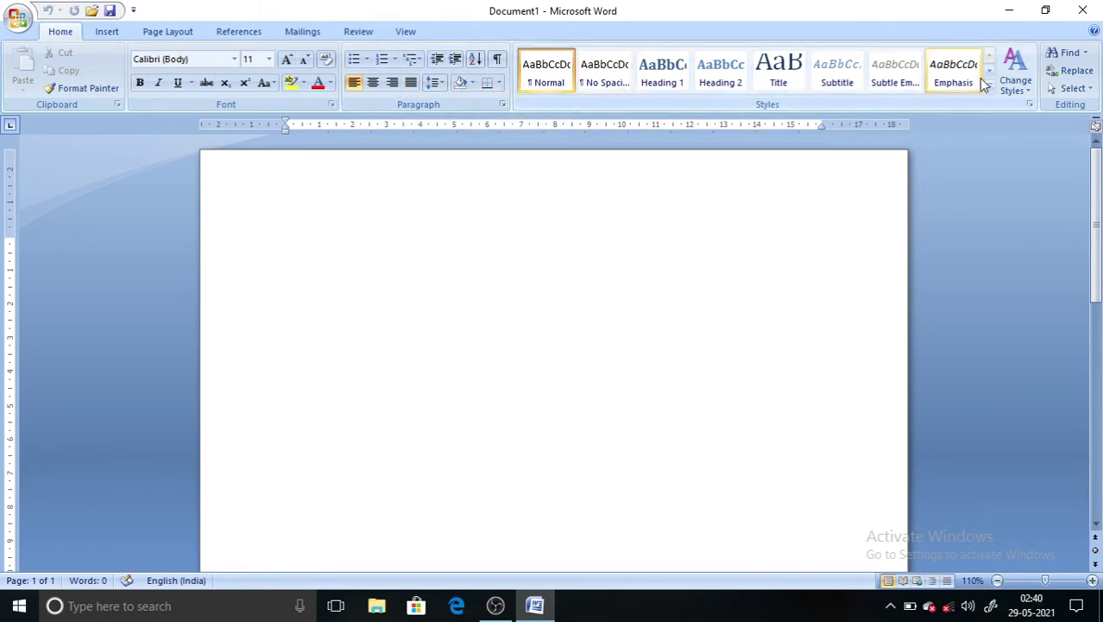
Look over the commands for inserting objects, page layout, references, mailings, reviewing and document views
{"action": "left_click", "coordinate": [105, 32]}
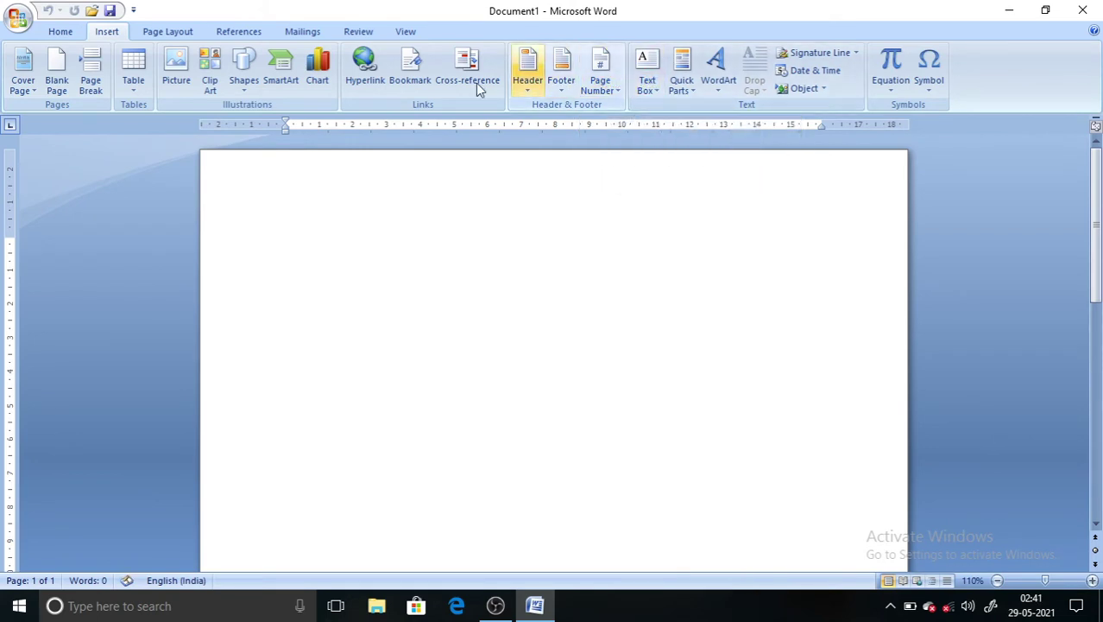
{"action": "left_click", "coordinate": [174, 32]}
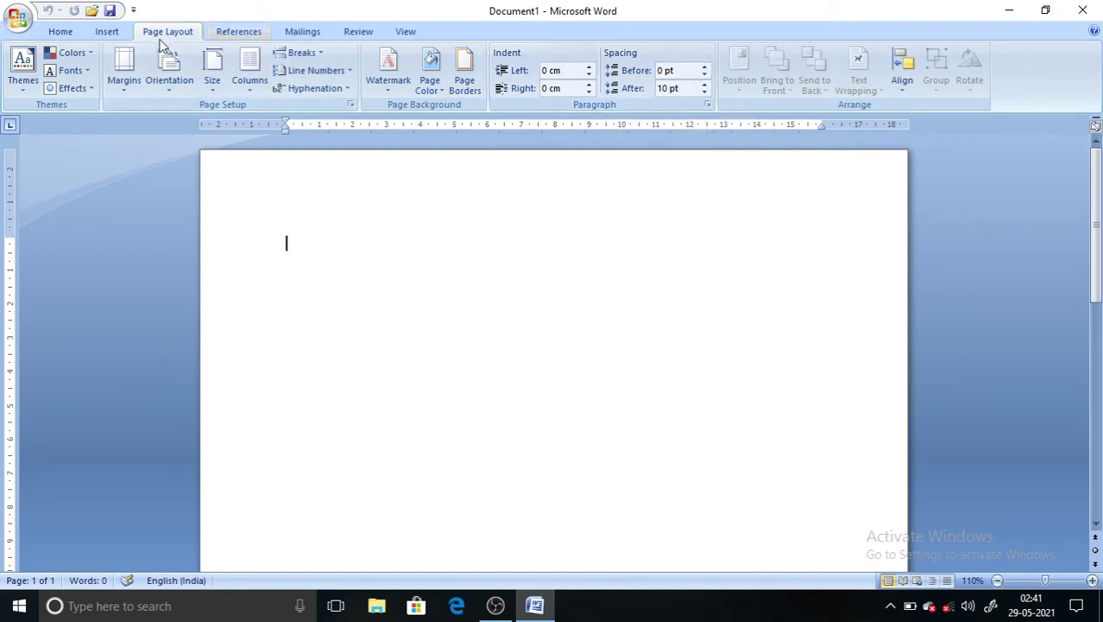
{"action": "left_click", "coordinate": [66, 33]}
{"action": "left_click", "coordinate": [130, 31]}
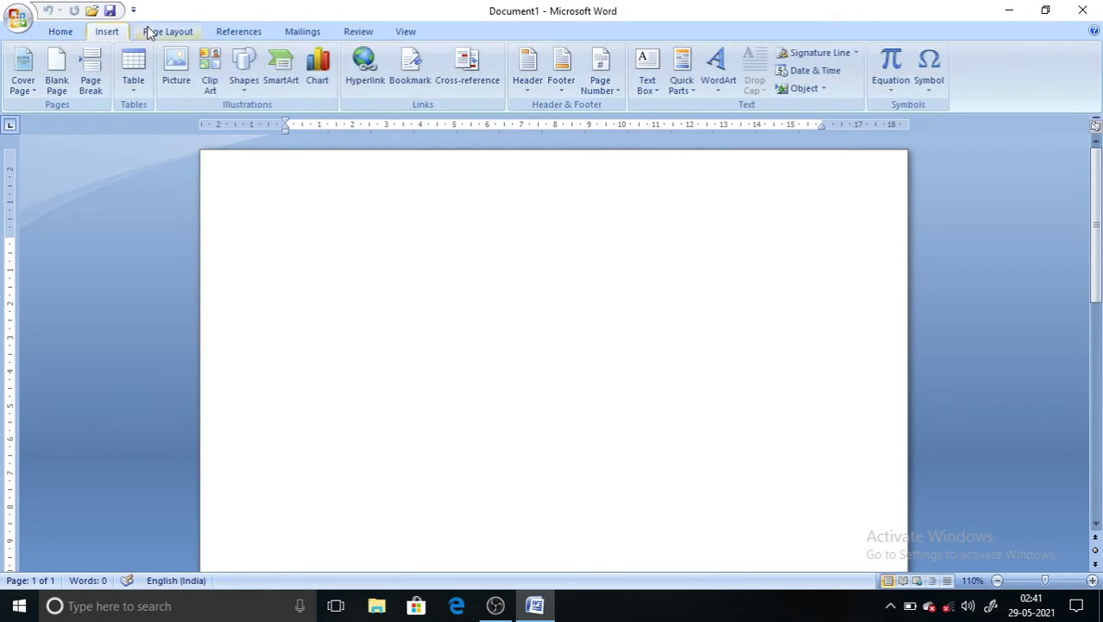
{"action": "left_click", "coordinate": [175, 33]}
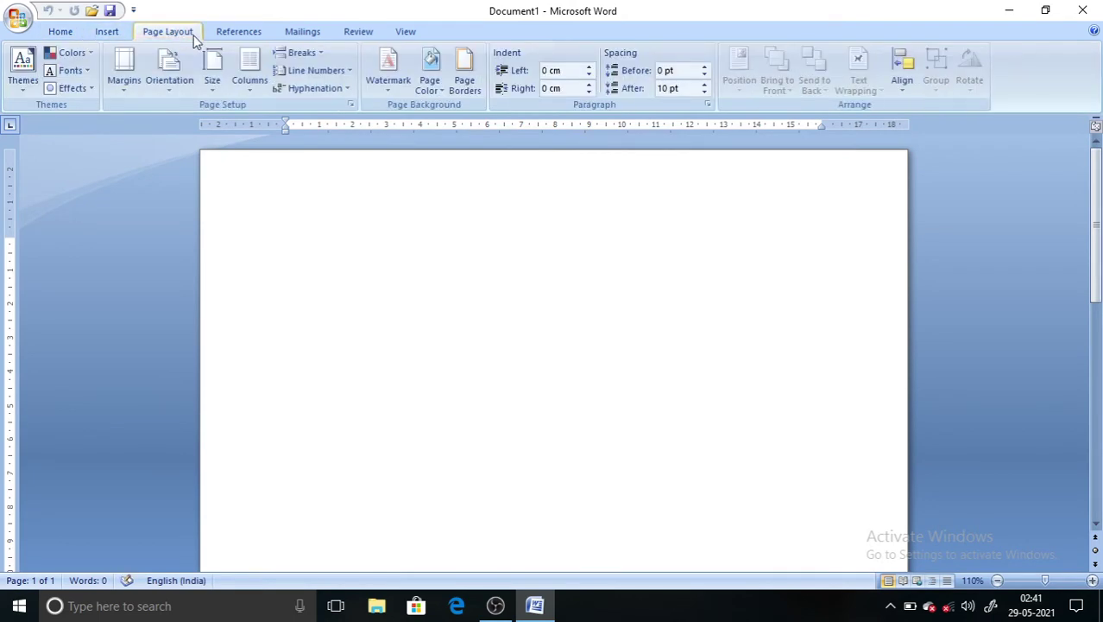
{"action": "left_click", "coordinate": [249, 33]}
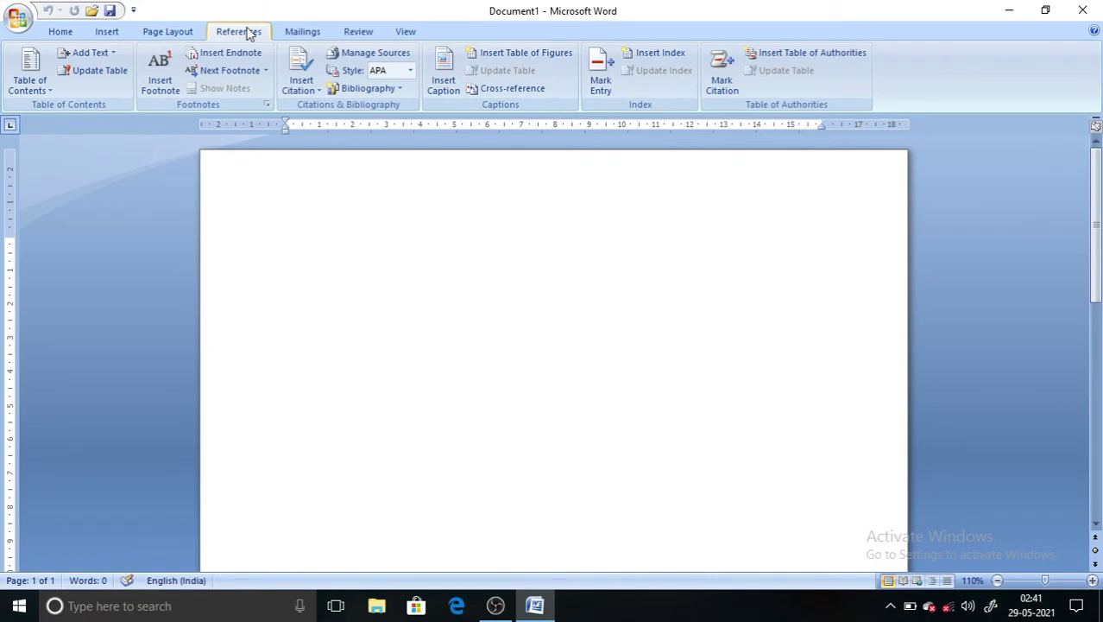
{"action": "left_click", "coordinate": [303, 32]}
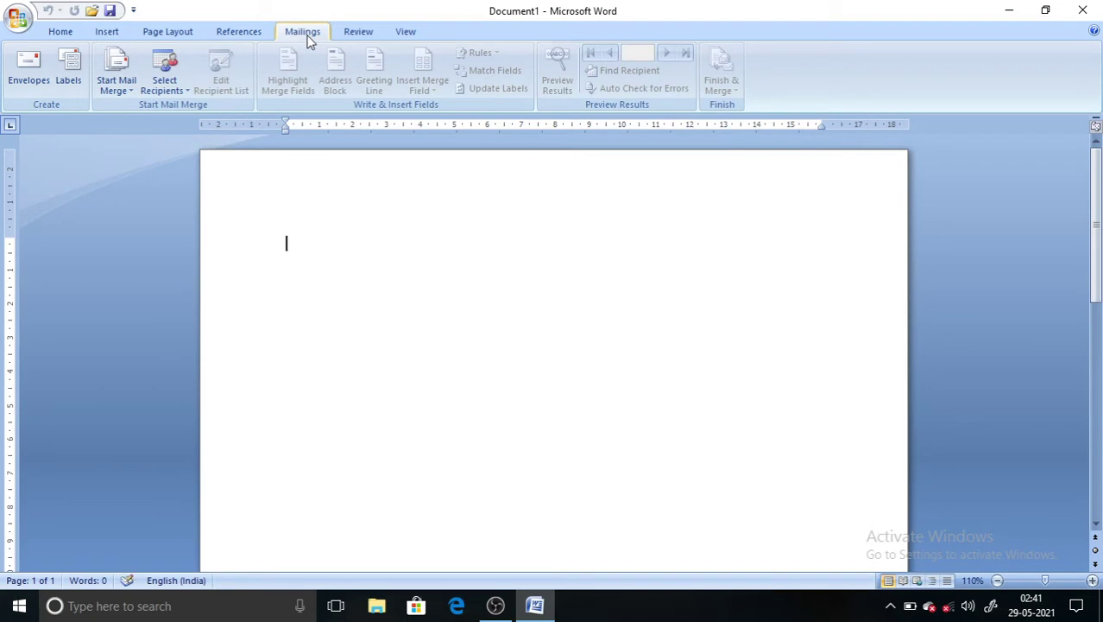
{"action": "left_click", "coordinate": [61, 38]}
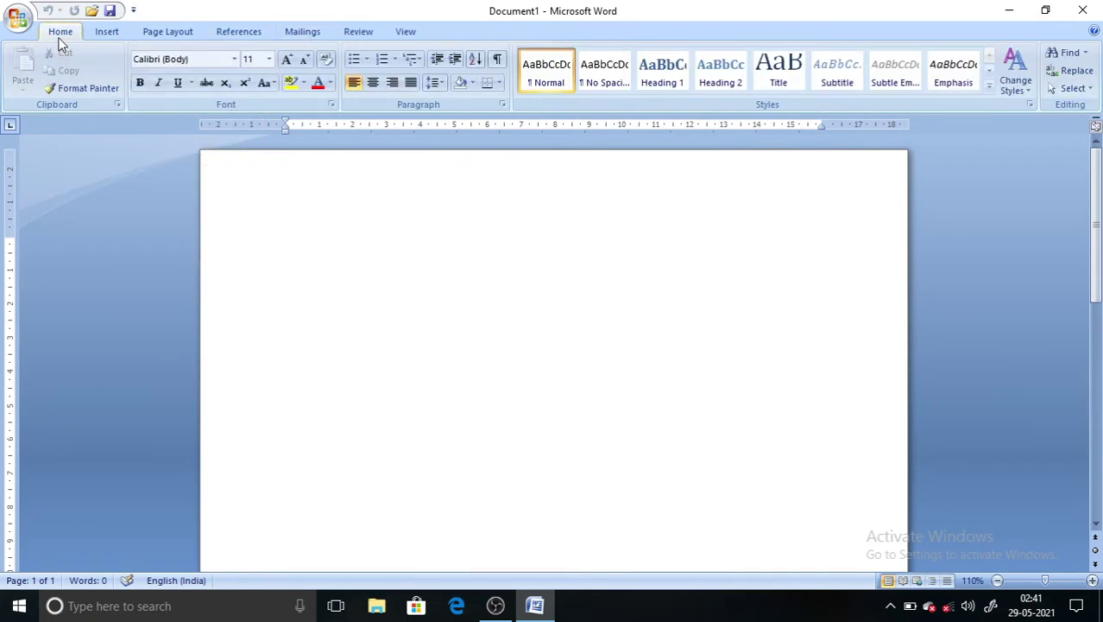
{"action": "left_click", "coordinate": [100, 33]}
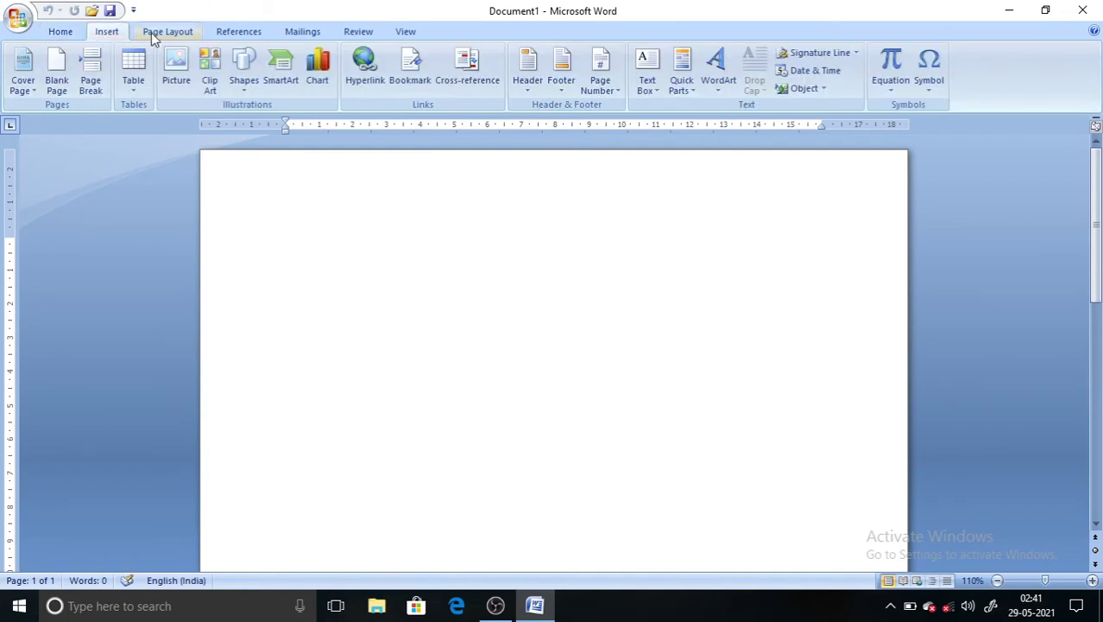
{"action": "left_click", "coordinate": [157, 34]}
{"action": "left_click", "coordinate": [302, 32]}
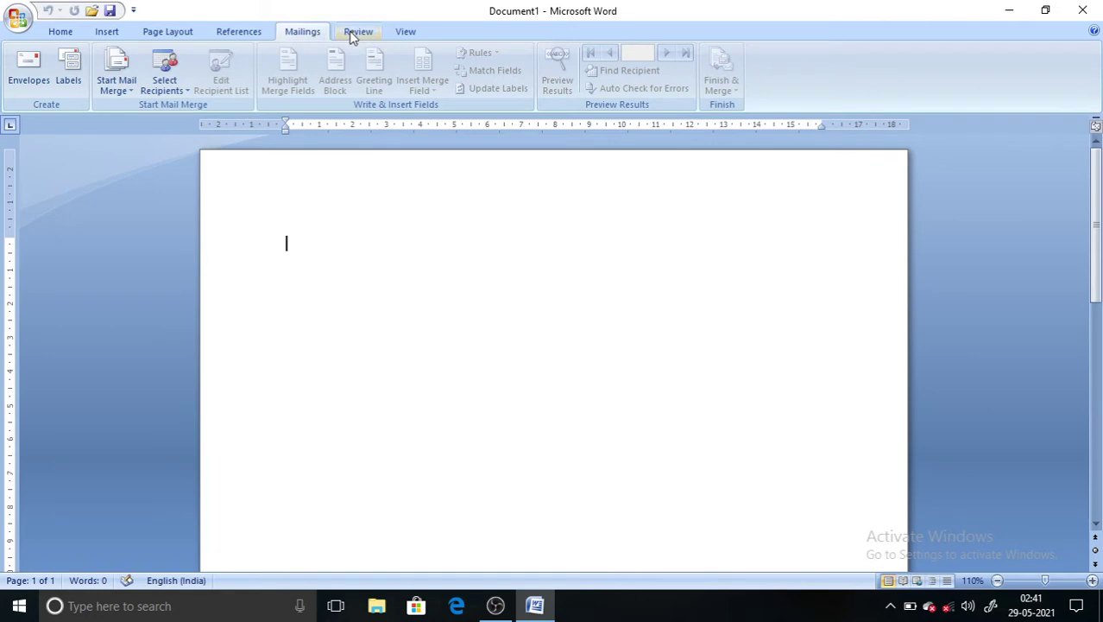
{"action": "left_click", "coordinate": [353, 33]}
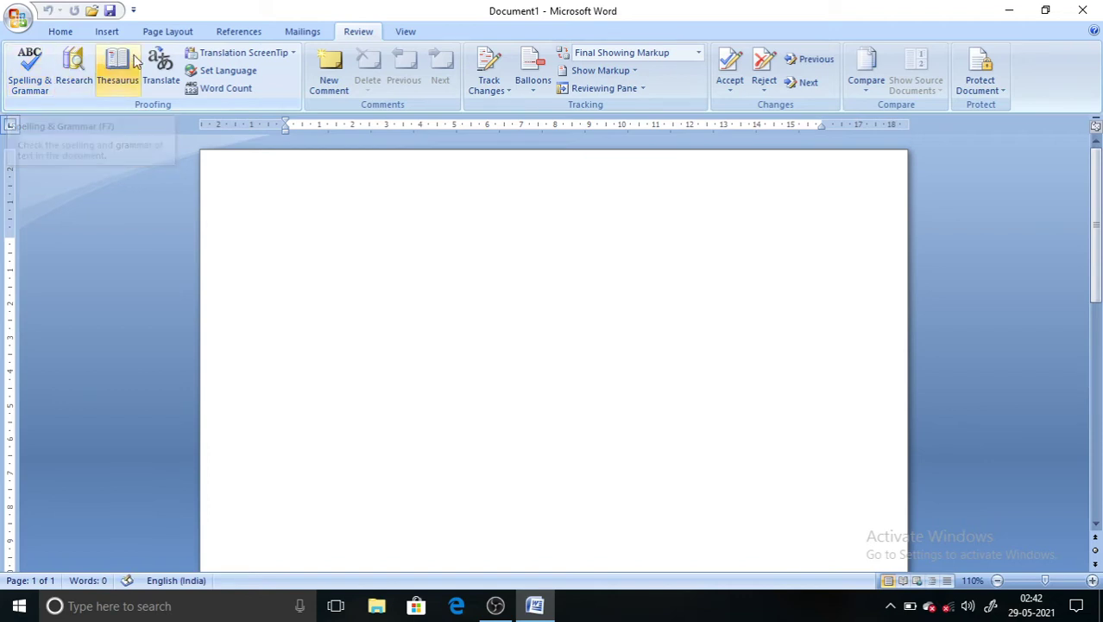
{"action": "left_click", "coordinate": [407, 32]}
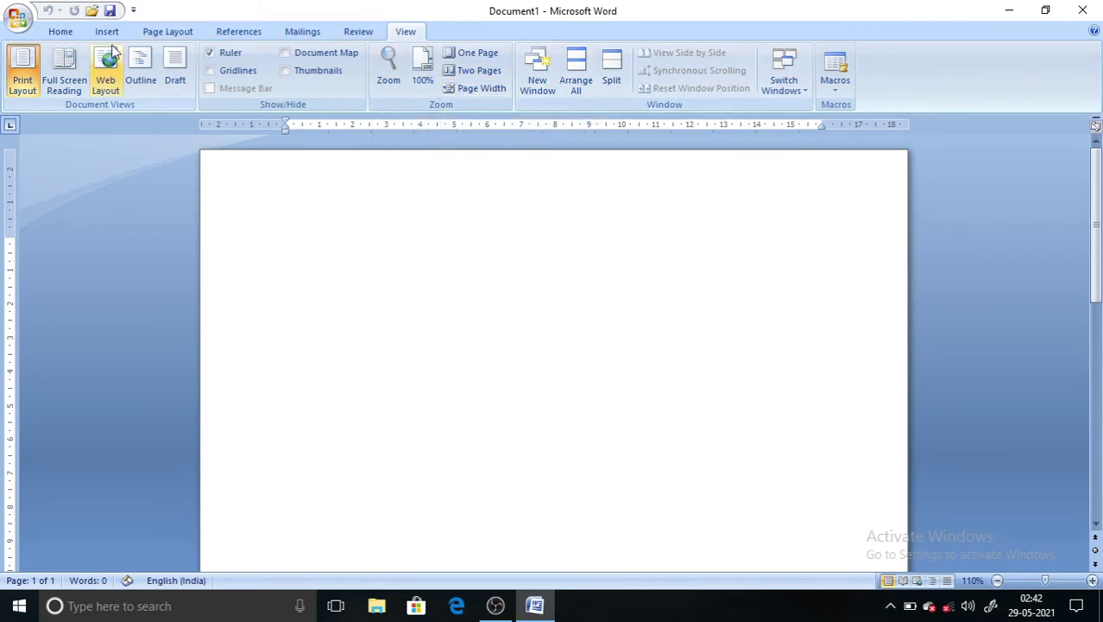
{"action": "left_click", "coordinate": [59, 32]}
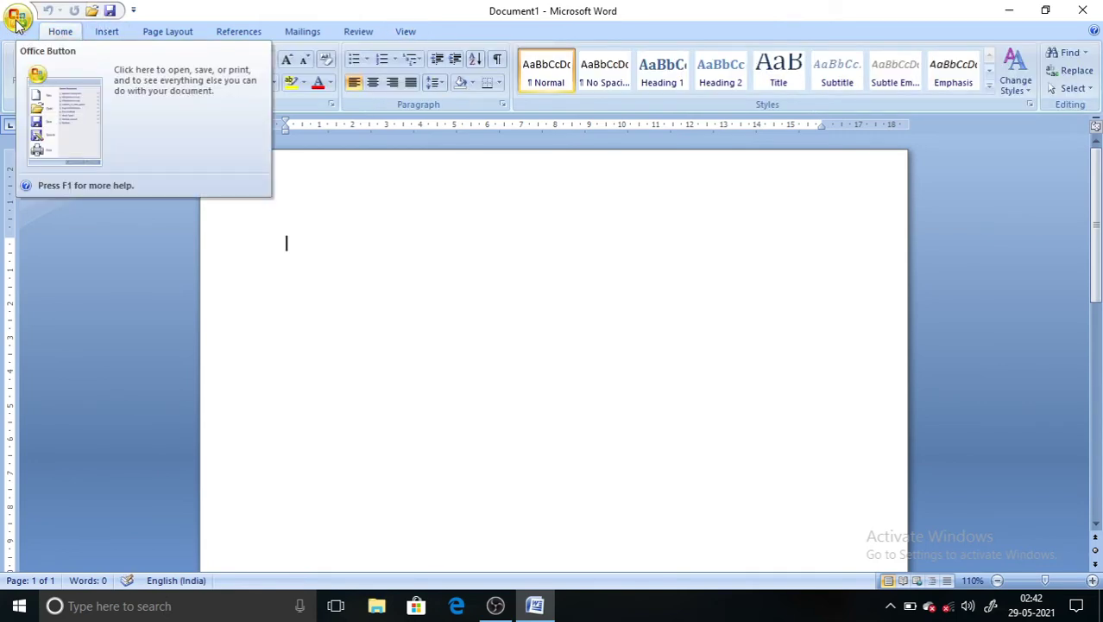
Create a new document from the Blank document template
{"action": "left_click", "coordinate": [18, 19]}
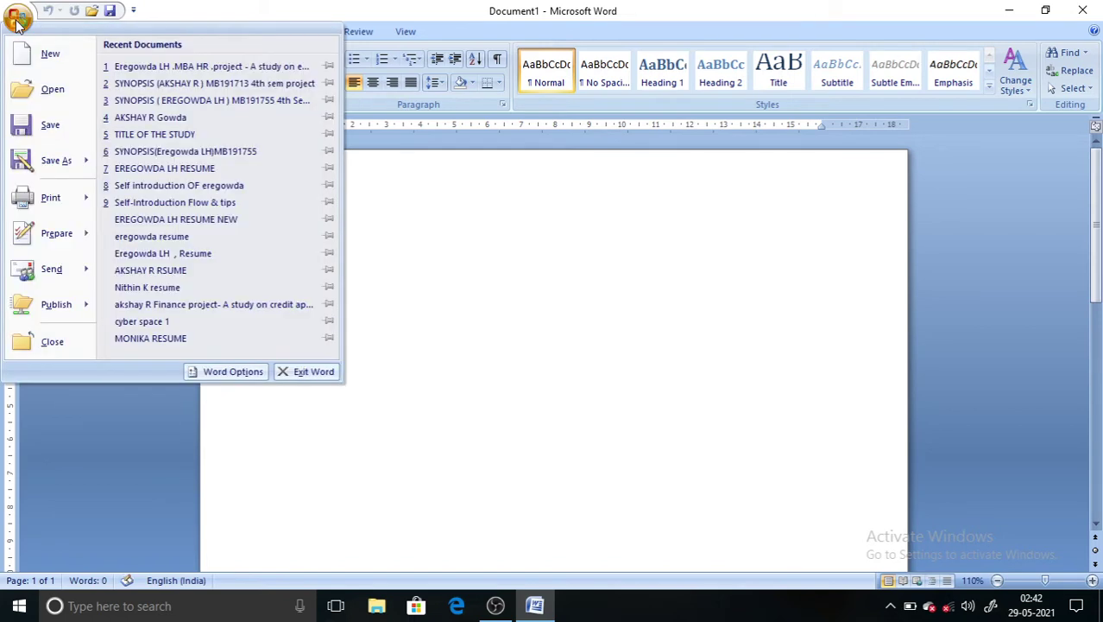
{"action": "left_click", "coordinate": [18, 24]}
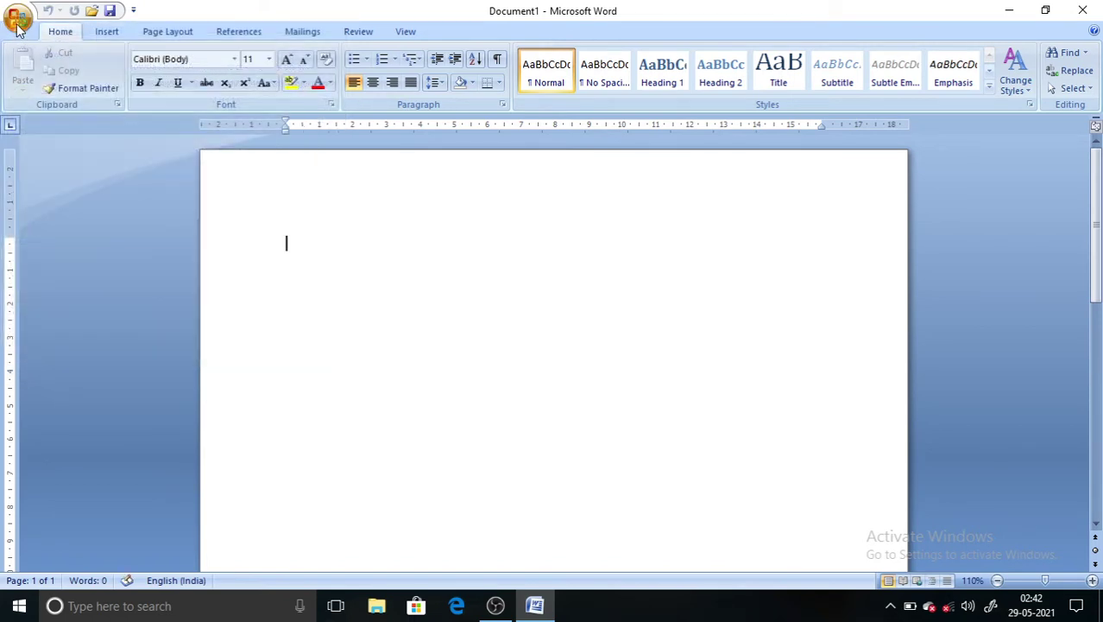
{"action": "left_click", "coordinate": [18, 23]}
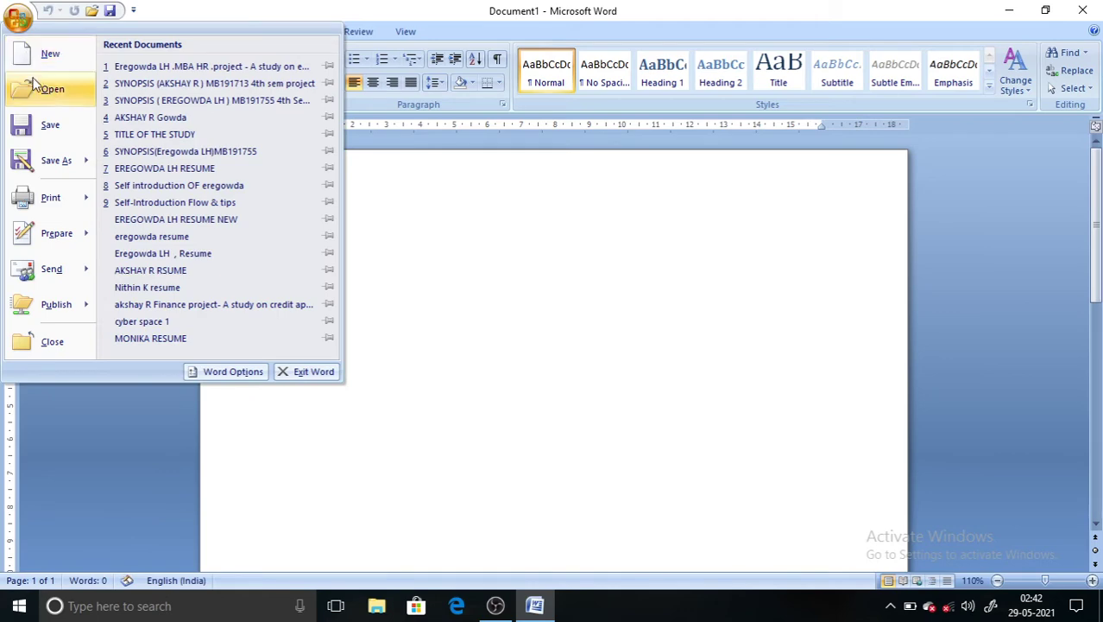
{"action": "key", "text": "Escape"}
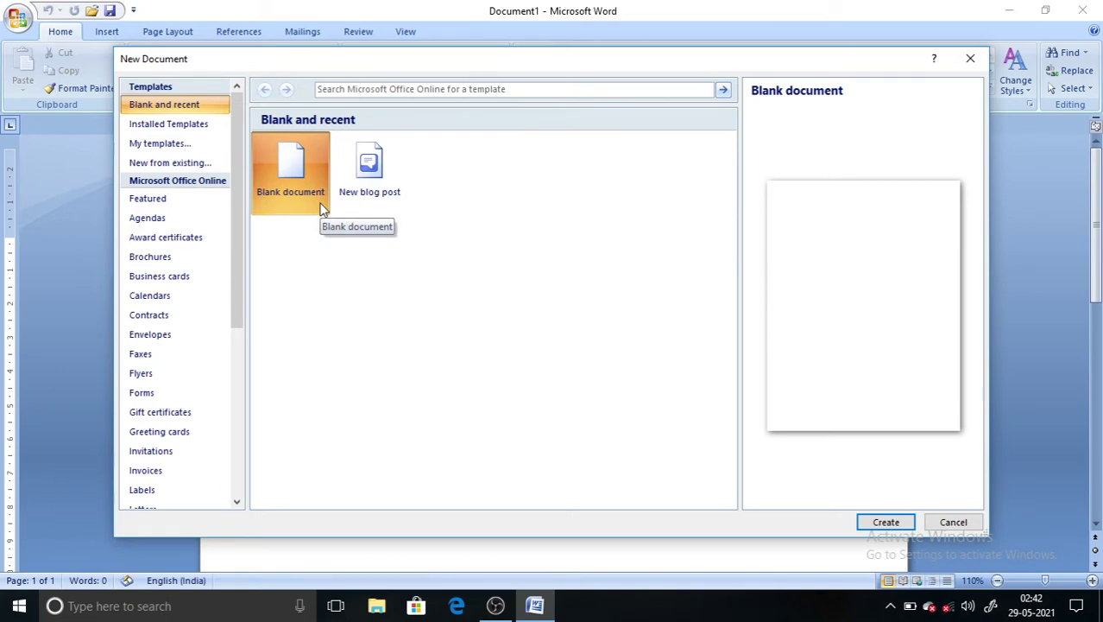
{"action": "left_click", "coordinate": [887, 523]}
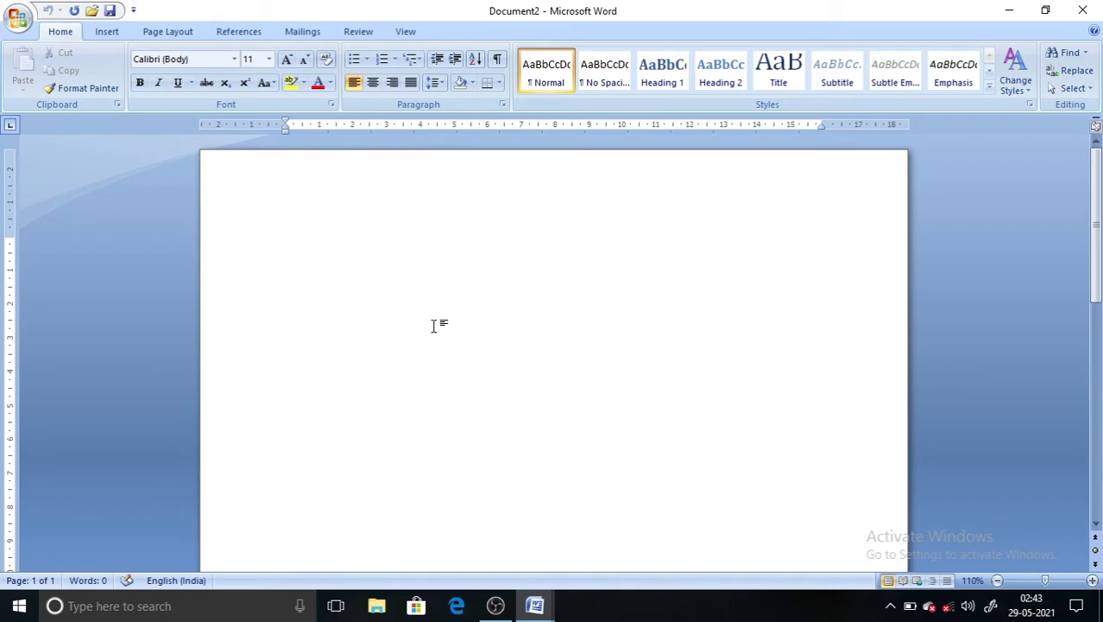
Look through the Documents folder for existing Word files without opening any
{"action": "left_click", "coordinate": [19, 24]}
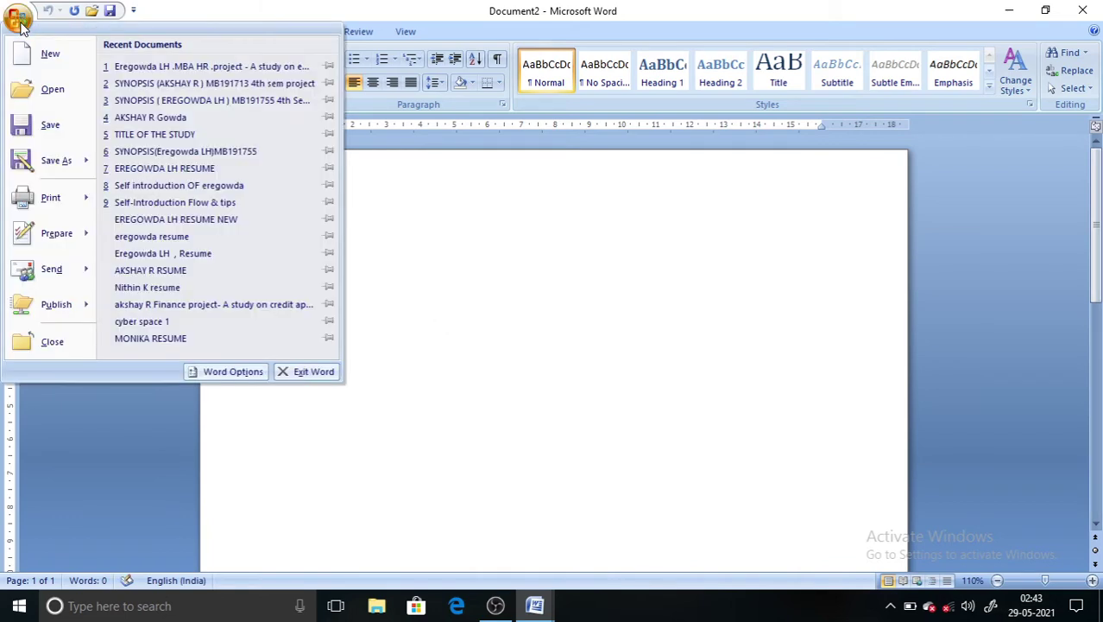
{"action": "left_click", "coordinate": [35, 90]}
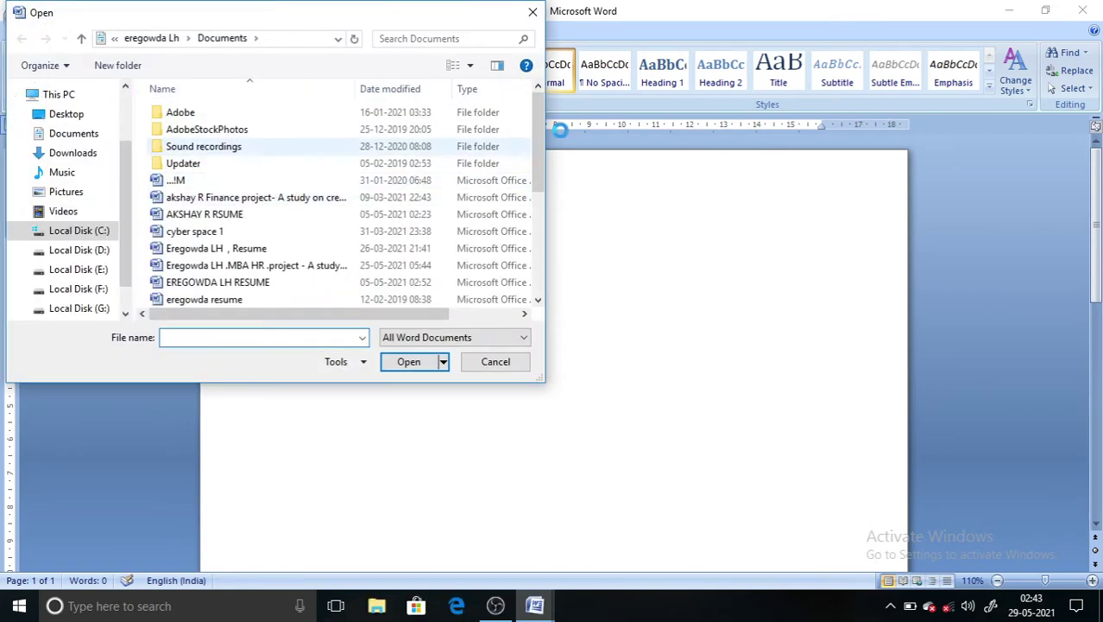
{"action": "left_click_drag", "start_coordinate": [537, 126], "coordinate": [544, 101]}
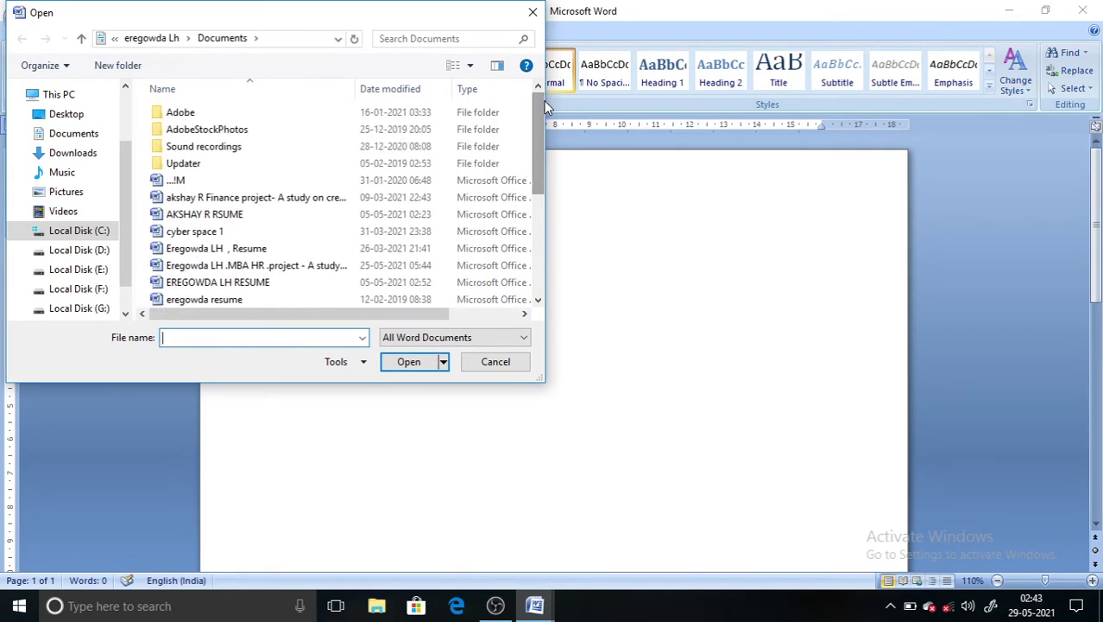
{"action": "left_click", "coordinate": [533, 12]}
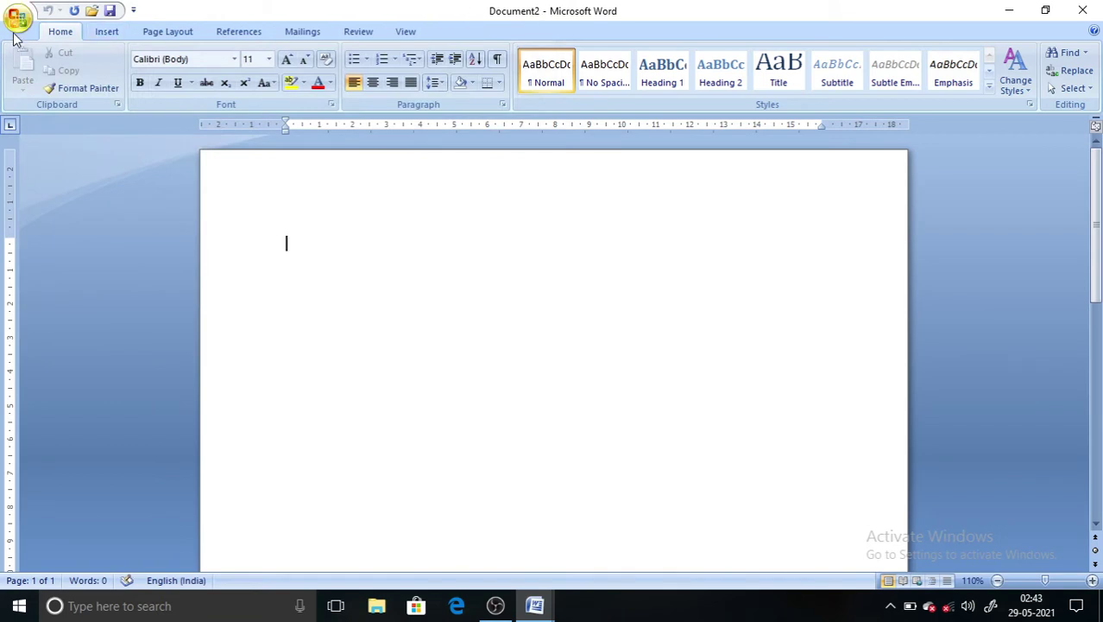
Review the print options, the recent documents list and the save settings without printing or saving the blank document
{"action": "left_click", "coordinate": [17, 19]}
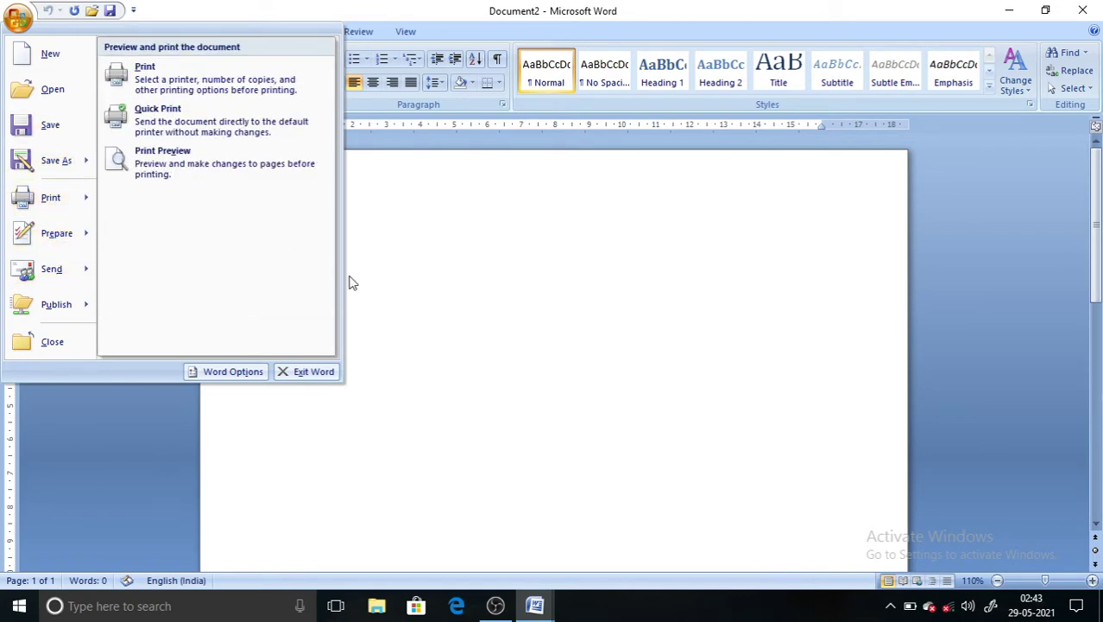
{"action": "left_click", "coordinate": [498, 296]}
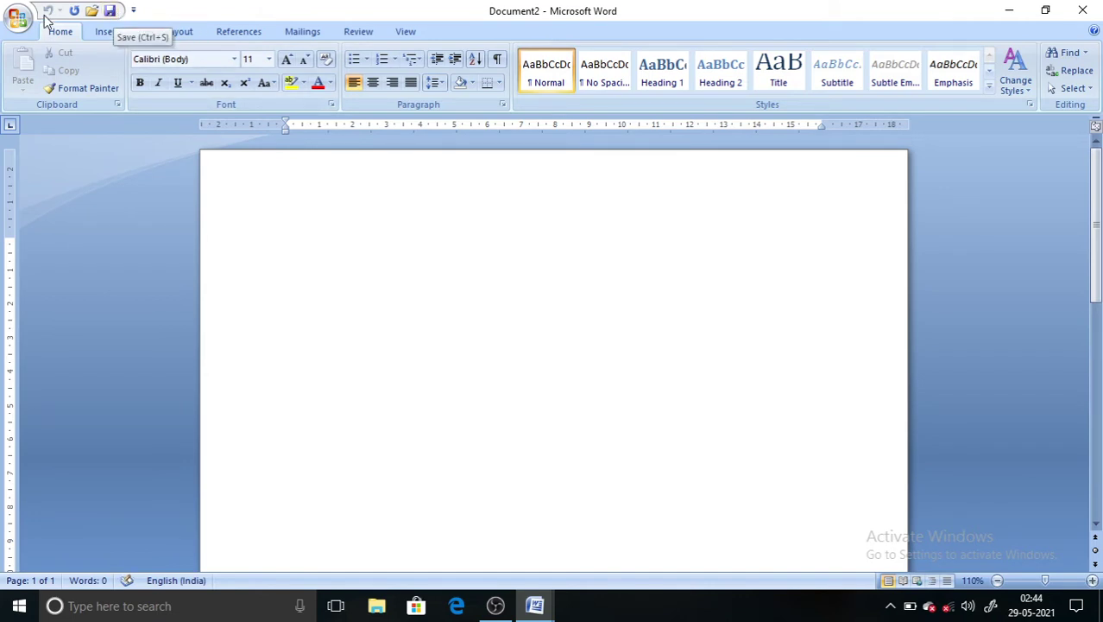
{"action": "left_click", "coordinate": [15, 18]}
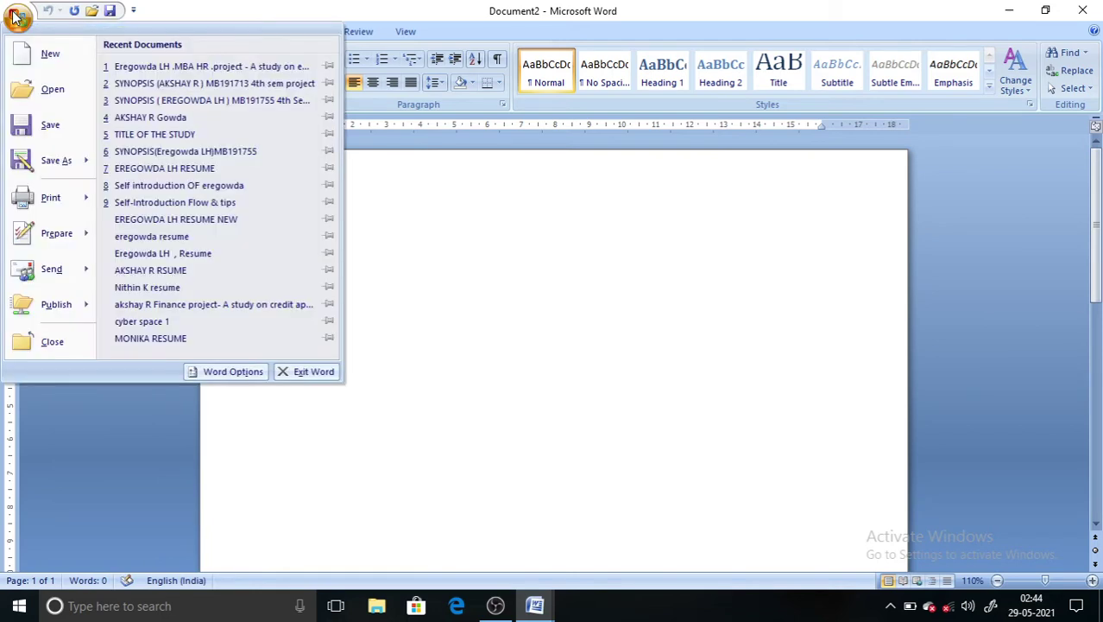
{"action": "left_click", "coordinate": [164, 9]}
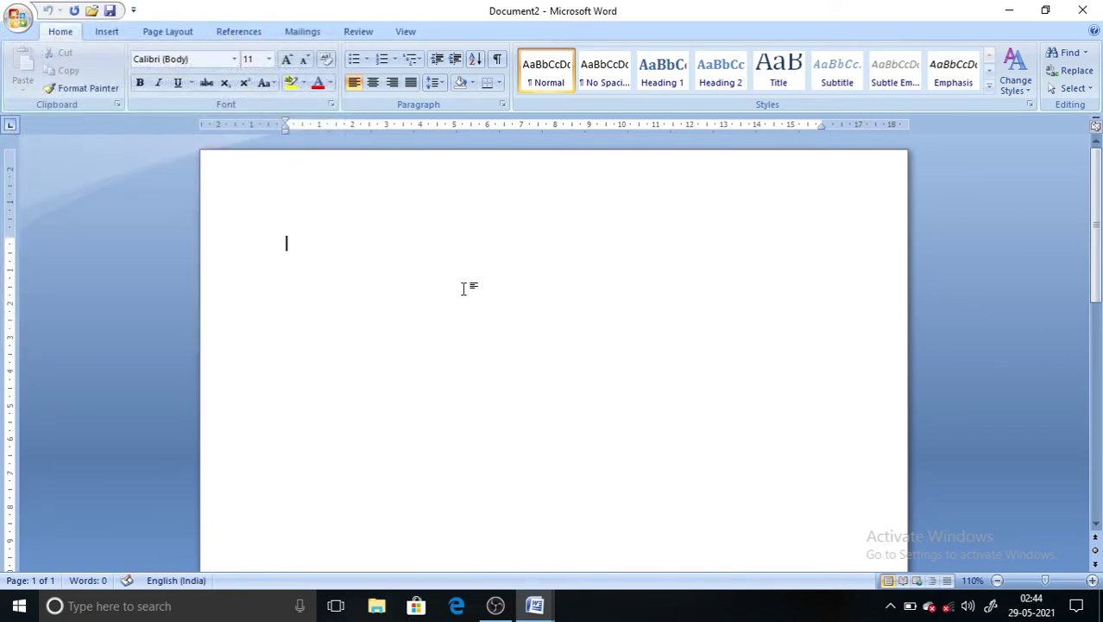
{"action": "left_click", "coordinate": [109, 11]}
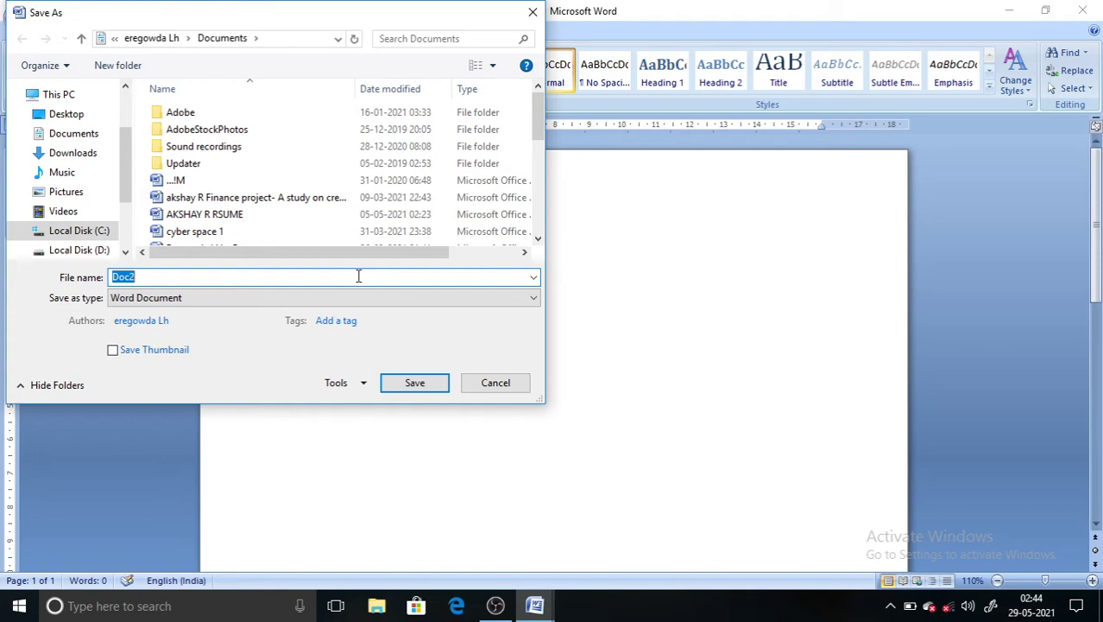
{"action": "left_click", "coordinate": [532, 13]}
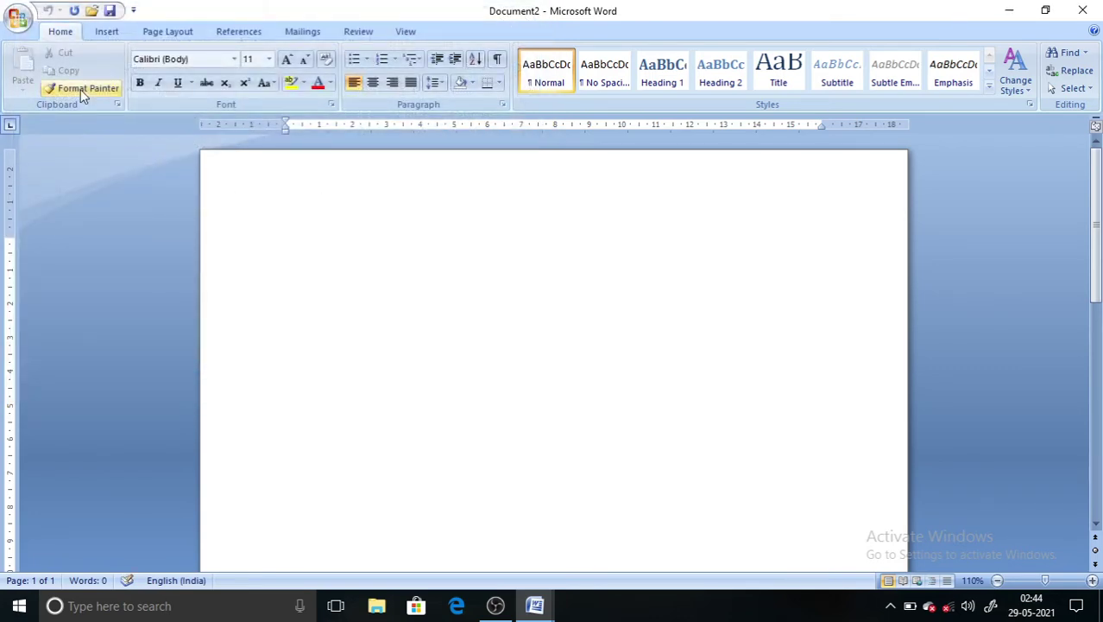
Open the MBA HR project report on employee attitude towards organization culture from the Documents folder
{"action": "left_click", "coordinate": [94, 12]}
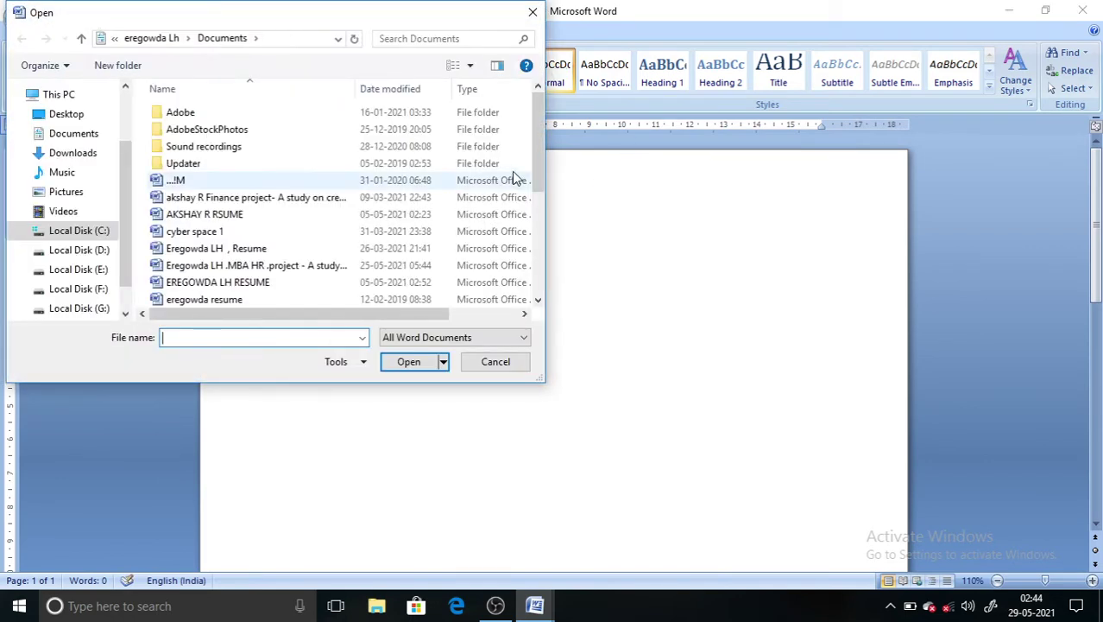
{"action": "mouse_move", "coordinate": [540, 137]}
{"action": "left_mouse_down"}
{"action": "mouse_move", "coordinate": [540, 183]}
{"action": "mouse_move", "coordinate": [539, 130]}
{"action": "left_mouse_up"}
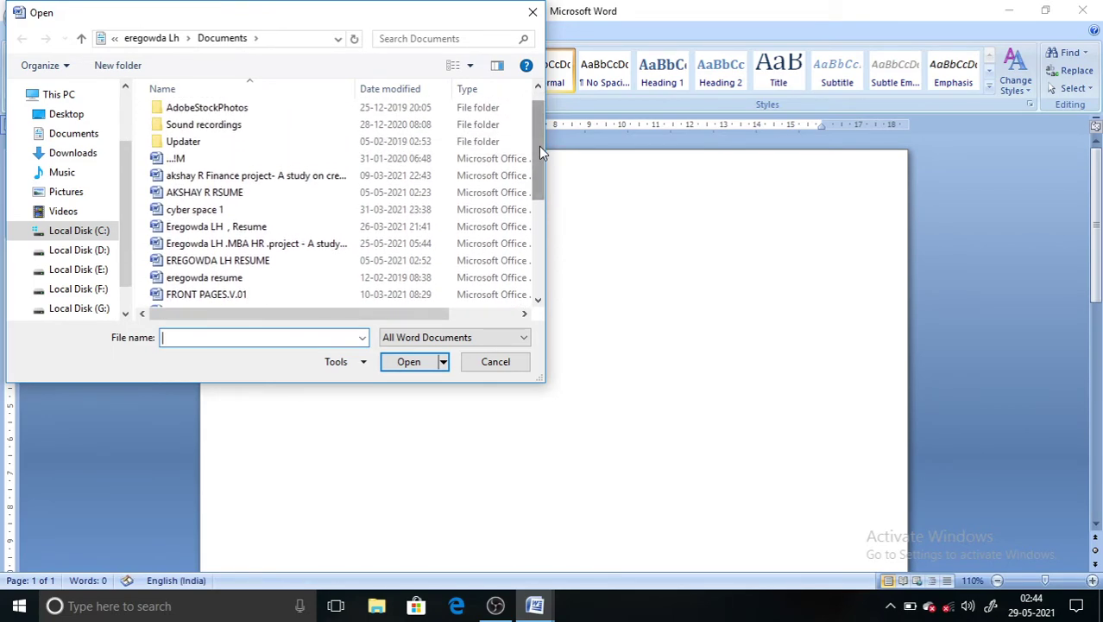
{"action": "double_click", "coordinate": [207, 244]}
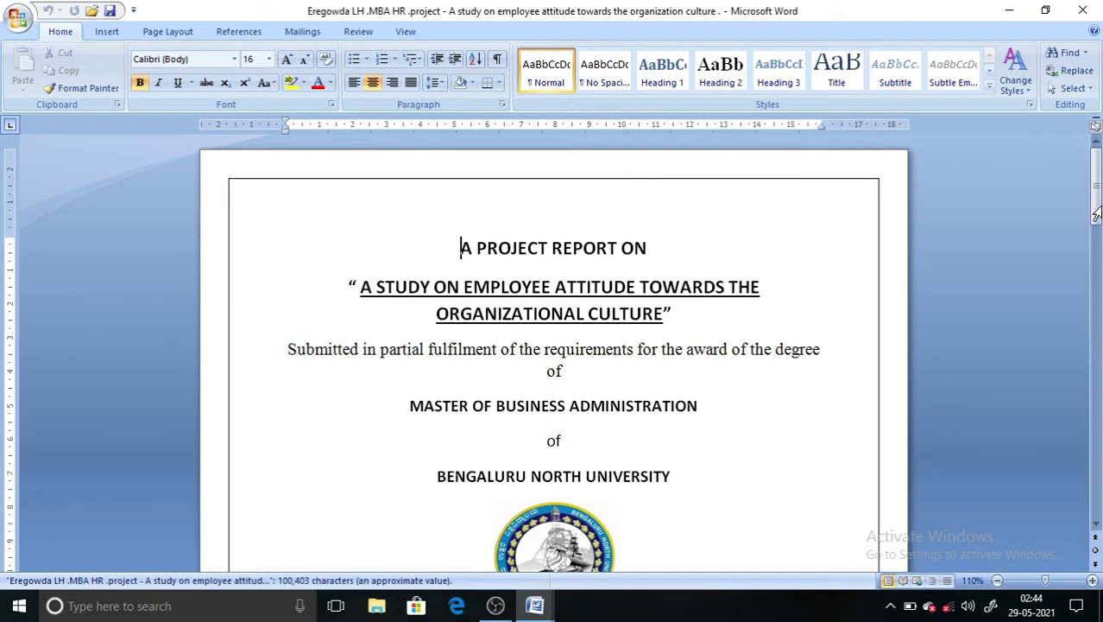
Copy the whole paragraph under the heading "Worker's Attitude in Organization" in the project report
{"action": "left_click_drag", "start_coordinate": [1097, 214], "coordinate": [1101, 489]}
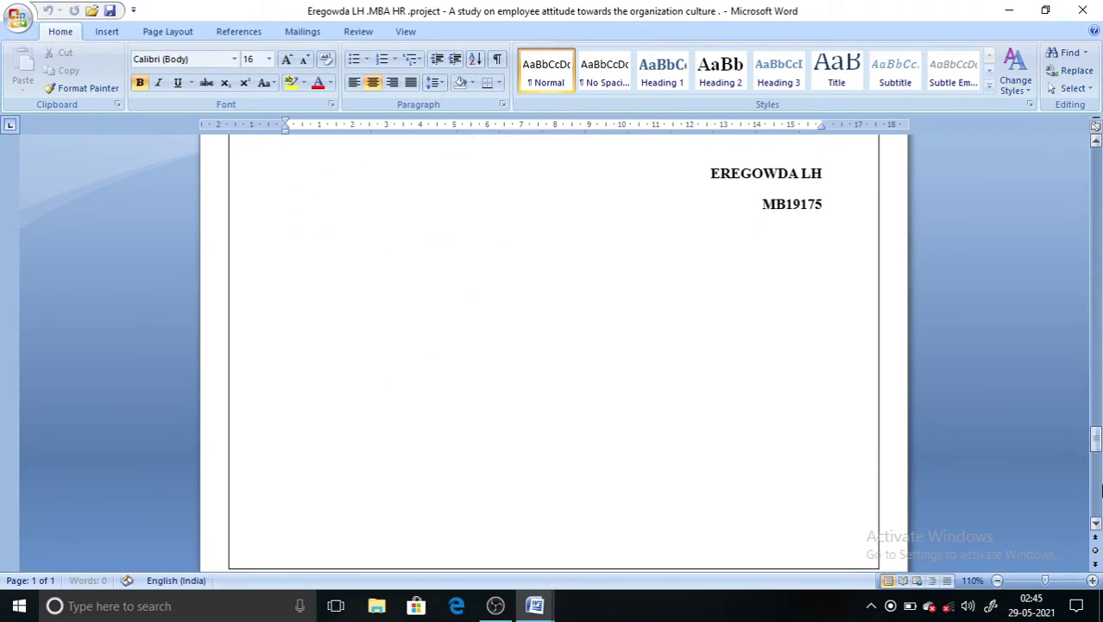
{"action": "left_click_drag", "start_coordinate": [1097, 444], "coordinate": [1098, 481]}
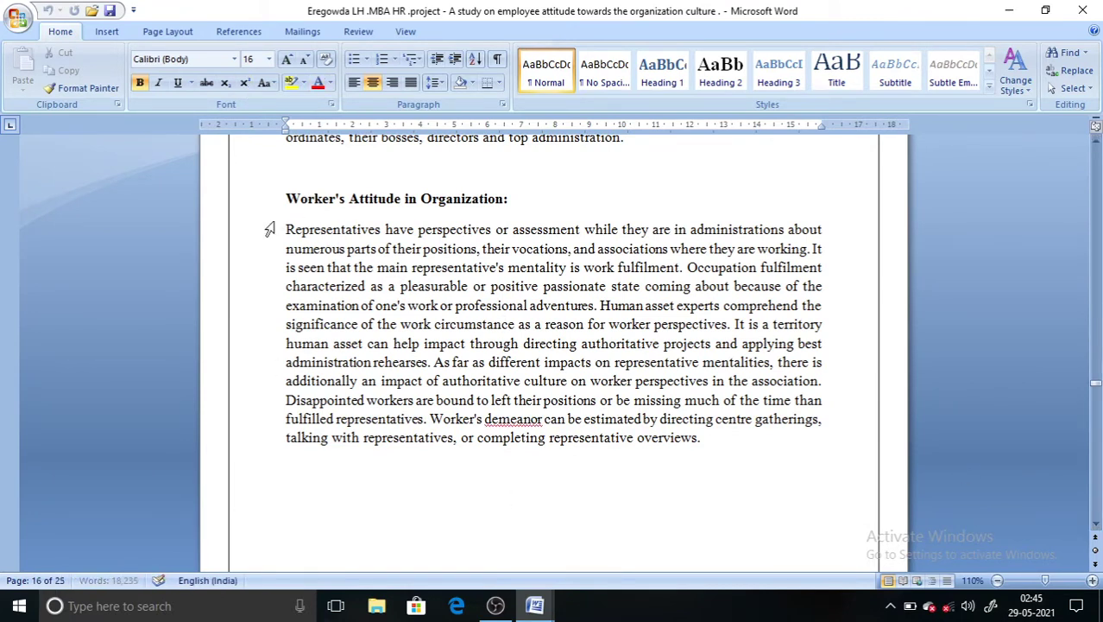
{"action": "left_click_drag", "start_coordinate": [285, 229], "coordinate": [704, 456]}
{"action": "key", "text": "ctrl+c"}
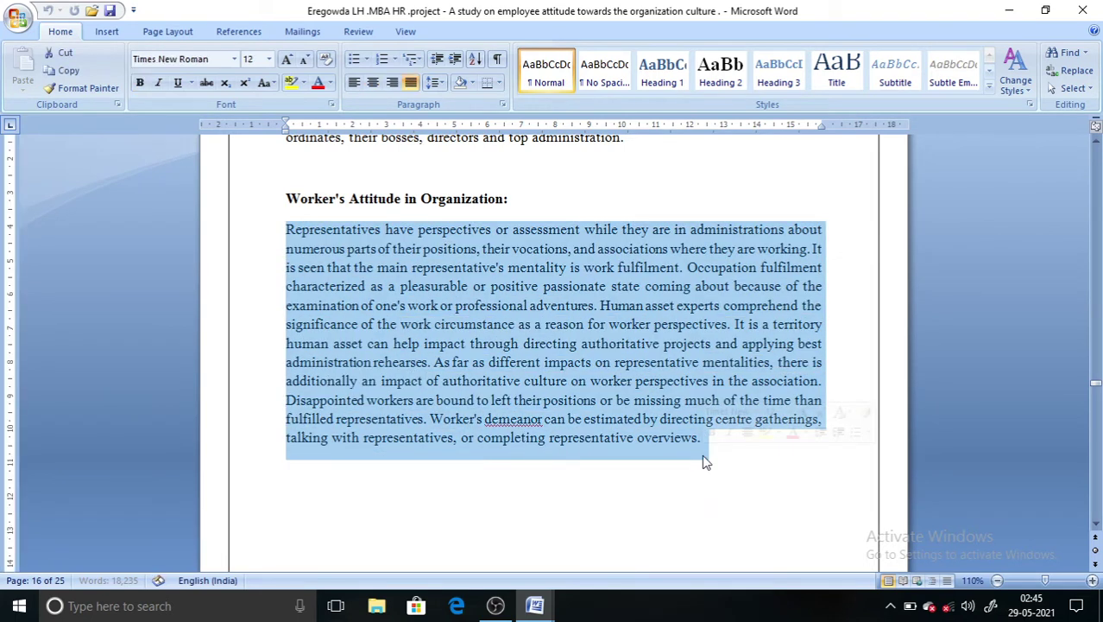
{"action": "right_click", "coordinate": [507, 368]}
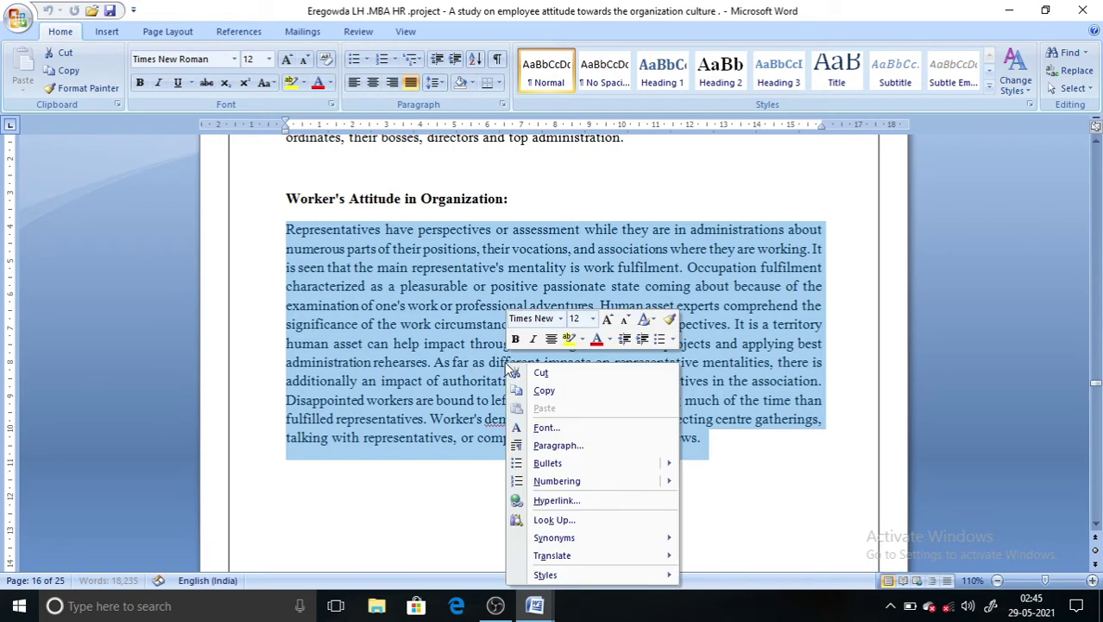
{"action": "left_click", "coordinate": [544, 392]}
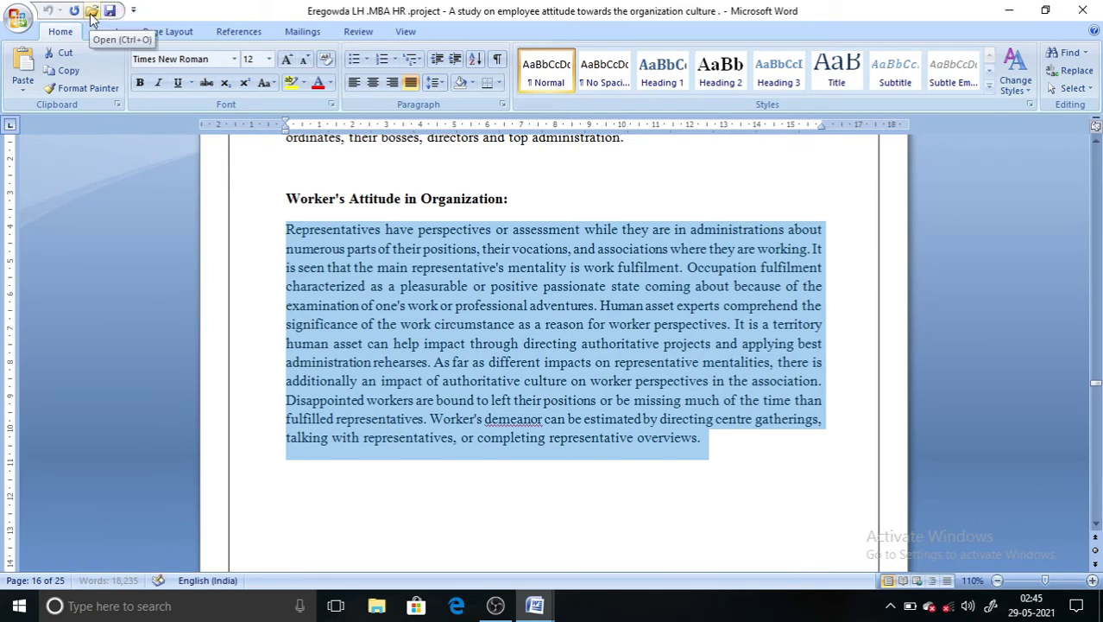
Close the project report and paste the copied paragraph into the blank document
{"action": "left_click", "coordinate": [1084, 10]}
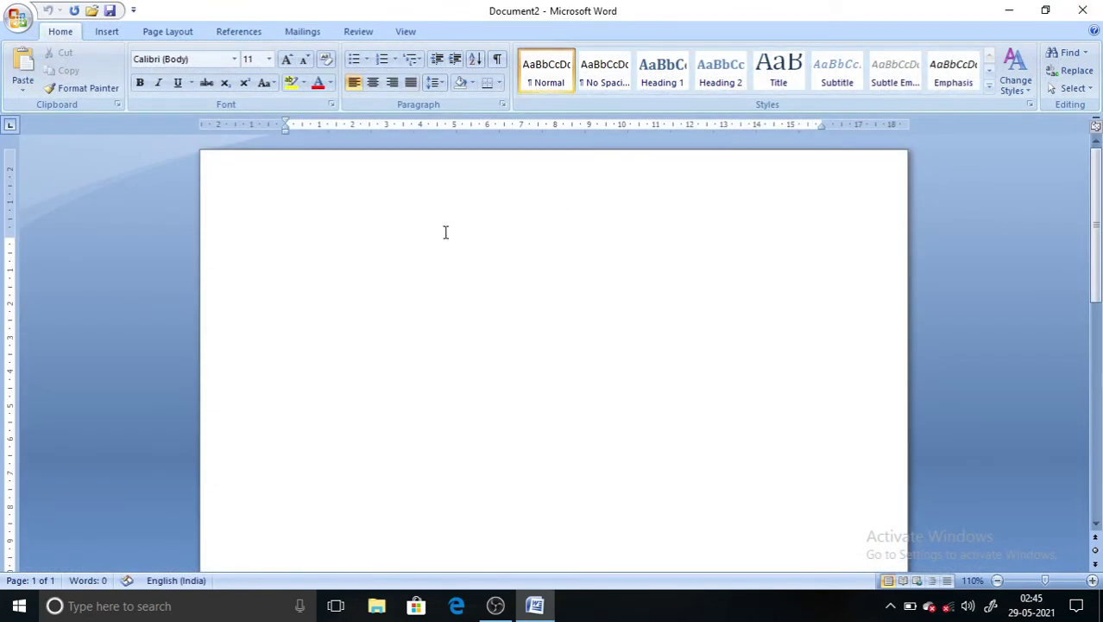
{"action": "right_click", "coordinate": [403, 239]}
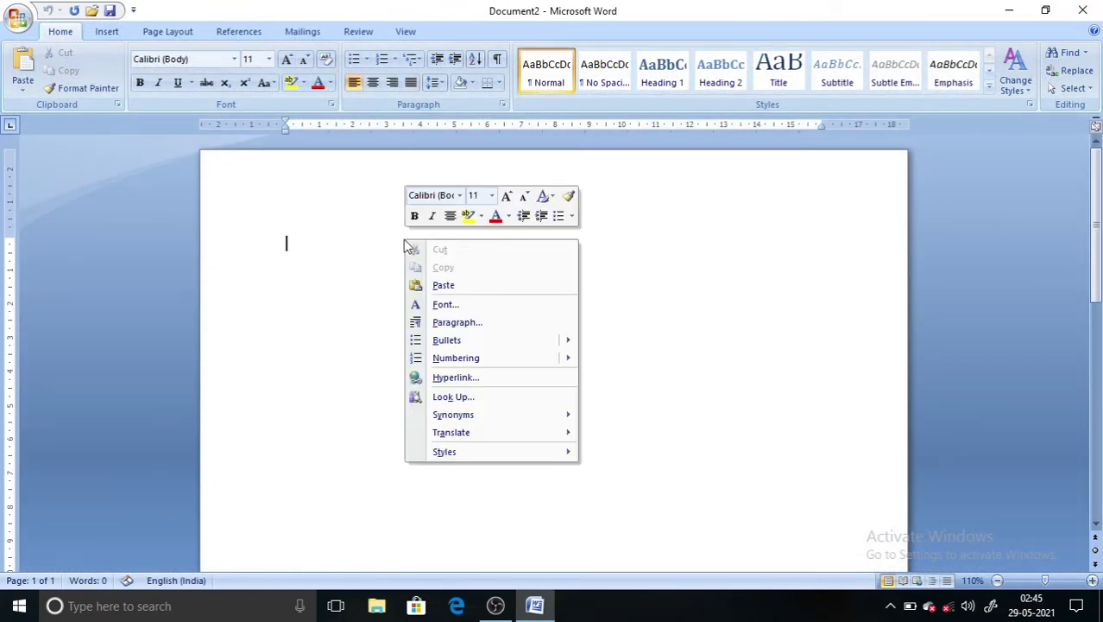
{"action": "left_click", "coordinate": [446, 285]}
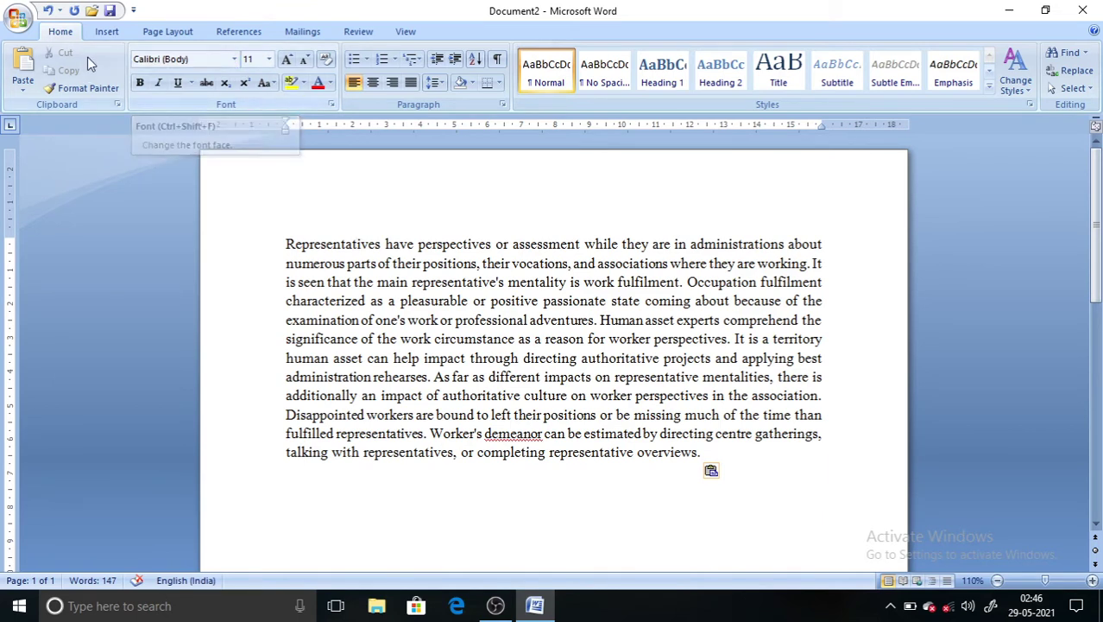
Choose the Calibri body font and enter the word "domain" below the pasted paragraph
{"action": "left_click", "coordinate": [234, 59]}
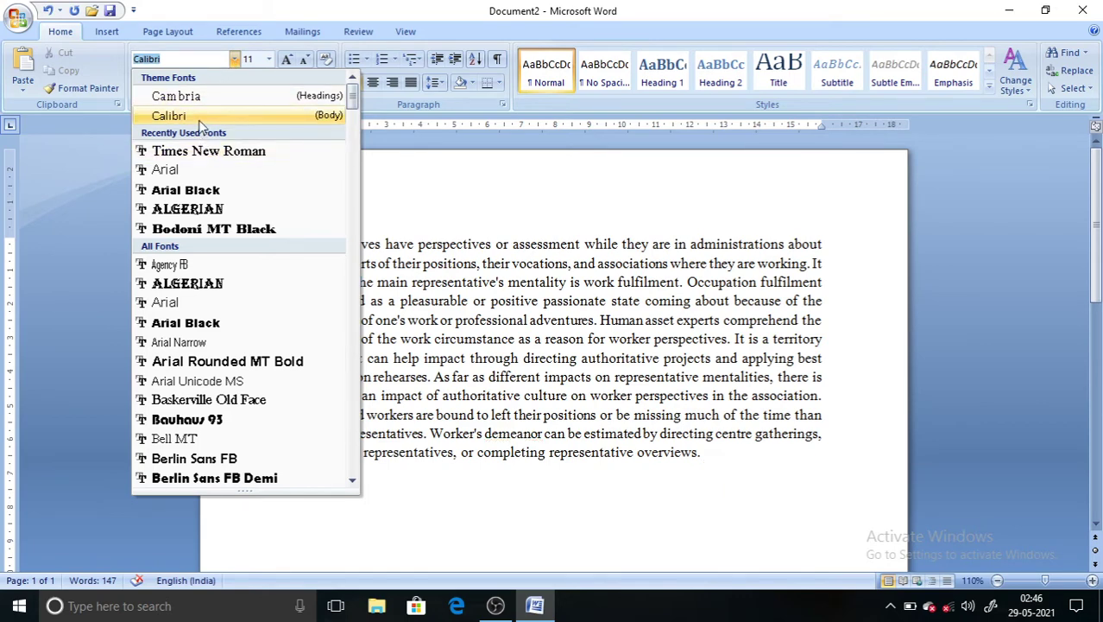
{"action": "left_click", "coordinate": [198, 120]}
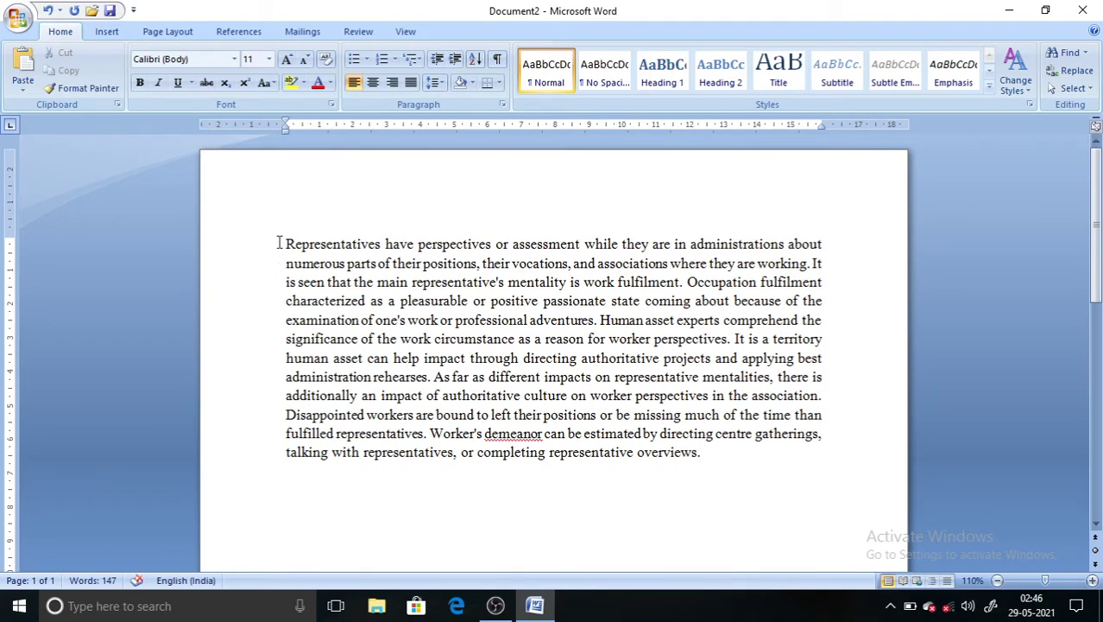
{"action": "type", "text": "domain"}
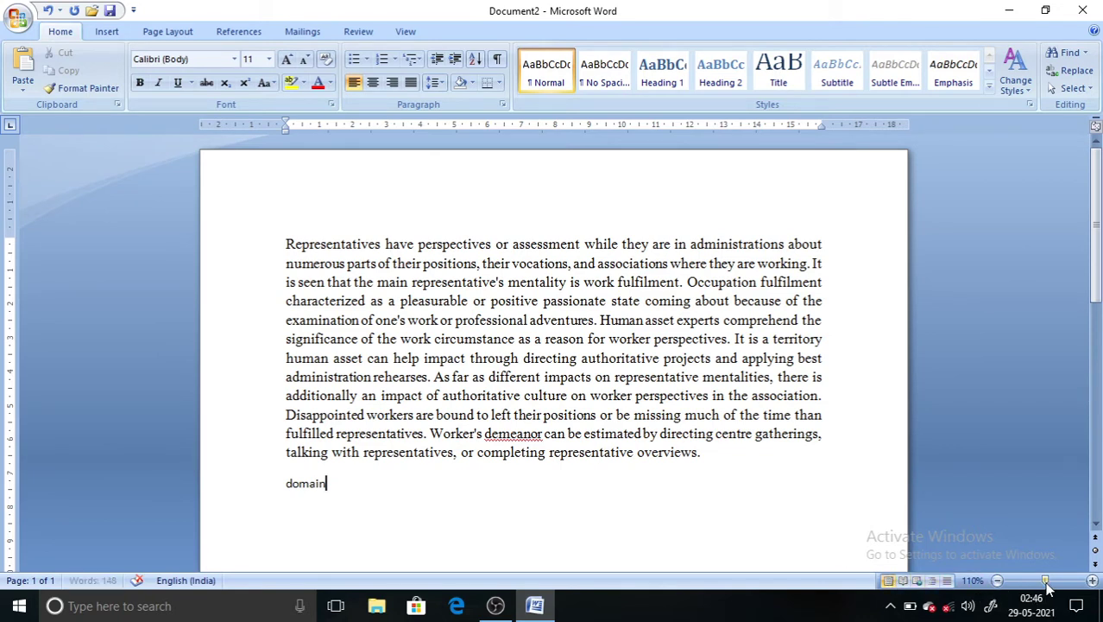
Try several magnification levels and set the document zoom to 130%
{"action": "left_click", "coordinate": [1058, 586]}
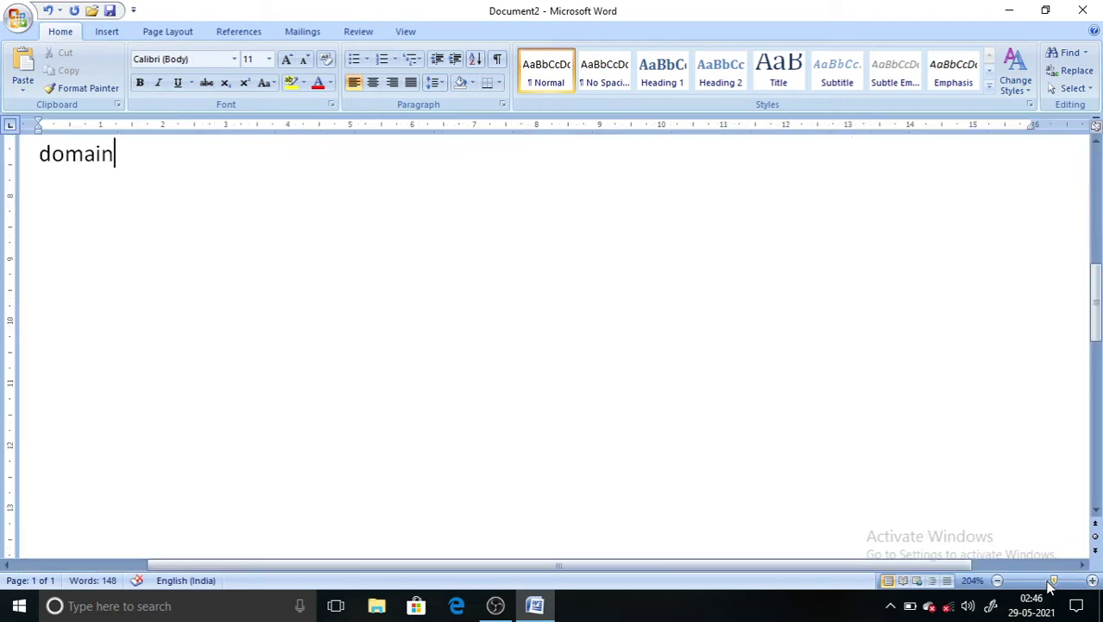
{"action": "left_click", "coordinate": [1051, 585]}
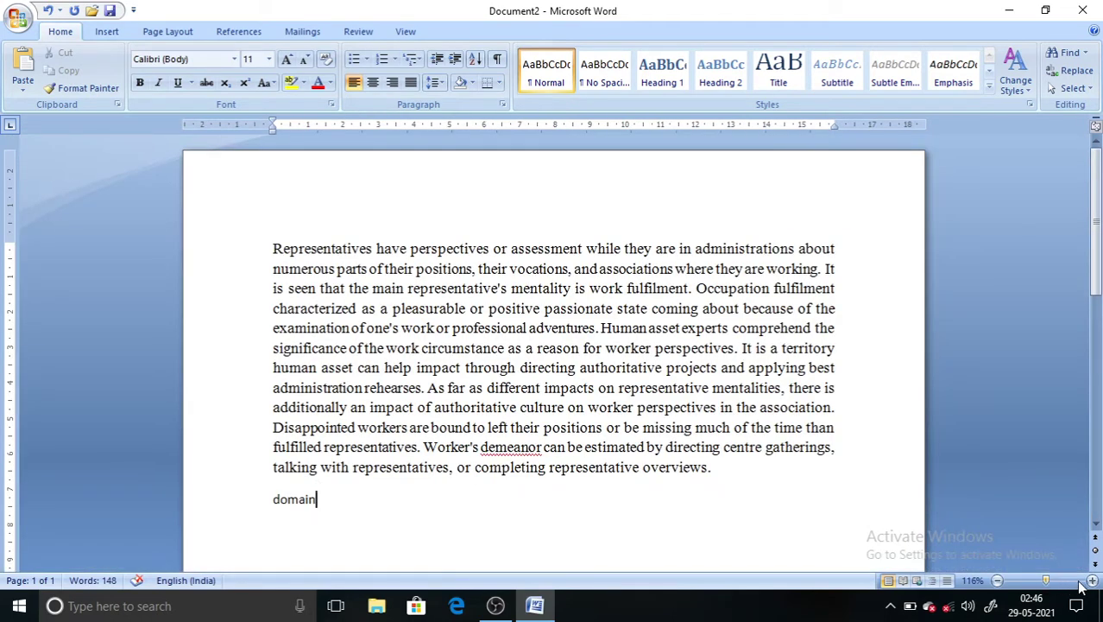
{"action": "left_click", "coordinate": [1092, 581]}
{"action": "left_click", "coordinate": [1092, 581]}
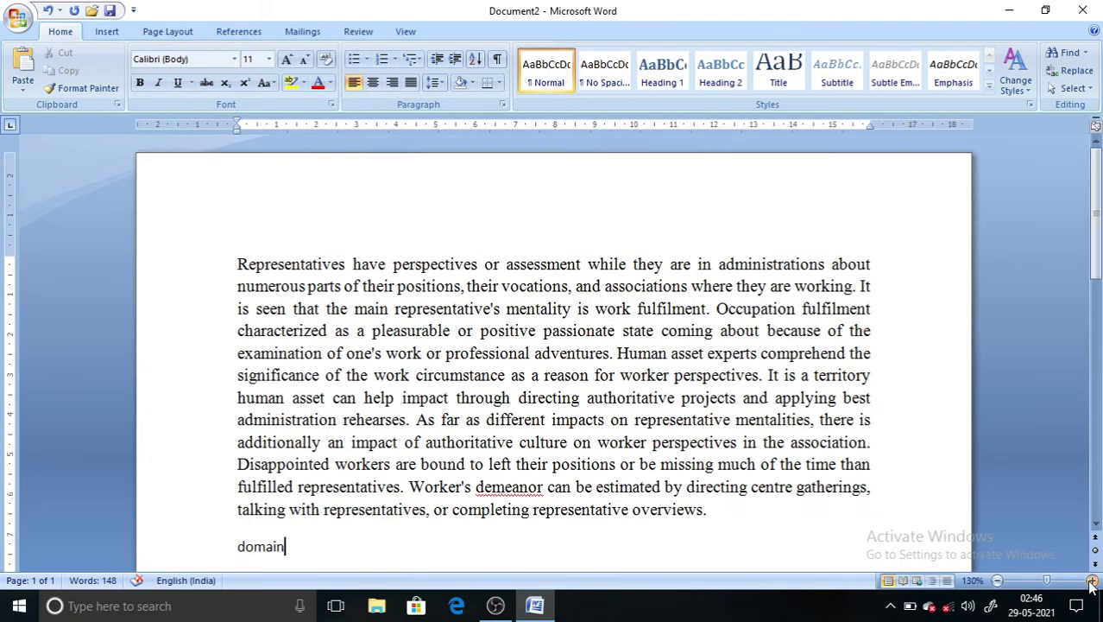
{"action": "left_click", "coordinate": [1093, 582]}
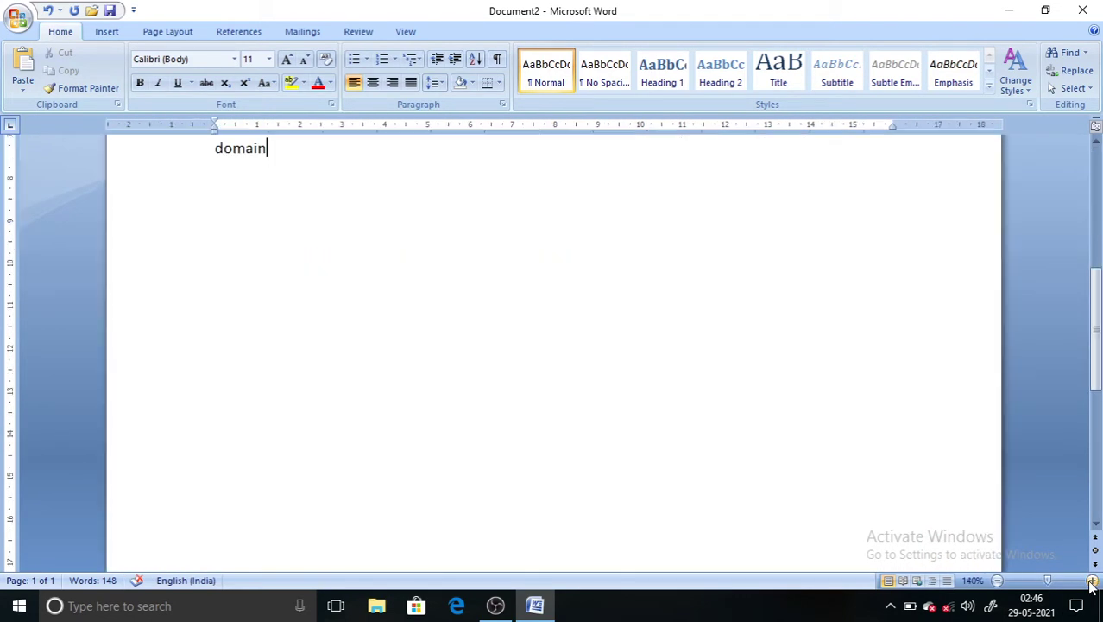
{"action": "left_click", "coordinate": [998, 581]}
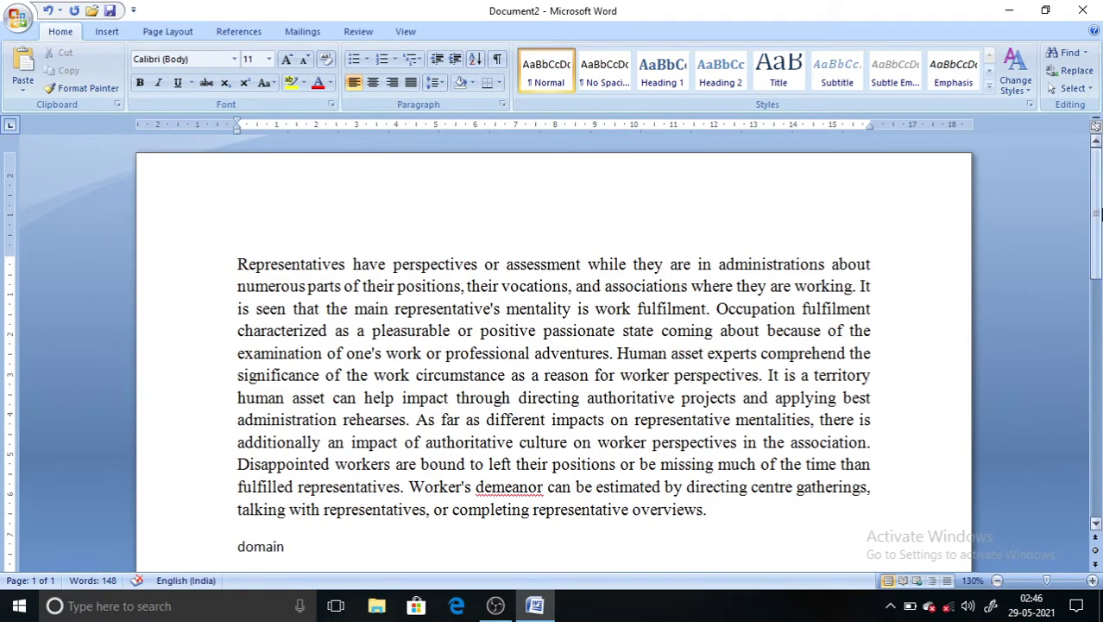
Apply the Times New Roman font to the entire pasted paragraph
{"action": "left_click_drag", "start_coordinate": [1098, 214], "coordinate": [1099, 233]}
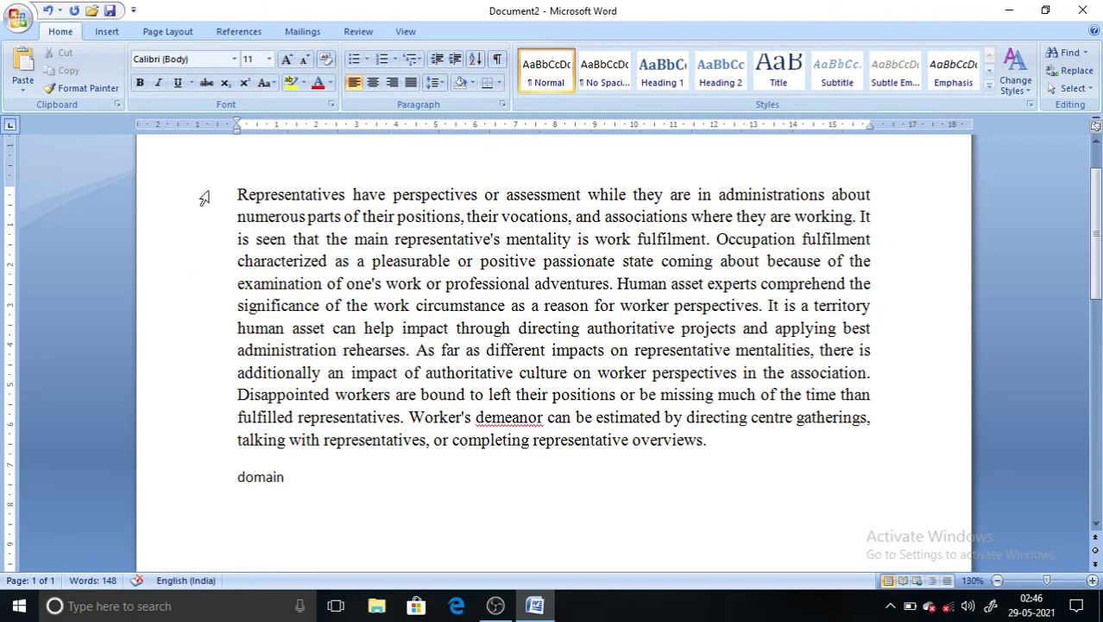
{"action": "left_click_drag", "start_coordinate": [234, 192], "coordinate": [714, 446]}
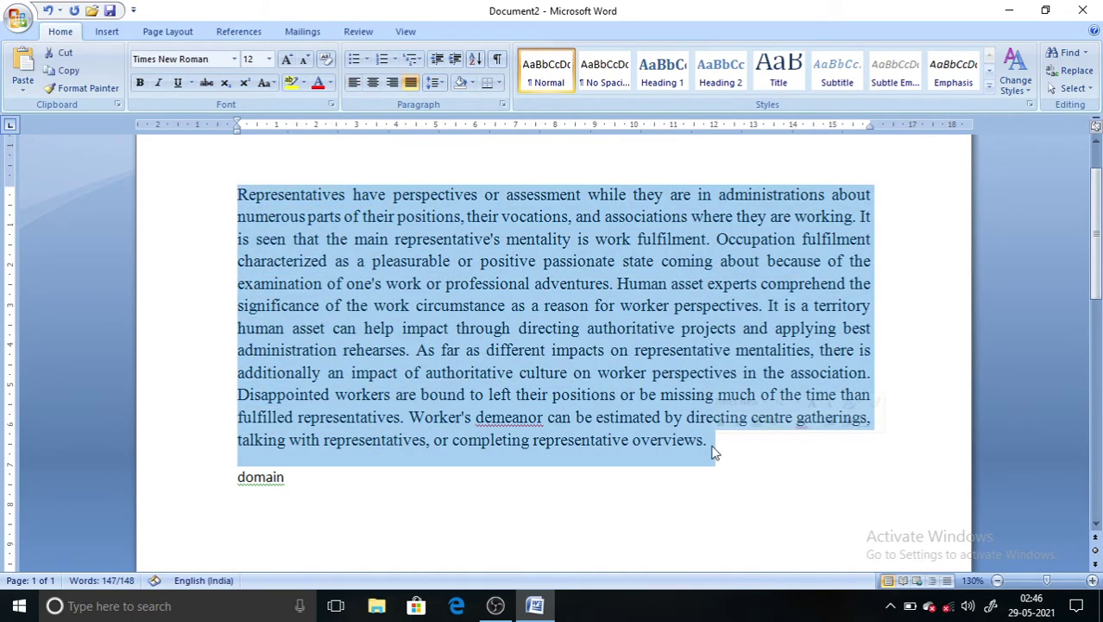
{"action": "left_click", "coordinate": [234, 60]}
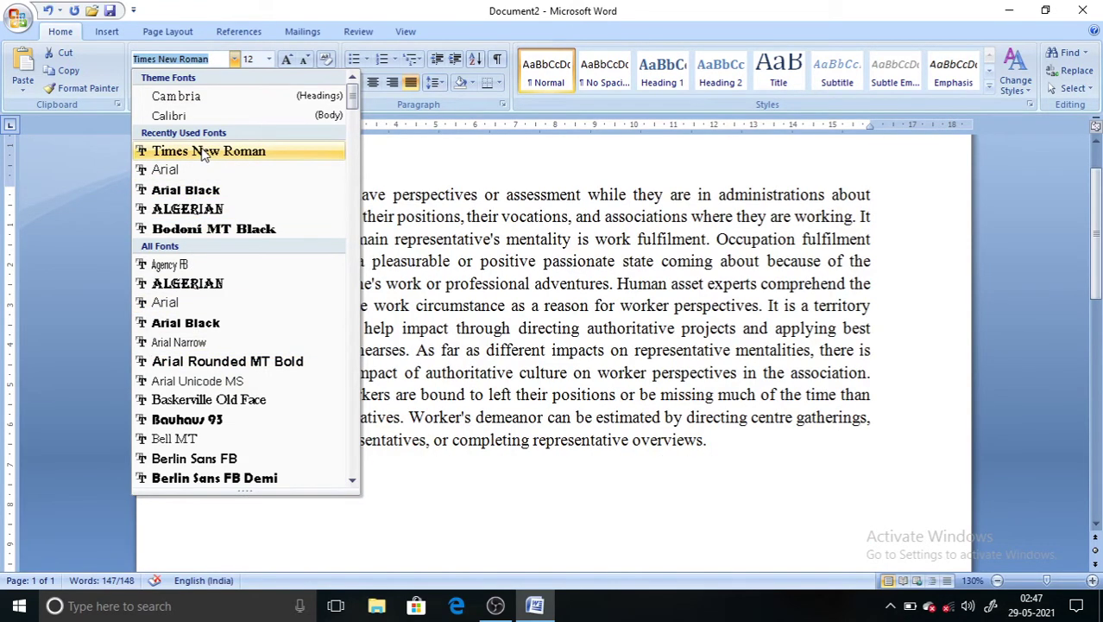
{"action": "left_click", "coordinate": [266, 155]}
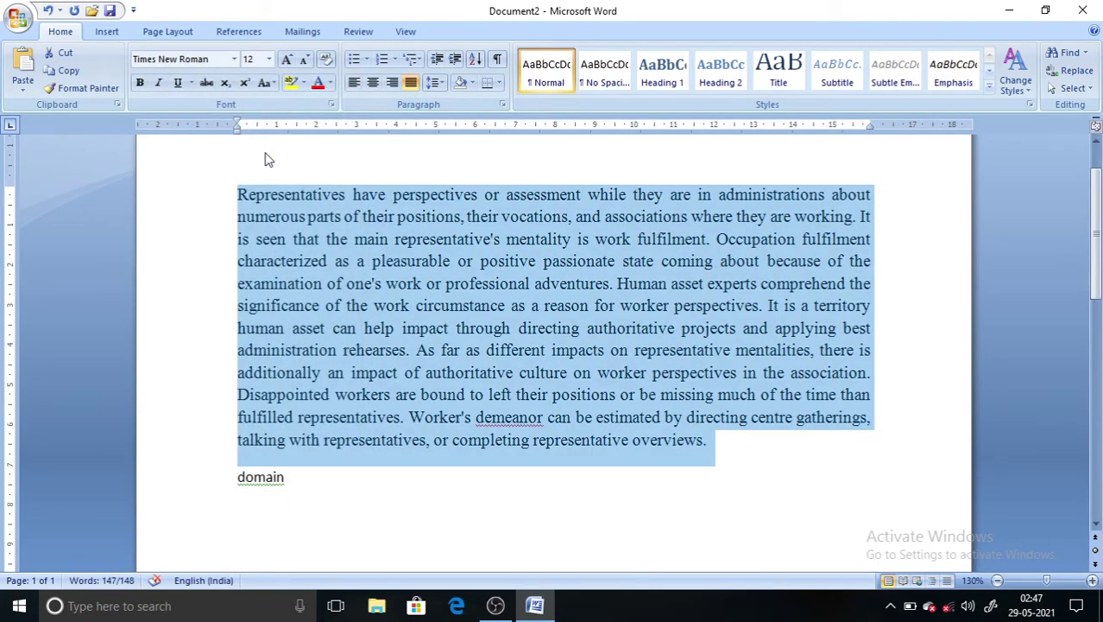
Look over the available font sizes for the selected paragraph without changing it, and deselect the text
{"action": "left_click", "coordinate": [270, 59]}
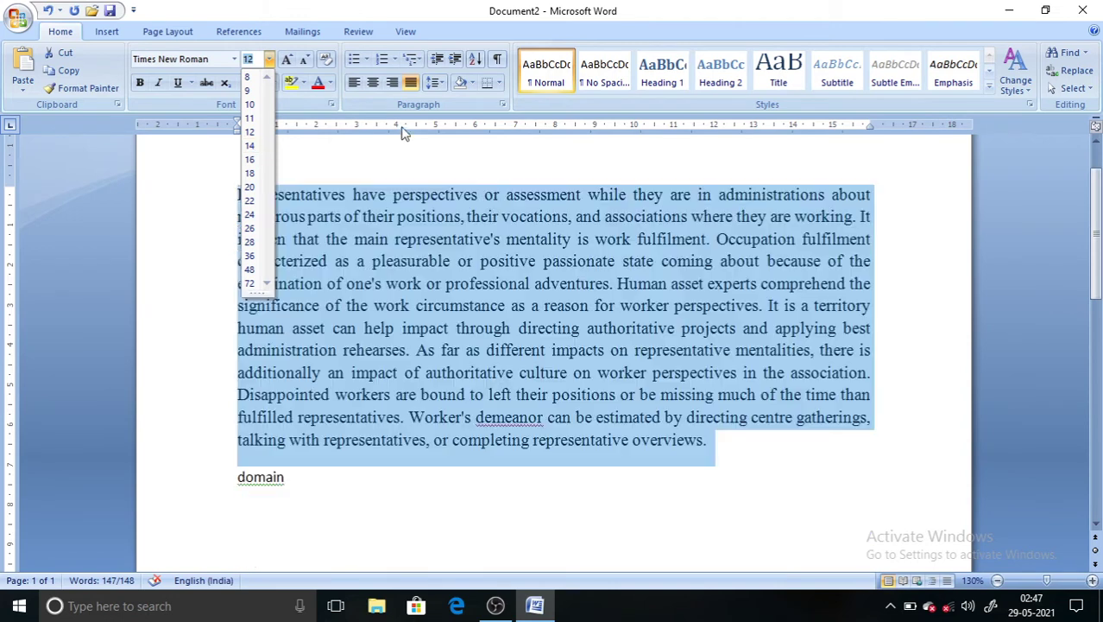
{"action": "left_click", "coordinate": [350, 169]}
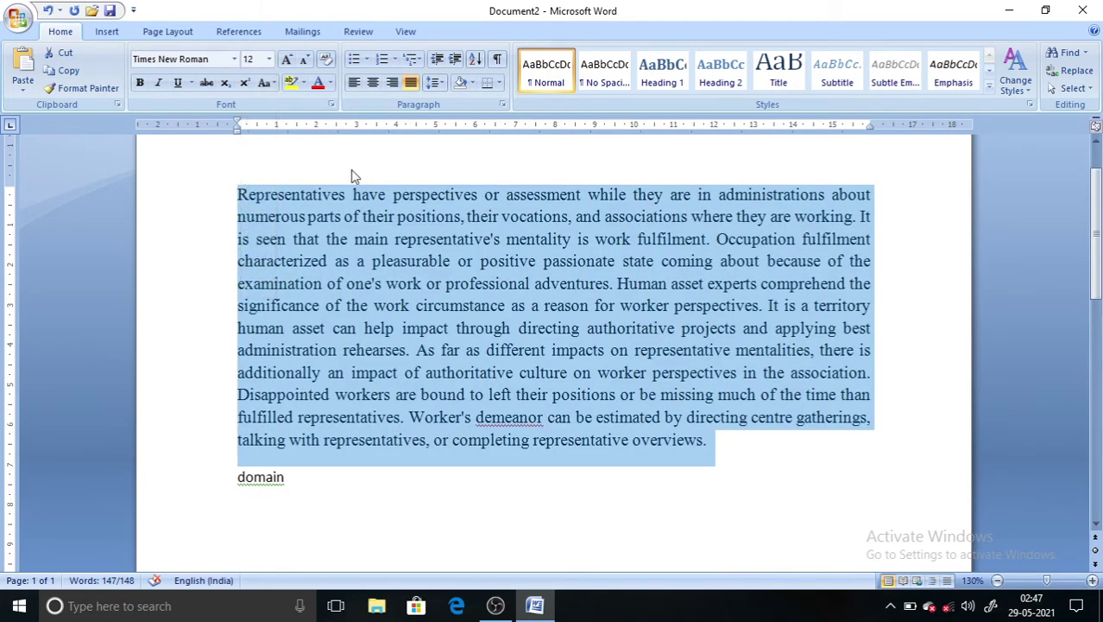
{"action": "left_click", "coordinate": [288, 159]}
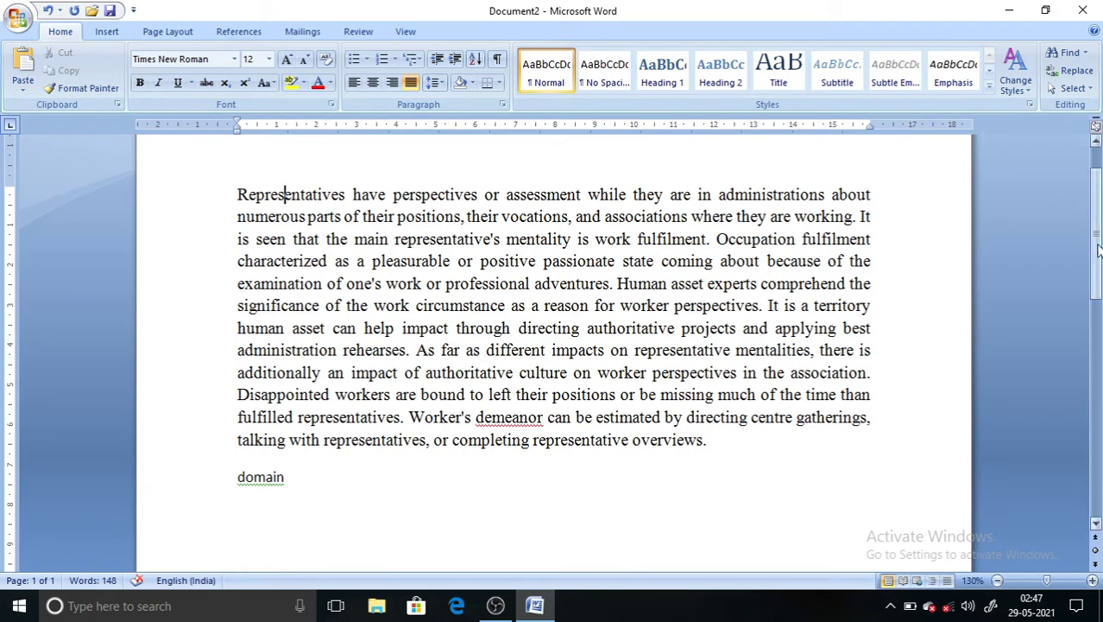
Split the opening word "Representatives" from the pasted paragraph onto its own line as a heading
{"action": "scroll", "coordinate": [1098, 186], "scroll_direction": "up", "scroll_amount": 1}
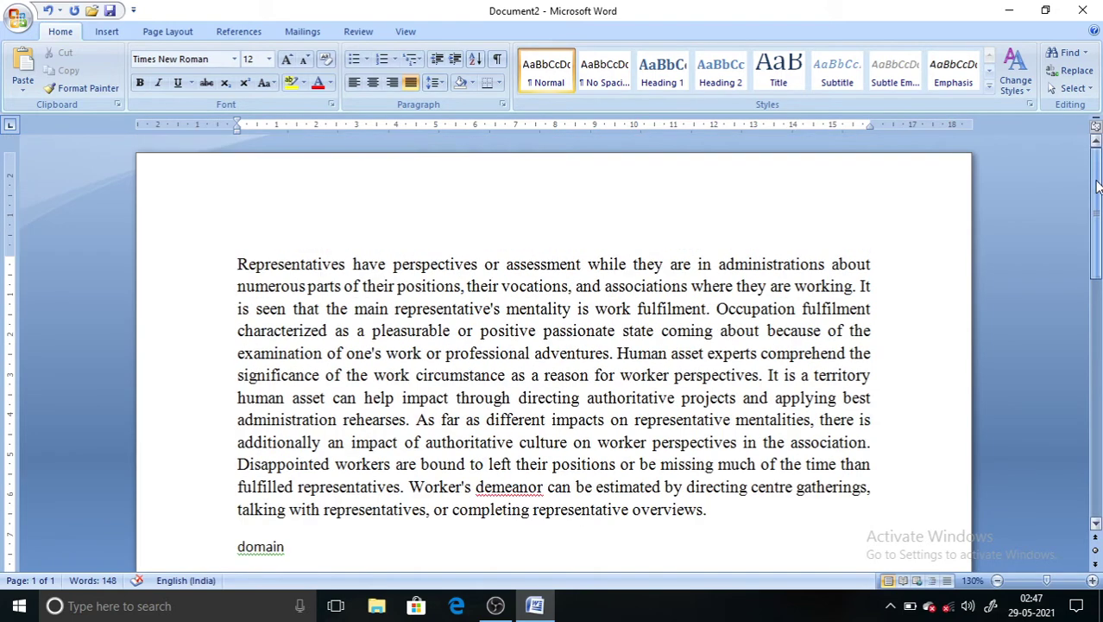
{"action": "left_click", "coordinate": [351, 264]}
{"action": "key", "text": "Return"}
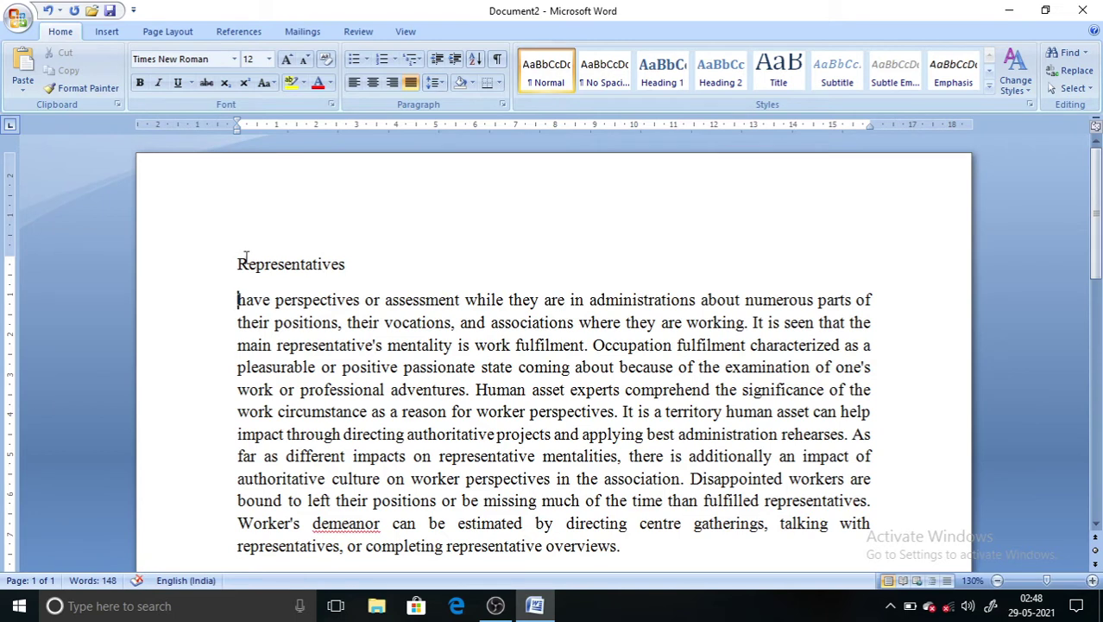
Set the font size of the heading "Representatives" to 16 and deselect it
{"action": "left_click_drag", "start_coordinate": [236, 264], "coordinate": [363, 271]}
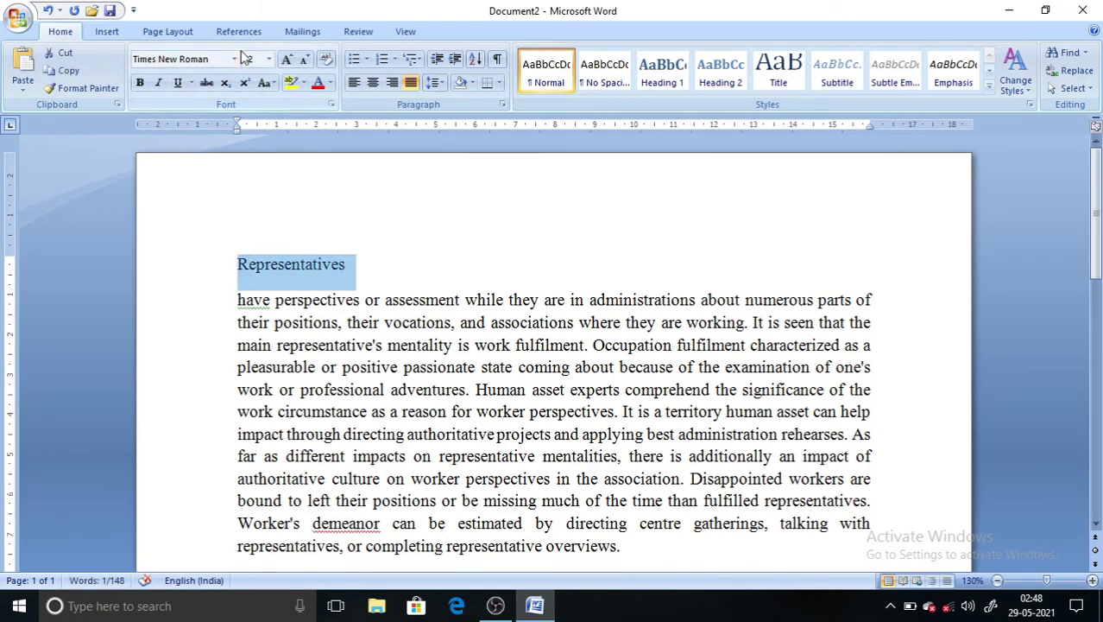
{"action": "left_click", "coordinate": [270, 65]}
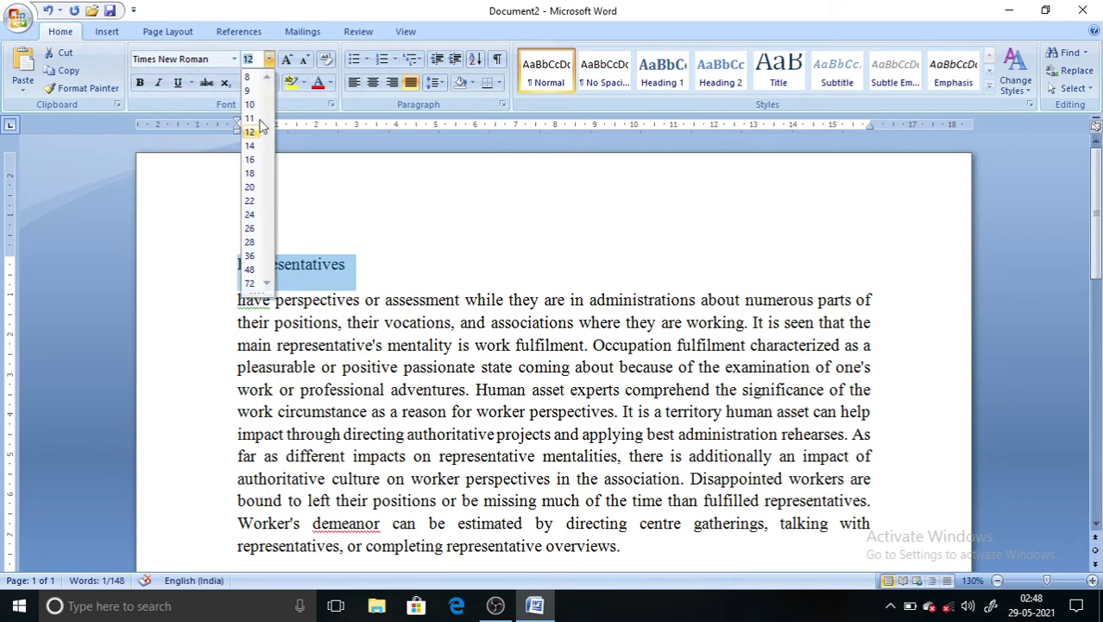
{"action": "left_click", "coordinate": [249, 161]}
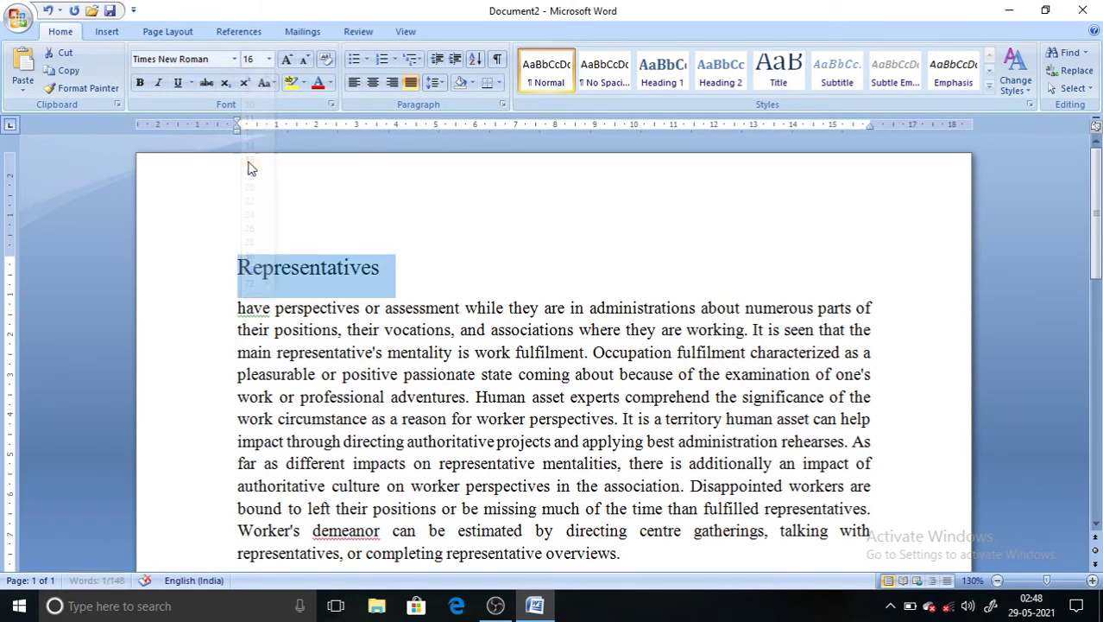
{"action": "left_click", "coordinate": [449, 274]}
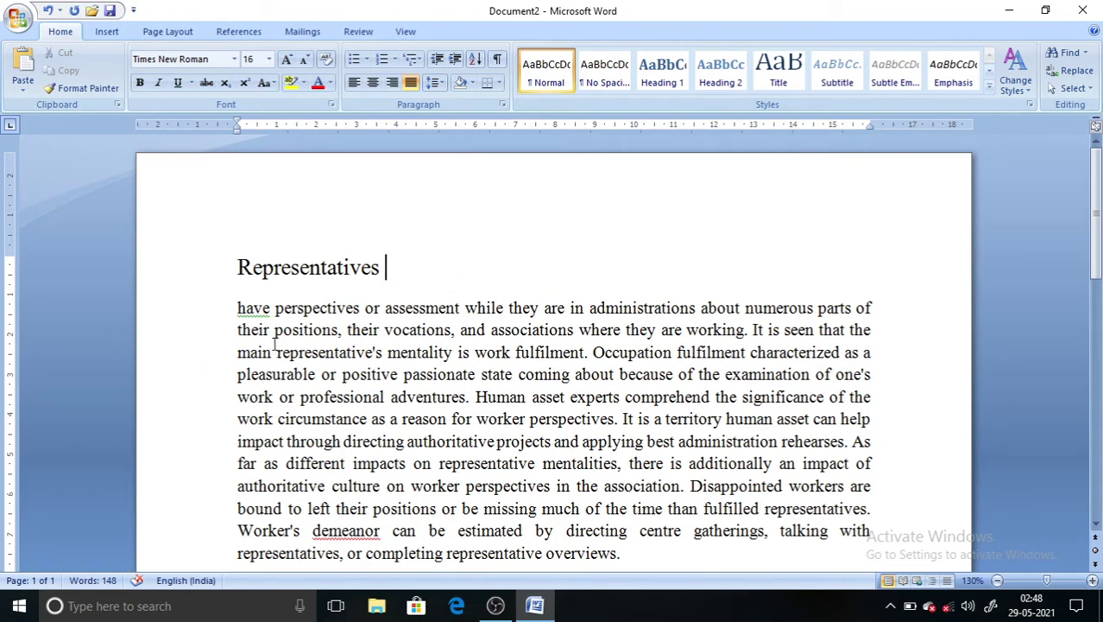
Make the heading "Representatives" bold
{"action": "left_click", "coordinate": [233, 267]}
{"action": "left_click_drag", "start_coordinate": [233, 266], "coordinate": [463, 283]}
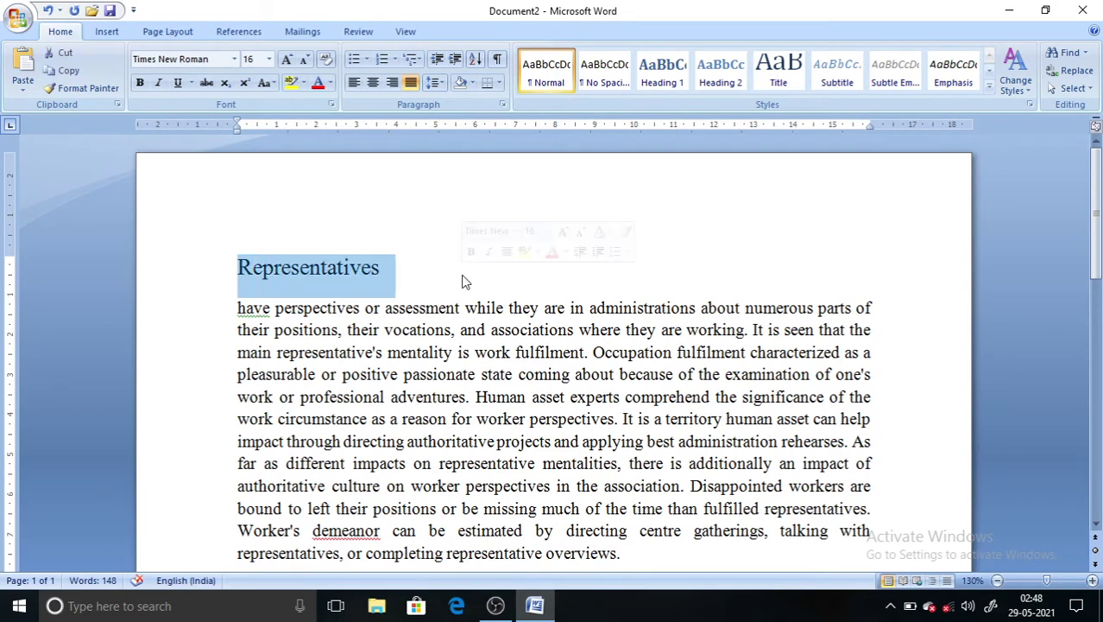
{"action": "left_click", "coordinate": [139, 83]}
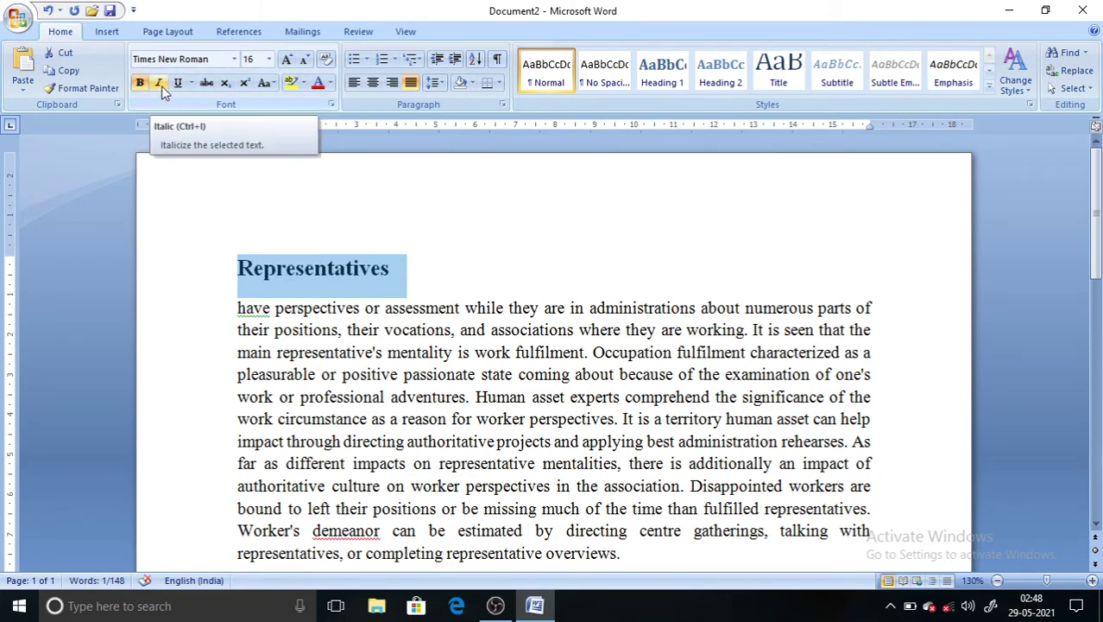
{"action": "left_click", "coordinate": [423, 252]}
Apply italic and underline to the bold heading "Representatives", and remove the italic again
{"action": "left_click_drag", "start_coordinate": [422, 270], "coordinate": [234, 265]}
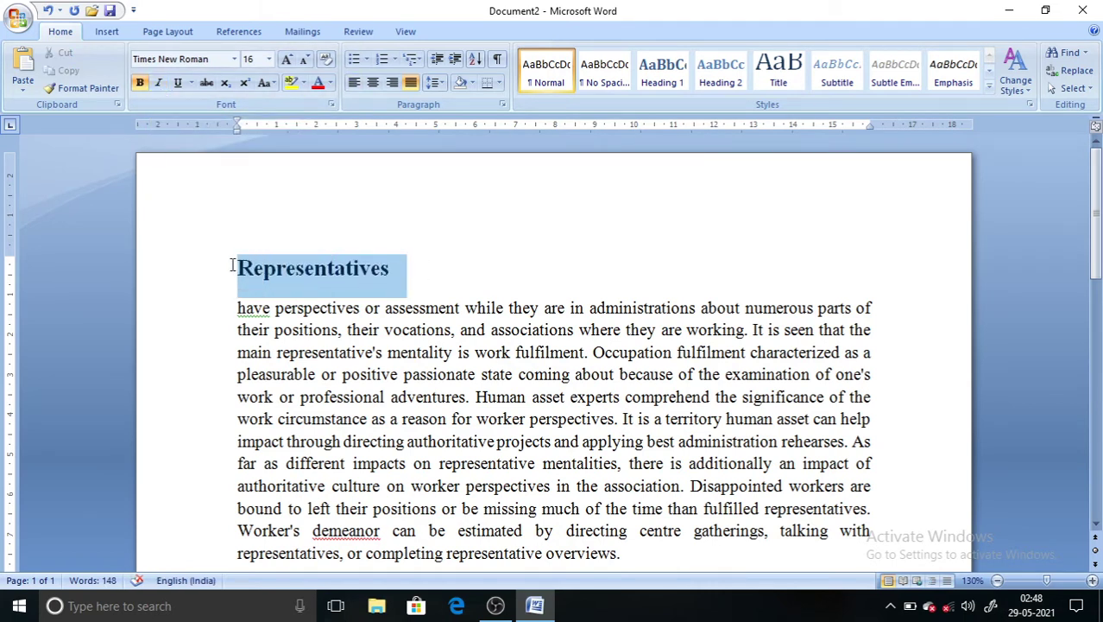
{"action": "left_click", "coordinate": [159, 82]}
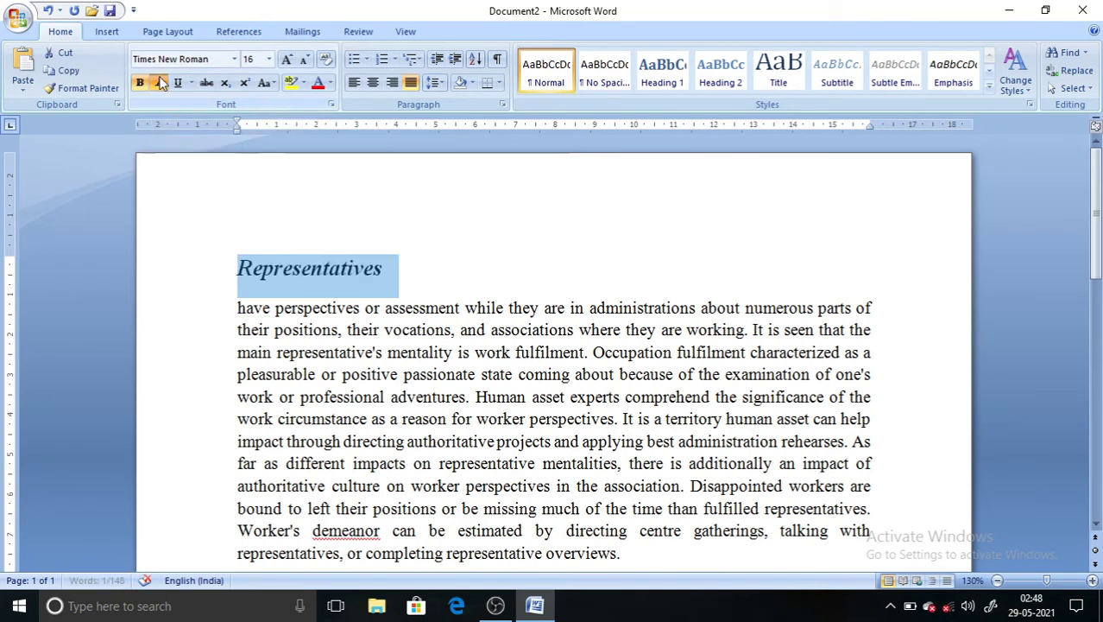
{"action": "left_click", "coordinate": [176, 83]}
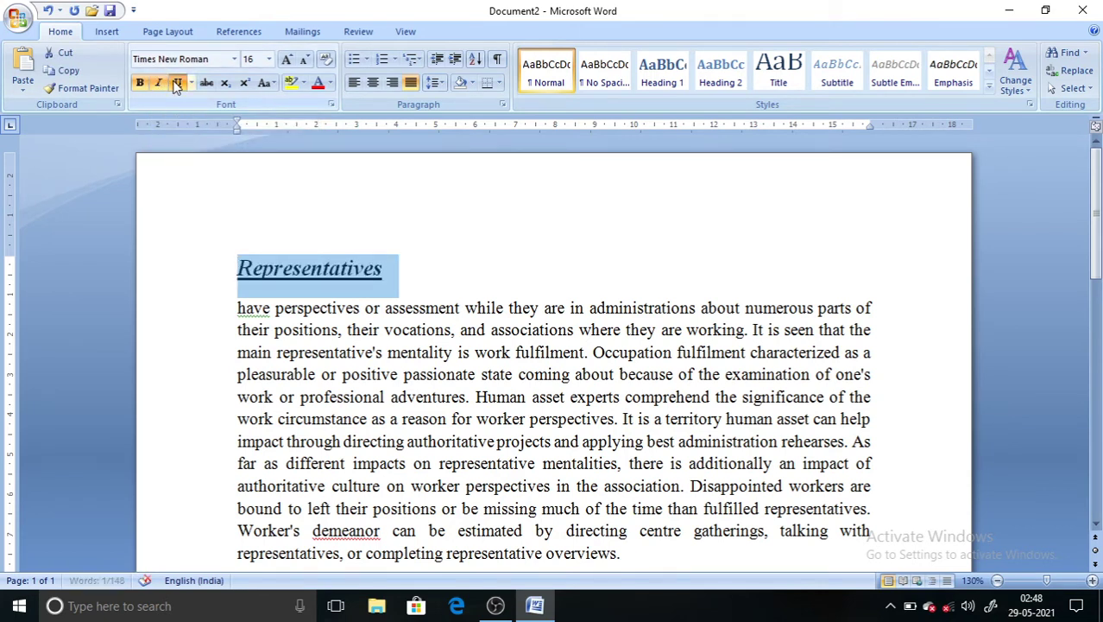
{"action": "left_click", "coordinate": [152, 84]}
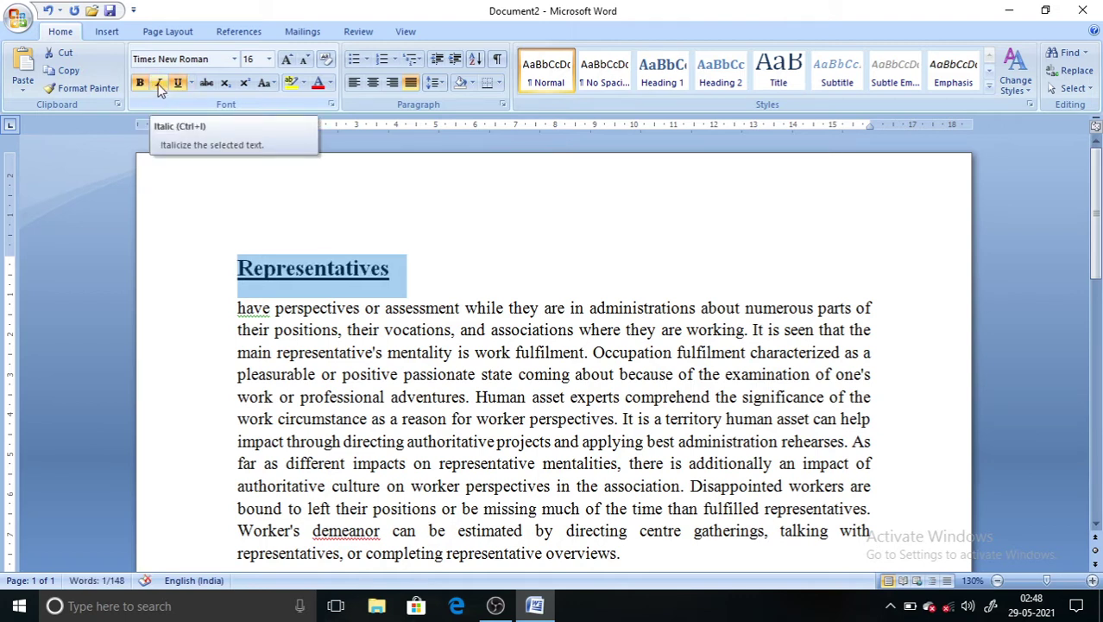
{"action": "left_click", "coordinate": [483, 278]}
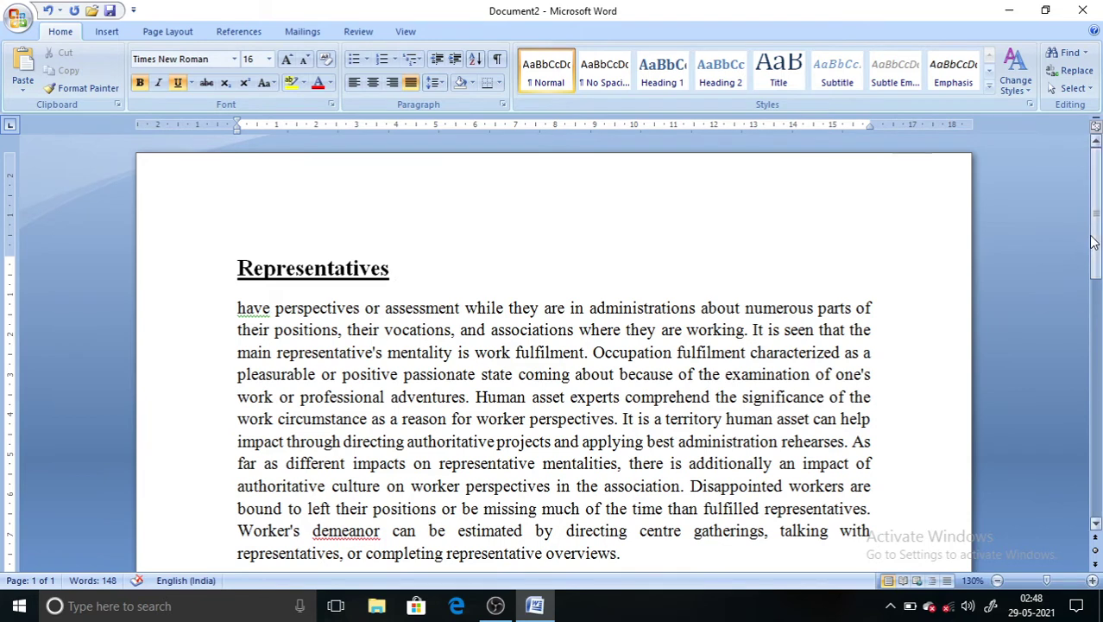
Left-align the whole body paragraph below the heading and deselect it
{"action": "left_click_drag", "start_coordinate": [1093, 244], "coordinate": [1093, 252]}
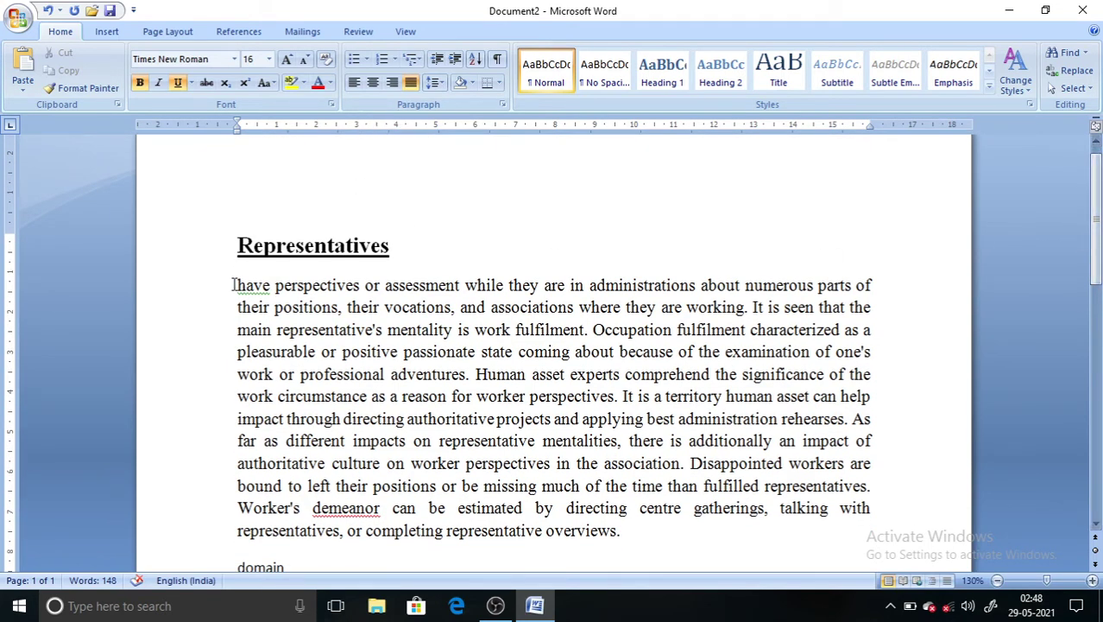
{"action": "left_click_drag", "start_coordinate": [233, 285], "coordinate": [660, 530]}
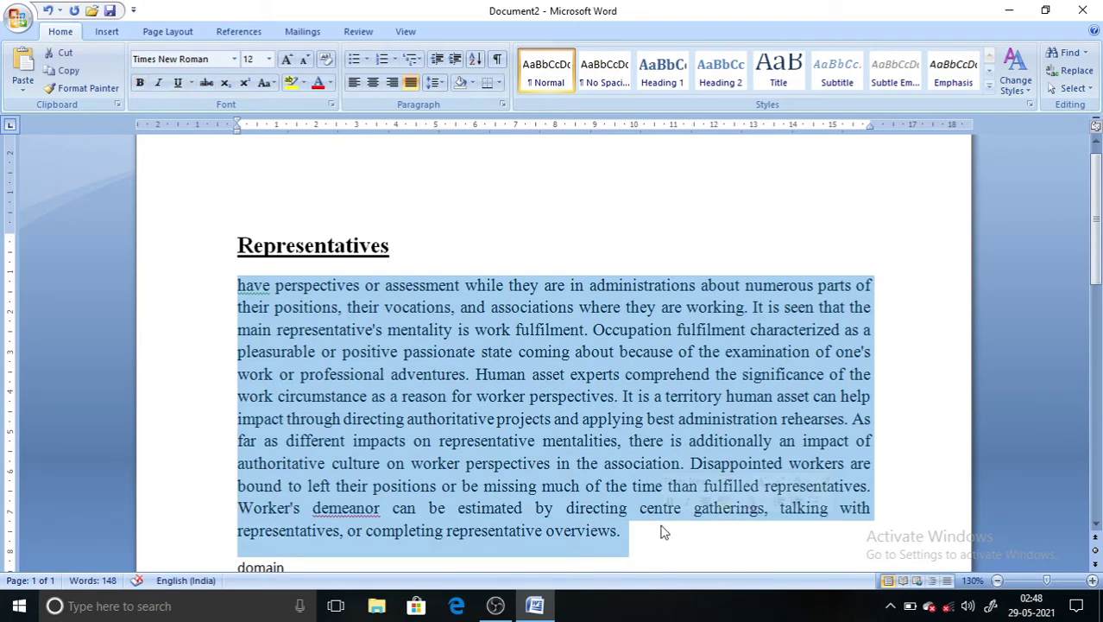
{"action": "left_click", "coordinate": [354, 86]}
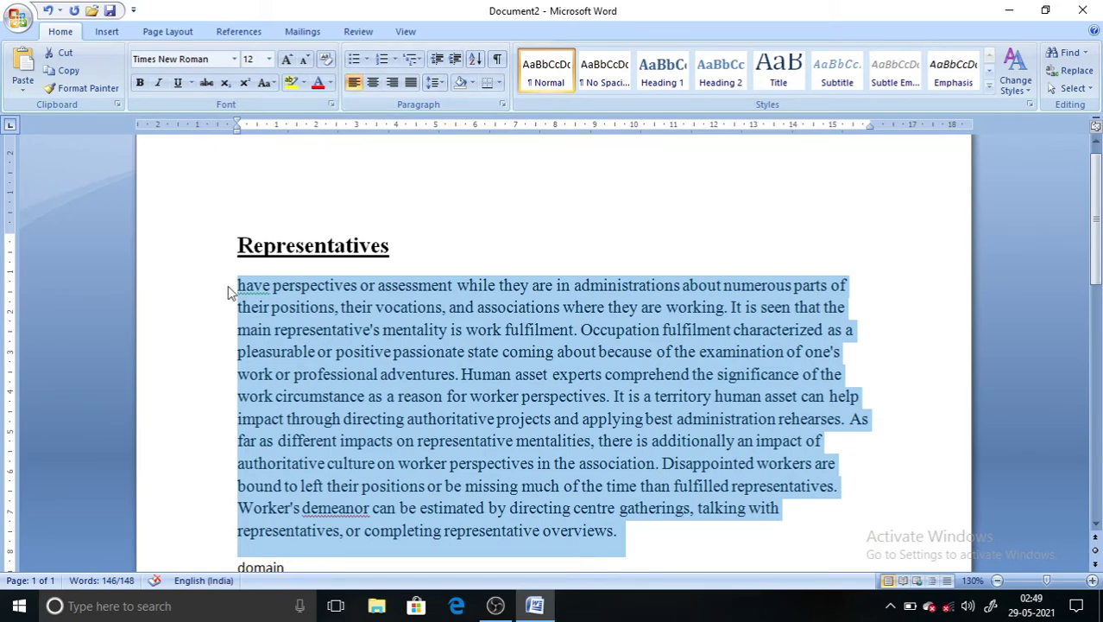
{"action": "left_click_drag", "start_coordinate": [229, 293], "coordinate": [233, 482]}
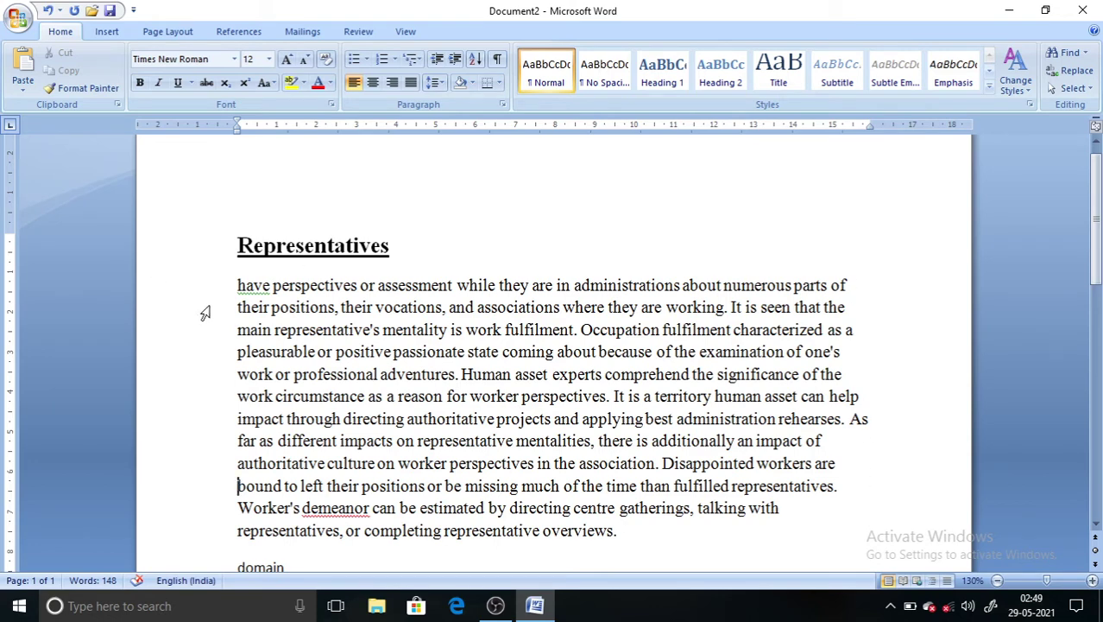
Right-align both the heading "Representatives" and the body paragraph below it
{"action": "left_click_drag", "start_coordinate": [235, 245], "coordinate": [616, 339]}
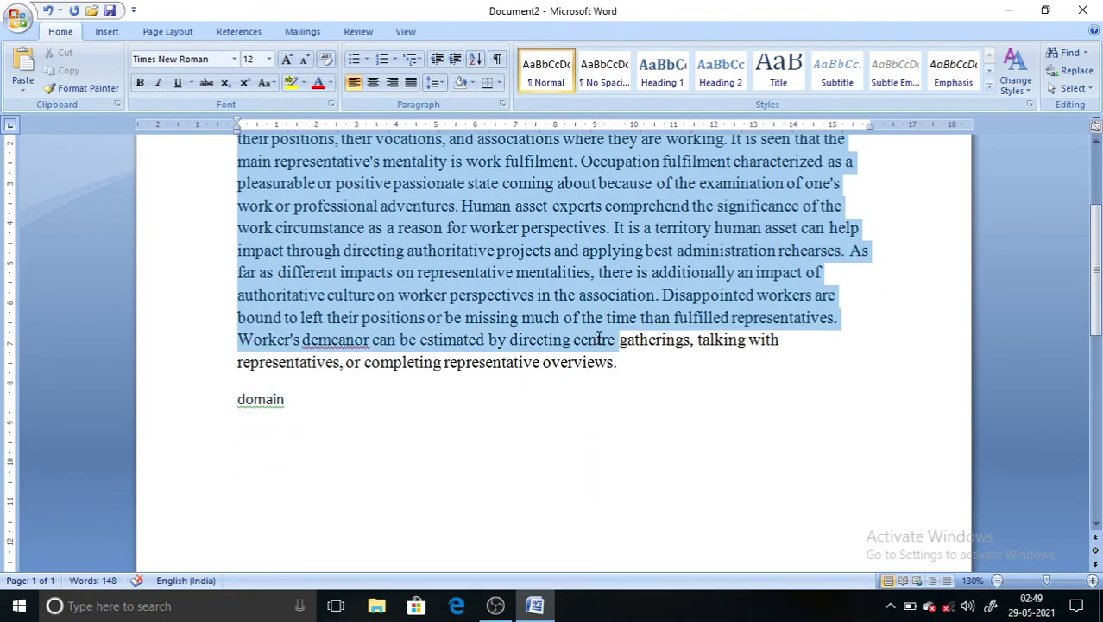
{"action": "scroll", "coordinate": [1095, 294], "scroll_direction": "up", "scroll_amount": 3}
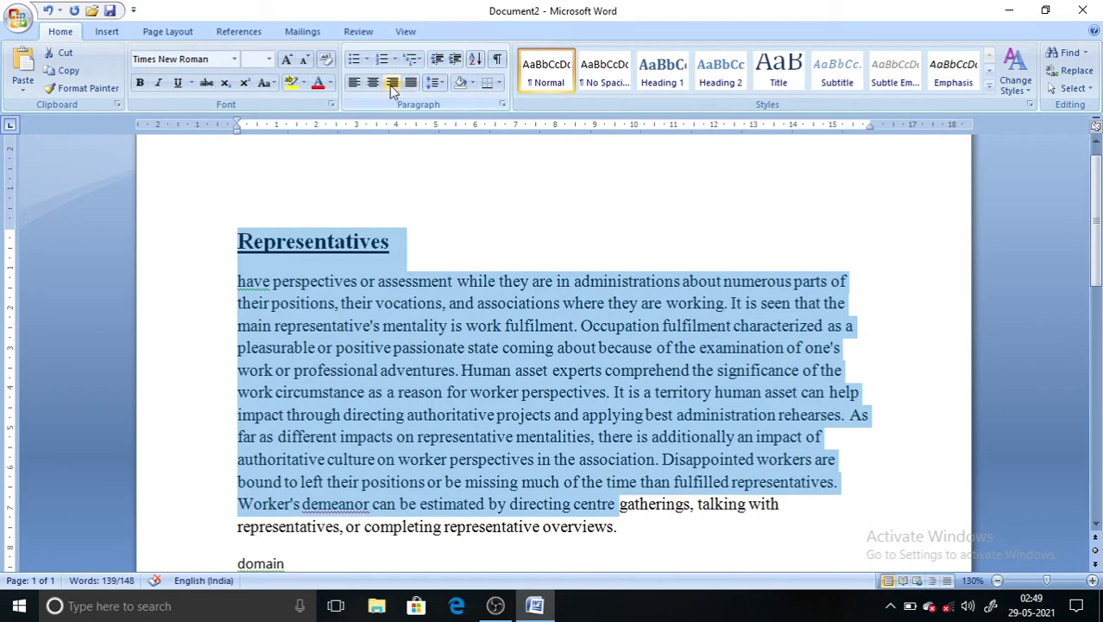
{"action": "left_click", "coordinate": [392, 83]}
{"action": "left_click", "coordinate": [620, 217]}
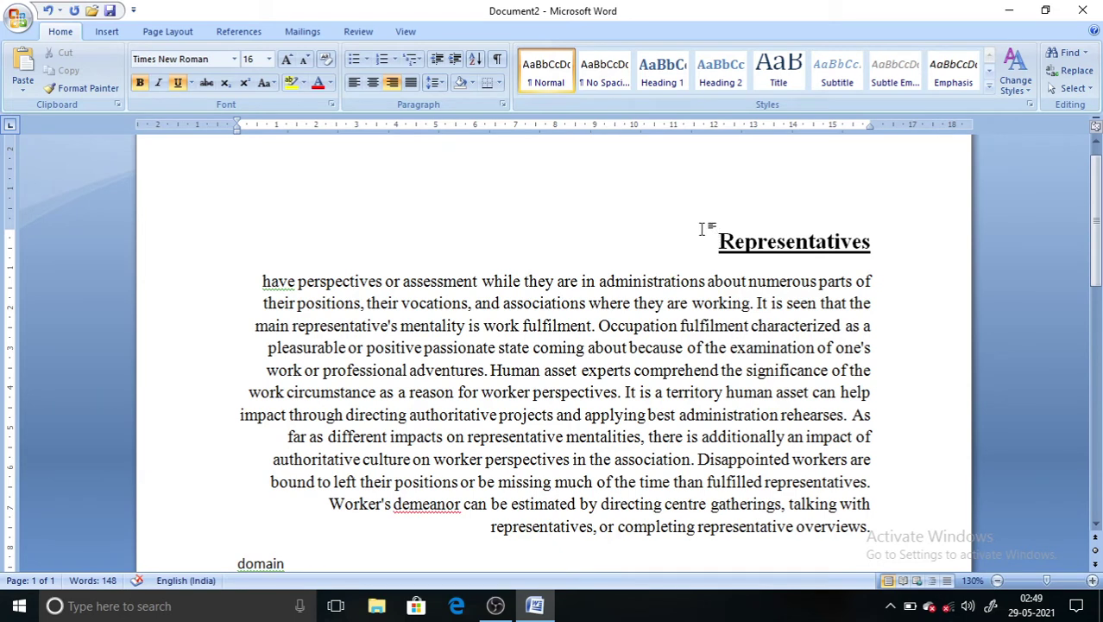
Centre the heading "Representatives" on its line, leaving the body paragraph as it is
{"action": "left_click_drag", "start_coordinate": [707, 231], "coordinate": [907, 237]}
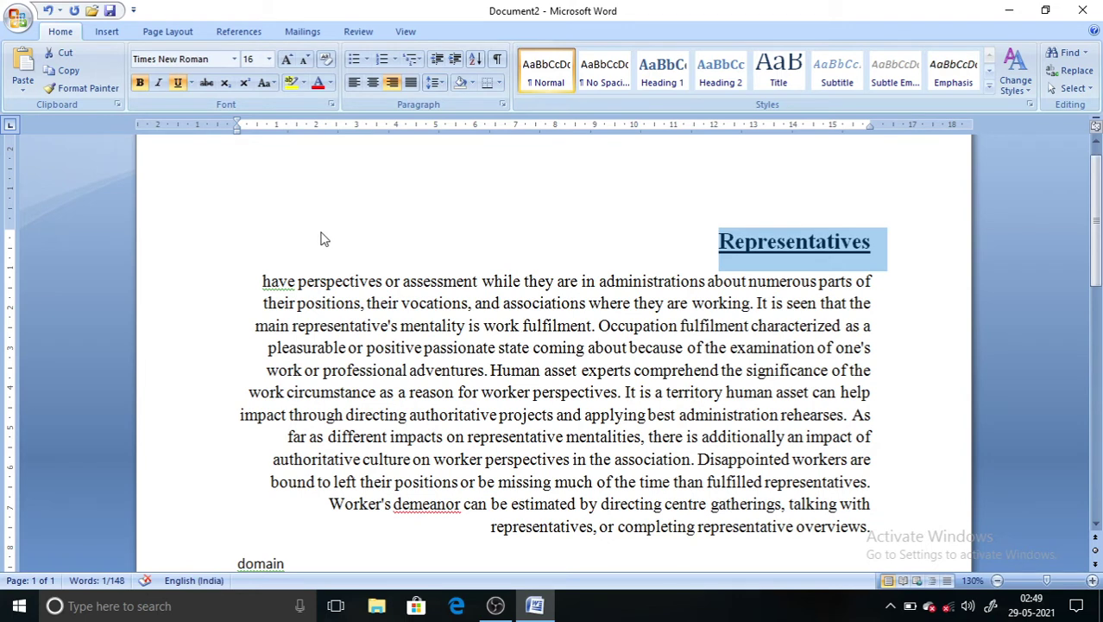
{"action": "left_click", "coordinate": [373, 84]}
{"action": "left_click", "coordinate": [692, 235]}
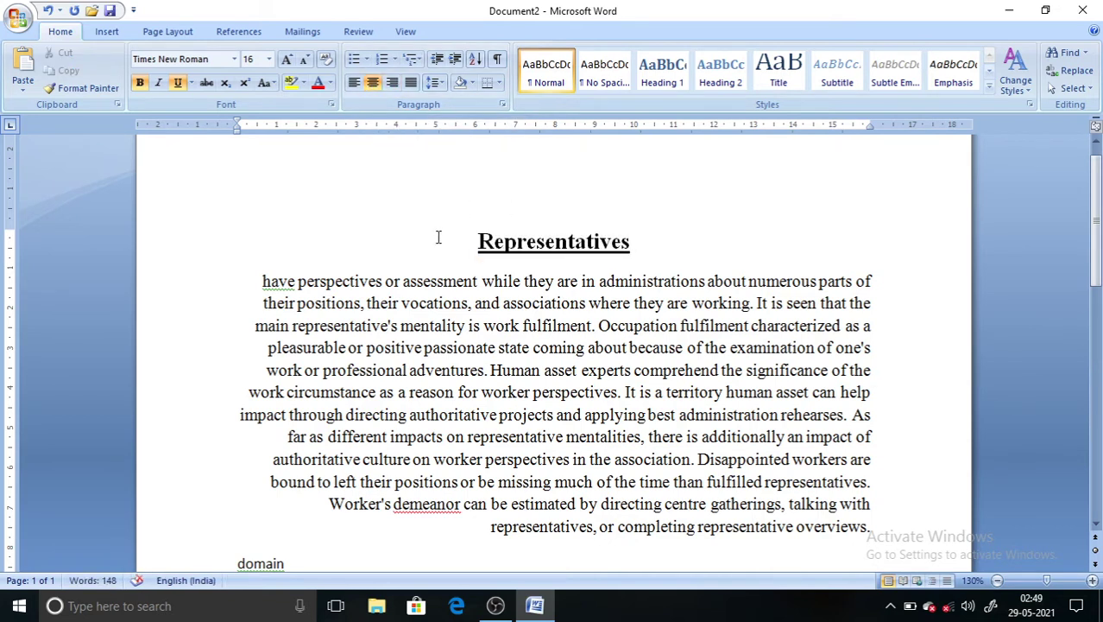
Left-align the heading "Representatives"
{"action": "left_click_drag", "start_coordinate": [456, 239], "coordinate": [647, 243]}
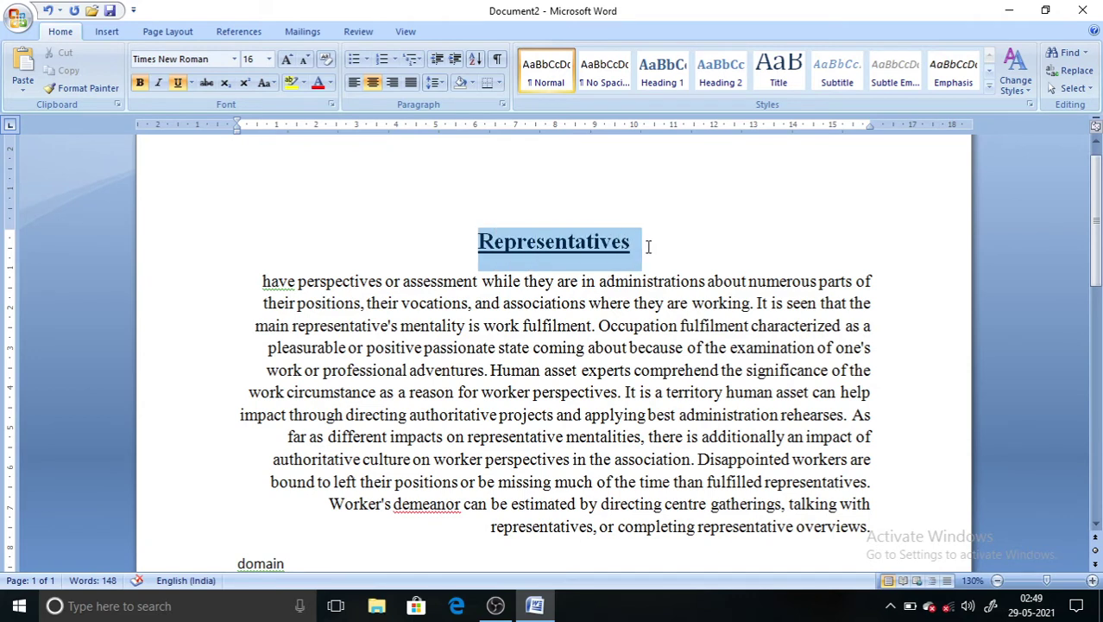
{"action": "left_click", "coordinate": [355, 83]}
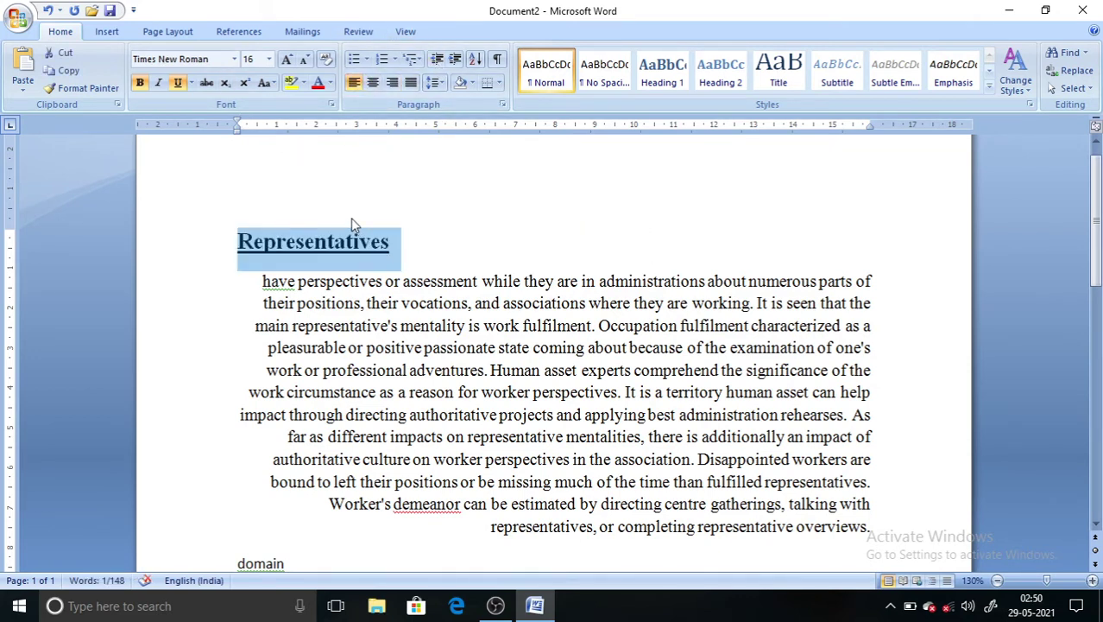
{"action": "left_click", "coordinate": [449, 207]}
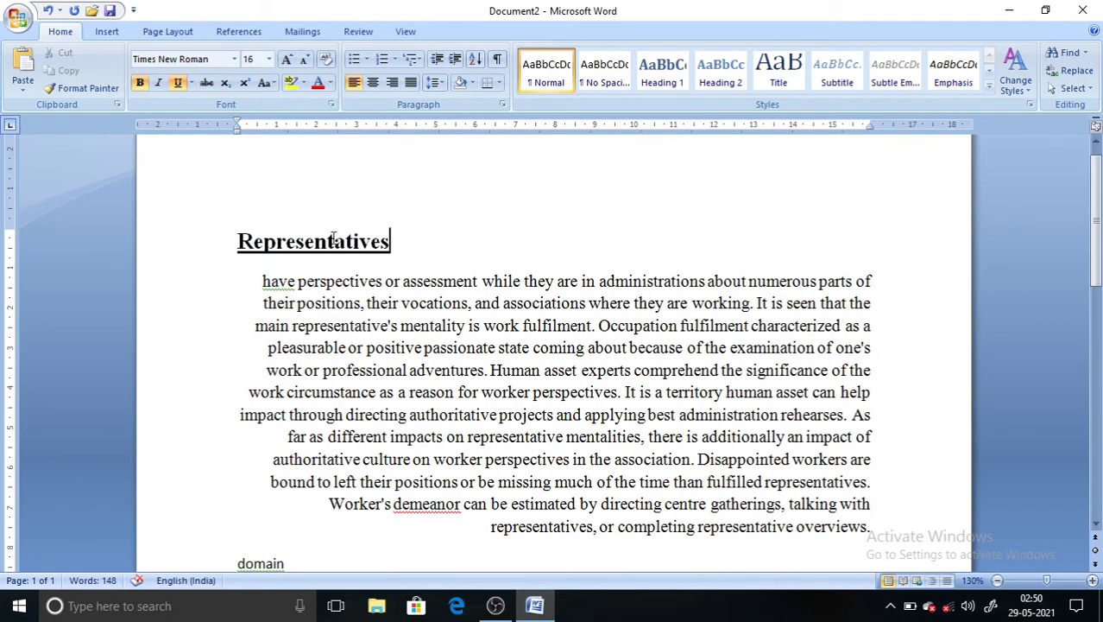
Try to centre the underlined heading by inserting leading spaces, and delete those spaces except one
{"action": "left_click", "coordinate": [233, 241]}
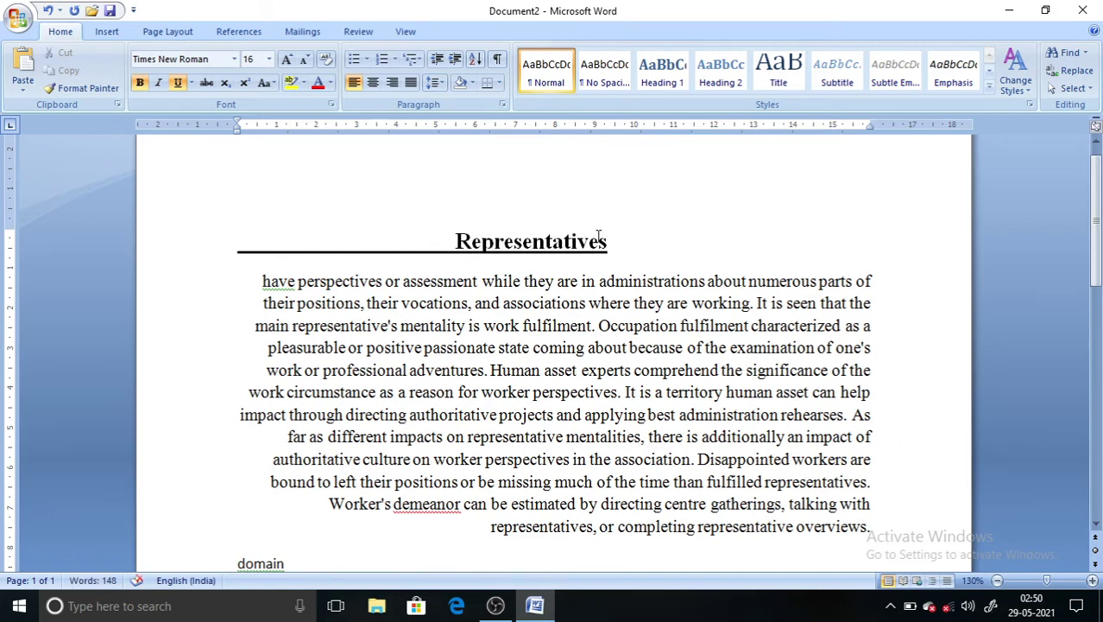
{"action": "key", "text": "BackSpace"}
{"action": "key", "text": "BackSpace"}
{"action": "key", "text": "BackSpace"}
{"action": "key", "text": "BackSpace"}
{"action": "key", "text": "BackSpace"}
{"action": "key", "text": "BackSpace"}
{"action": "key", "text": "BackSpace"}
{"action": "key", "text": "BackSpace"}
{"action": "key", "text": "BackSpace"}
{"action": "key", "text": "BackSpace"}
{"action": "key", "text": "BackSpace"}
{"action": "key", "text": "BackSpace"}
{"action": "key", "text": "BackSpace"}
{"action": "key", "text": "BackSpace"}
{"action": "key", "text": "BackSpace"}
{"action": "key", "text": "BackSpace"}
{"action": "key", "text": "BackSpace"}
{"action": "key", "text": "BackSpace"}
{"action": "key", "text": "BackSpace"}
{"action": "key", "text": "BackSpace"}
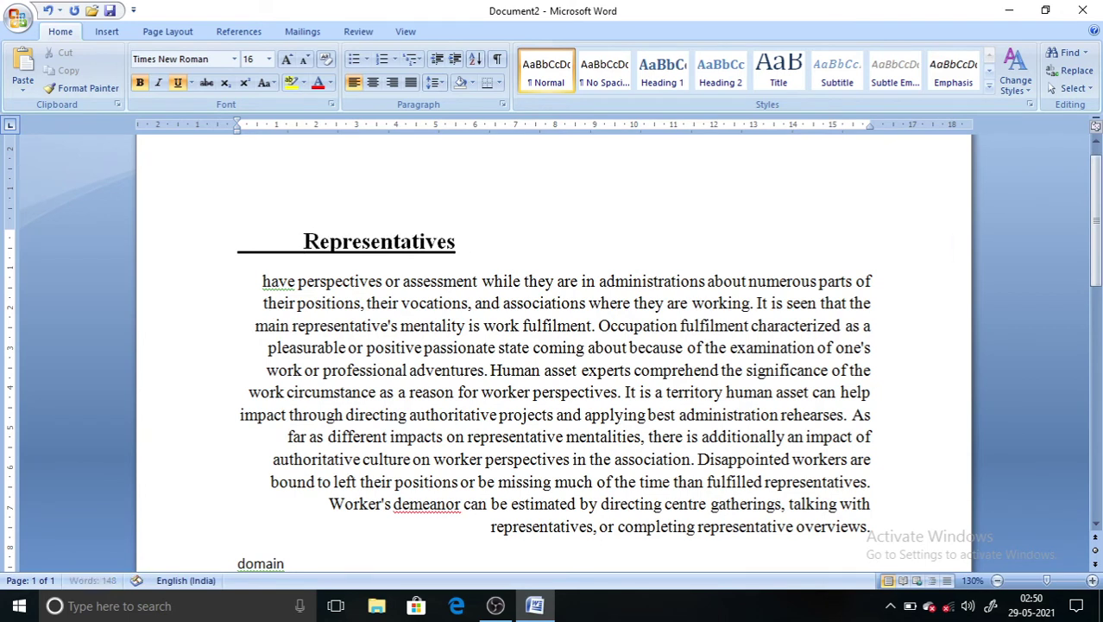
{"action": "key", "text": "BackSpace"}
{"action": "key", "text": "BackSpace"}
{"action": "key", "text": "BackSpace"}
{"action": "key", "text": "BackSpace"}
{"action": "key", "text": "BackSpace"}
{"action": "key", "text": "BackSpace"}
{"action": "key", "text": "BackSpace"}
{"action": "key", "text": "BackSpace"}
{"action": "key", "text": "BackSpace"}
{"action": "key", "text": "BackSpace"}
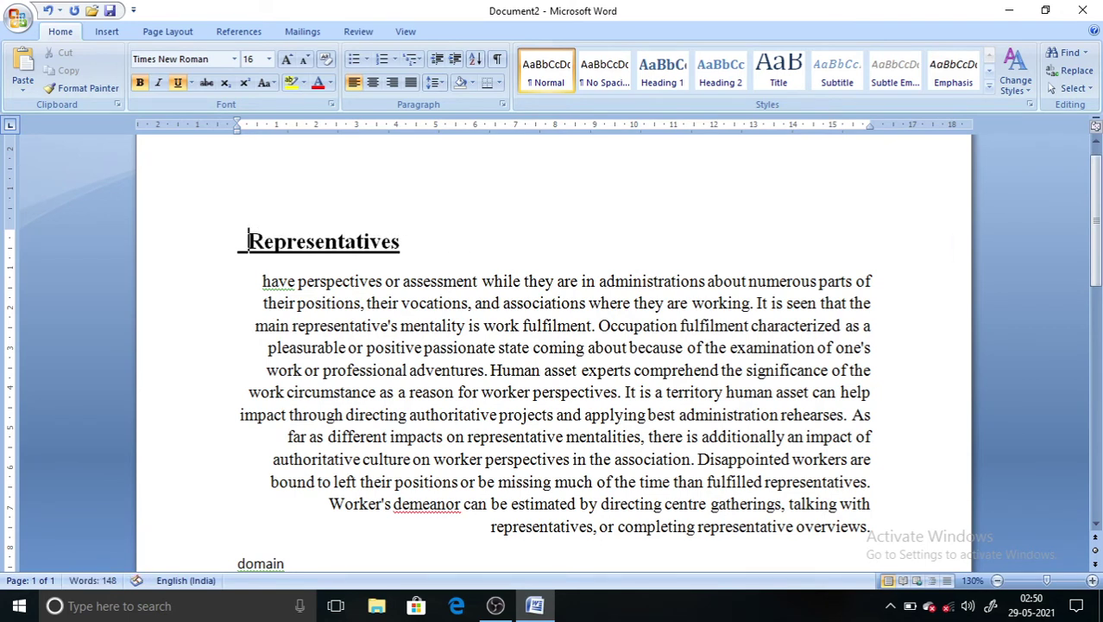
{"action": "left_click", "coordinate": [398, 223]}
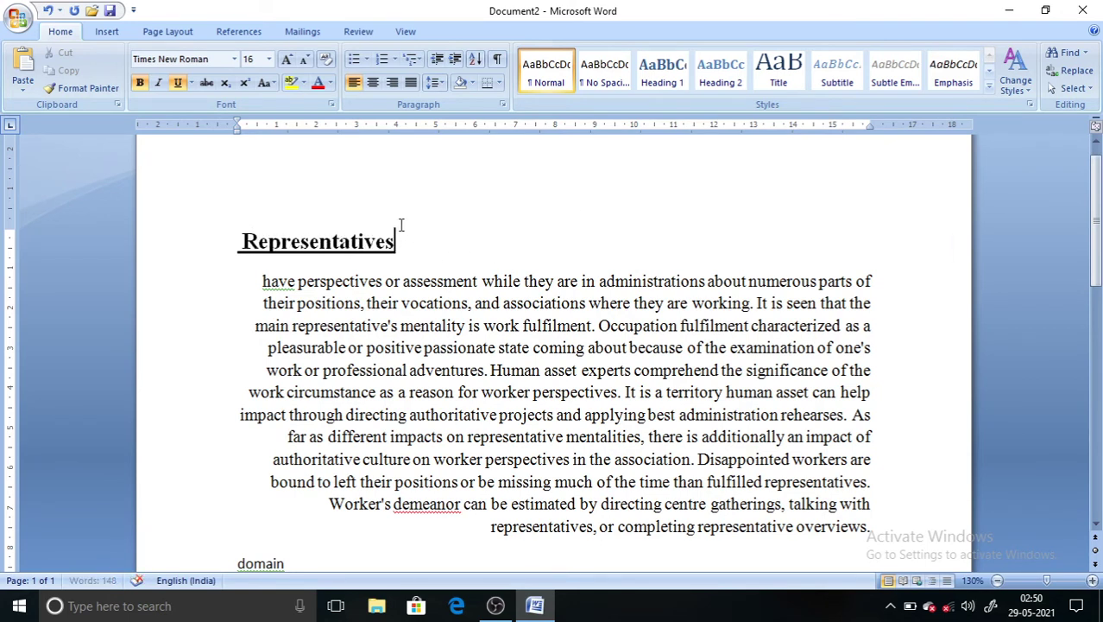
Remove the underline from the heading "Representatives" and deselect it
{"action": "left_click_drag", "start_coordinate": [412, 245], "coordinate": [197, 263]}
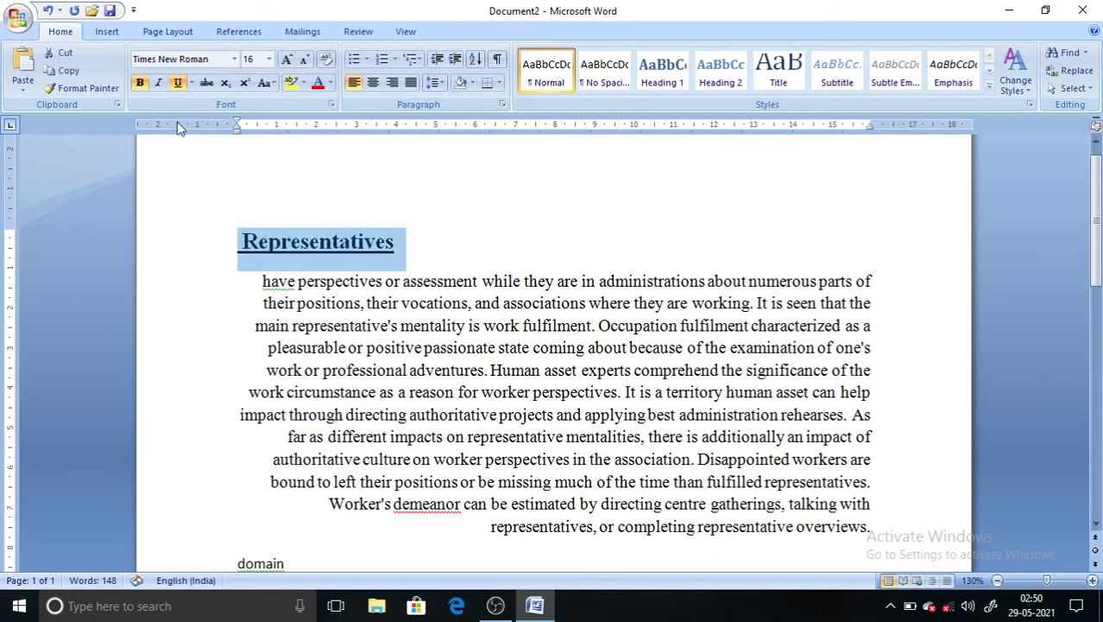
{"action": "left_click", "coordinate": [177, 82]}
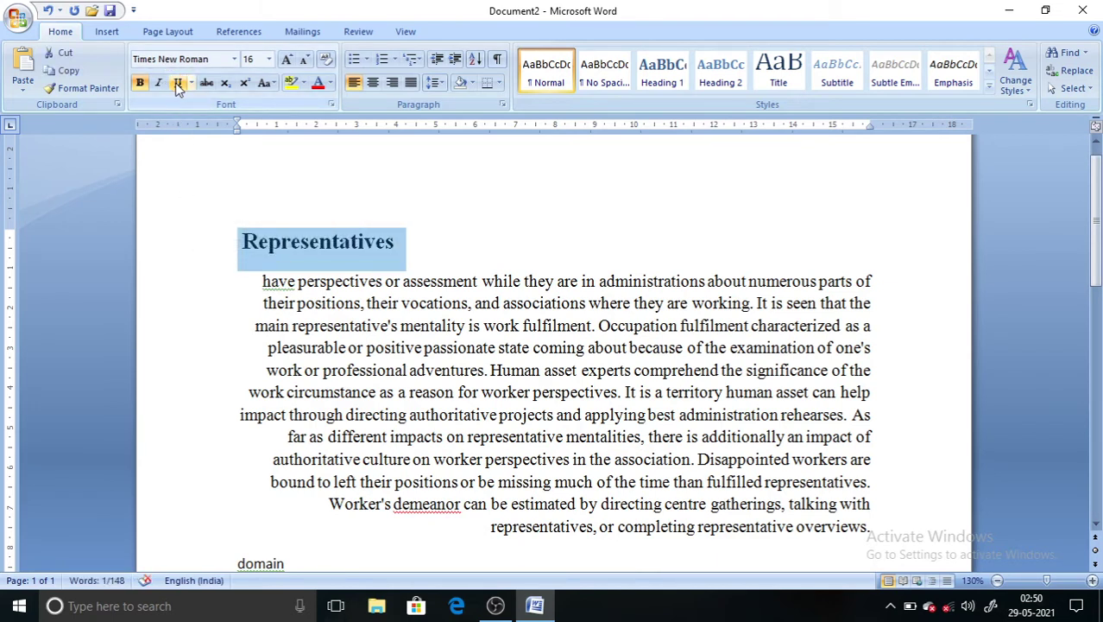
{"action": "left_click", "coordinate": [514, 233]}
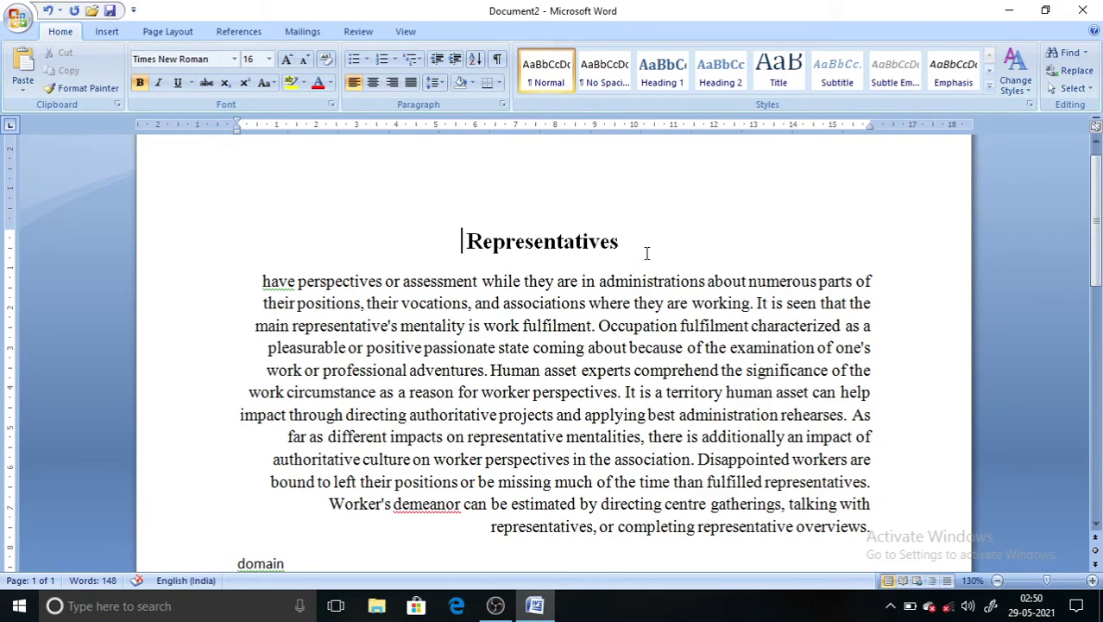
Shift the heading without underline towards the middle with leading spaces, and delete most of them to move it back near the left margin
{"action": "key", "text": "BackSpace"}
{"action": "key", "text": "BackSpace"}
{"action": "key", "text": "BackSpace"}
{"action": "key", "text": "BackSpace"}
{"action": "key", "text": "BackSpace"}
{"action": "key", "text": "BackSpace"}
{"action": "key", "text": "BackSpace"}
{"action": "key", "text": "BackSpace"}
{"action": "key", "text": "BackSpace"}
{"action": "key", "text": "BackSpace"}
{"action": "key", "text": "BackSpace"}
{"action": "key", "text": "BackSpace"}
{"action": "key", "text": "BackSpace"}
{"action": "key", "text": "BackSpace"}
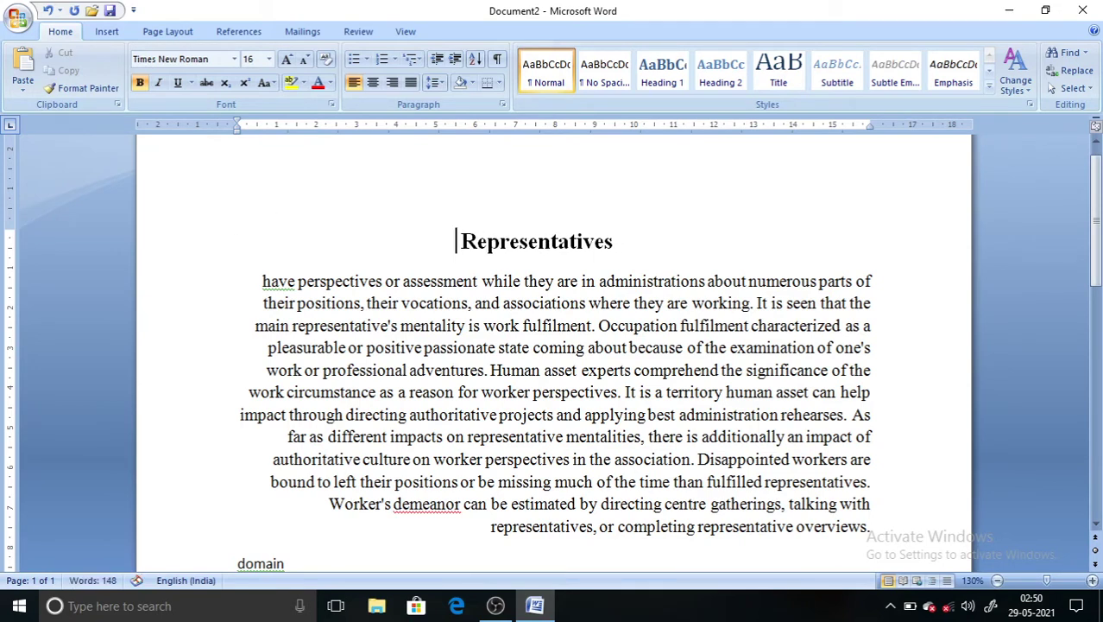
{"action": "key", "text": "BackSpace"}
{"action": "key", "text": "BackSpace"}
{"action": "key", "text": "BackSpace"}
{"action": "key", "text": "BackSpace"}
{"action": "key", "text": "BackSpace"}
{"action": "key", "text": "BackSpace"}
{"action": "key", "text": "BackSpace"}
{"action": "key", "text": "BackSpace"}
{"action": "key", "text": "BackSpace"}
{"action": "key", "text": "BackSpace"}
{"action": "key", "text": "BackSpace"}
{"action": "key", "text": "BackSpace"}
{"action": "key", "text": "BackSpace"}
{"action": "key", "text": "BackSpace"}
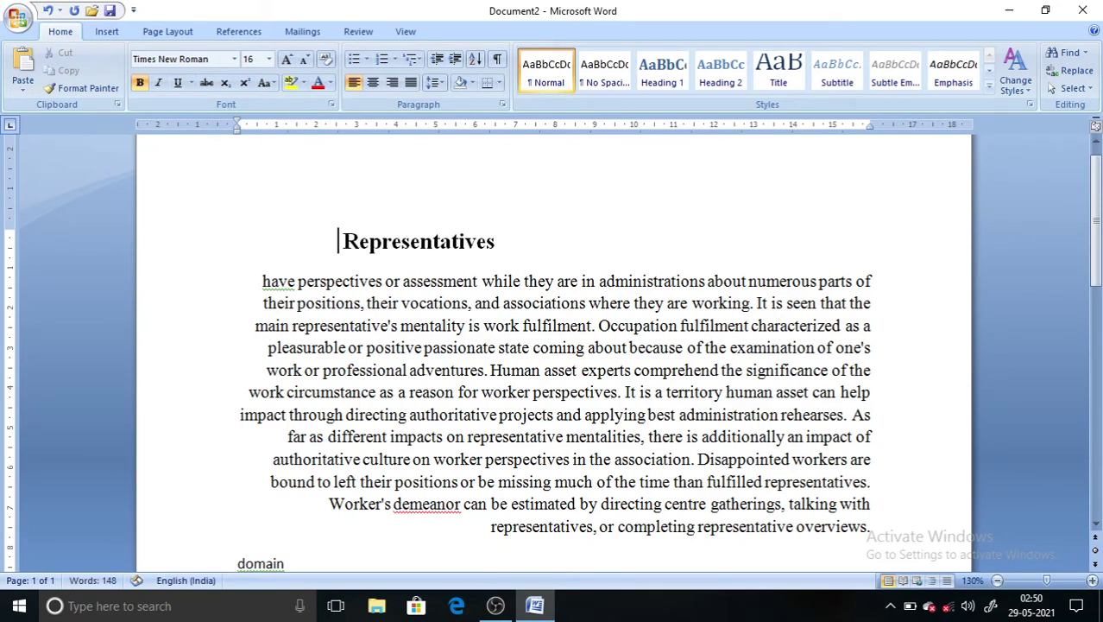
{"action": "key", "text": "BackSpace"}
{"action": "key", "text": "BackSpace"}
{"action": "key", "text": "BackSpace"}
{"action": "key", "text": "BackSpace"}
{"action": "key", "text": "BackSpace"}
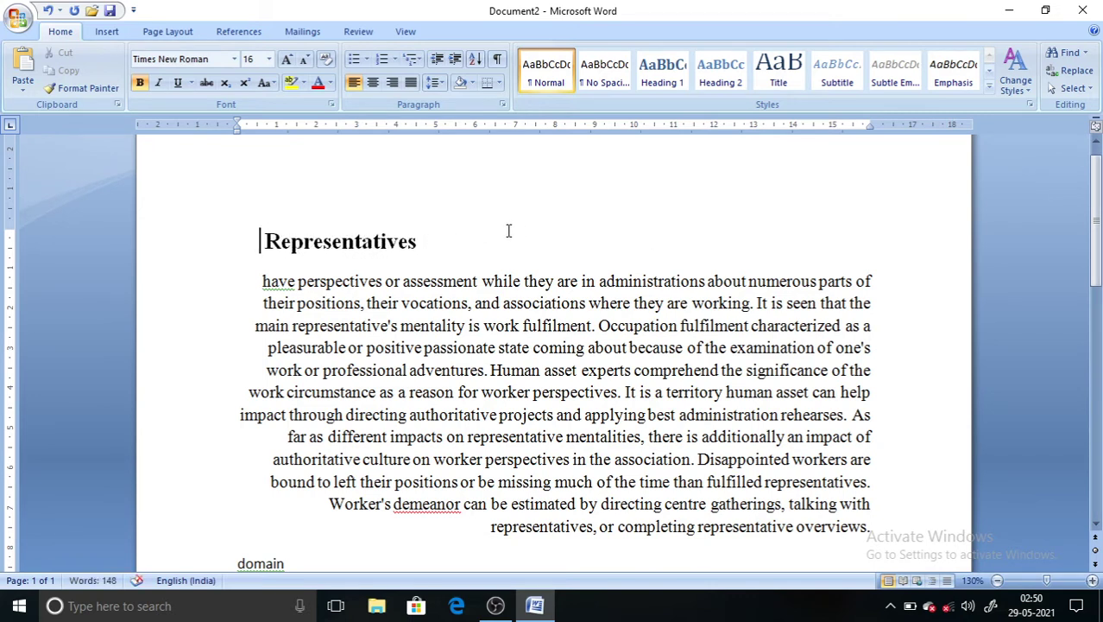
Centre the heading "Representatives" on the page and deselect it
{"action": "left_click_drag", "start_coordinate": [418, 242], "coordinate": [194, 272]}
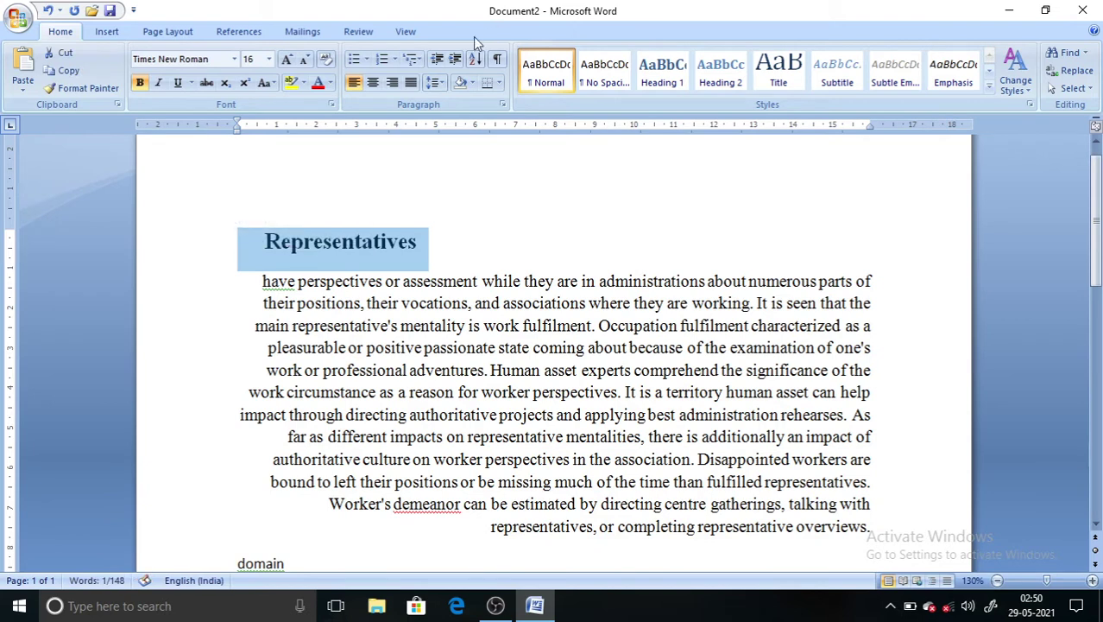
{"action": "left_click", "coordinate": [372, 87]}
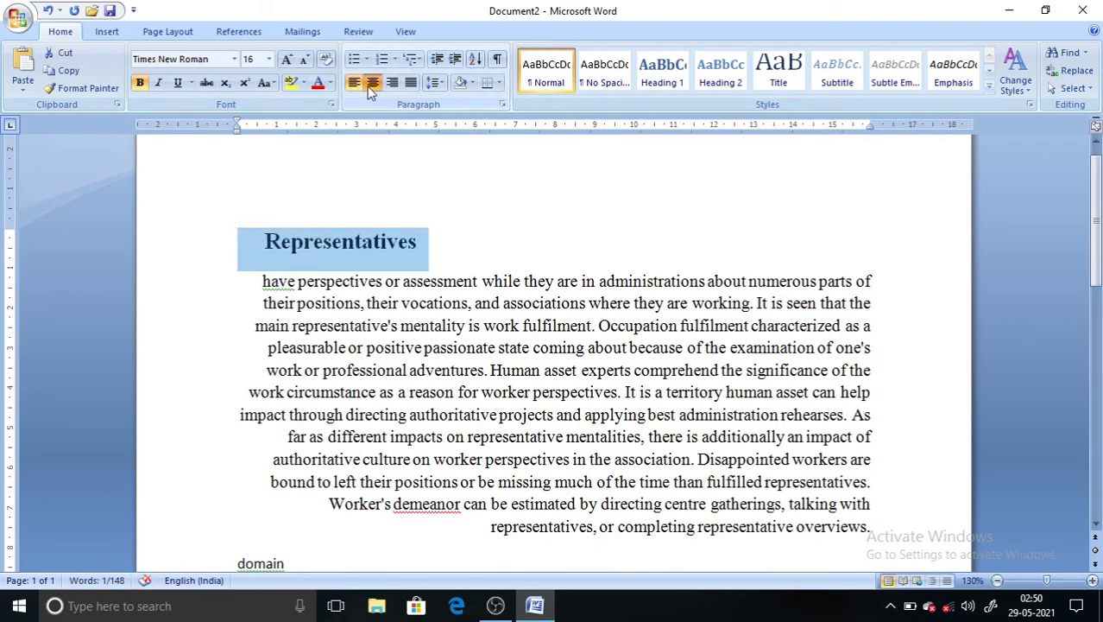
{"action": "left_click", "coordinate": [389, 182]}
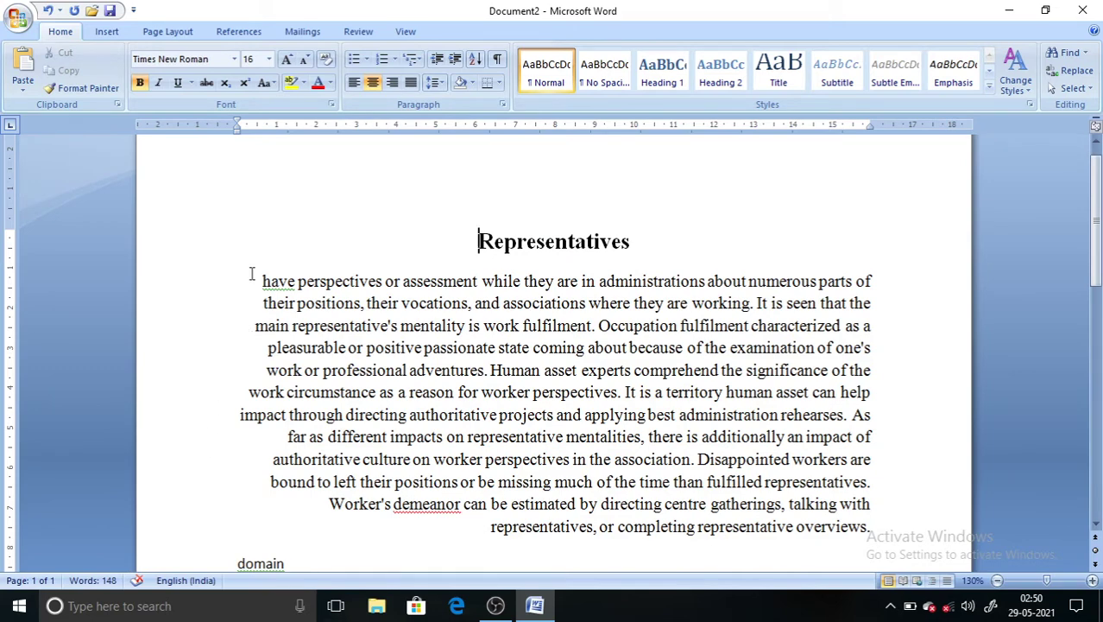
Justify the right-aligned body paragraph below the heading, from "have perspectives" to "representative overviews", and deselect it
{"action": "left_click_drag", "start_coordinate": [252, 275], "coordinate": [850, 535]}
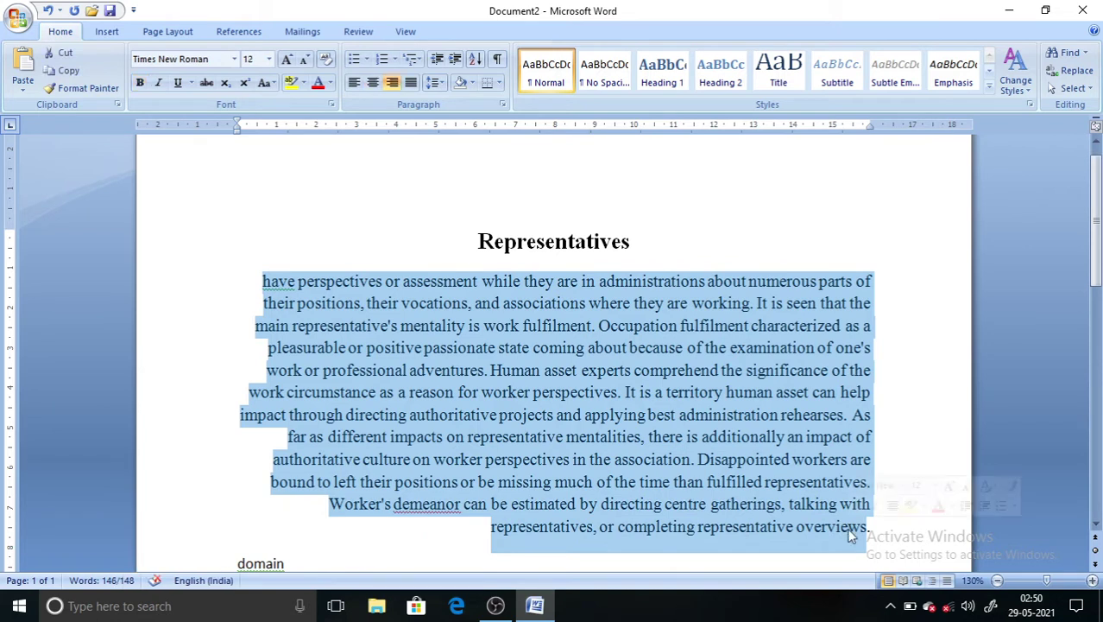
{"action": "left_click", "coordinate": [410, 83]}
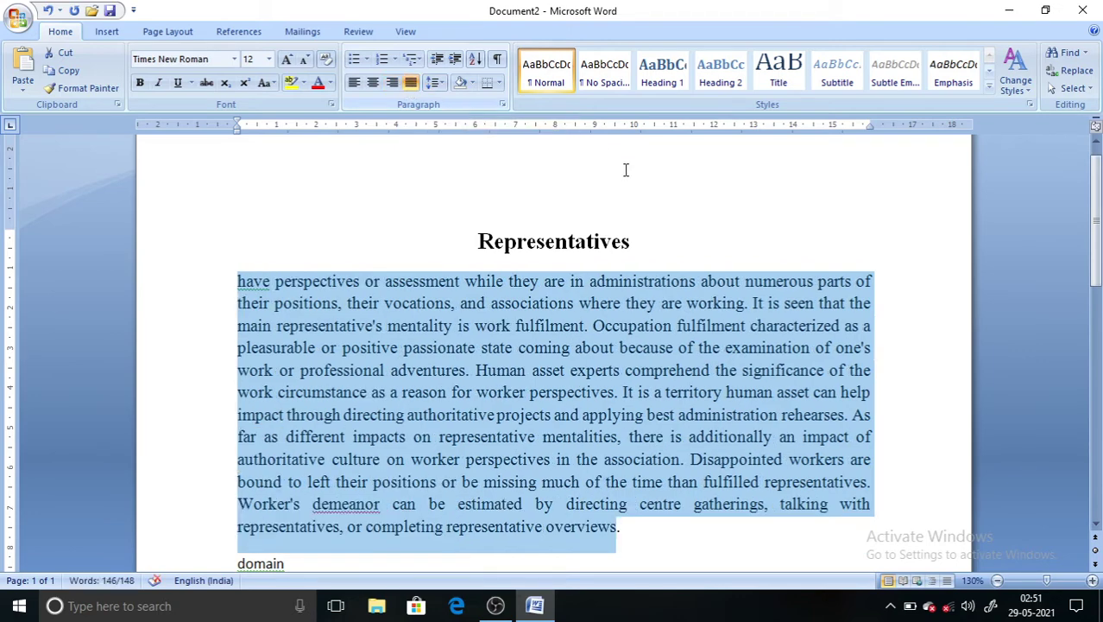
{"action": "left_click", "coordinate": [372, 239]}
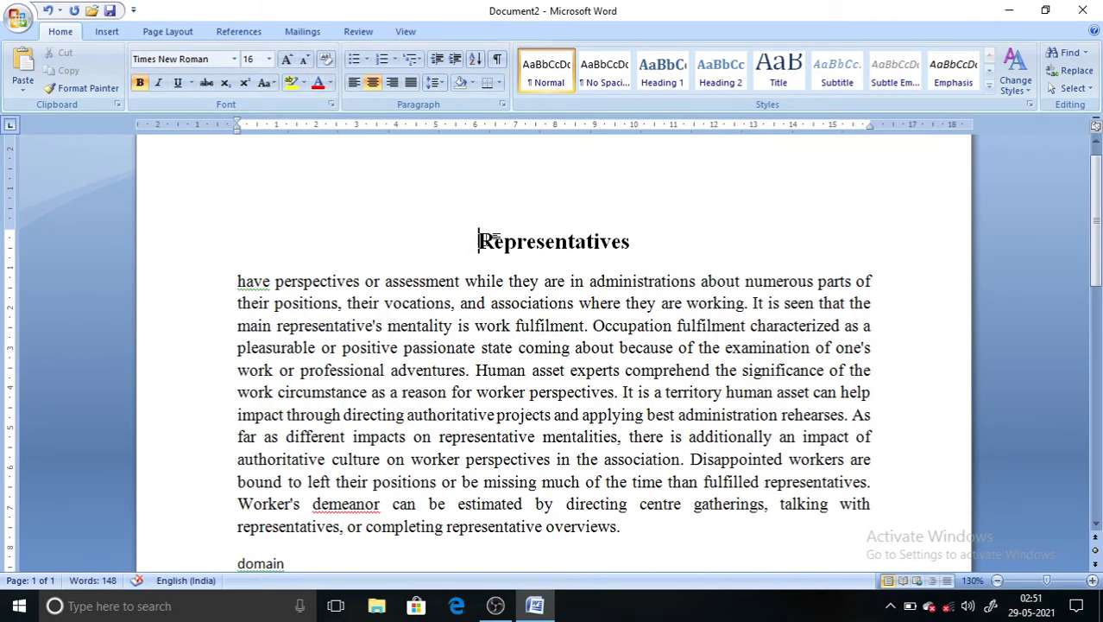
Colour the heading "Representatives" with the standard red font colour and deselect it
{"action": "left_click_drag", "start_coordinate": [480, 241], "coordinate": [700, 222]}
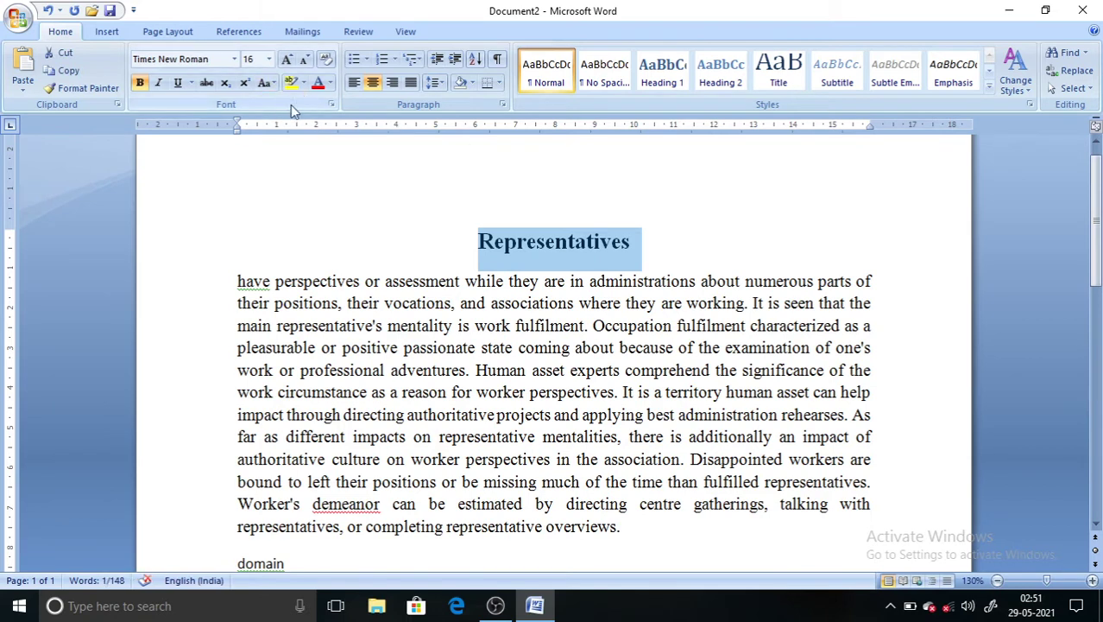
{"action": "left_click", "coordinate": [330, 83]}
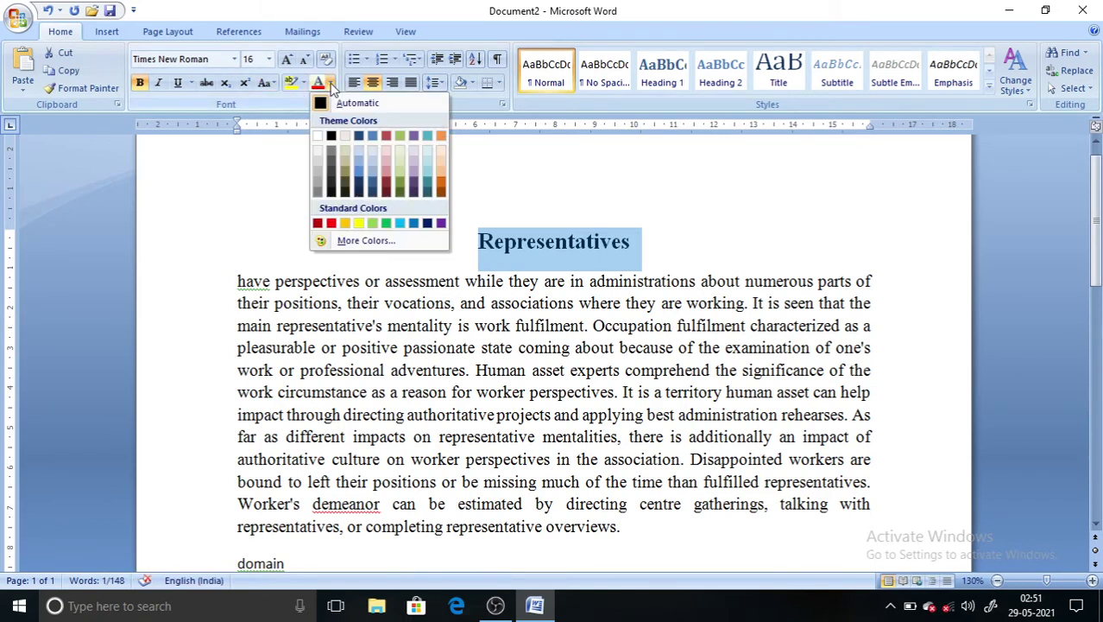
{"action": "left_click", "coordinate": [330, 225]}
{"action": "left_click", "coordinate": [410, 212]}
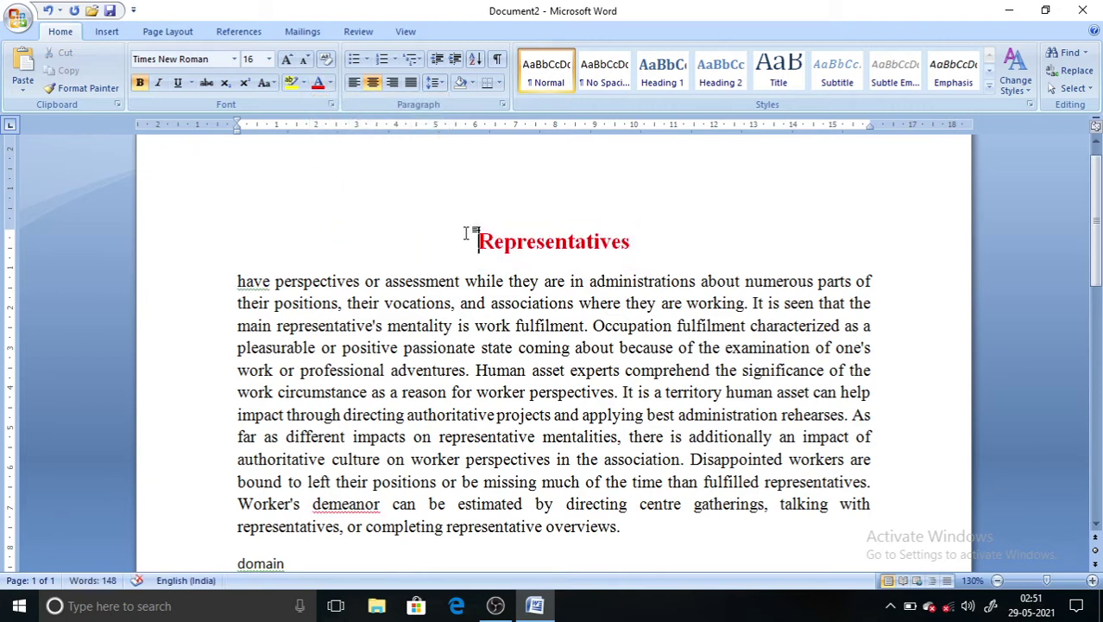
Reset the font colour of the heading "Representatives" to Automatic and deselect it
{"action": "left_click_drag", "start_coordinate": [467, 233], "coordinate": [687, 207]}
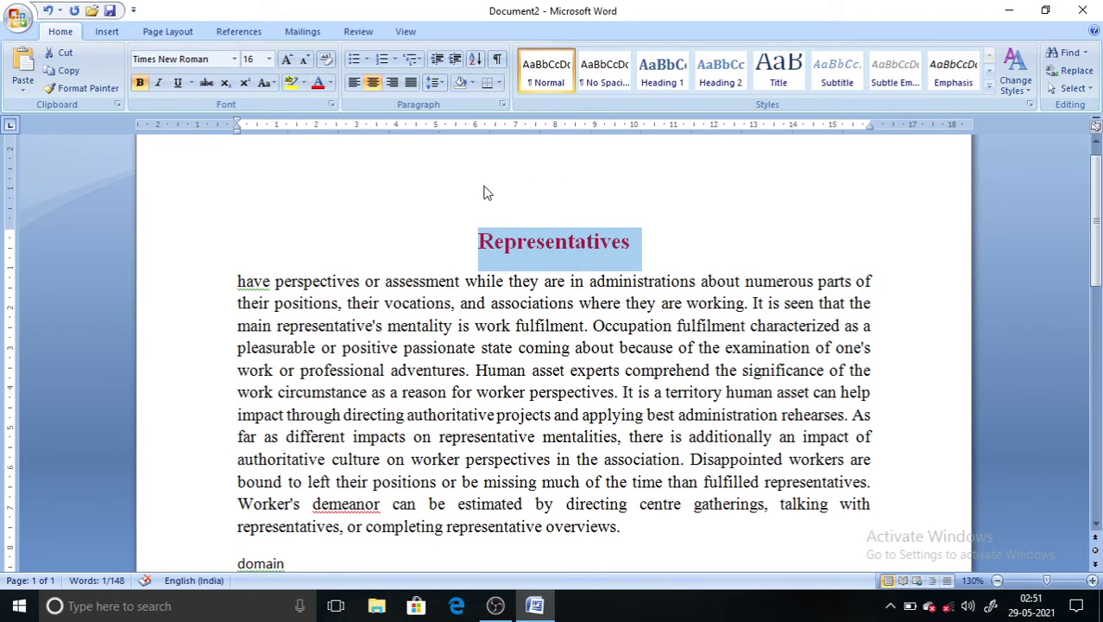
{"action": "left_click", "coordinate": [331, 84]}
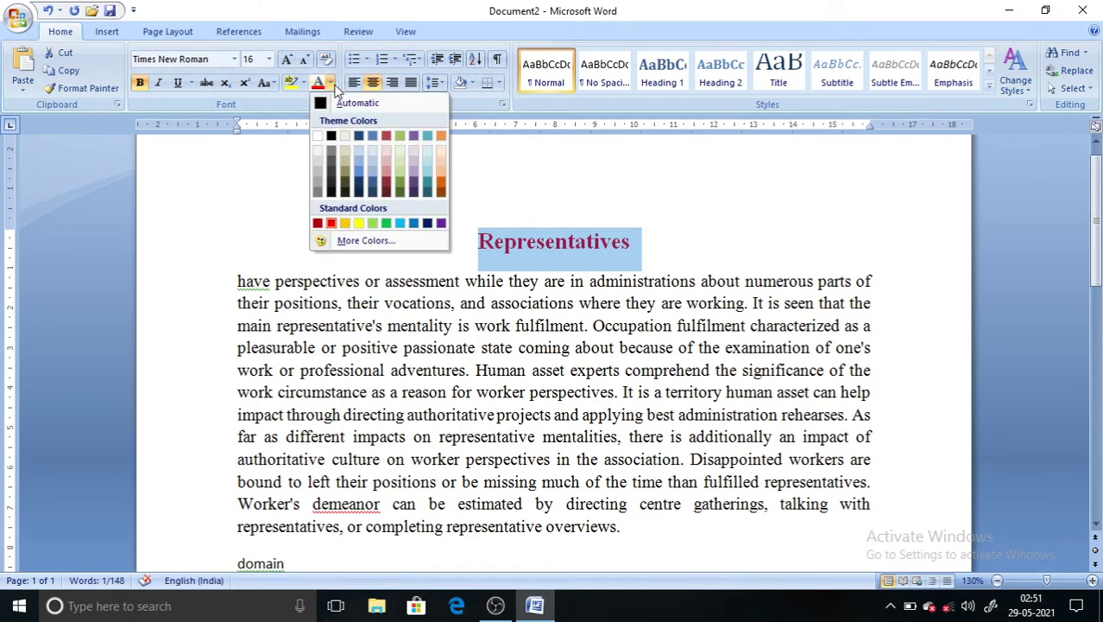
{"action": "left_click", "coordinate": [325, 108]}
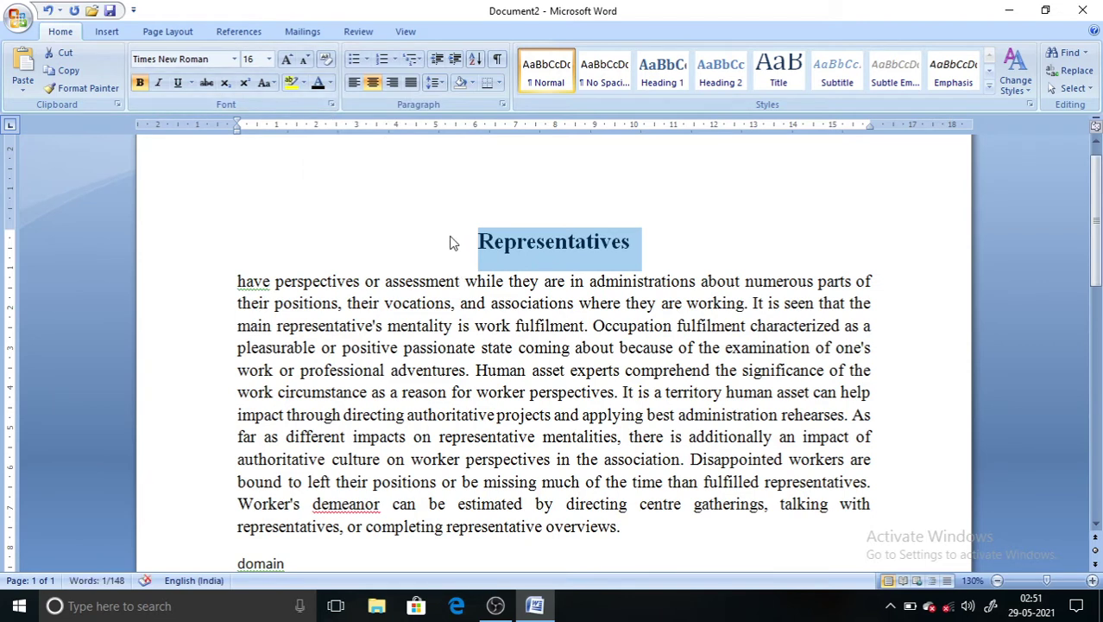
{"action": "left_click", "coordinate": [449, 237]}
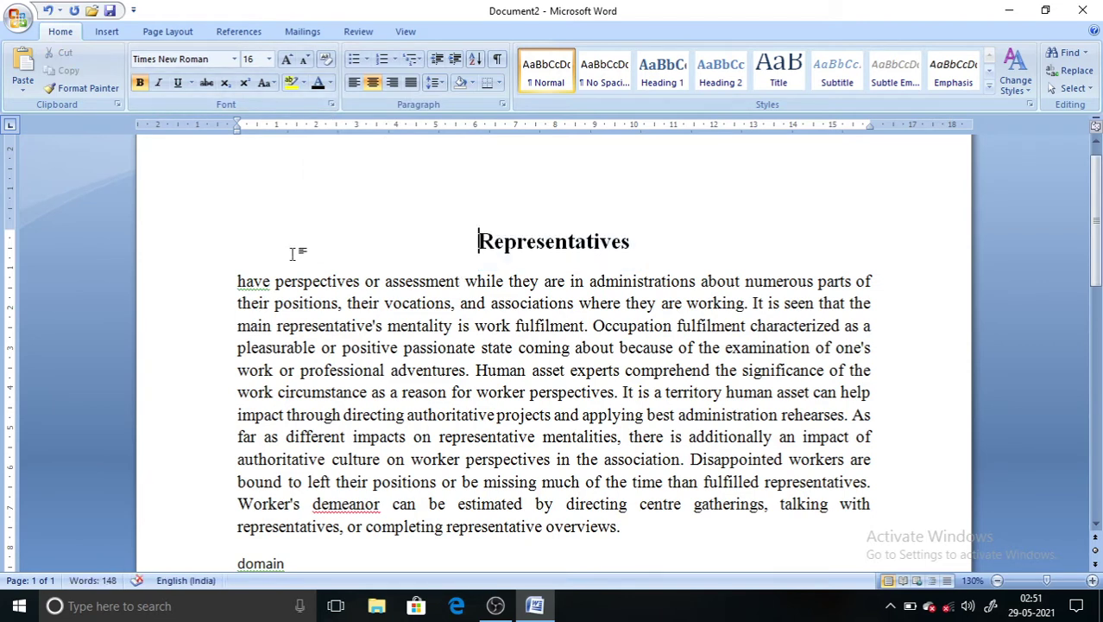
Split the body text into separate paragraphs after "they are working.", "professional adventures." and "work fulfilment."
{"action": "left_click", "coordinate": [232, 282]}
{"action": "left_click", "coordinate": [748, 303]}
{"action": "key", "text": "Return"}
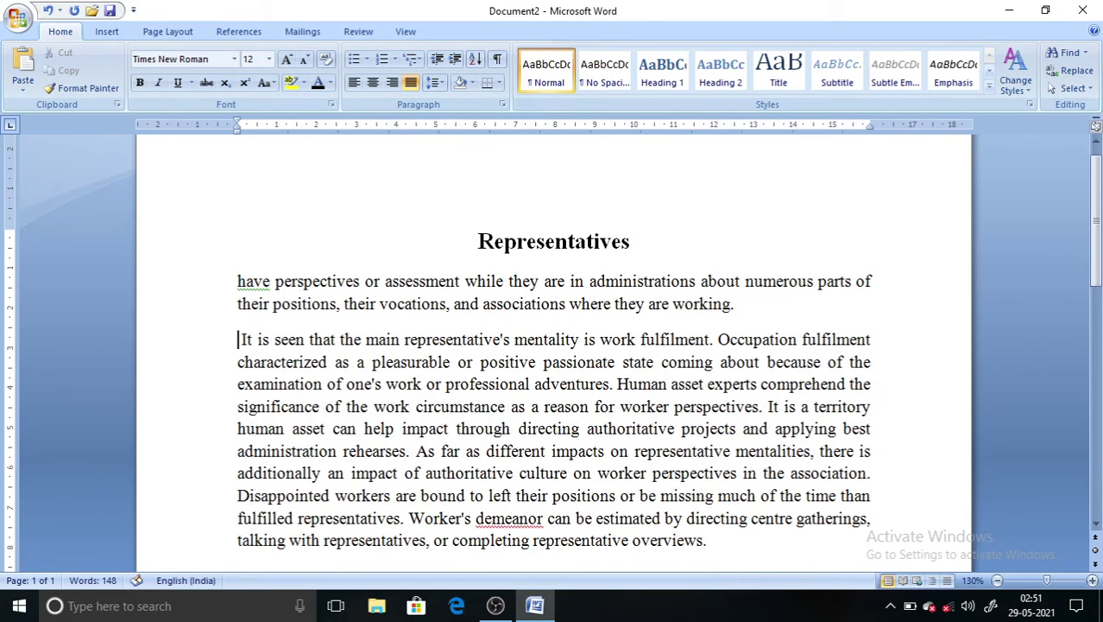
{"action": "left_click", "coordinate": [614, 386]}
{"action": "key", "text": "Return"}
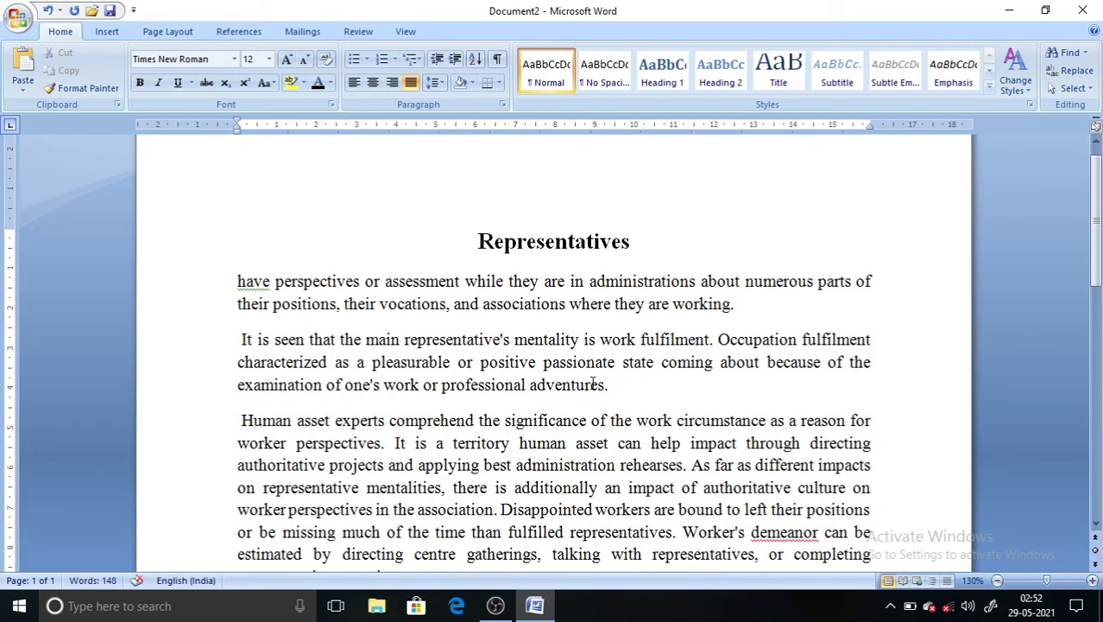
{"action": "left_click", "coordinate": [714, 340]}
{"action": "key", "text": "Return"}
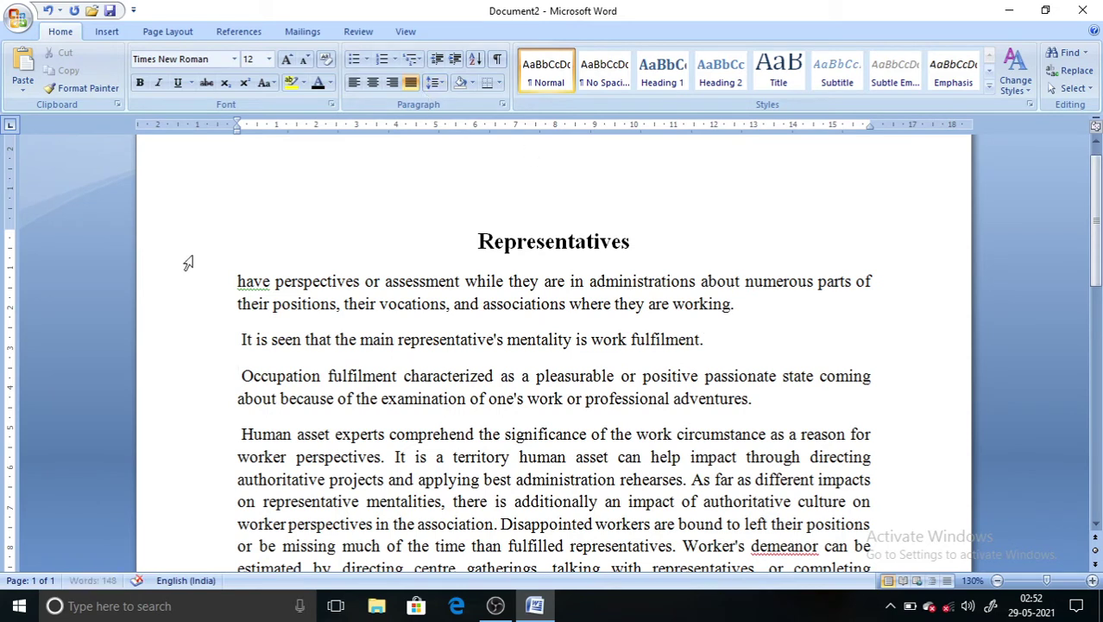
Apply the arrowhead bullet to the first body paragraph and insert four empty bullet items above it
{"action": "left_click", "coordinate": [231, 281]}
{"action": "left_click", "coordinate": [367, 61]}
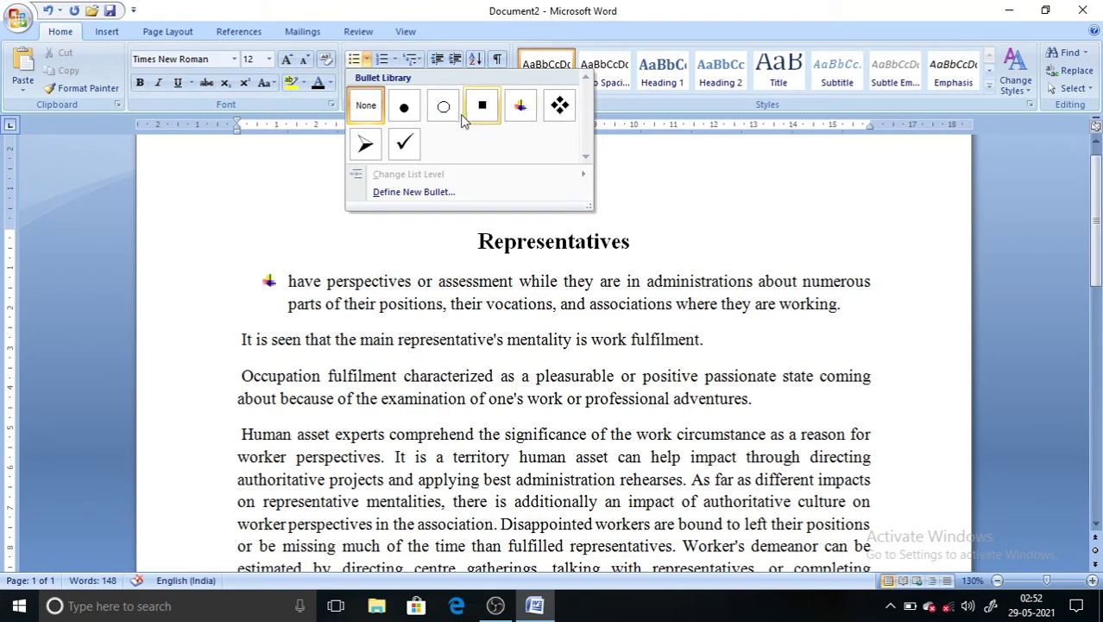
{"action": "left_click", "coordinate": [364, 145]}
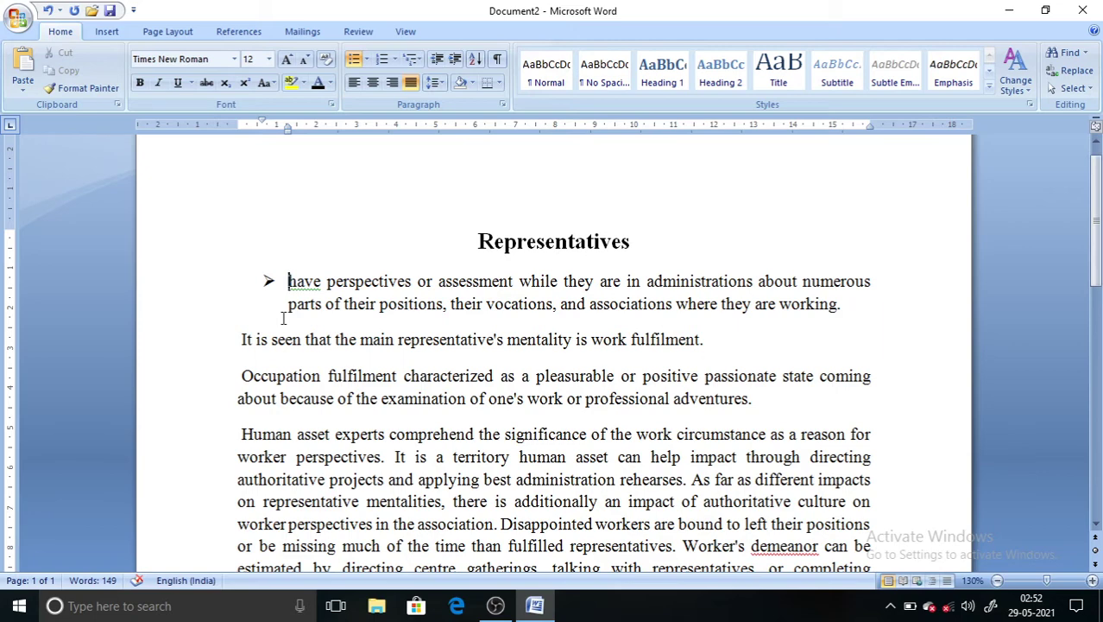
{"action": "key", "text": "Return"}
{"action": "key", "text": "Return"}
{"action": "key", "text": "Return"}
{"action": "key", "text": "Return"}
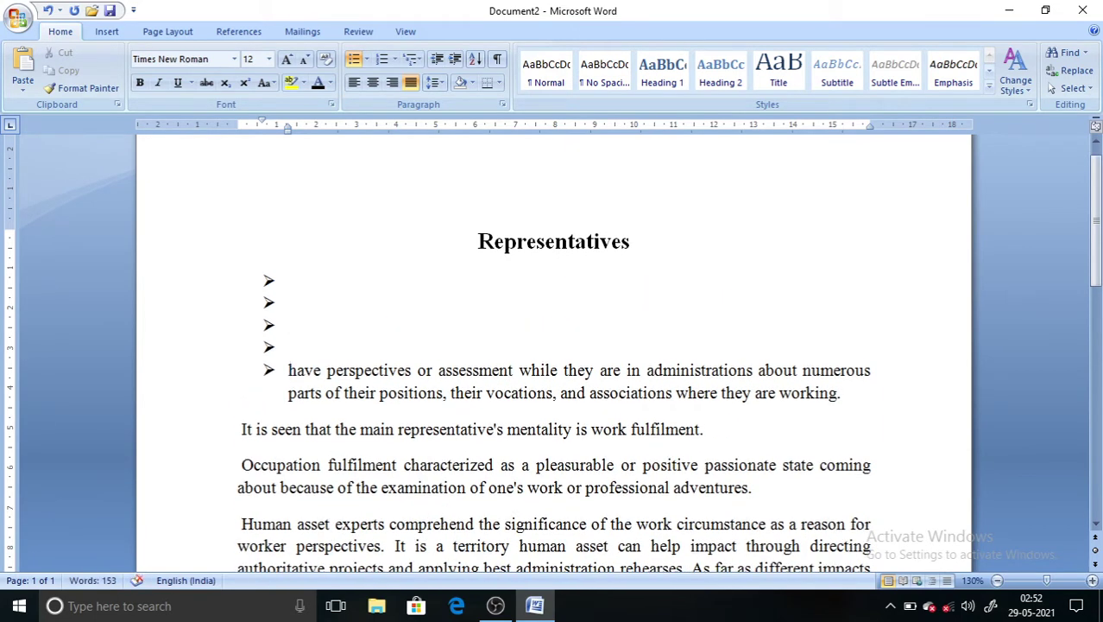
Turn off the bullet for the paragraph starting "have perspectives" and insert two blank lines above it
{"action": "left_click", "coordinate": [354, 60]}
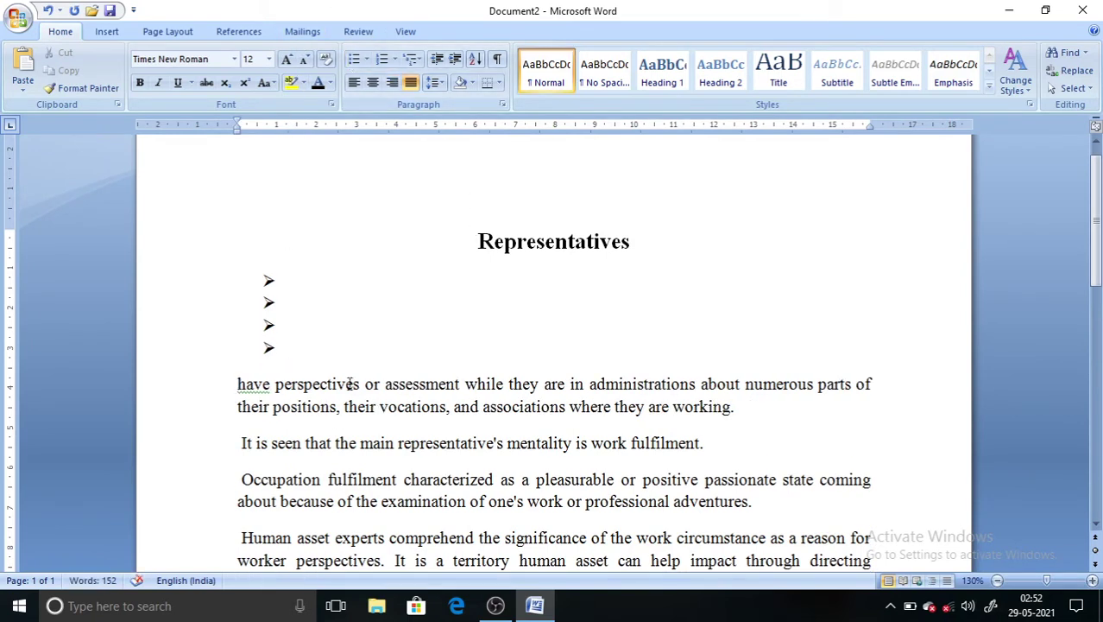
{"action": "key", "text": "Return"}
{"action": "key", "text": "Return"}
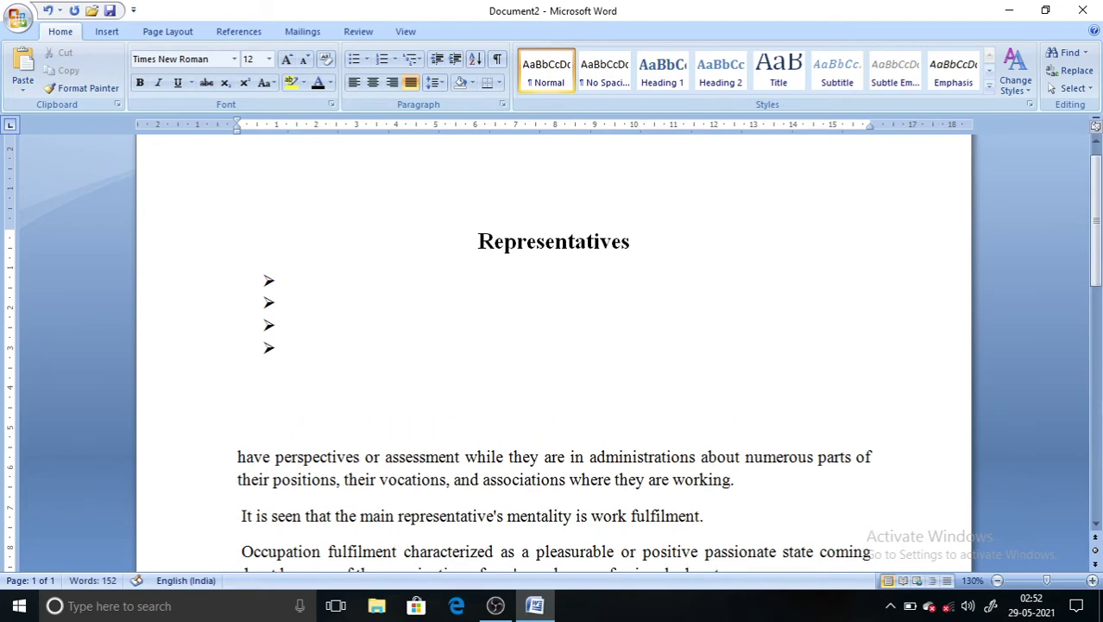
Delete the blank lines and empty arrowhead bullets between the heading and the first body paragraph, restoring its original left margin
{"action": "key", "text": "BackSpace"}
{"action": "key", "text": "BackSpace"}
{"action": "key", "text": "BackSpace"}
{"action": "key", "text": "BackSpace"}
{"action": "key", "text": "BackSpace"}
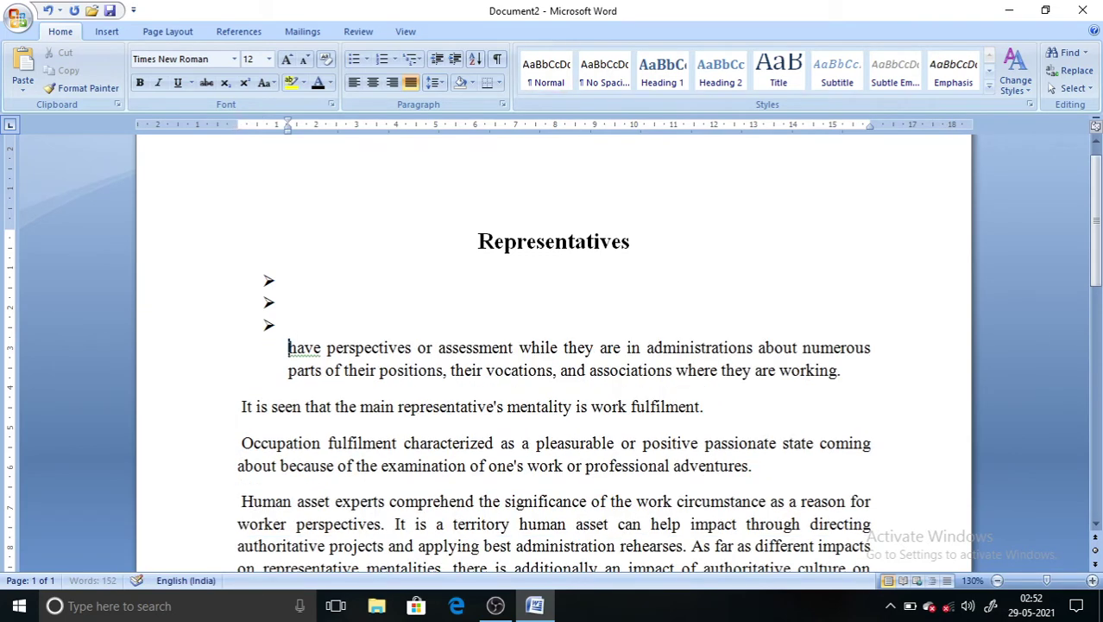
{"action": "key", "text": "BackSpace"}
{"action": "key", "text": "BackSpace"}
{"action": "key", "text": "BackSpace"}
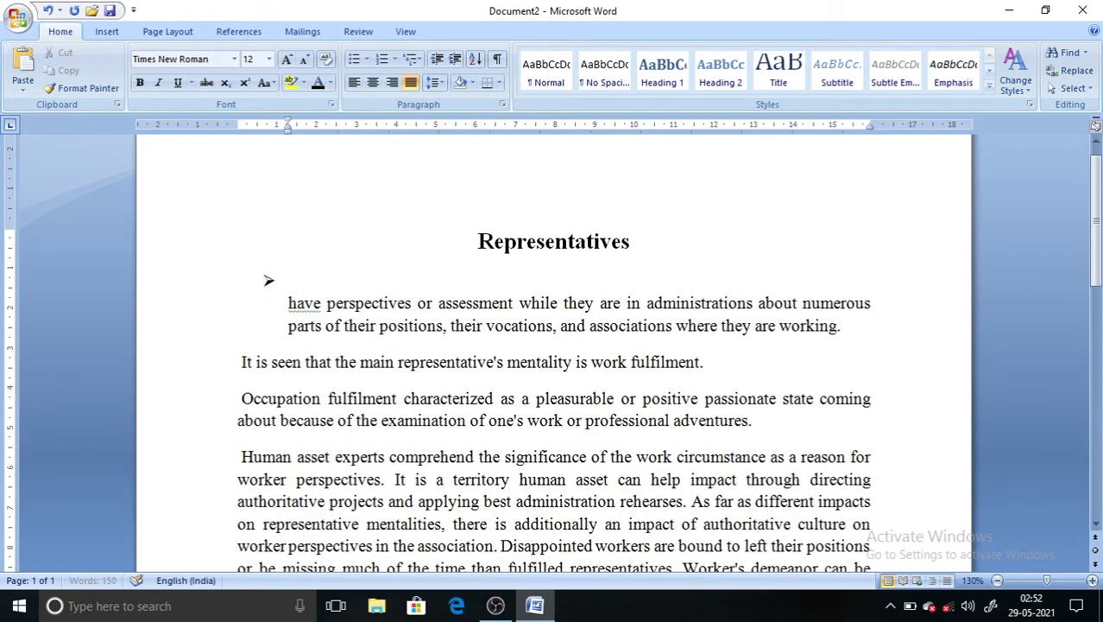
{"action": "key", "text": "BackSpace"}
{"action": "key", "text": "BackSpace"}
{"action": "key", "text": "BackSpace"}
{"action": "key", "text": "BackSpace"}
{"action": "key", "text": "BackSpace"}
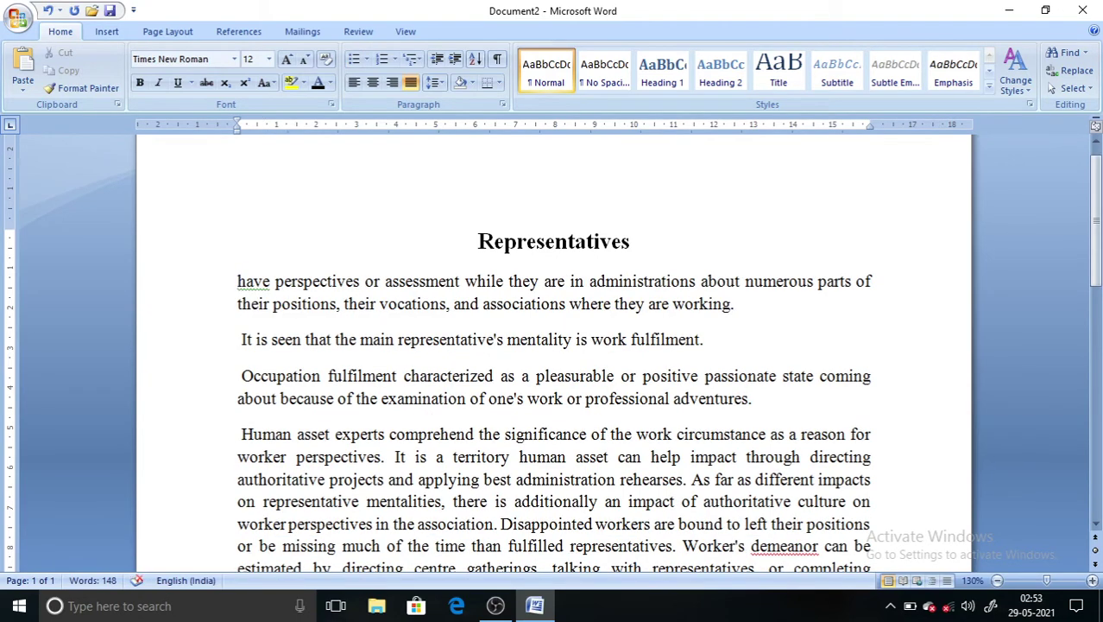
Number the first body paragraph in the "1. 2. 3." format and insert five empty numbered items above it
{"action": "left_click", "coordinate": [393, 63]}
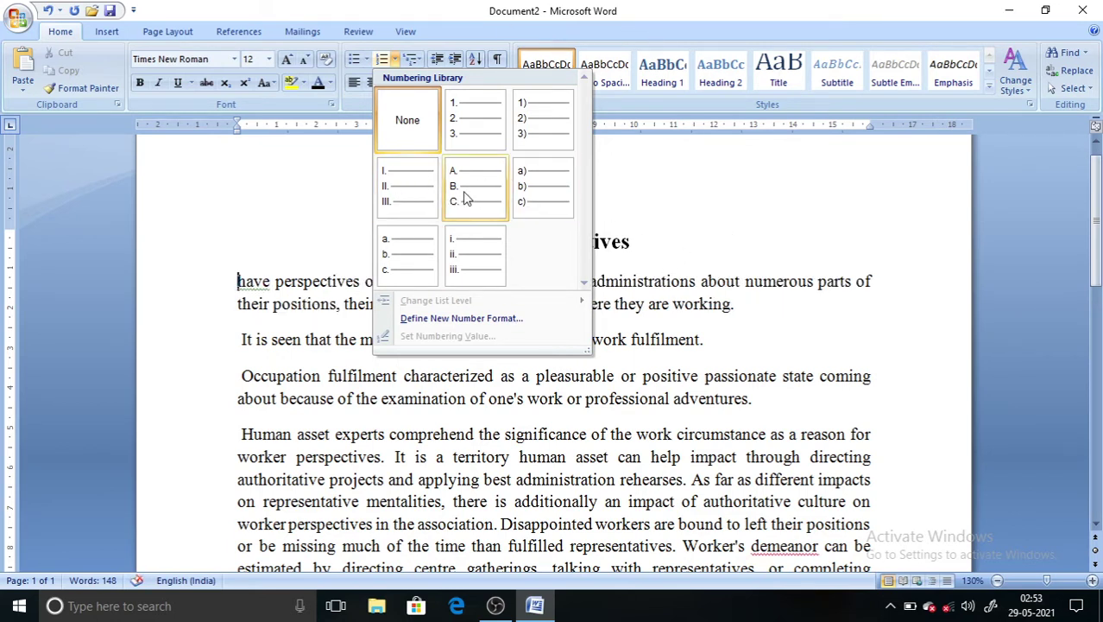
{"action": "left_click", "coordinate": [460, 138]}
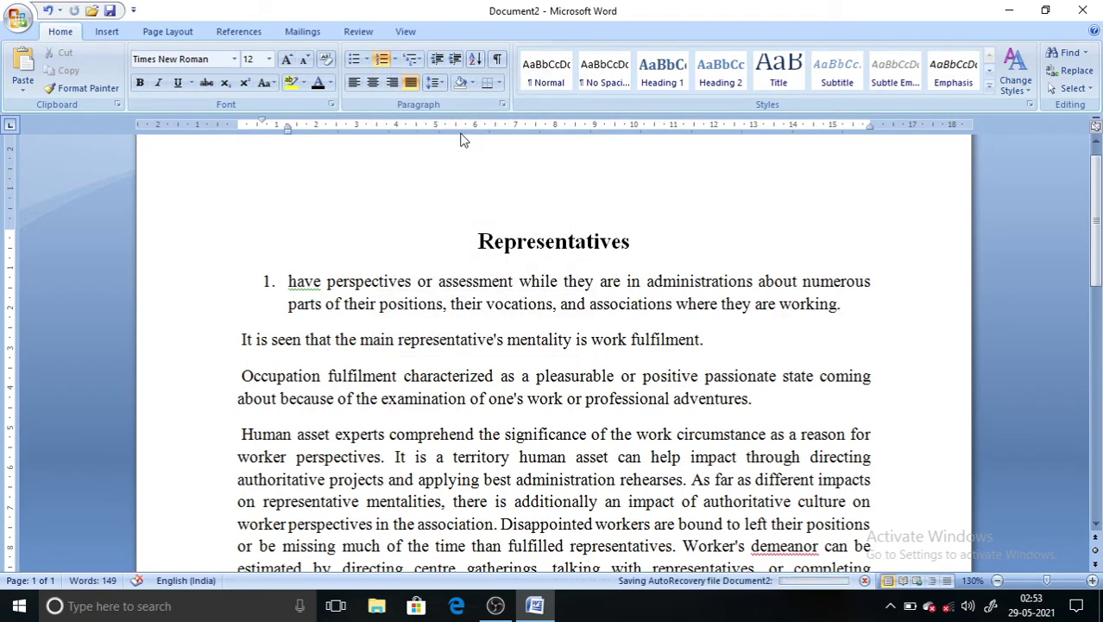
{"action": "key", "text": "Return"}
{"action": "key", "text": "Return"}
{"action": "key", "text": "Return"}
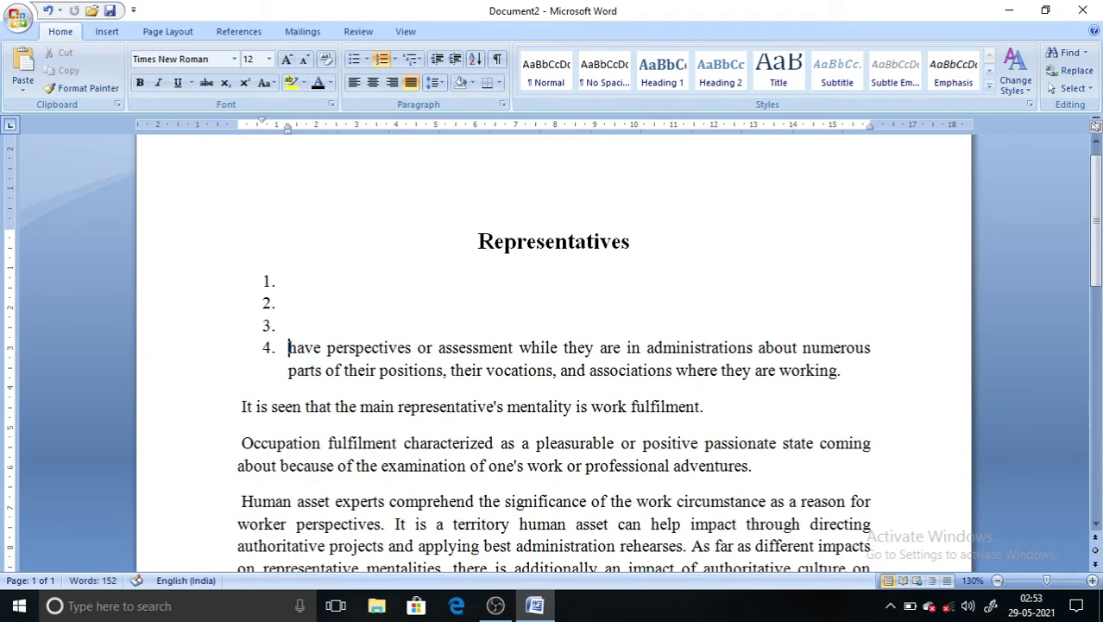
{"action": "key", "text": "Return"}
{"action": "key", "text": "Return"}
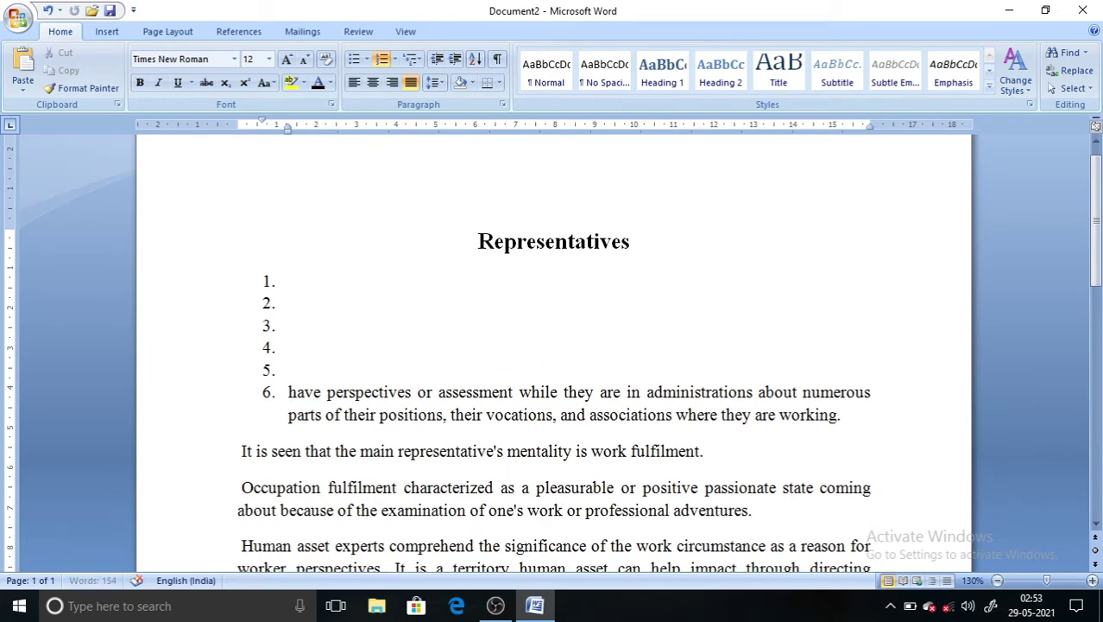
End the numbered list after four empty items and insert a blank line above the unnumbered first body paragraph
{"action": "key", "text": "BackSpace"}
{"action": "key", "text": "BackSpace"}
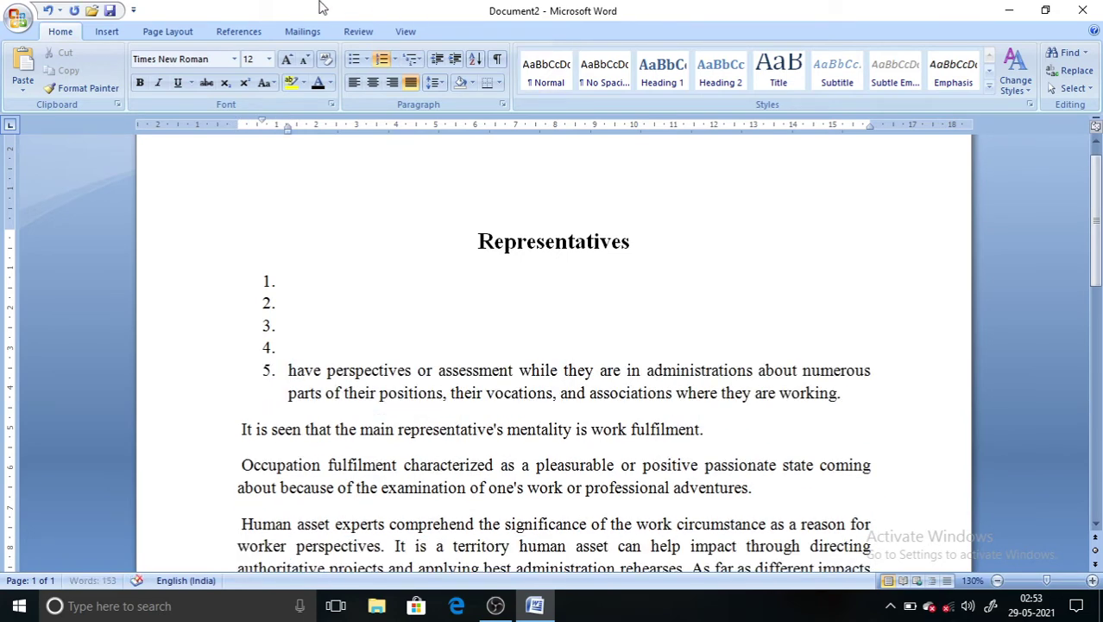
{"action": "left_click", "coordinate": [381, 63]}
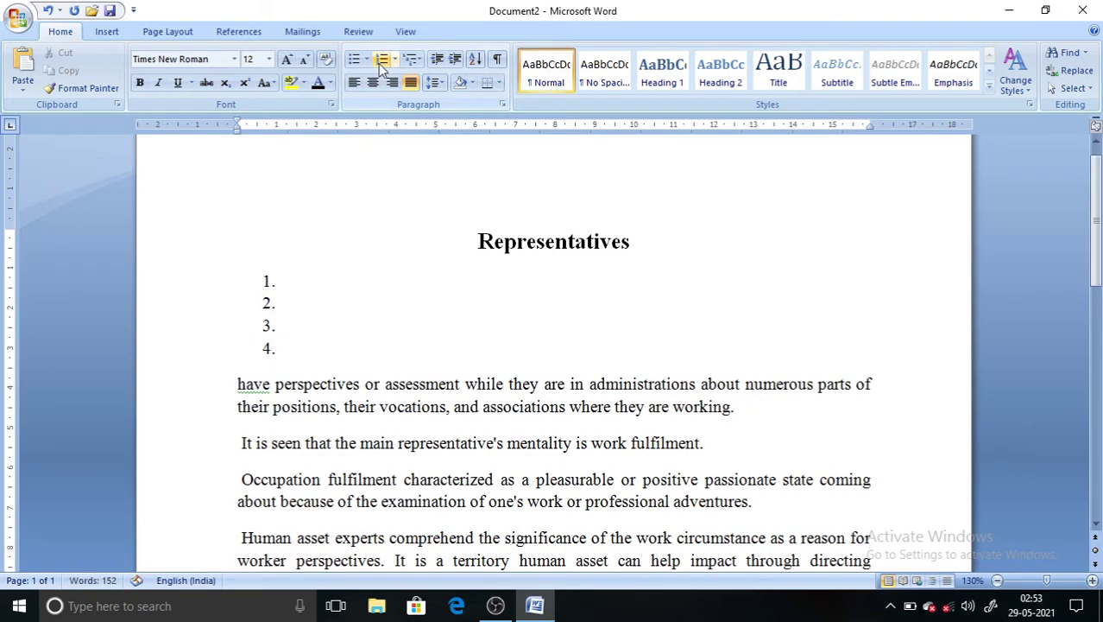
{"action": "key", "text": "Return"}
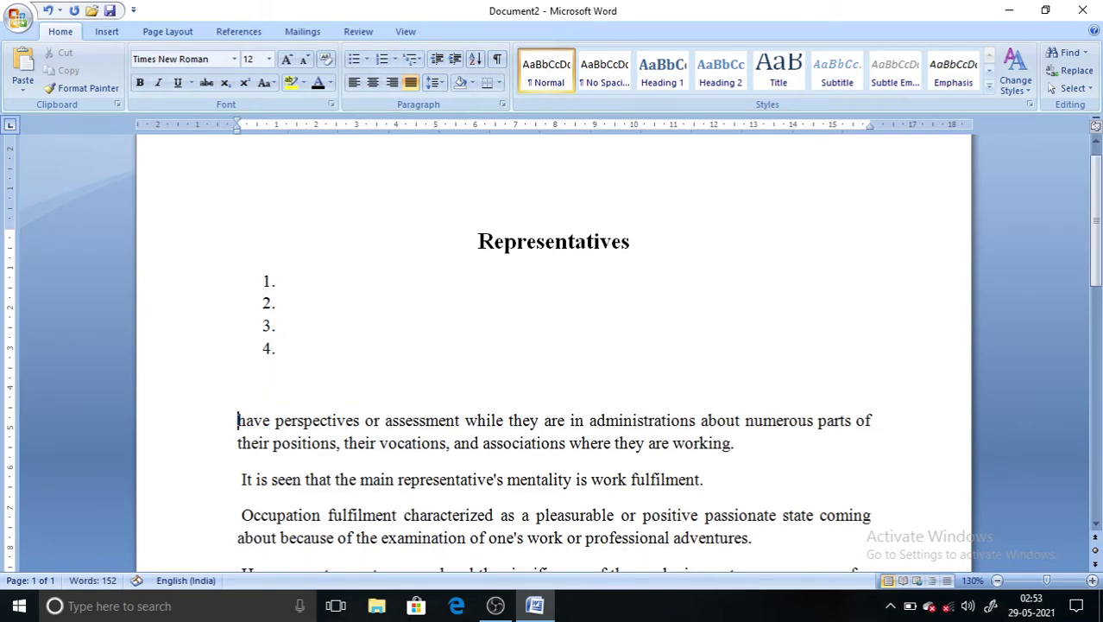
Delete the blank line and empty numbered items above the first body paragraph, leaving it indented without a number
{"action": "key", "text": "BackSpace"}
{"action": "key", "text": "BackSpace"}
{"action": "key", "text": "BackSpace"}
{"action": "key", "text": "BackSpace"}
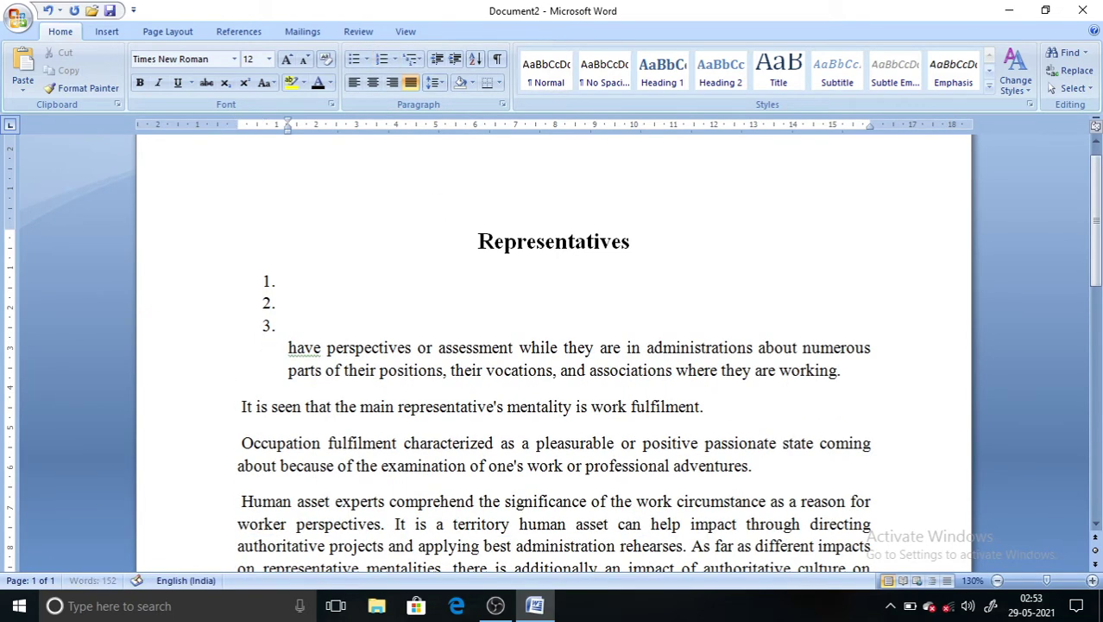
{"action": "key", "text": "BackSpace"}
{"action": "key", "text": "BackSpace"}
{"action": "key", "text": "BackSpace"}
{"action": "key", "text": "BackSpace"}
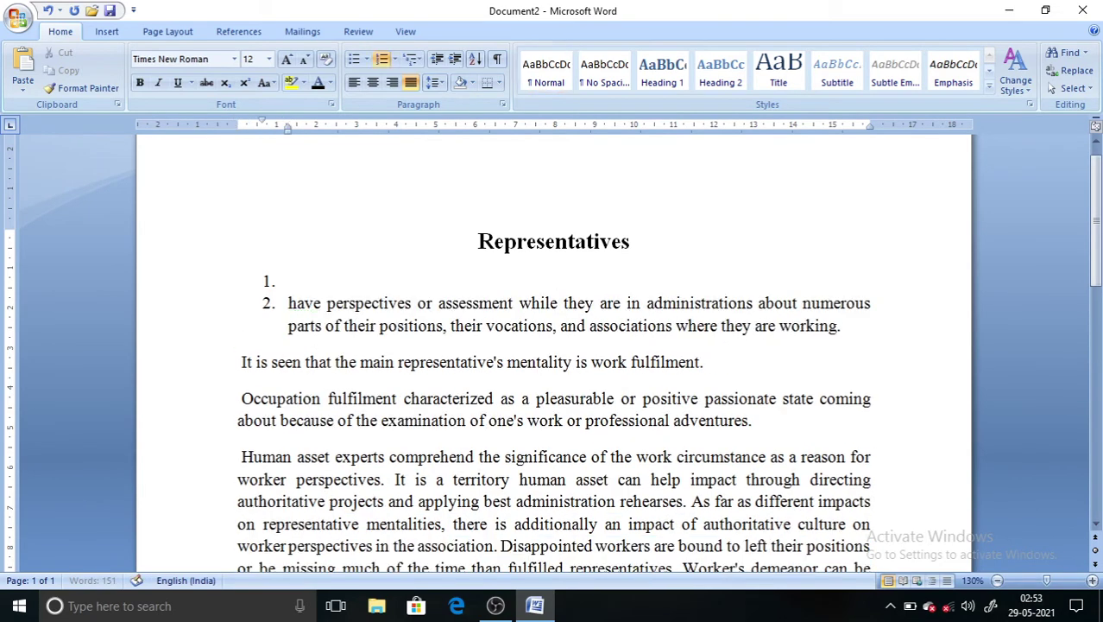
{"action": "key", "text": "BackSpace"}
{"action": "key", "text": "BackSpace"}
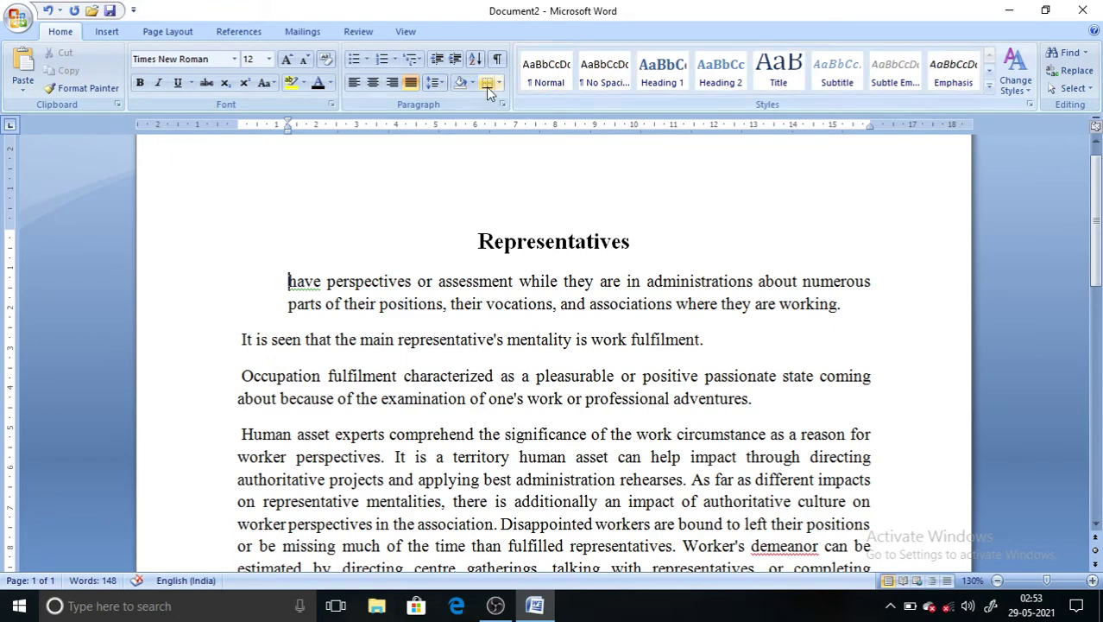
Examine the multilevel list, shading and border options available for the first body paragraph
{"action": "left_click", "coordinate": [394, 60]}
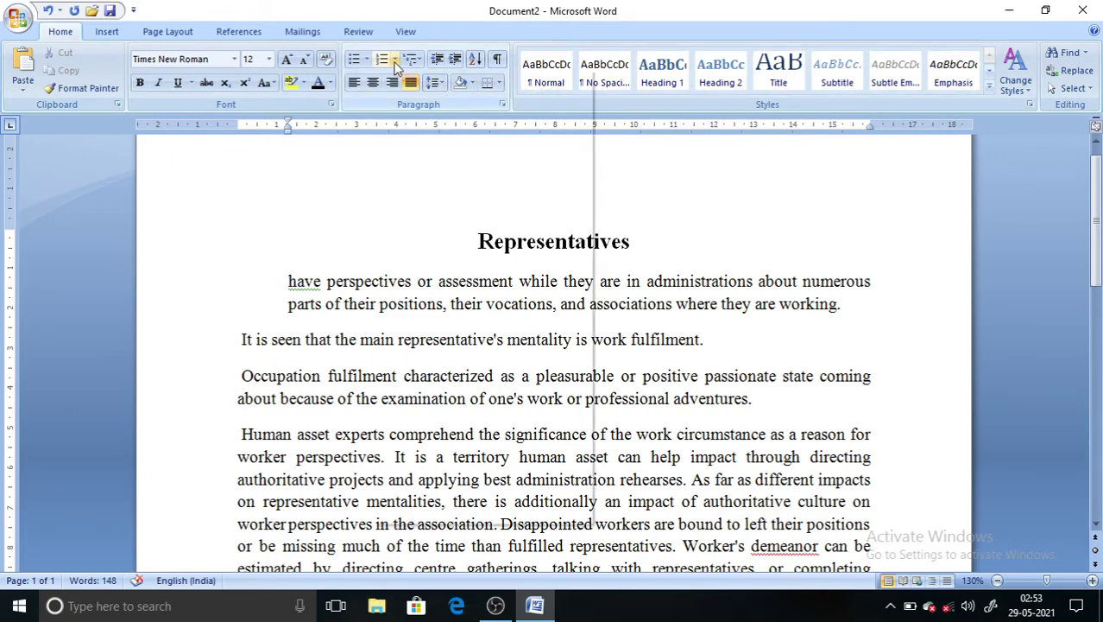
{"action": "left_click", "coordinate": [419, 63]}
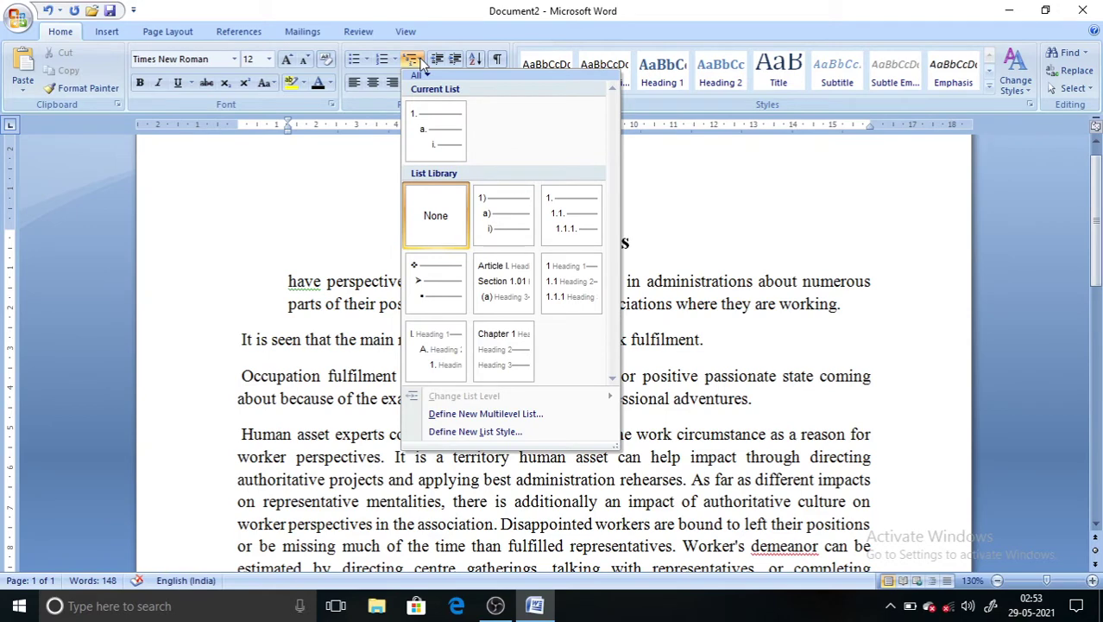
{"action": "left_click", "coordinate": [414, 60]}
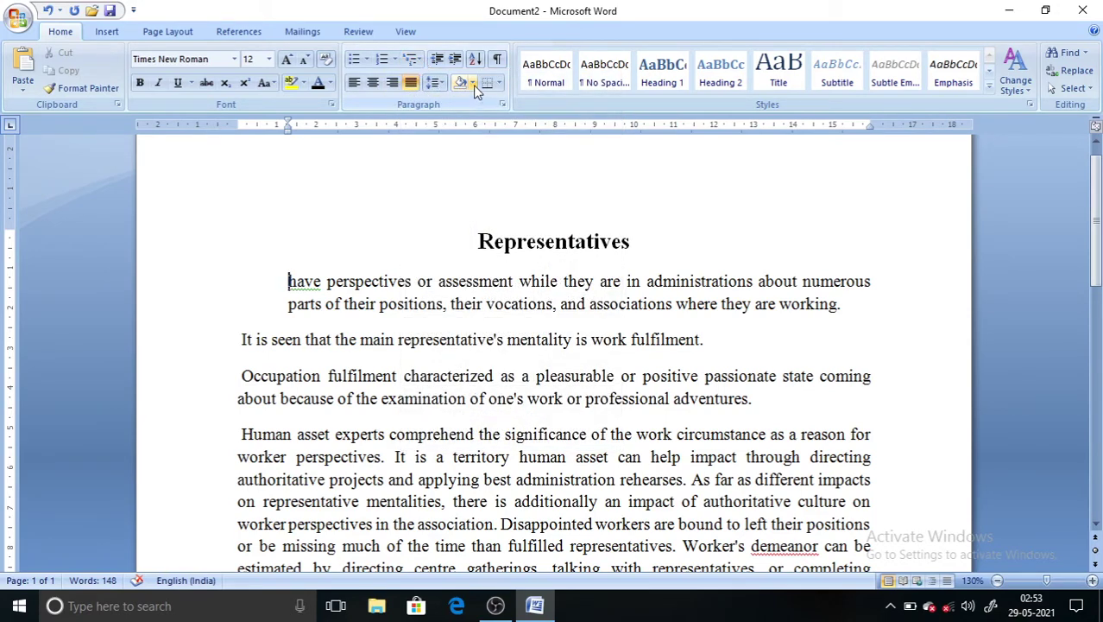
{"action": "left_click", "coordinate": [473, 83]}
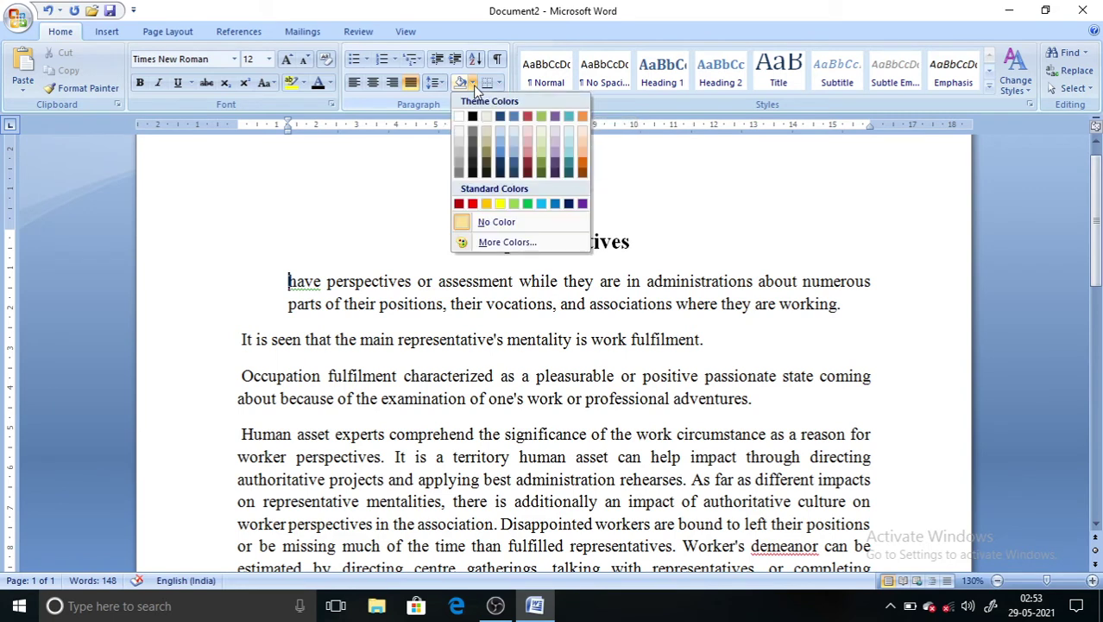
{"action": "left_click", "coordinate": [359, 187]}
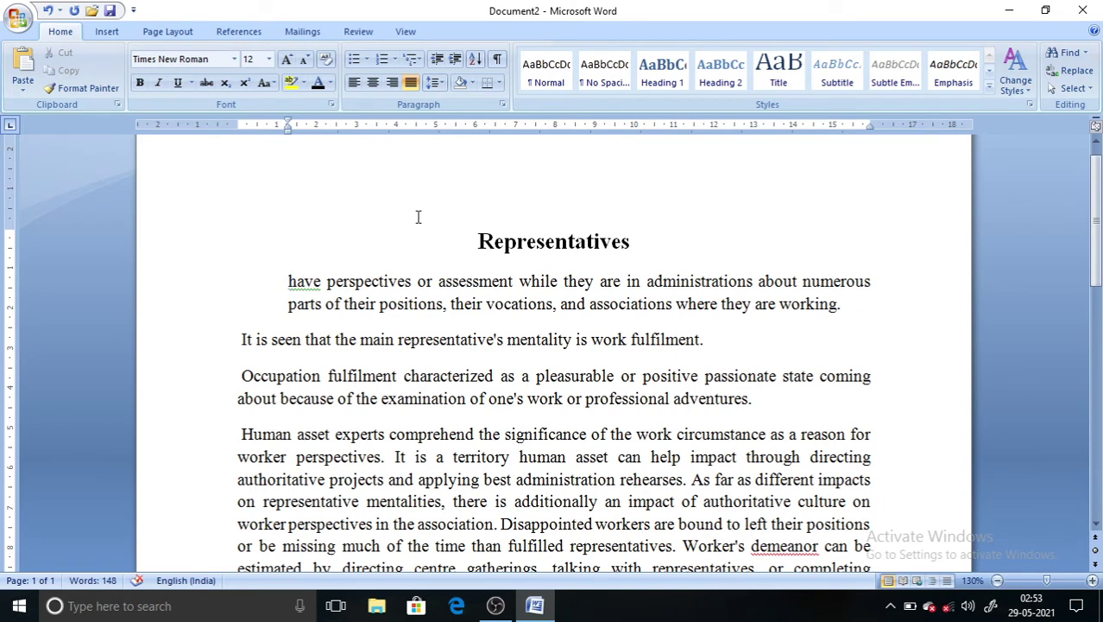
{"action": "left_click", "coordinate": [500, 84]}
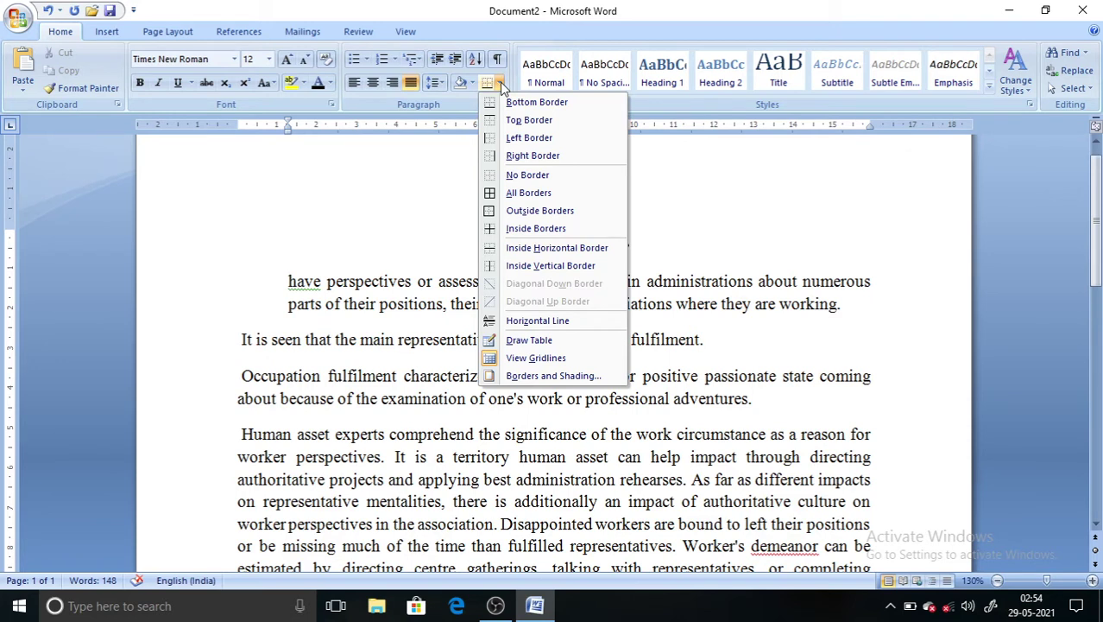
{"action": "left_click", "coordinate": [502, 85]}
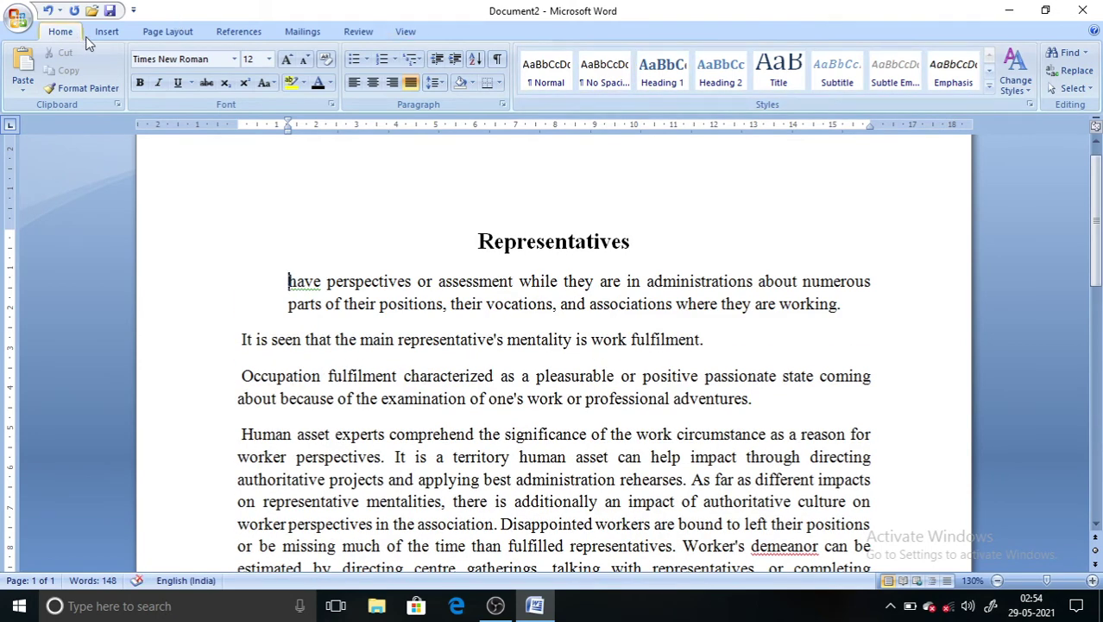
Add blank lines after the final word "Domain" until the text cursor reaches a second page
{"action": "left_click", "coordinate": [104, 33]}
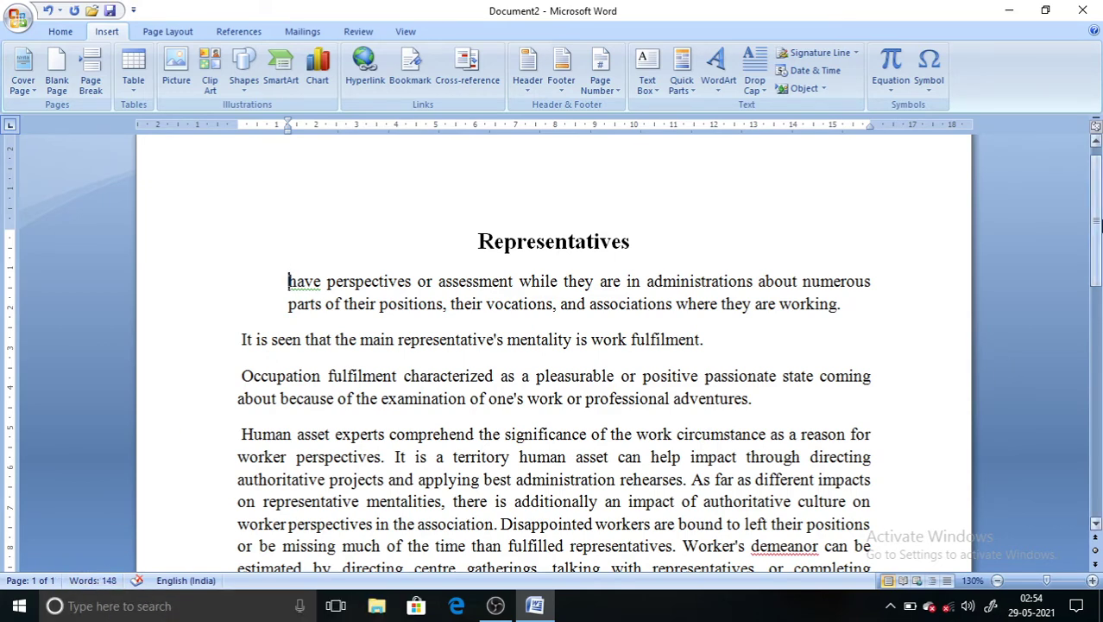
{"action": "scroll", "coordinate": [1093, 281], "scroll_direction": "down", "scroll_amount": 2}
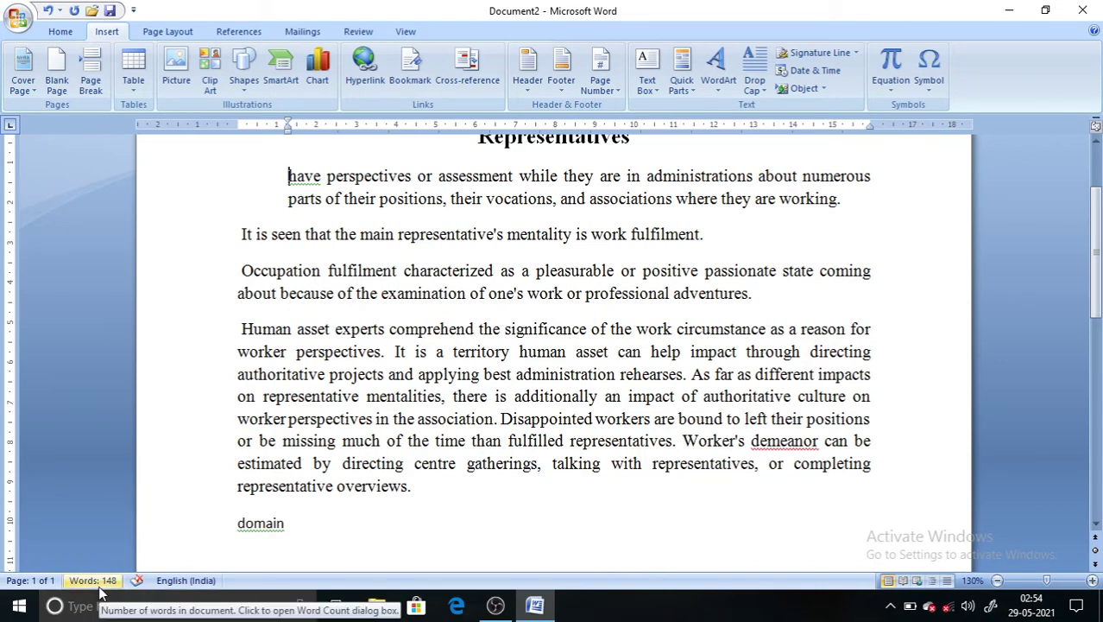
{"action": "left_click_drag", "start_coordinate": [1096, 248], "coordinate": [1098, 464]}
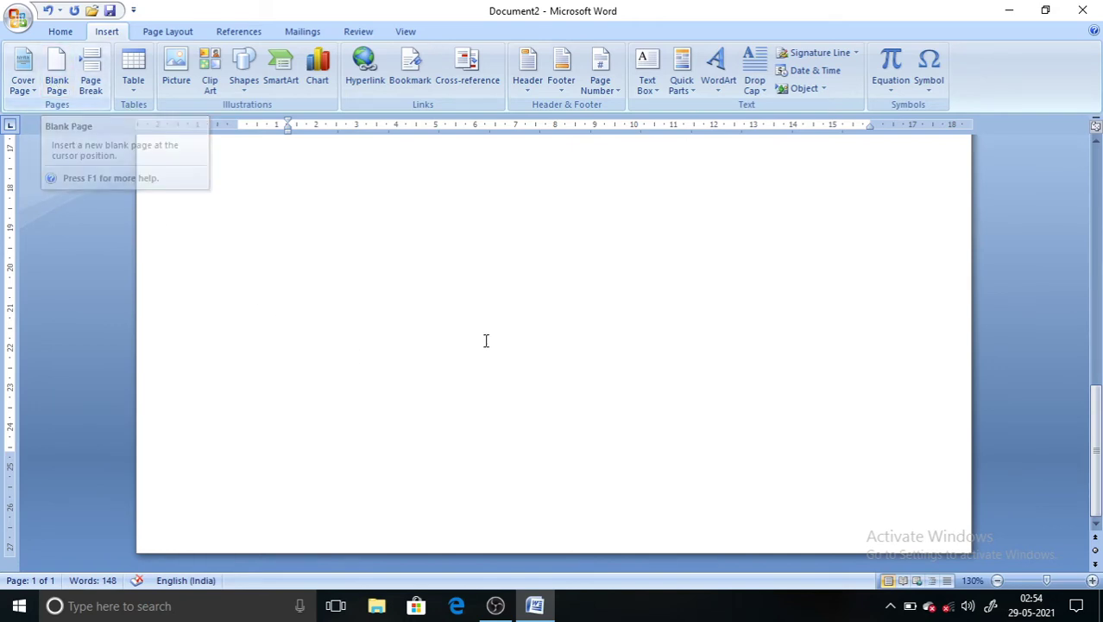
{"action": "scroll", "coordinate": [525, 318], "scroll_direction": "up", "scroll_amount": 5}
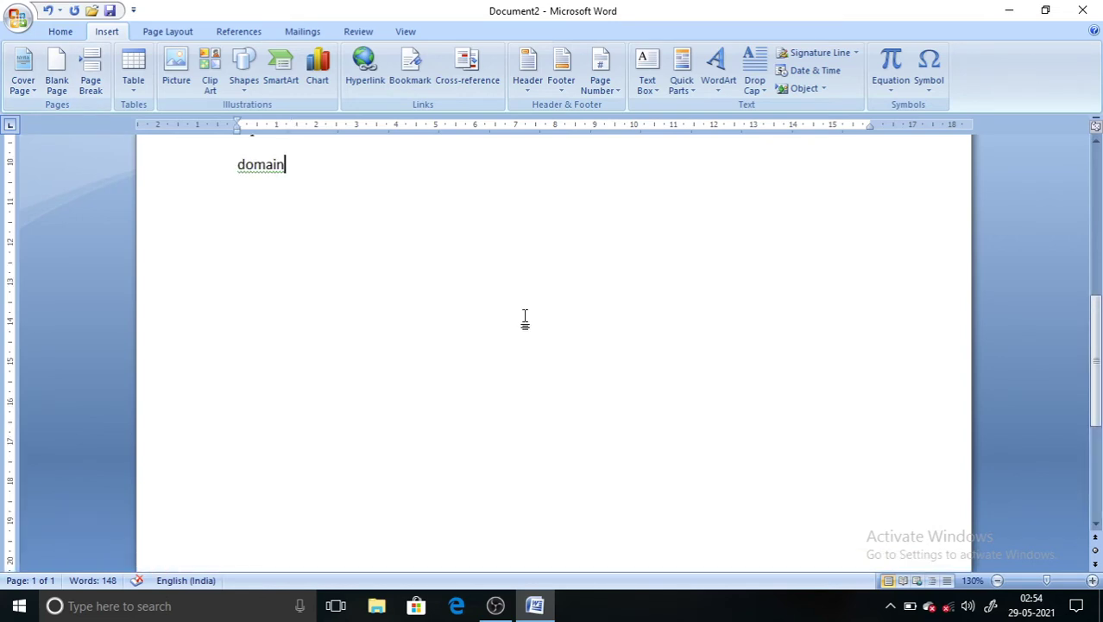
{"action": "key", "text": "Return"}
{"action": "key", "text": "Return"}
{"action": "key", "text": "Return"}
{"action": "key", "text": "Return"}
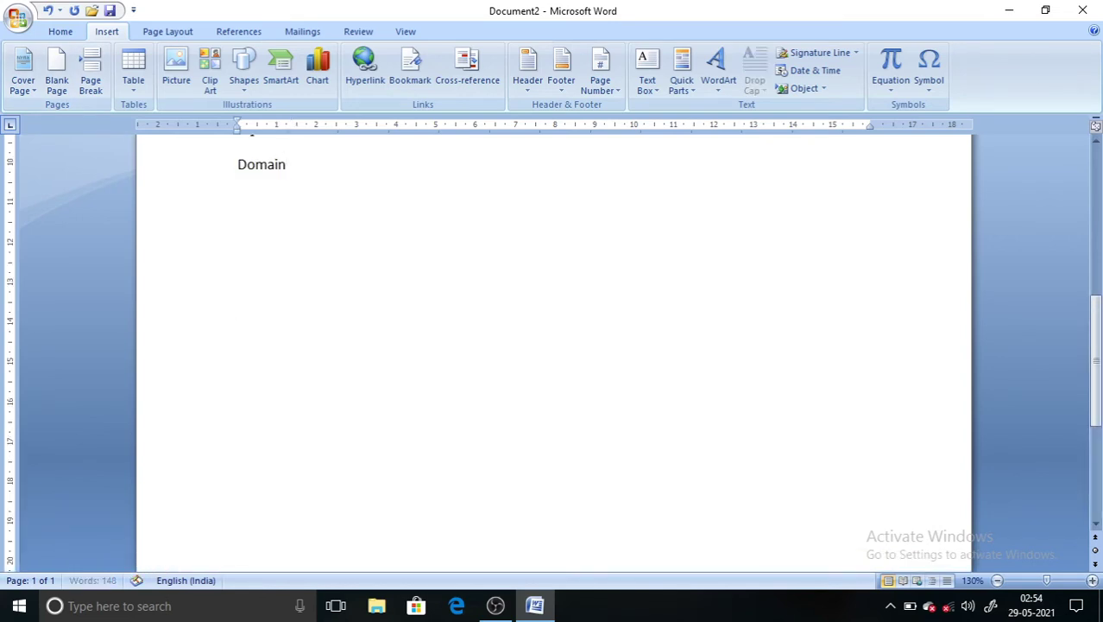
{"action": "key", "text": "Return"}
{"action": "key", "text": "Return"}
{"action": "key", "text": "Return"}
{"action": "key", "text": "Return"}
{"action": "key", "text": "Return"}
{"action": "key", "text": "Return"}
{"action": "key", "text": "Return"}
{"action": "key", "text": "Return"}
{"action": "key", "text": "Return"}
{"action": "key", "text": "Return"}
{"action": "key", "text": "Return"}
{"action": "key", "text": "Return"}
{"action": "key", "text": "Return"}
{"action": "key", "text": "Return"}
{"action": "key", "text": "Return"}
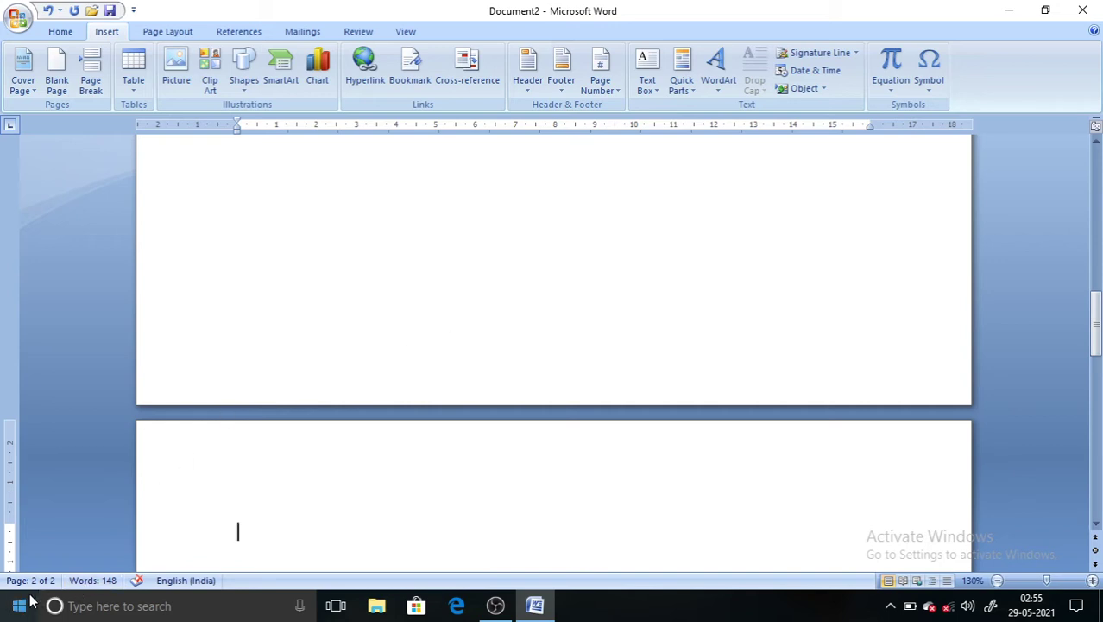
Insert a table with three columns and four rows on the second blank line below "Domain"
{"action": "left_click", "coordinate": [275, 276]}
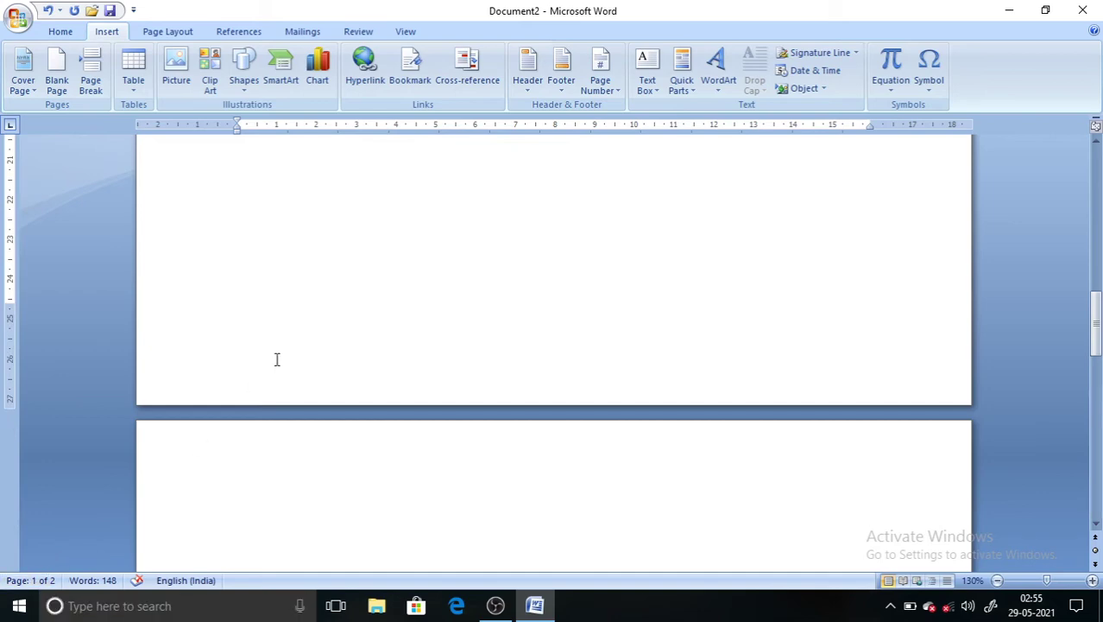
{"action": "scroll", "coordinate": [277, 359], "scroll_direction": "up", "scroll_amount": 10}
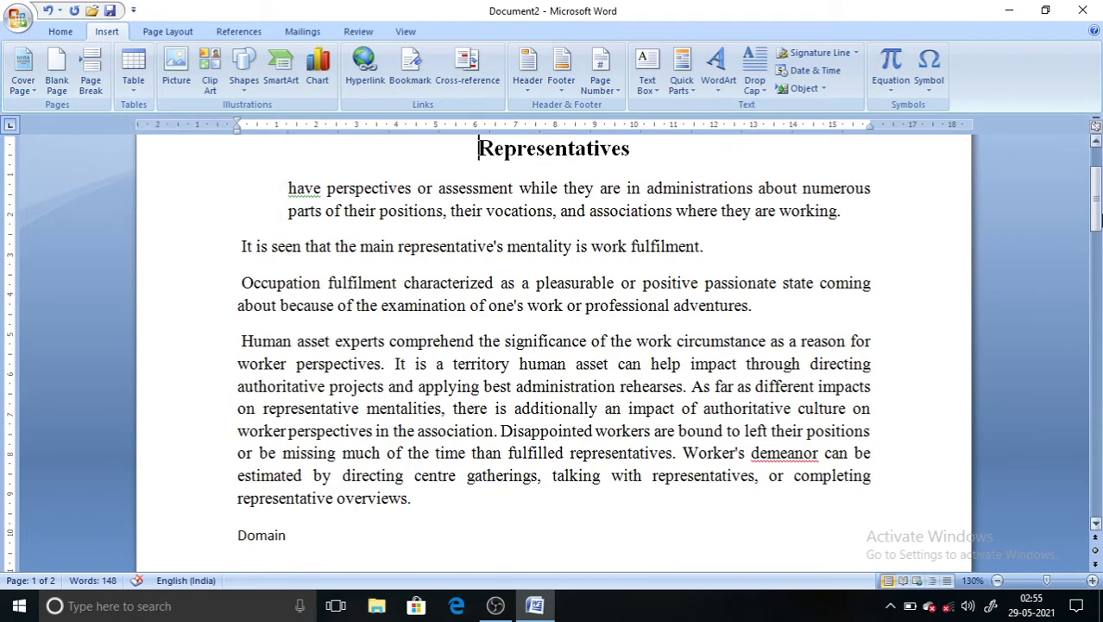
{"action": "left_click_drag", "start_coordinate": [1097, 219], "coordinate": [1098, 276]}
{"action": "left_click", "coordinate": [240, 243]}
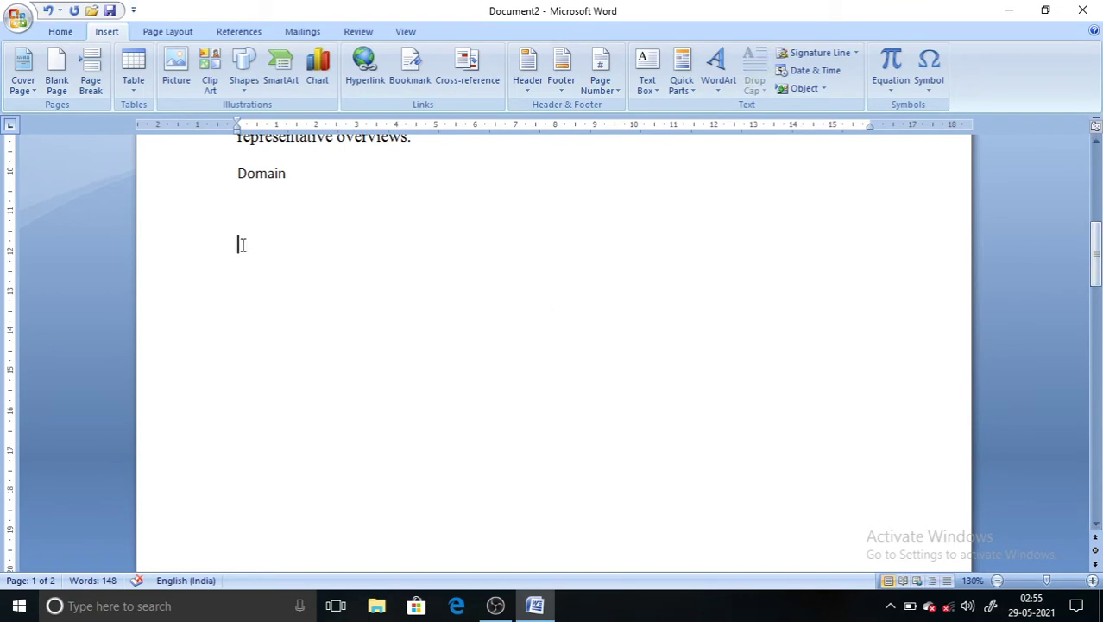
{"action": "left_click", "coordinate": [124, 63]}
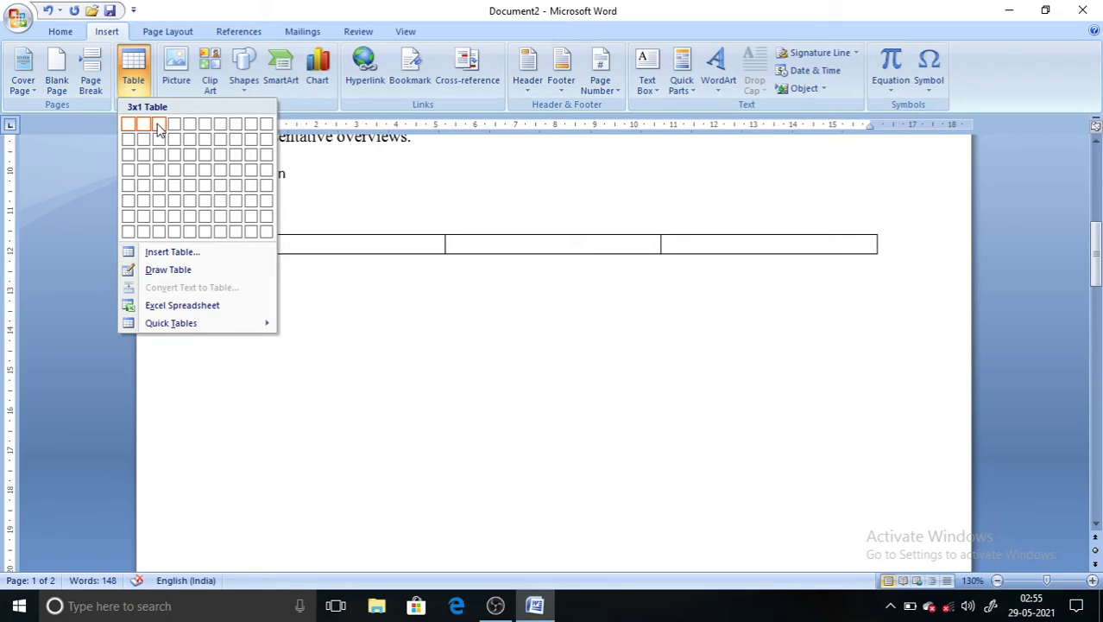
{"action": "left_click", "coordinate": [160, 171]}
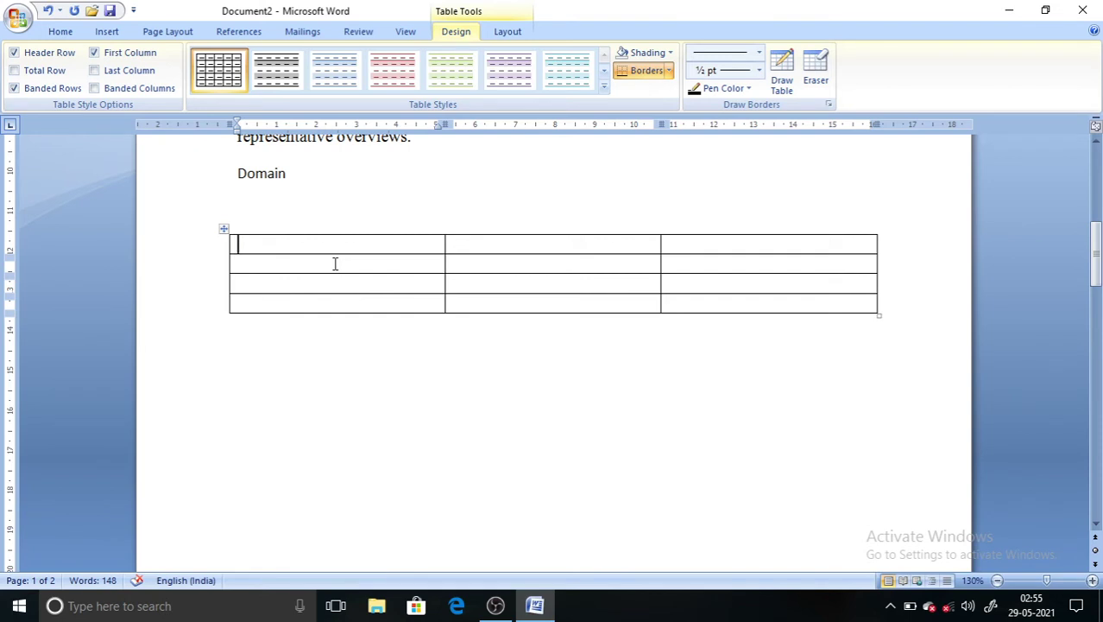
Enter "ghfhfyrfhgryt" in the table's first cell and shade that cell with the standard red
{"action": "type", "text": "ghfhfyr"}
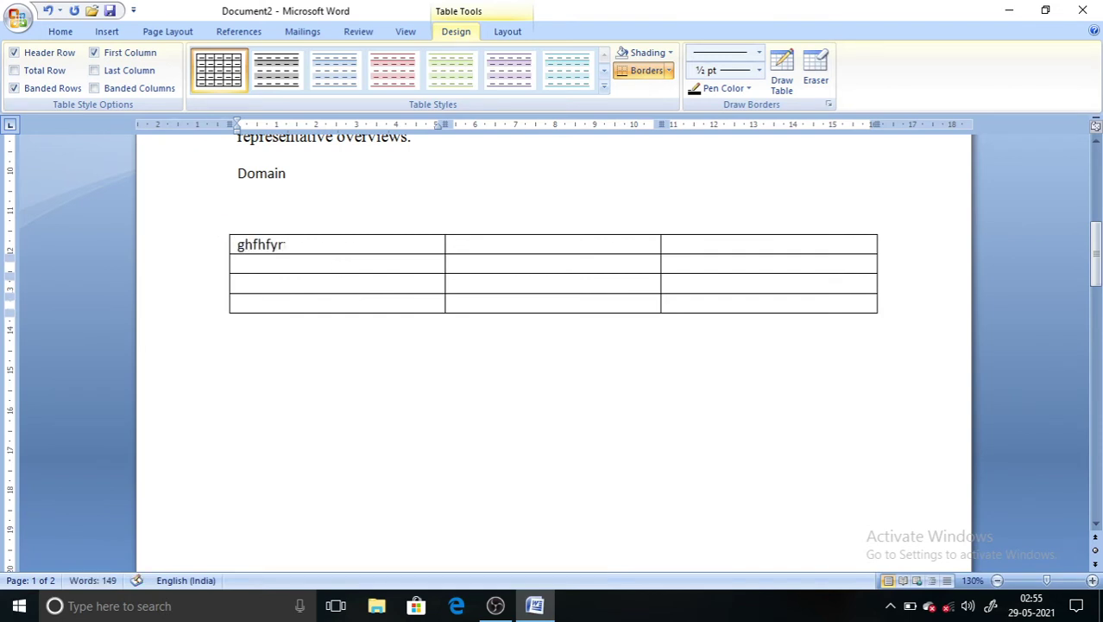
{"action": "type", "text": "fhgryt"}
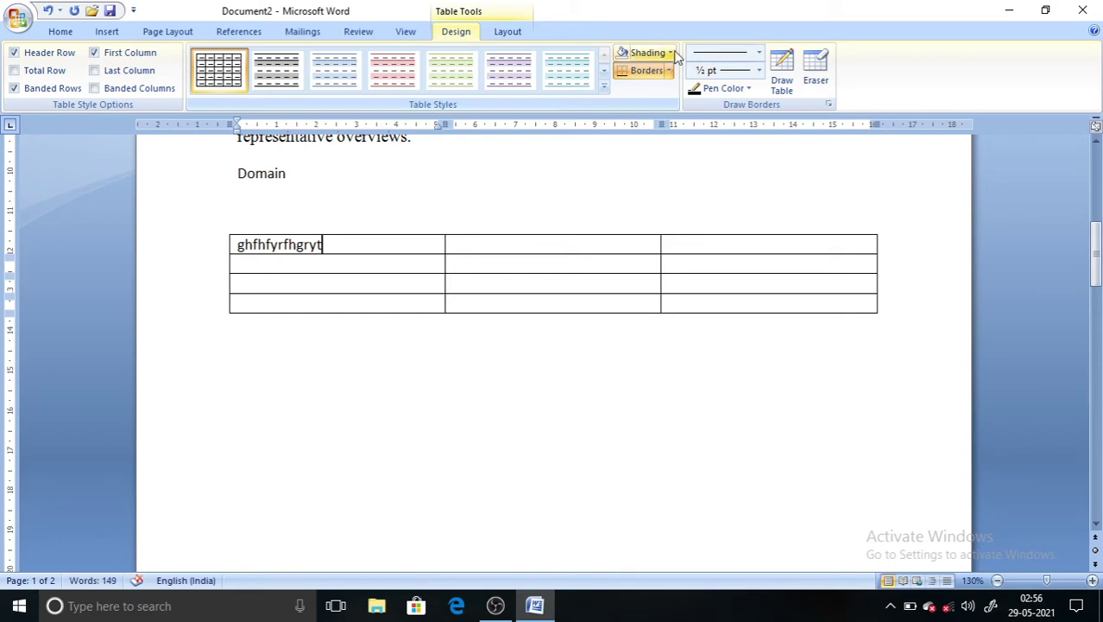
{"action": "left_click", "coordinate": [671, 54]}
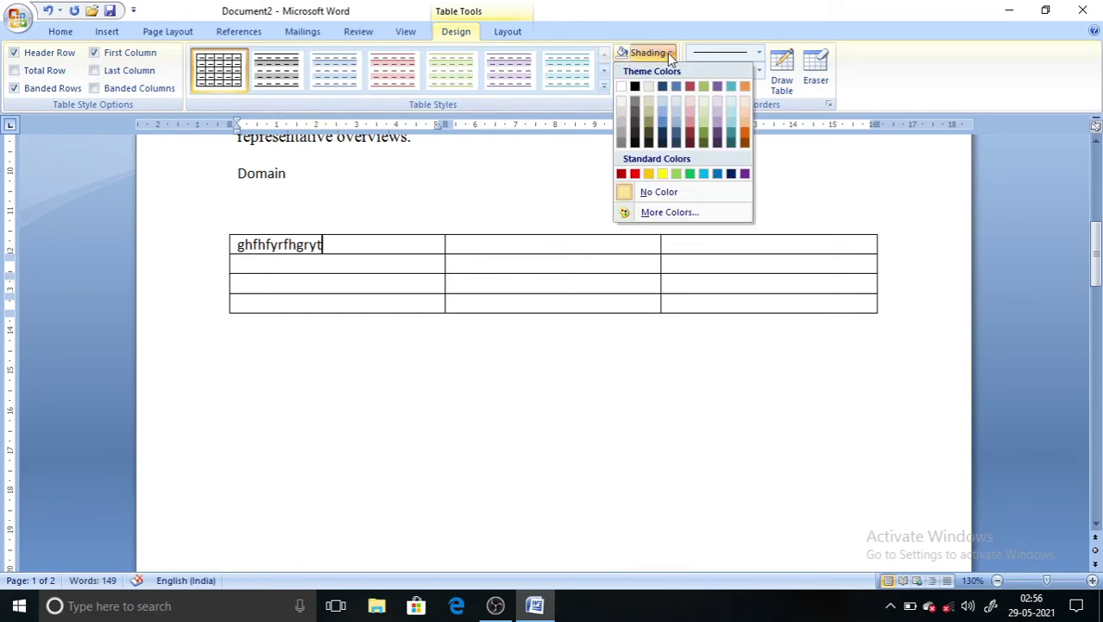
{"action": "left_click", "coordinate": [366, 249]}
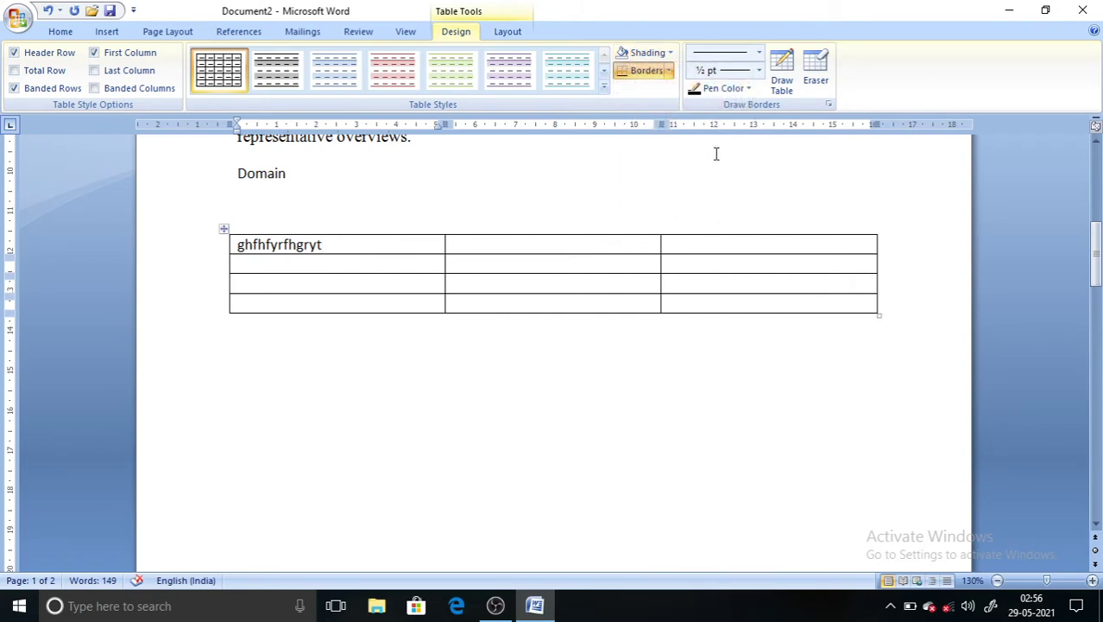
{"action": "left_click", "coordinate": [667, 55]}
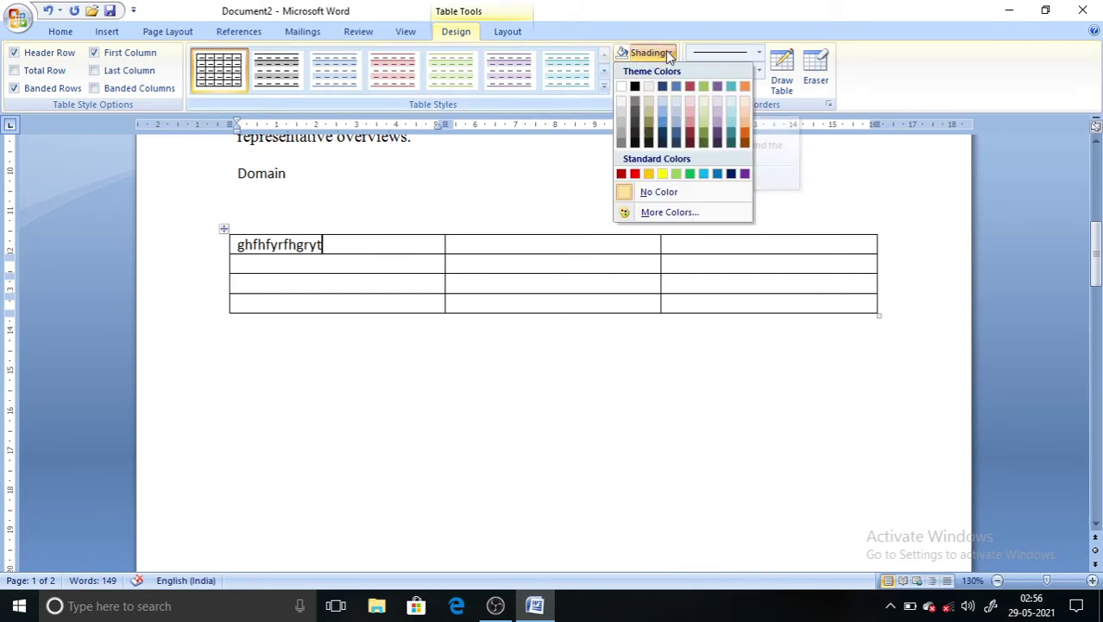
{"action": "left_click", "coordinate": [637, 175]}
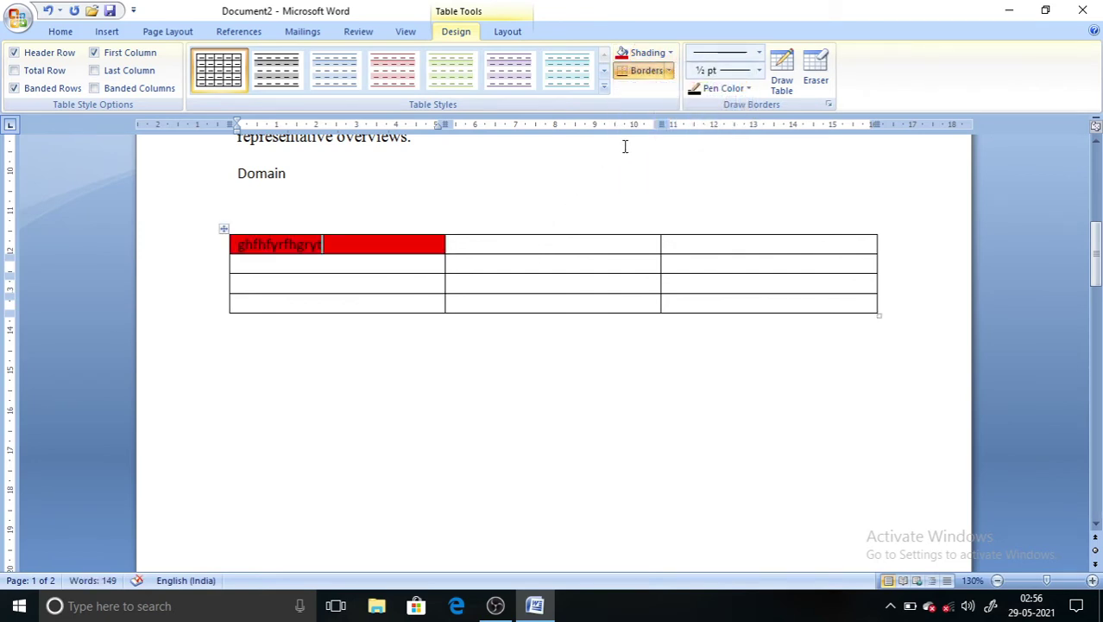
{"action": "left_click", "coordinate": [669, 72]}
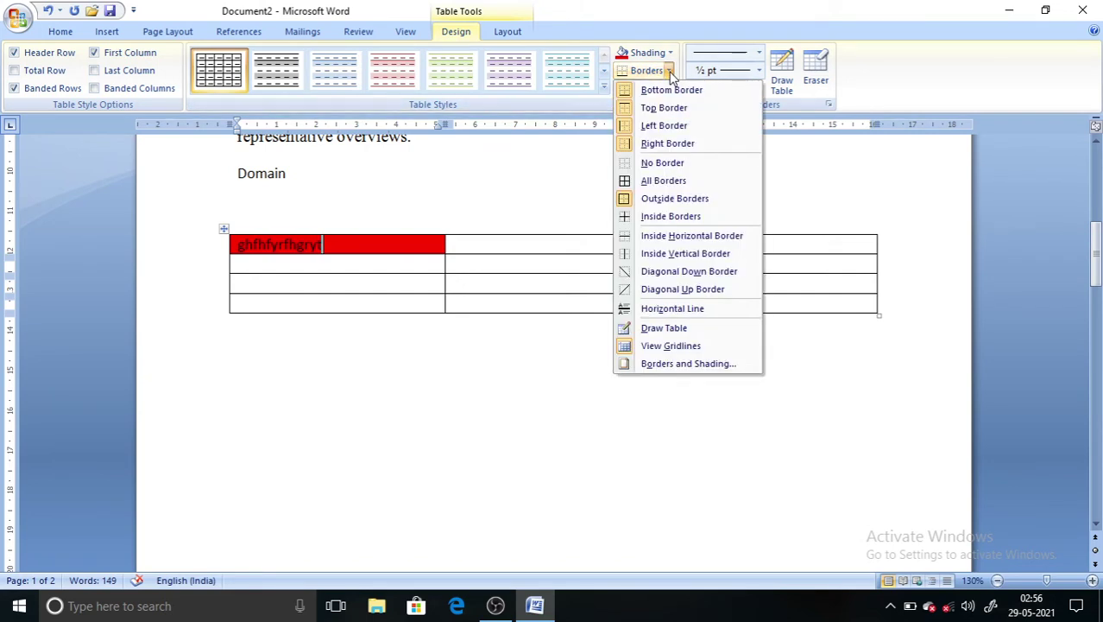
{"action": "left_click", "coordinate": [670, 53]}
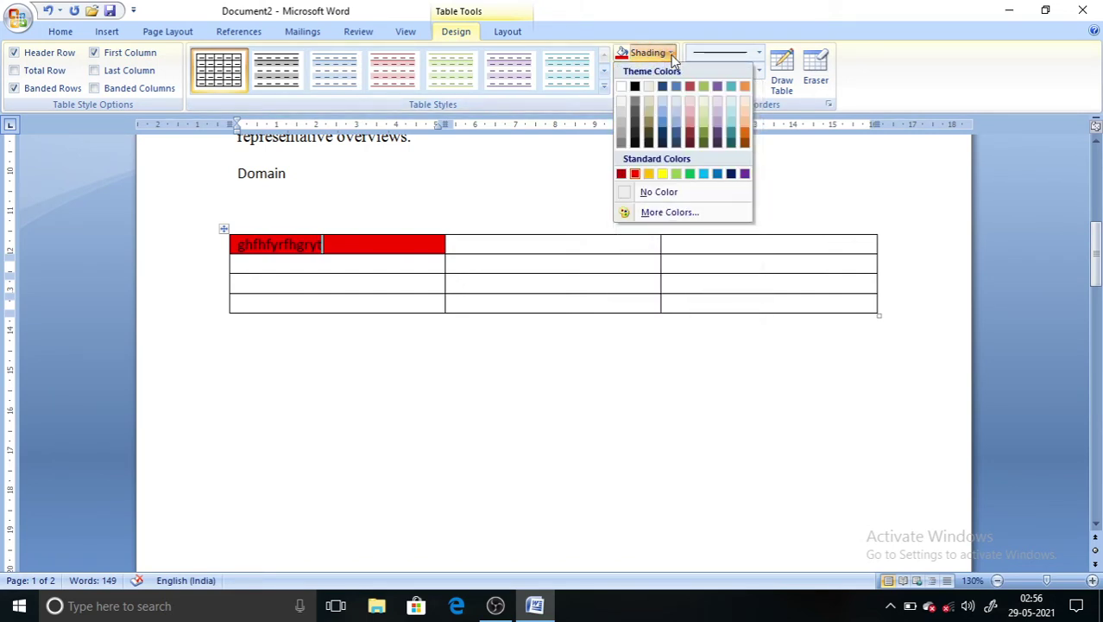
{"action": "left_click", "coordinate": [833, 200]}
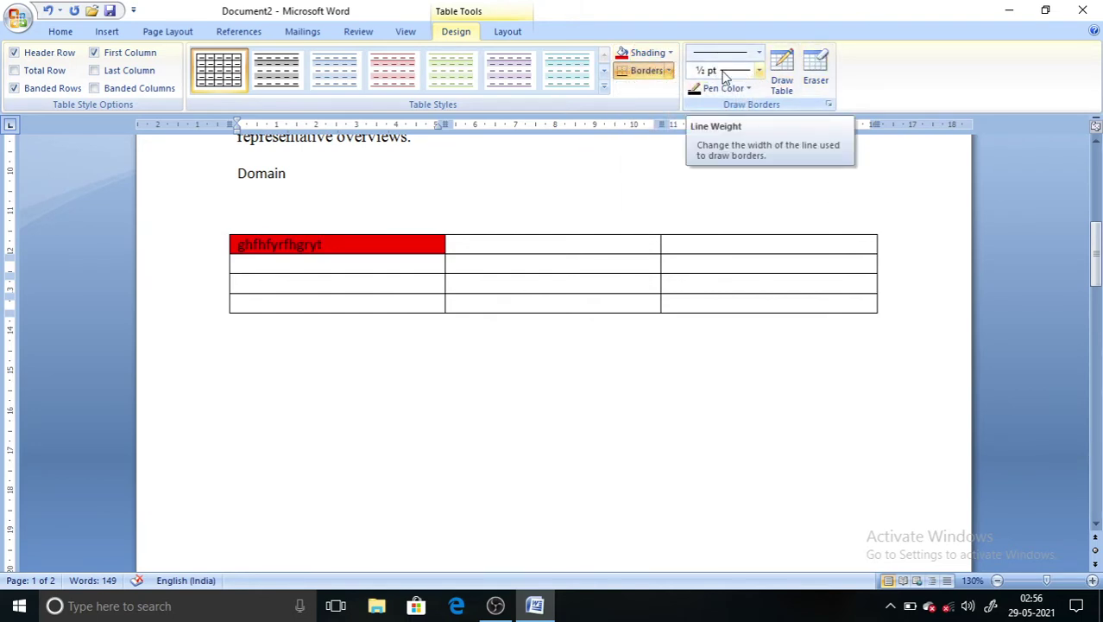
Remove the table's third column by erasing its cell borders with the Eraser, leaving the tool when done
{"action": "left_click", "coordinate": [794, 63]}
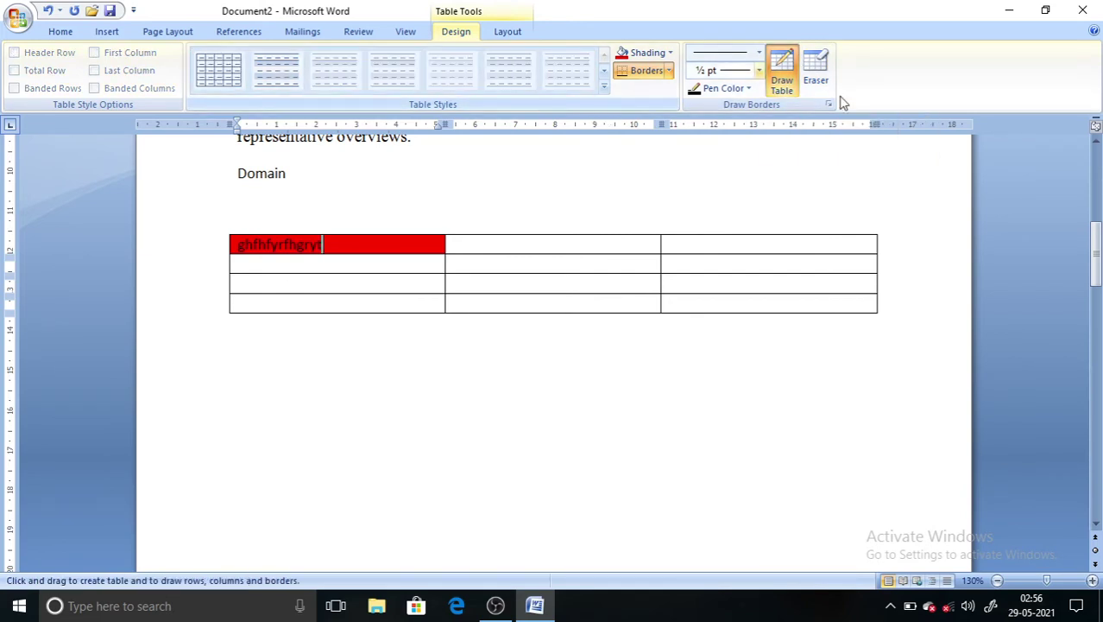
{"action": "left_click", "coordinate": [817, 82]}
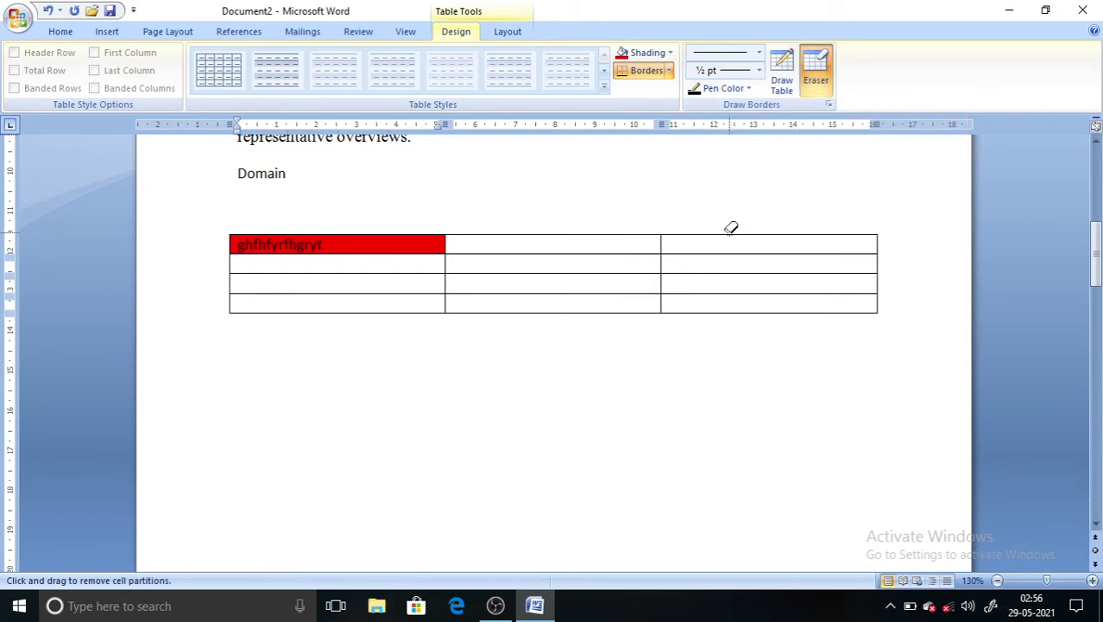
{"action": "left_click_drag", "start_coordinate": [730, 230], "coordinate": [735, 250]}
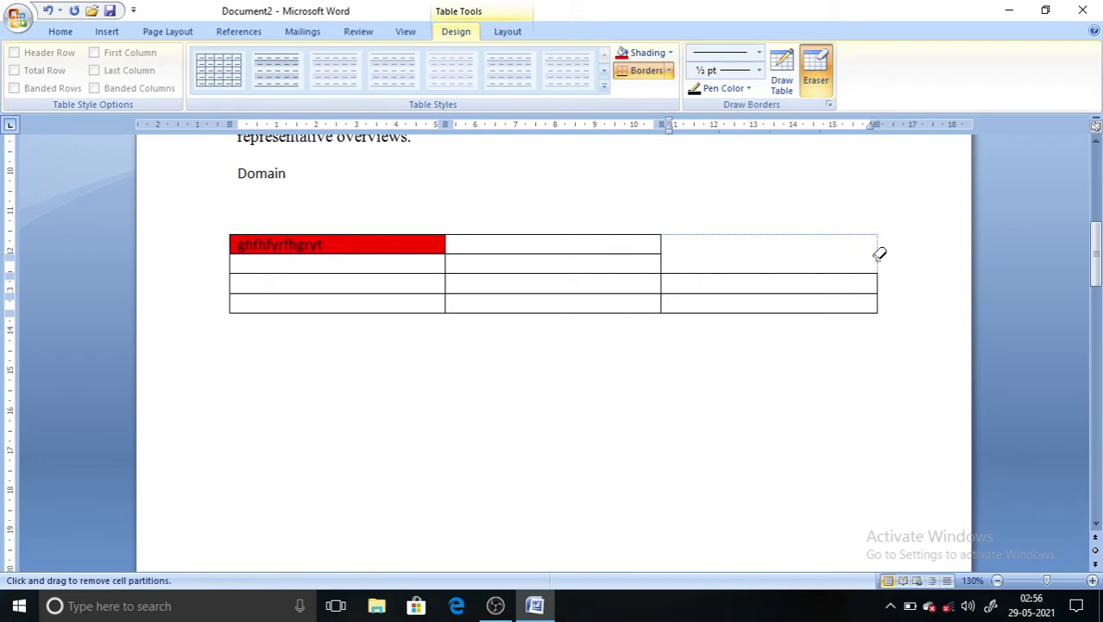
{"action": "left_click", "coordinate": [791, 272]}
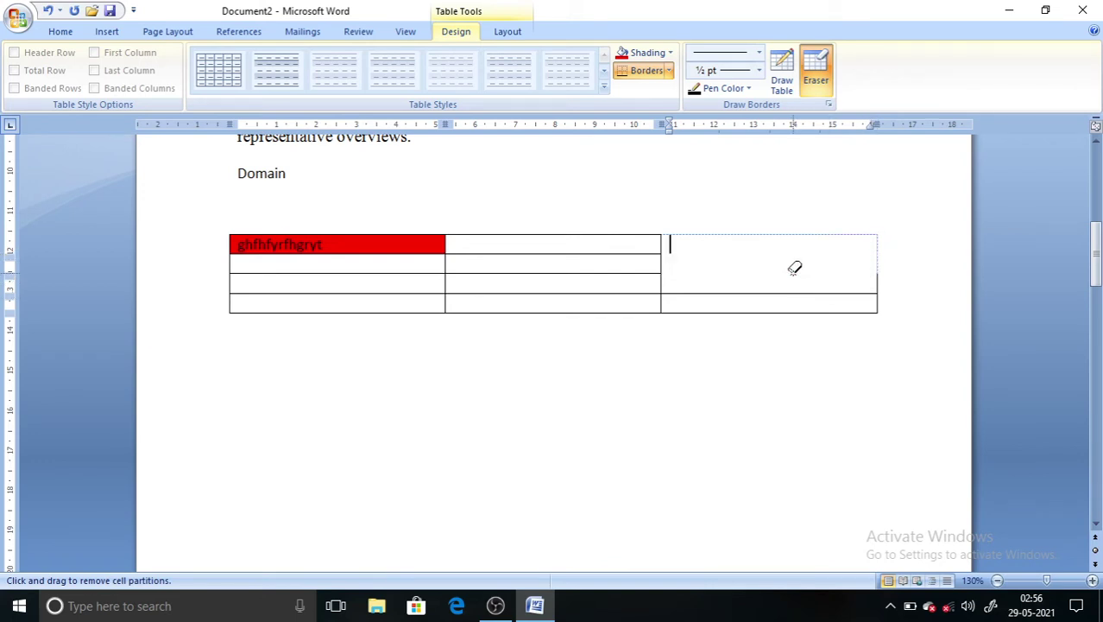
{"action": "left_click", "coordinate": [793, 290]}
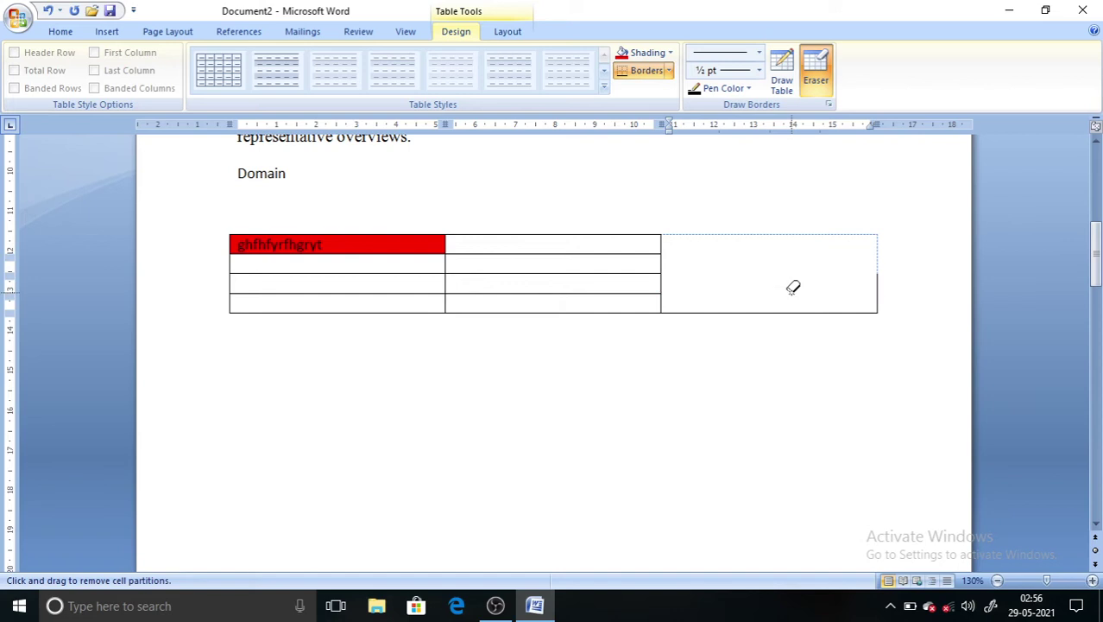
{"action": "left_click", "coordinate": [793, 311]}
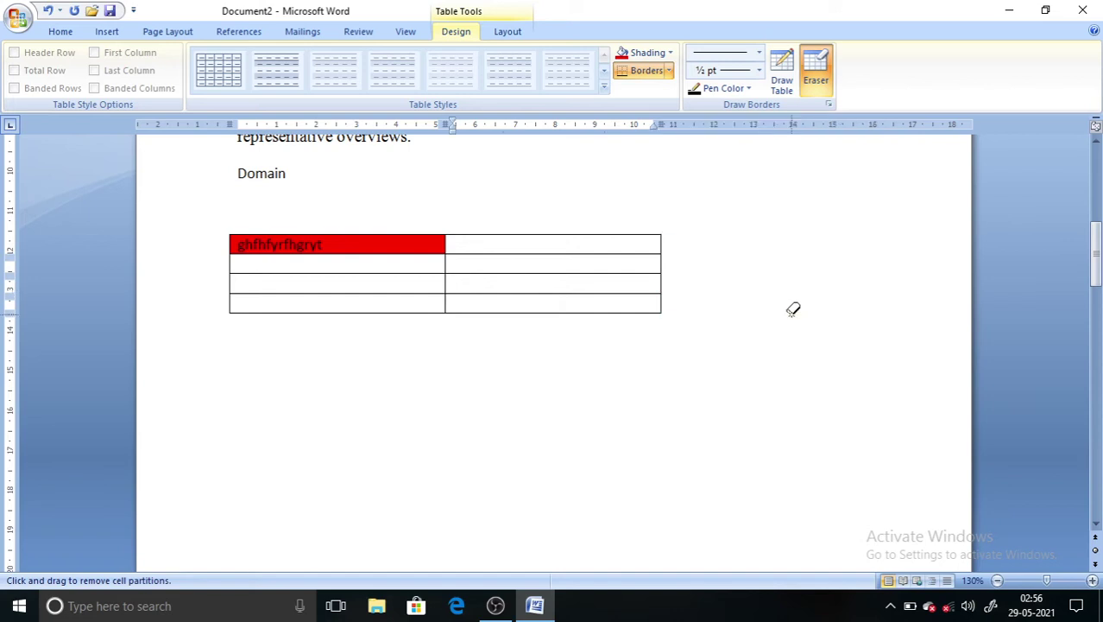
{"action": "left_click", "coordinate": [818, 73]}
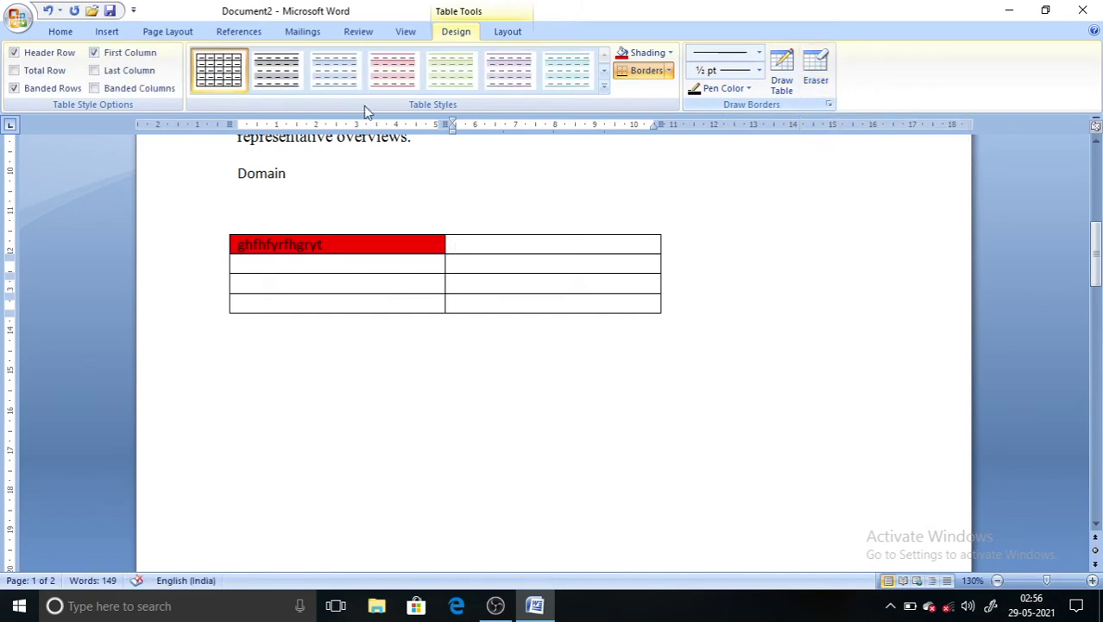
Shade the second cell of the table's first row with the standard light green
{"action": "left_click", "coordinate": [107, 32]}
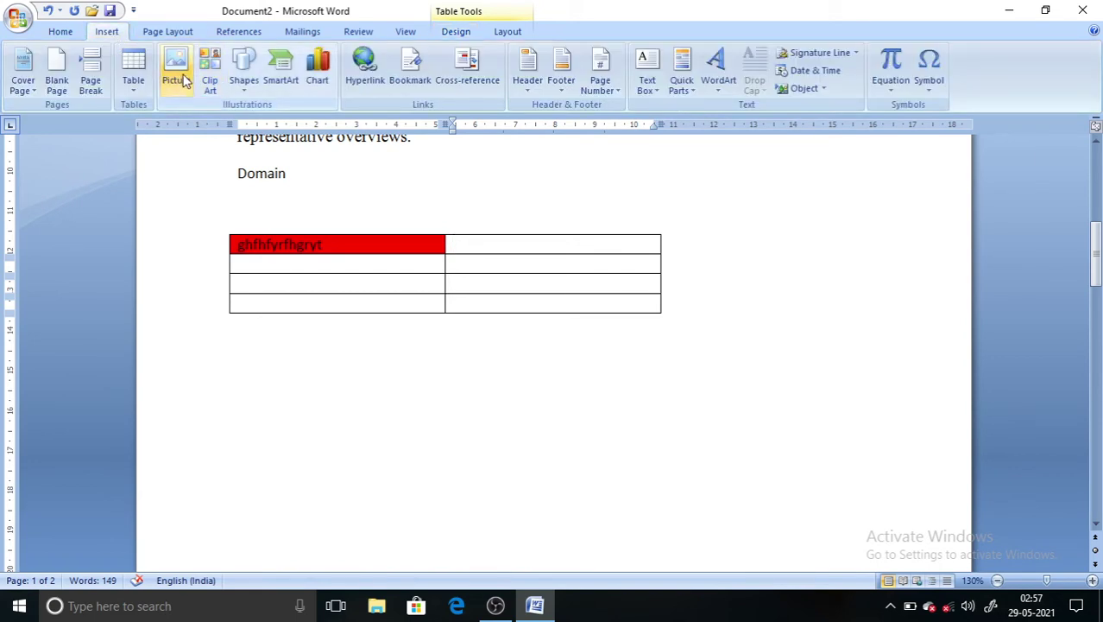
{"action": "left_click", "coordinate": [61, 32]}
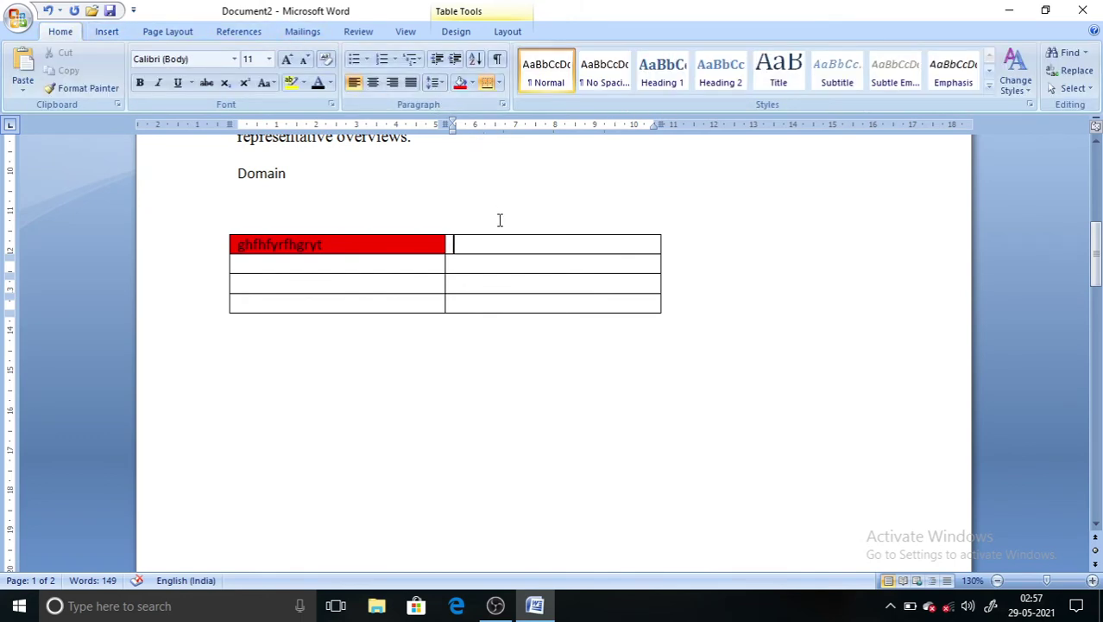
{"action": "left_click", "coordinate": [461, 85]}
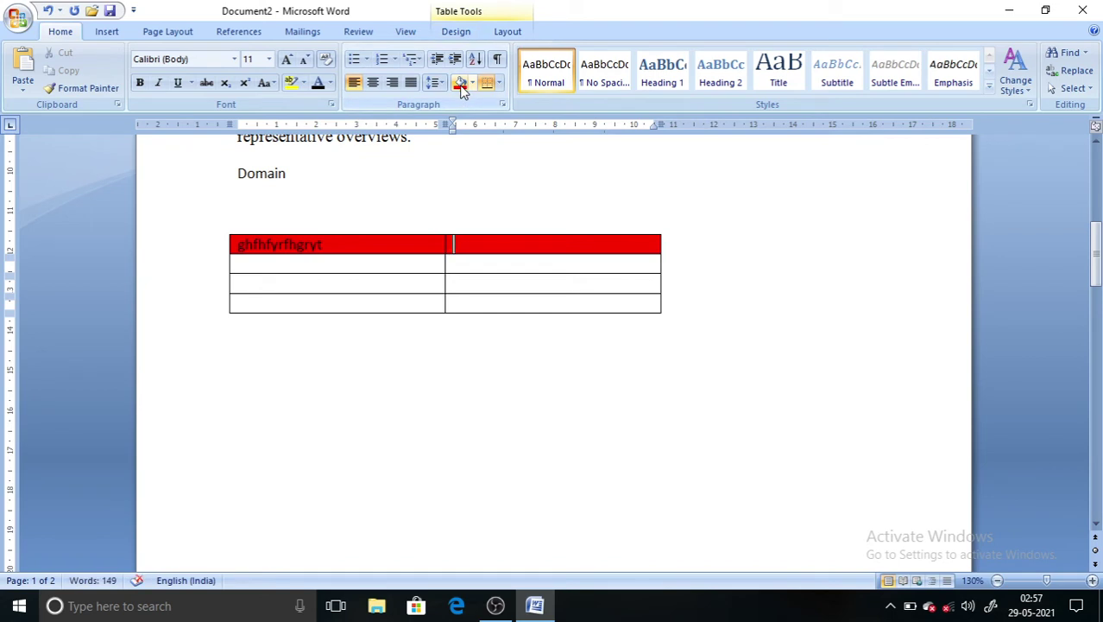
{"action": "left_click", "coordinate": [472, 84]}
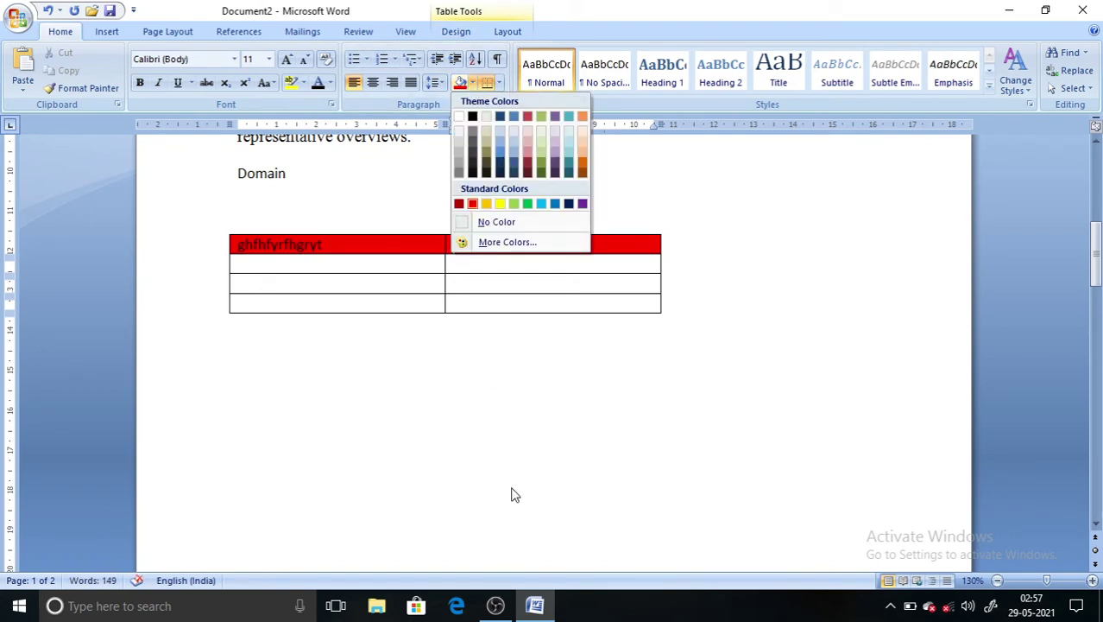
{"action": "left_click", "coordinate": [515, 207]}
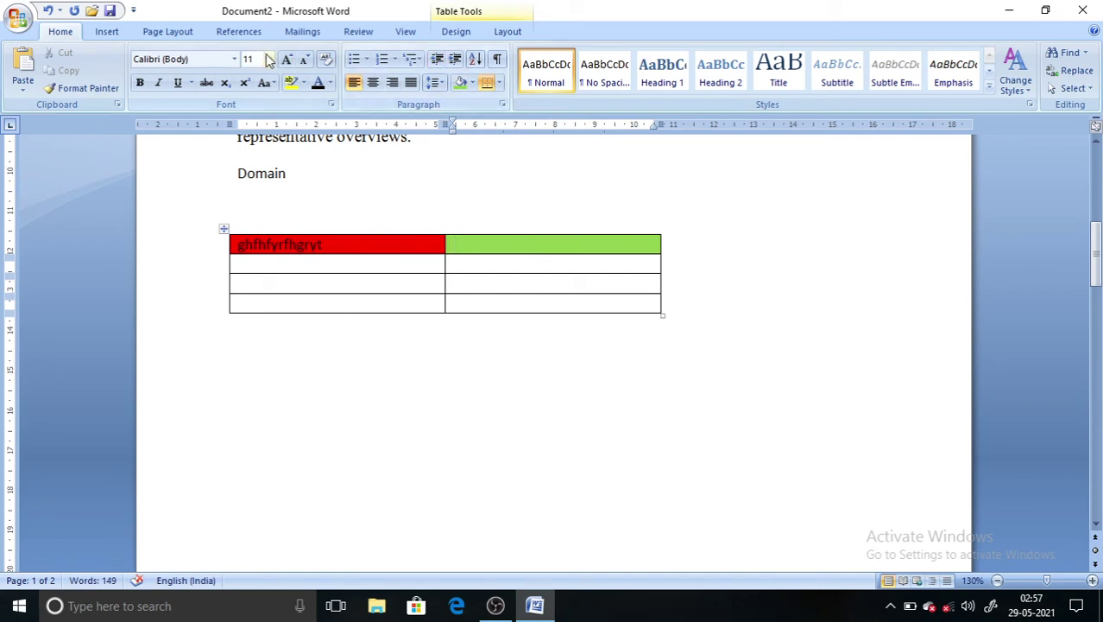
Insert the picture "Screenshot (10)" from the Screenshots folder into the green table cell
{"action": "left_click", "coordinate": [106, 32]}
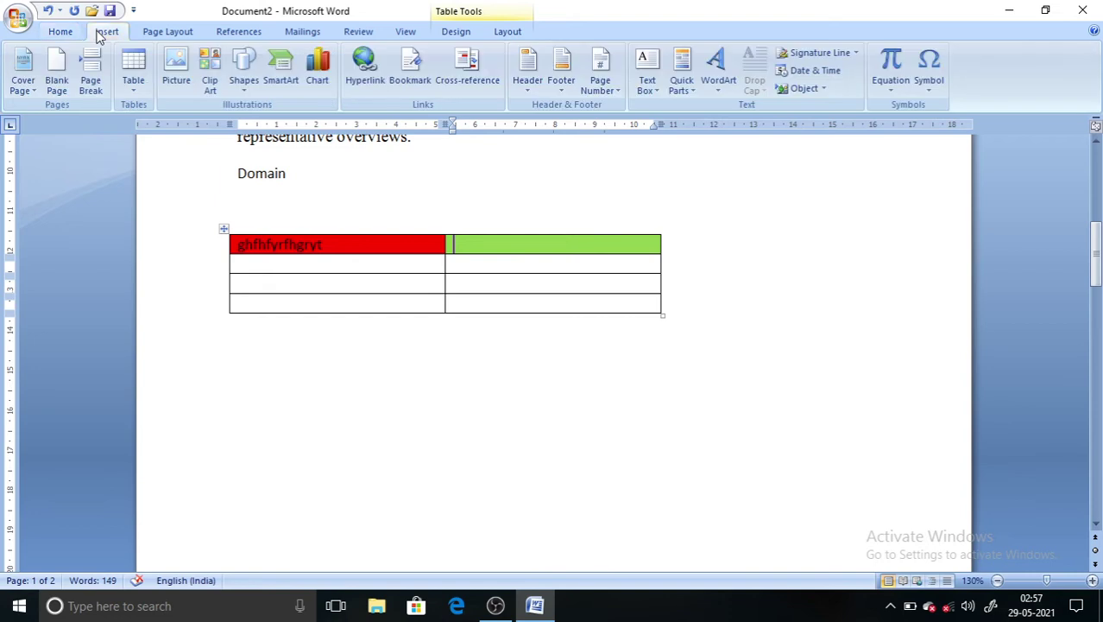
{"action": "left_click", "coordinate": [173, 69]}
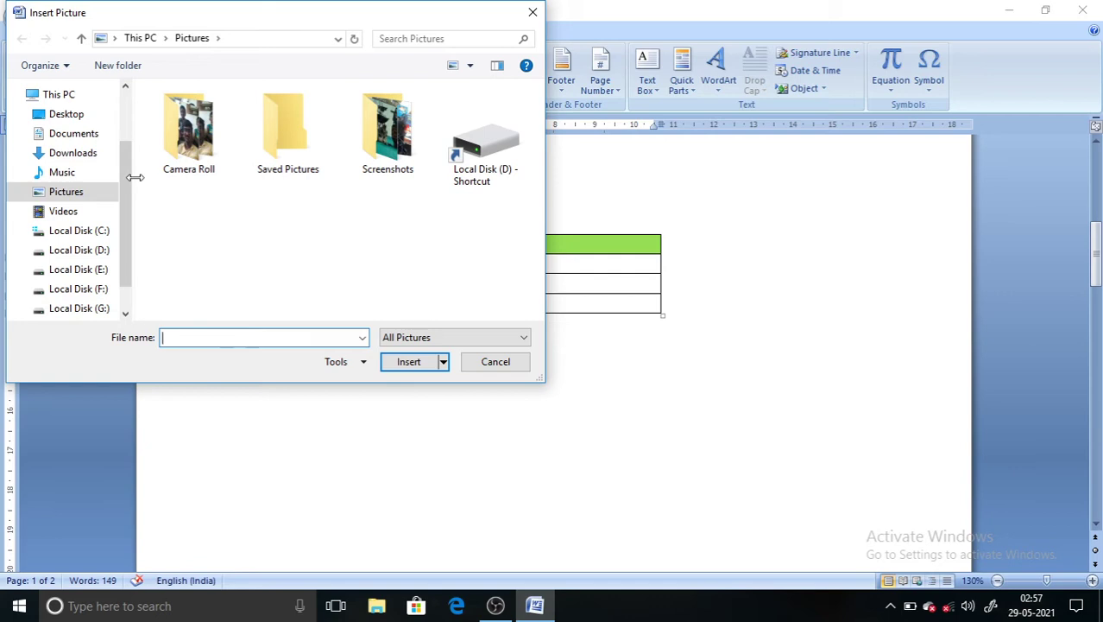
{"action": "double_click", "coordinate": [415, 145]}
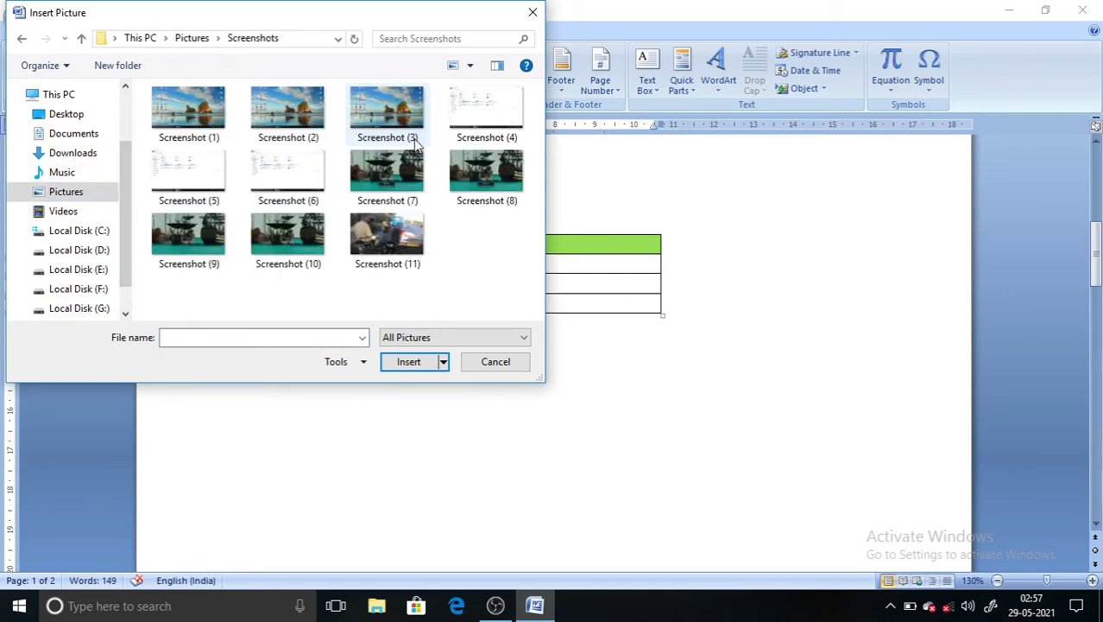
{"action": "left_click", "coordinate": [278, 248]}
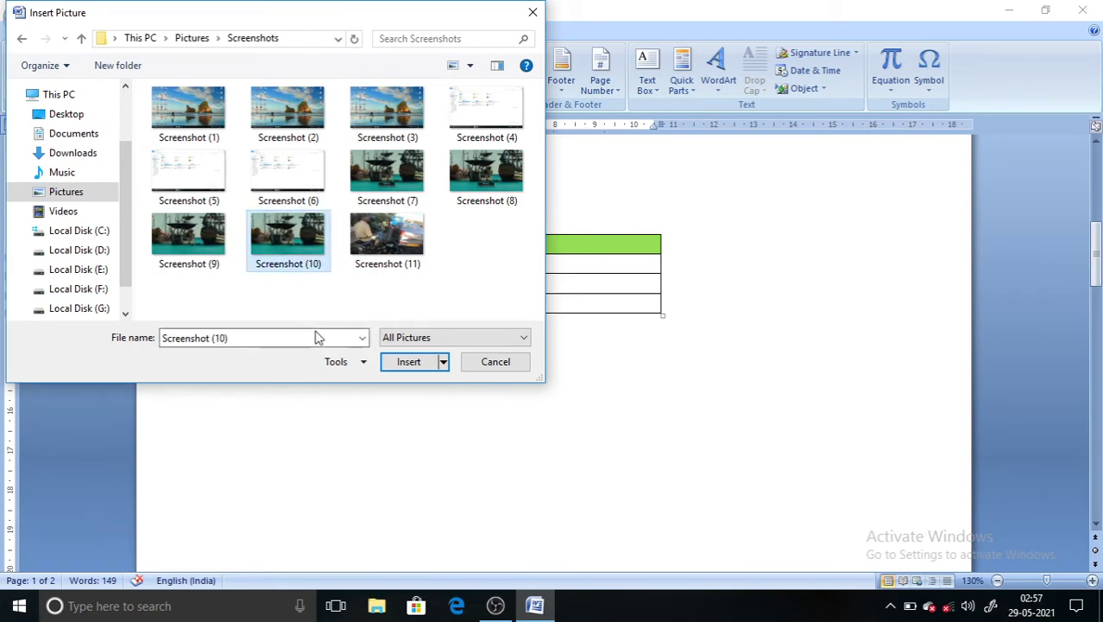
{"action": "left_click", "coordinate": [410, 361]}
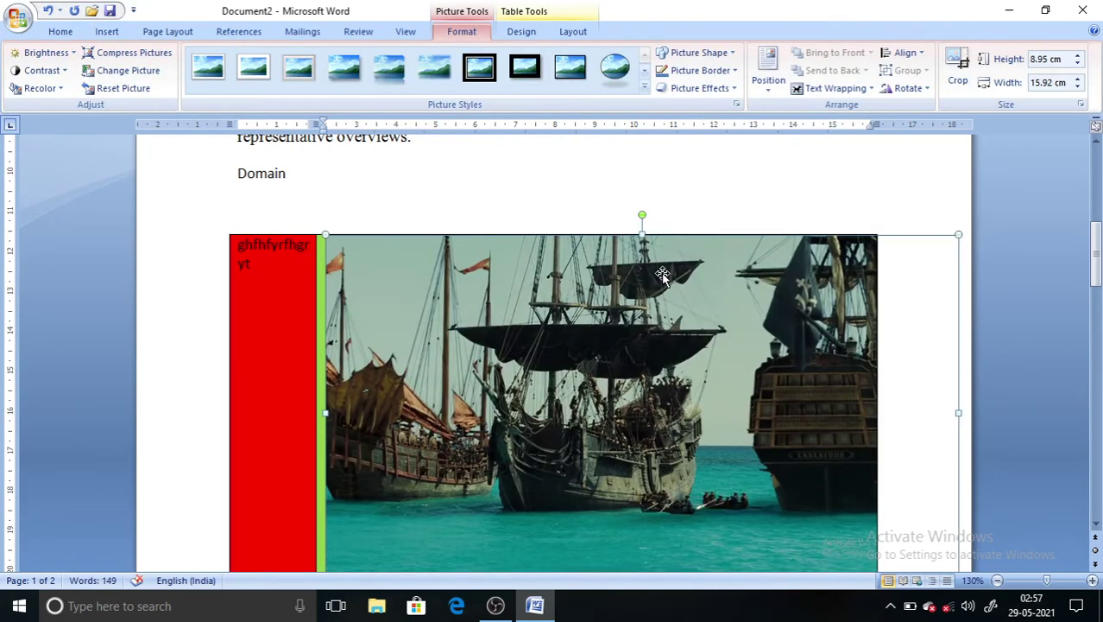
Shrink the ship picture to about 4.98 cm high and 2.79 cm wide and move it into the second row's first cell
{"action": "left_click_drag", "start_coordinate": [1098, 250], "coordinate": [1098, 257]}
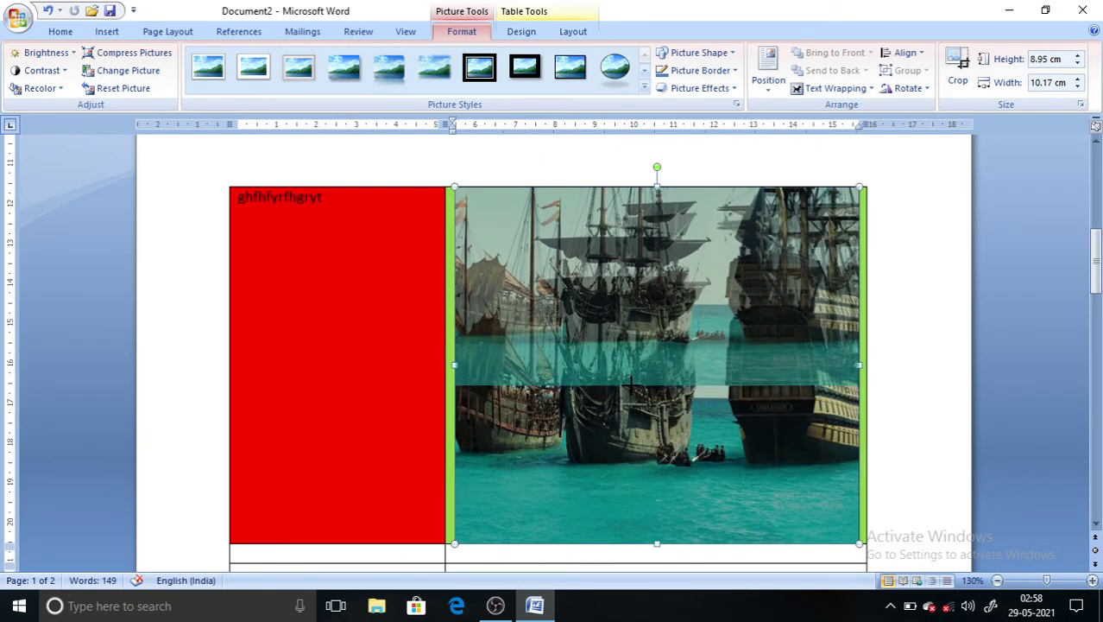
{"action": "left_click_drag", "start_coordinate": [631, 386], "coordinate": [632, 386]}
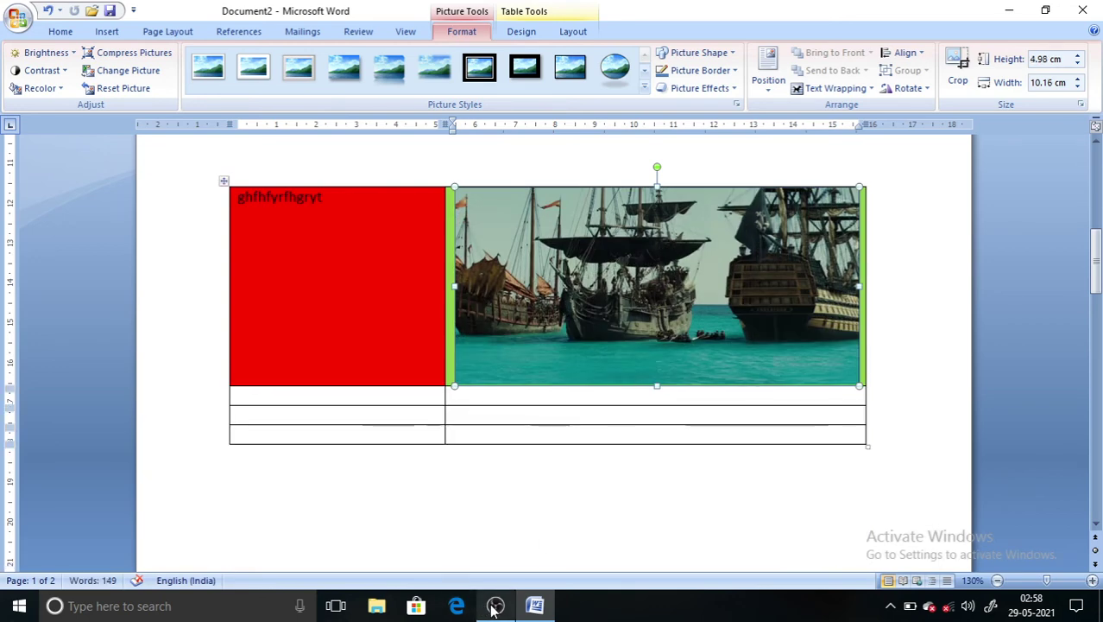
{"action": "left_click", "coordinate": [495, 606]}
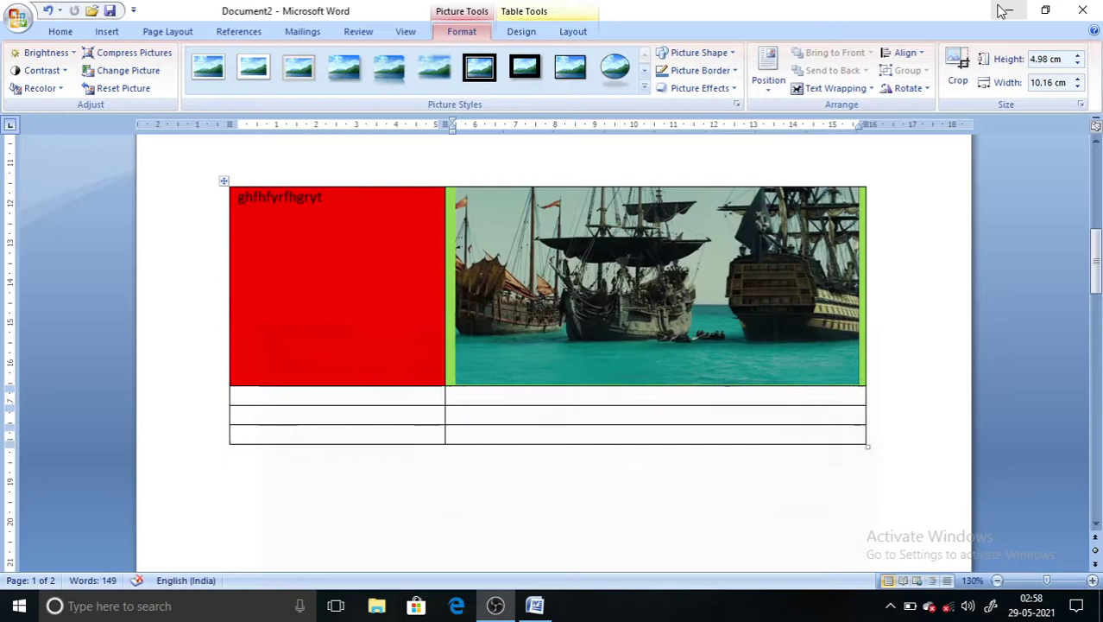
{"action": "left_click", "coordinate": [1007, 9]}
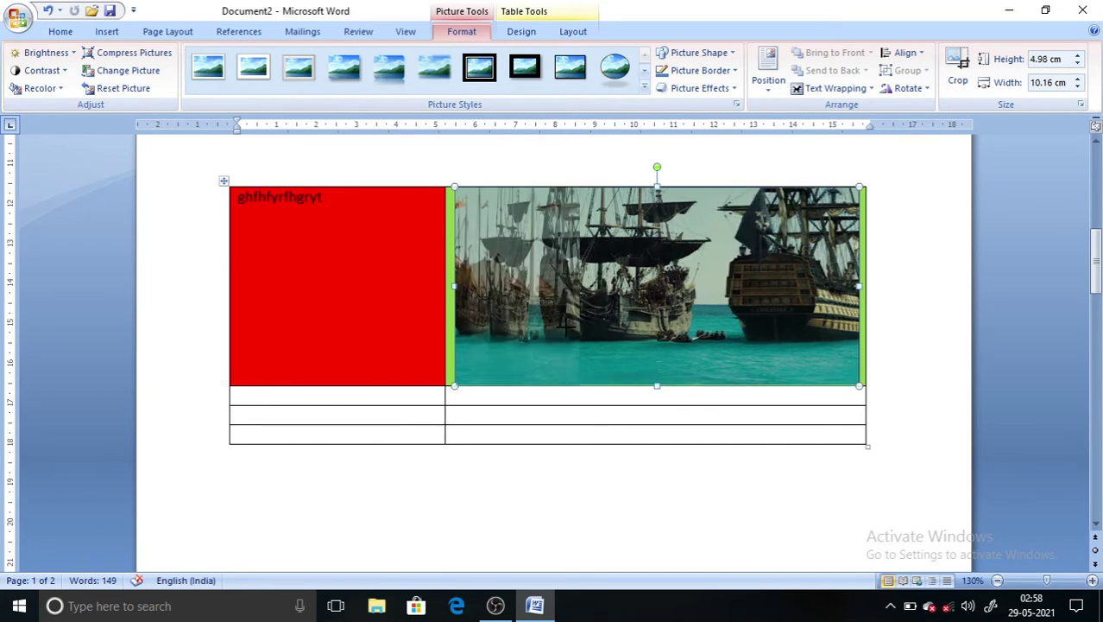
{"action": "left_click_drag", "start_coordinate": [863, 286], "coordinate": [567, 286]}
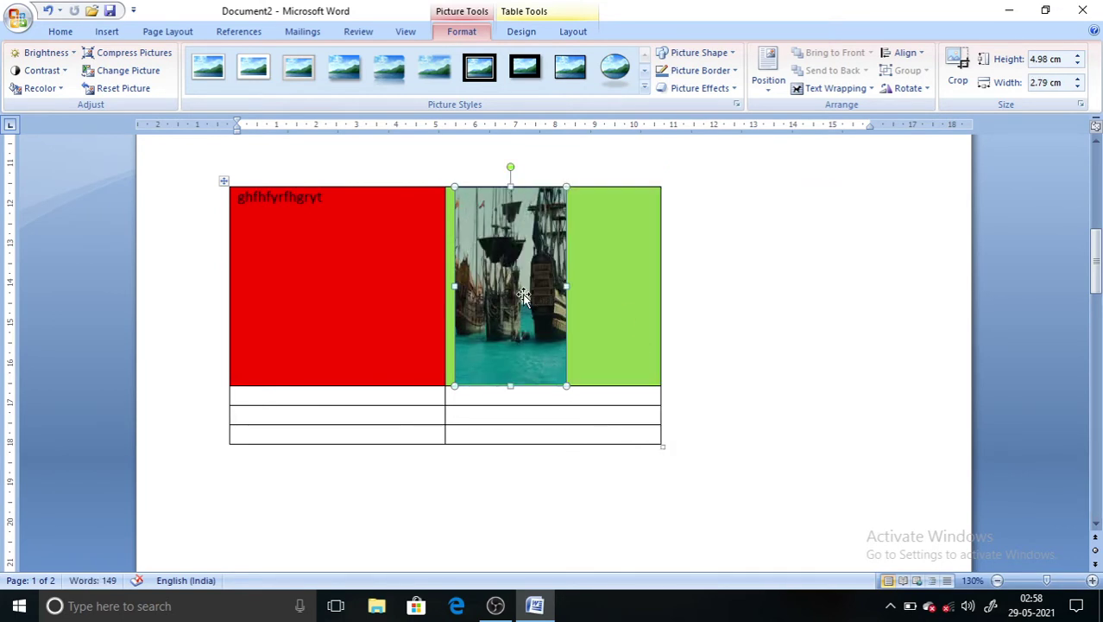
{"action": "left_click_drag", "start_coordinate": [524, 295], "coordinate": [784, 290]}
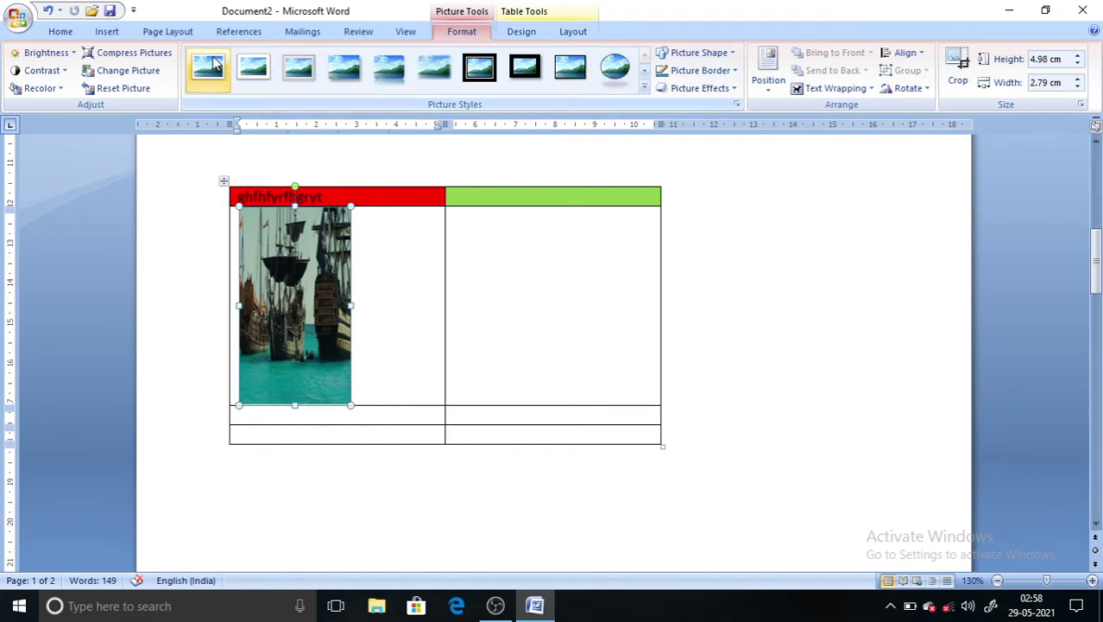
Try the soft-edged picture style on the ship picture and reset the picture to its original formatting and size
{"action": "left_click", "coordinate": [251, 73]}
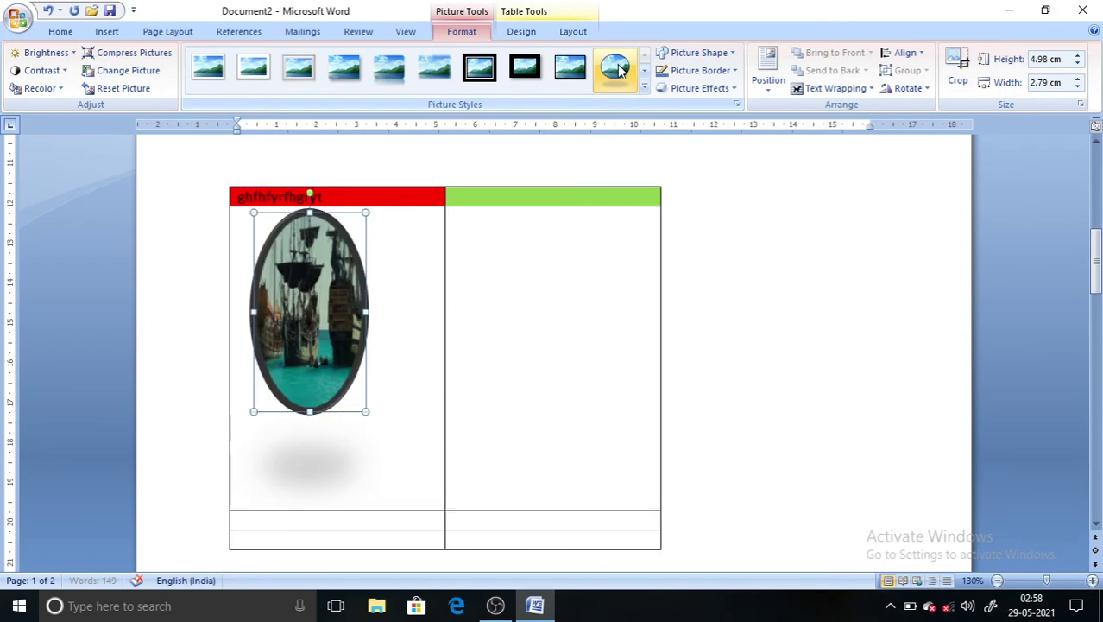
{"action": "left_click", "coordinate": [434, 83]}
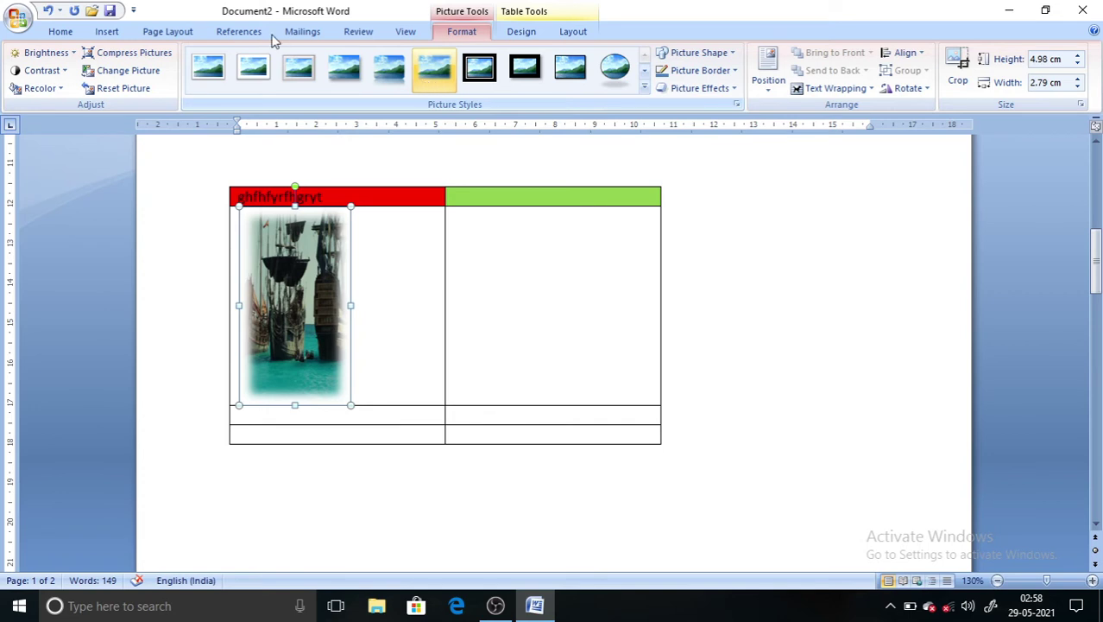
{"action": "left_click", "coordinate": [107, 94]}
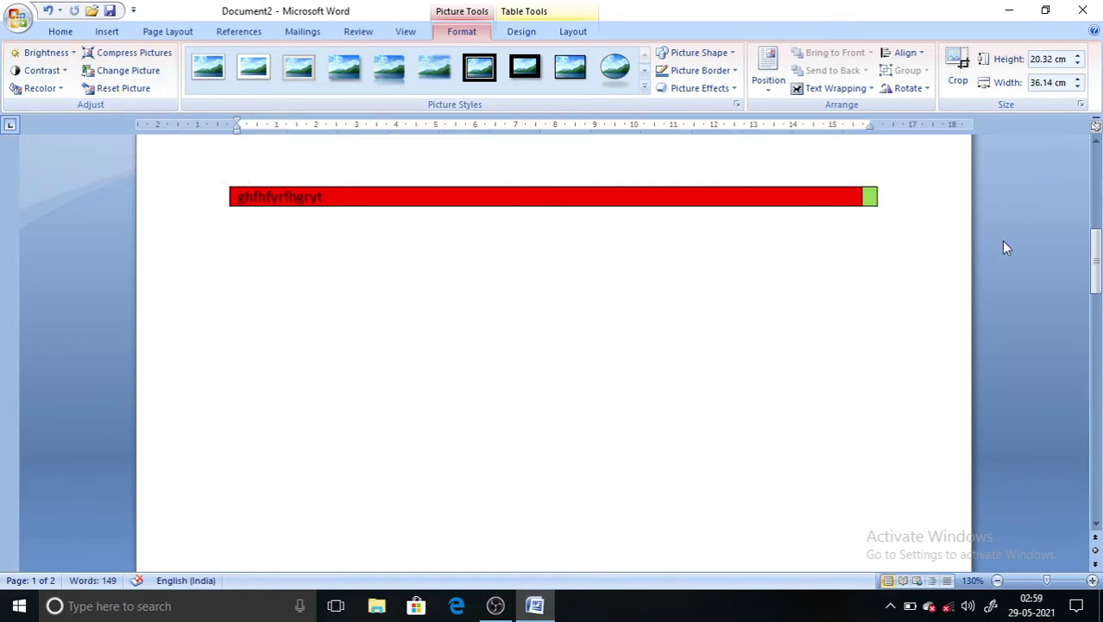
Resize the ship picture in the table to about 9 cm high and 21.08 cm wide
{"action": "left_click_drag", "start_coordinate": [1095, 273], "coordinate": [1098, 378]}
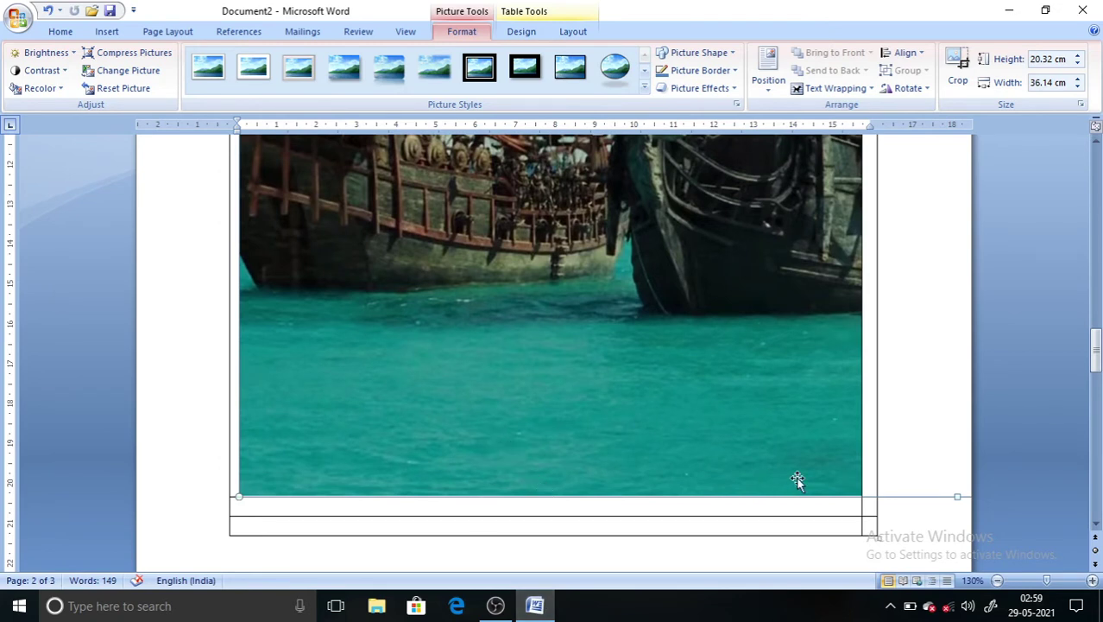
{"action": "left_click_drag", "start_coordinate": [956, 497], "coordinate": [804, 372]}
{"action": "left_click_drag", "start_coordinate": [478, 302], "coordinate": [256, 383]}
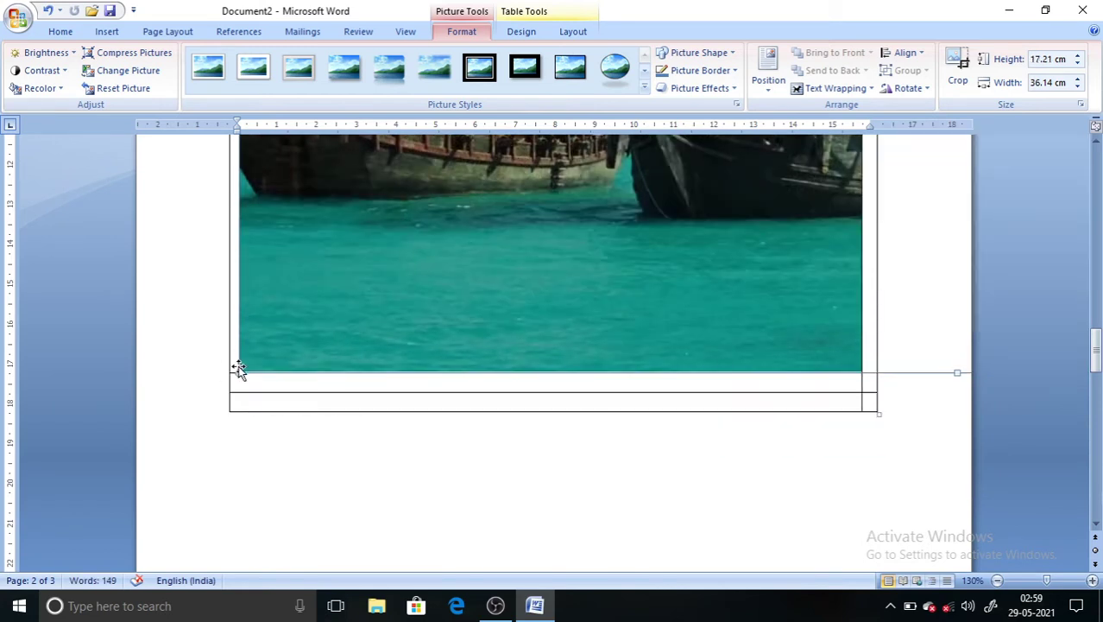
{"action": "left_click_drag", "start_coordinate": [323, 248], "coordinate": [452, 177]}
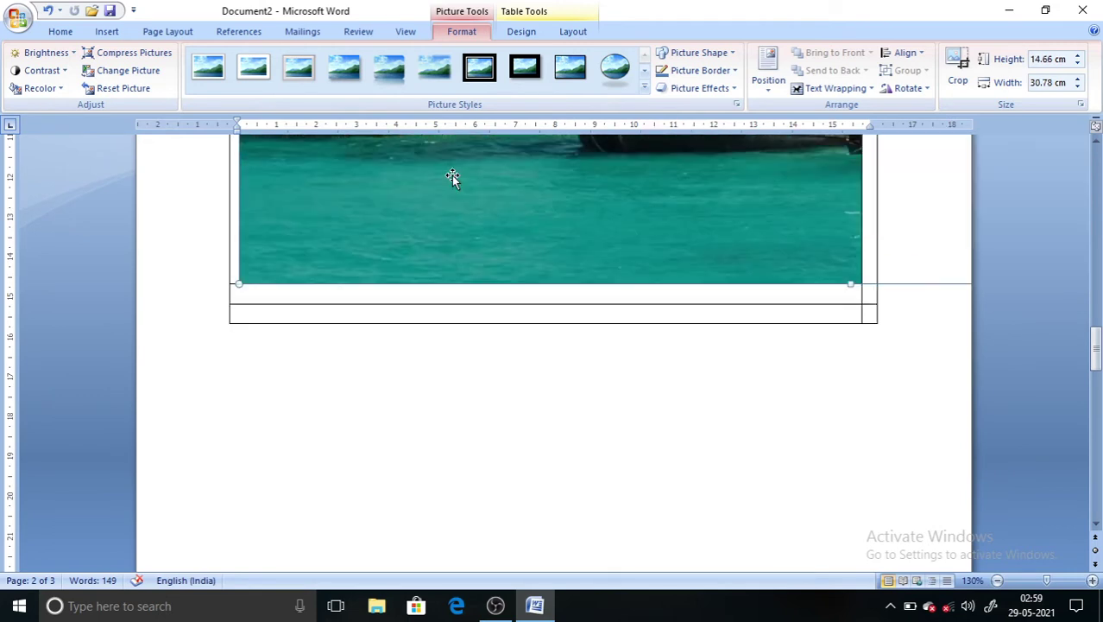
{"action": "left_click_drag", "start_coordinate": [1097, 345], "coordinate": [1099, 302]}
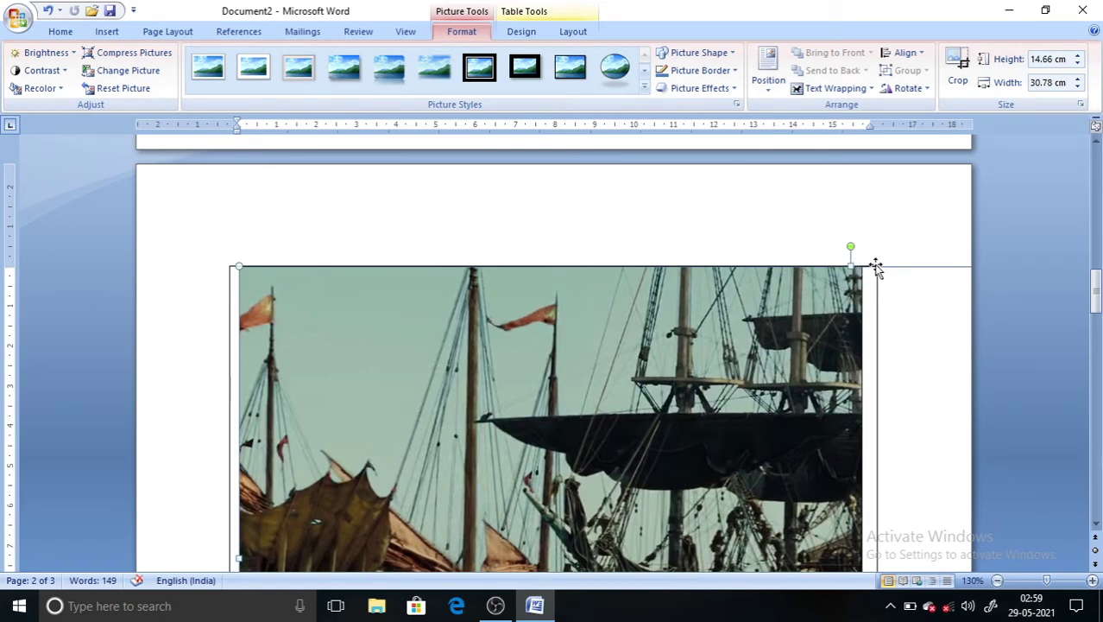
{"action": "left_click_drag", "start_coordinate": [851, 266], "coordinate": [1098, 313]}
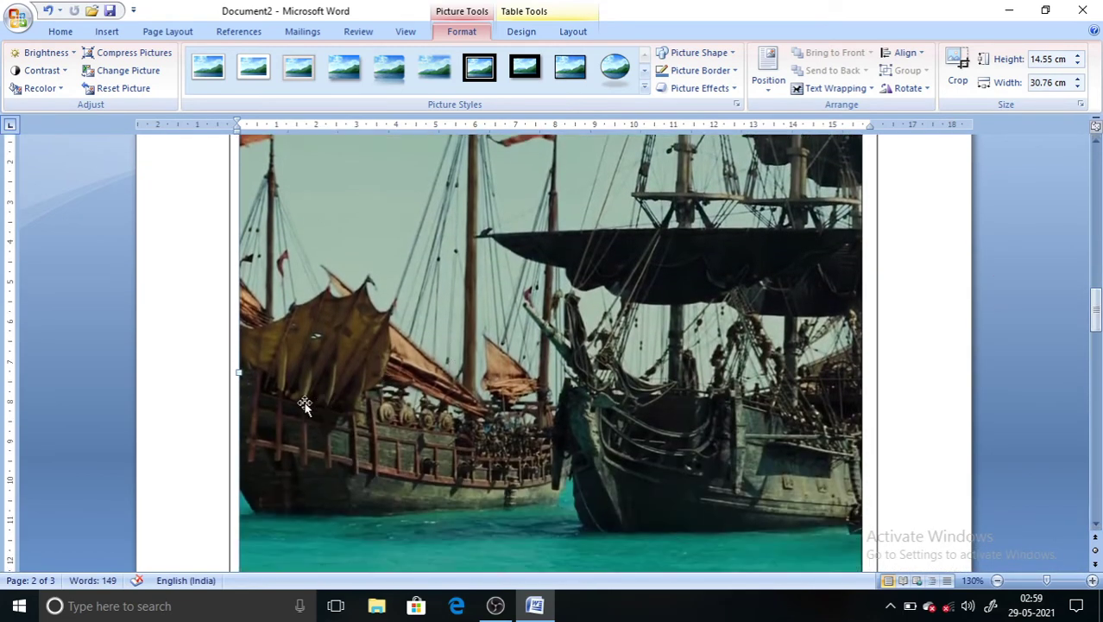
{"action": "left_click_drag", "start_coordinate": [239, 372], "coordinate": [625, 373]}
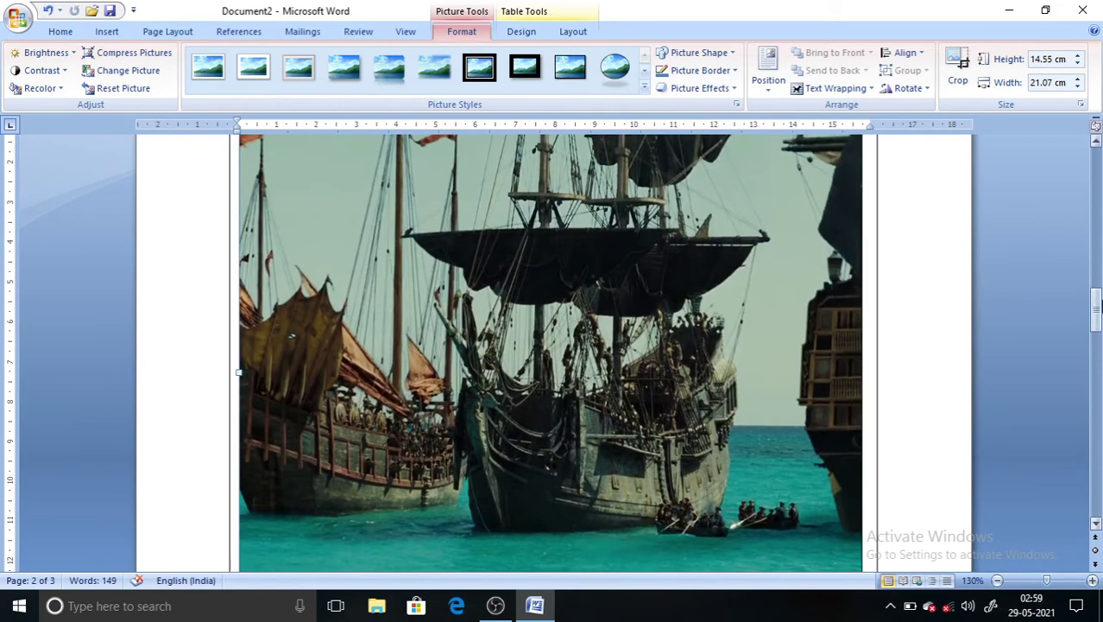
{"action": "left_click_drag", "start_coordinate": [1098, 297], "coordinate": [1098, 328]}
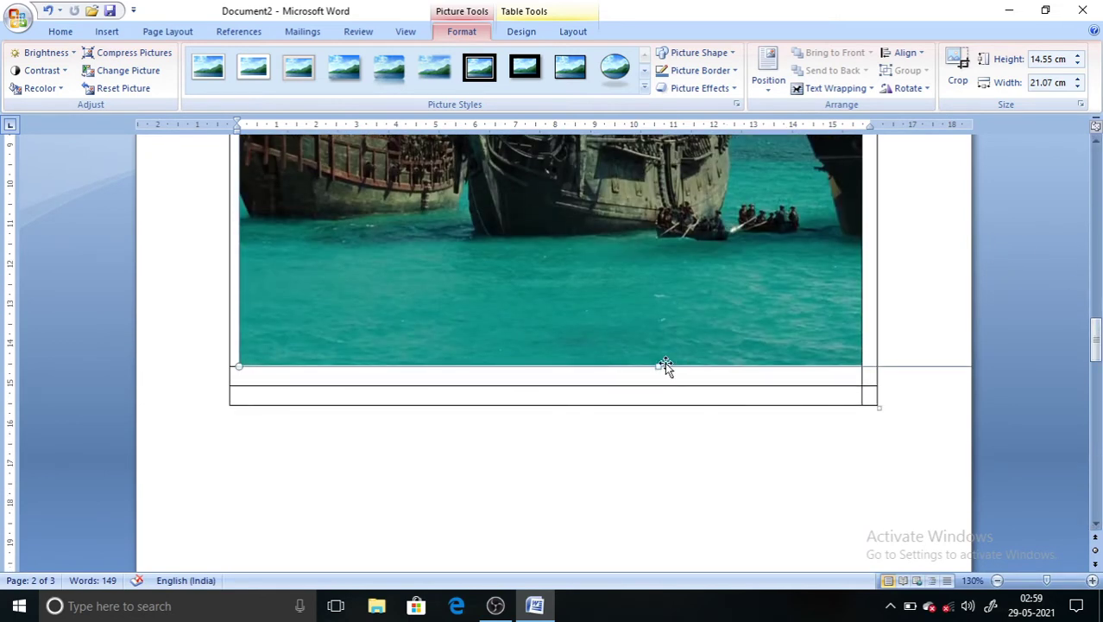
{"action": "left_click_drag", "start_coordinate": [659, 363], "coordinate": [625, 143]}
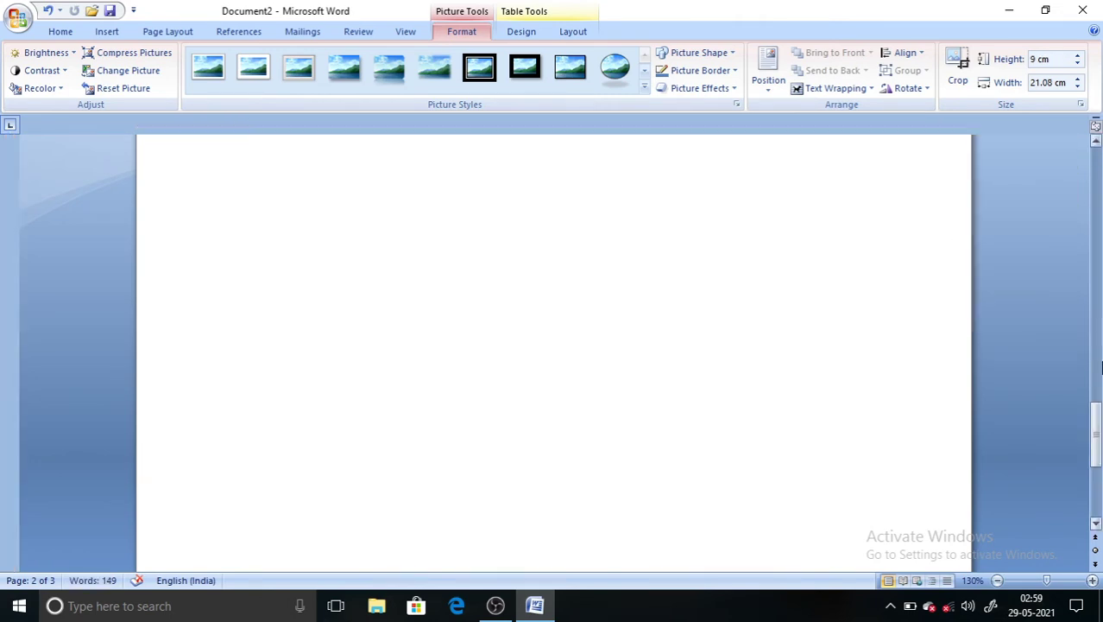
{"action": "left_click_drag", "start_coordinate": [1098, 414], "coordinate": [1097, 255]}
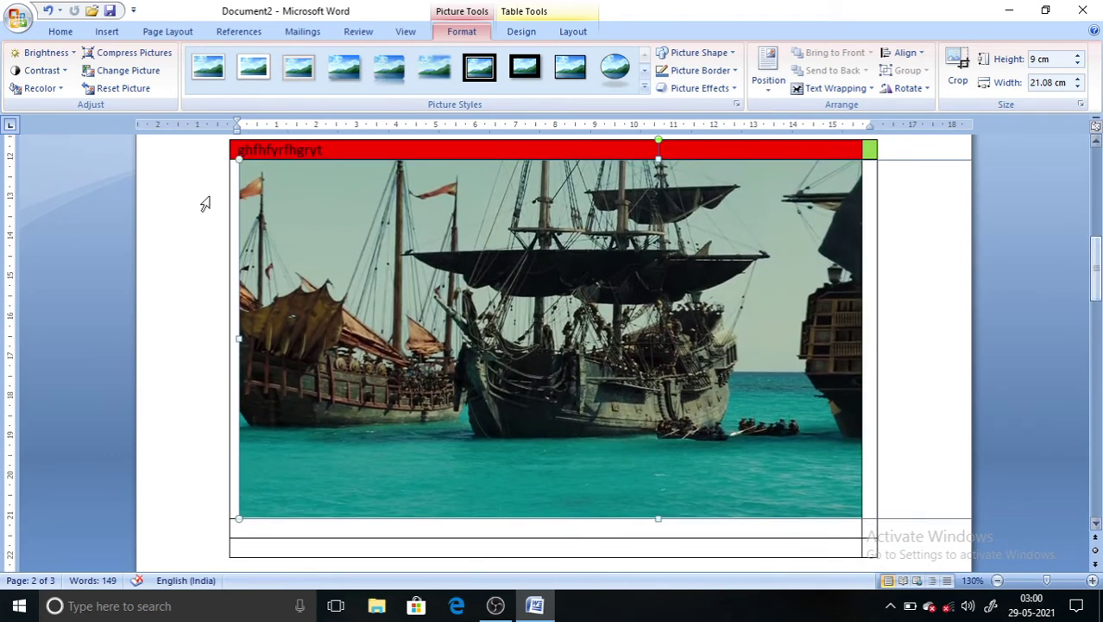
Search the clip art for "flowers" and insert the white roses clip into the first cell of the table's third row
{"action": "left_click", "coordinate": [106, 32]}
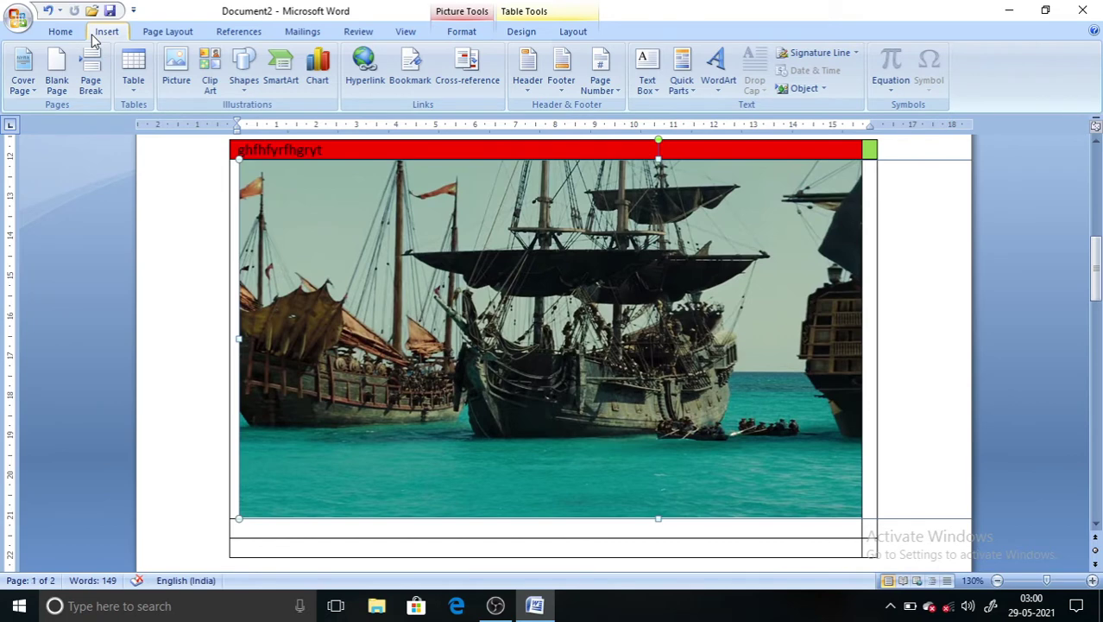
{"action": "left_click", "coordinate": [210, 73]}
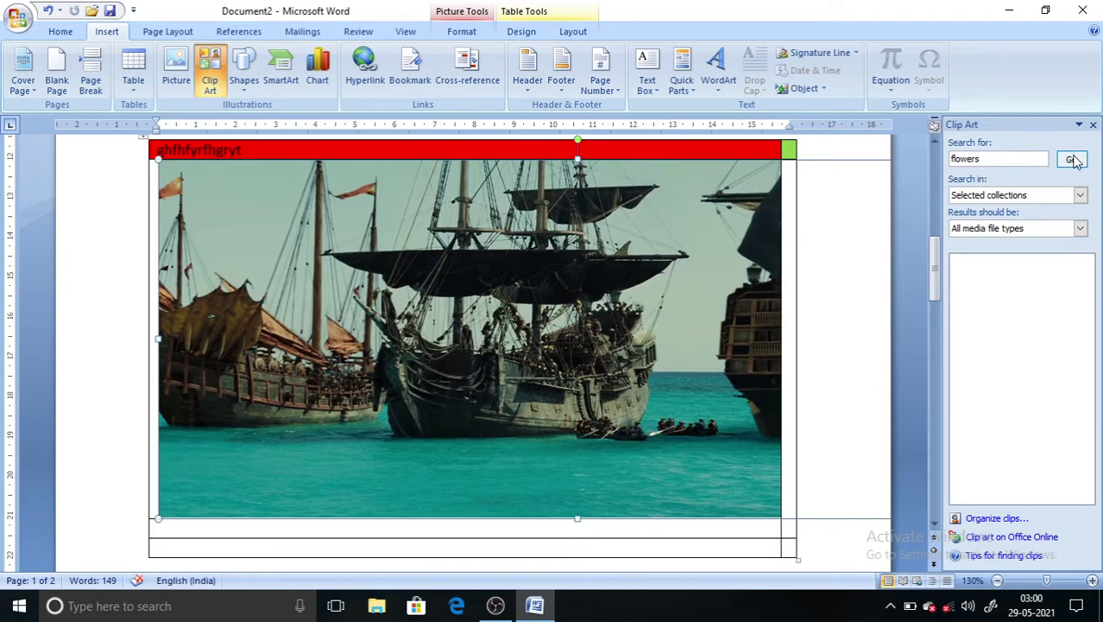
{"action": "left_click", "coordinate": [1072, 161]}
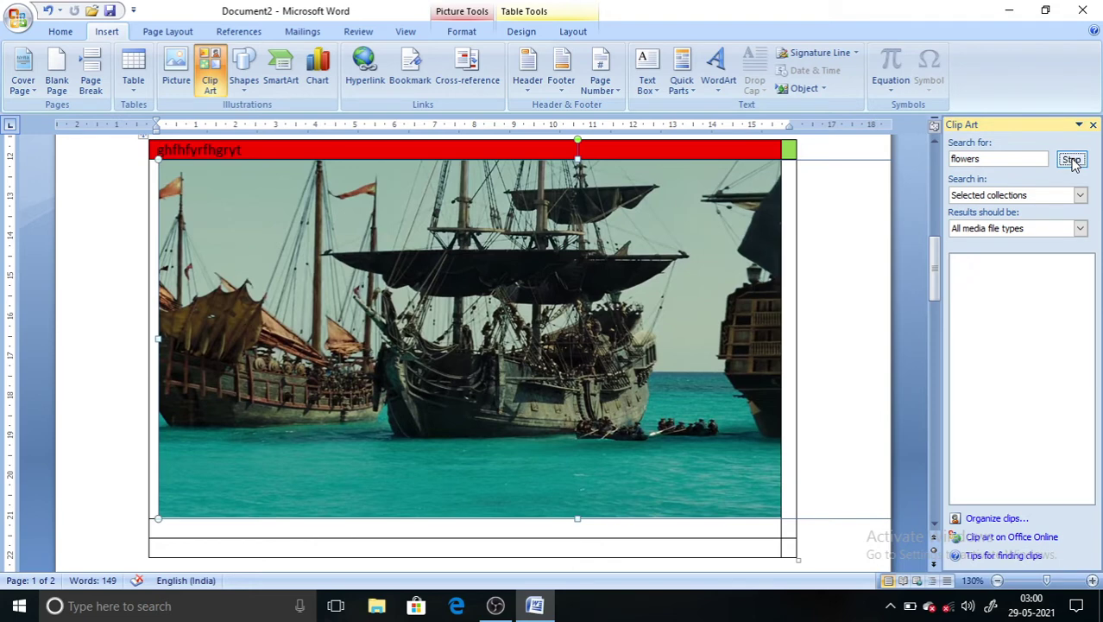
{"action": "left_click", "coordinate": [1072, 161]}
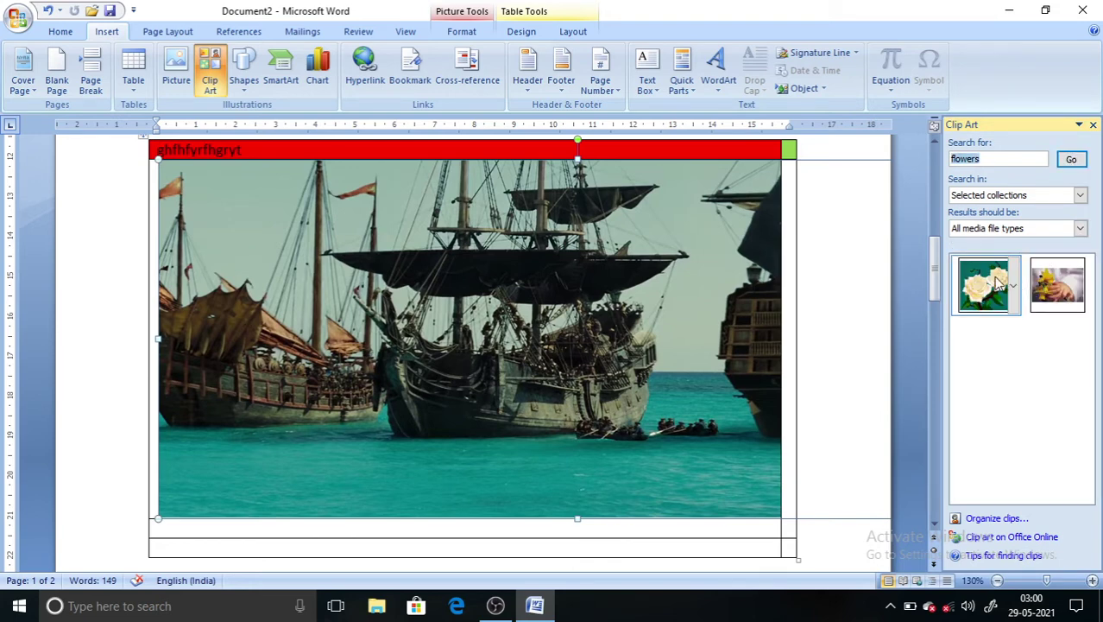
{"action": "left_click_drag", "start_coordinate": [991, 281], "coordinate": [833, 366]}
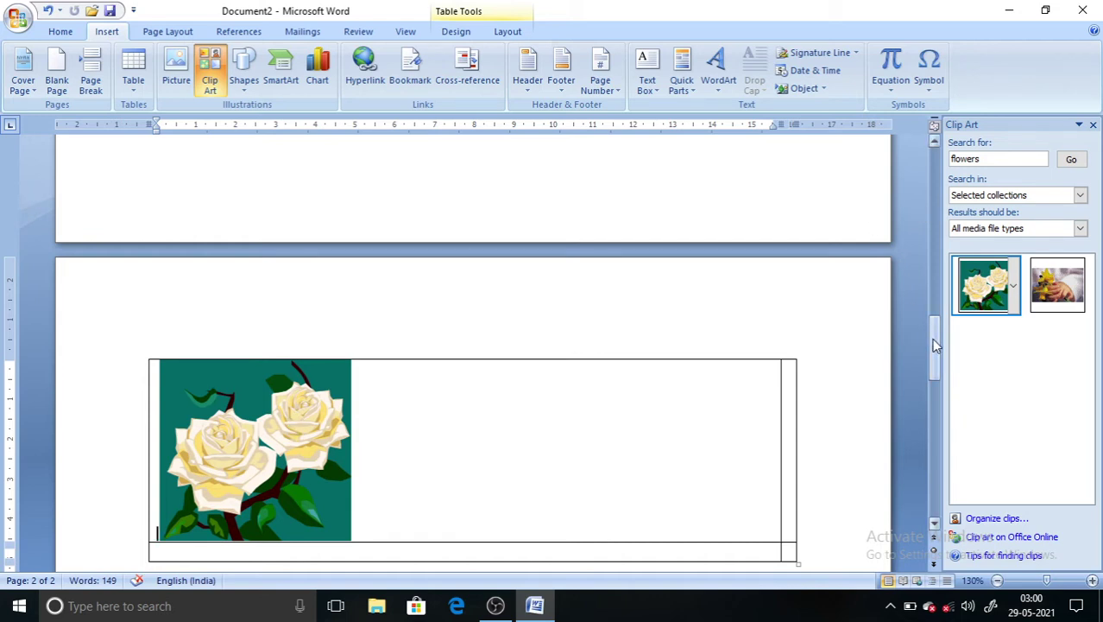
Search the clip art for "animals" and insert the rabbit clip on the blank line below the table
{"action": "left_click_drag", "start_coordinate": [933, 344], "coordinate": [954, 264]}
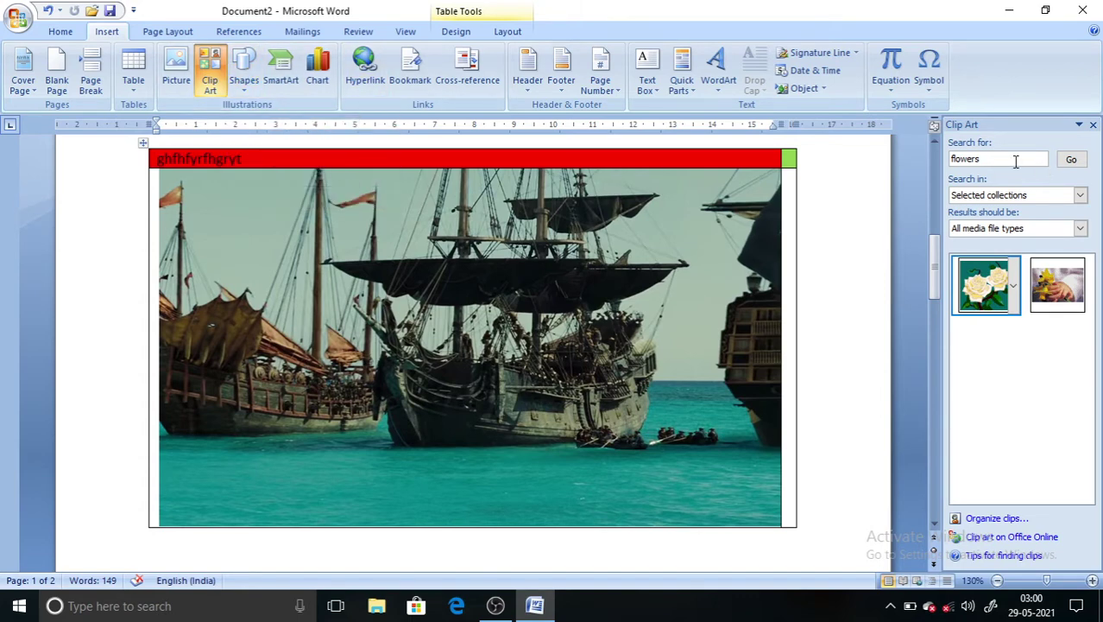
{"action": "left_click", "coordinate": [1016, 161]}
{"action": "key", "text": "BackSpace"}
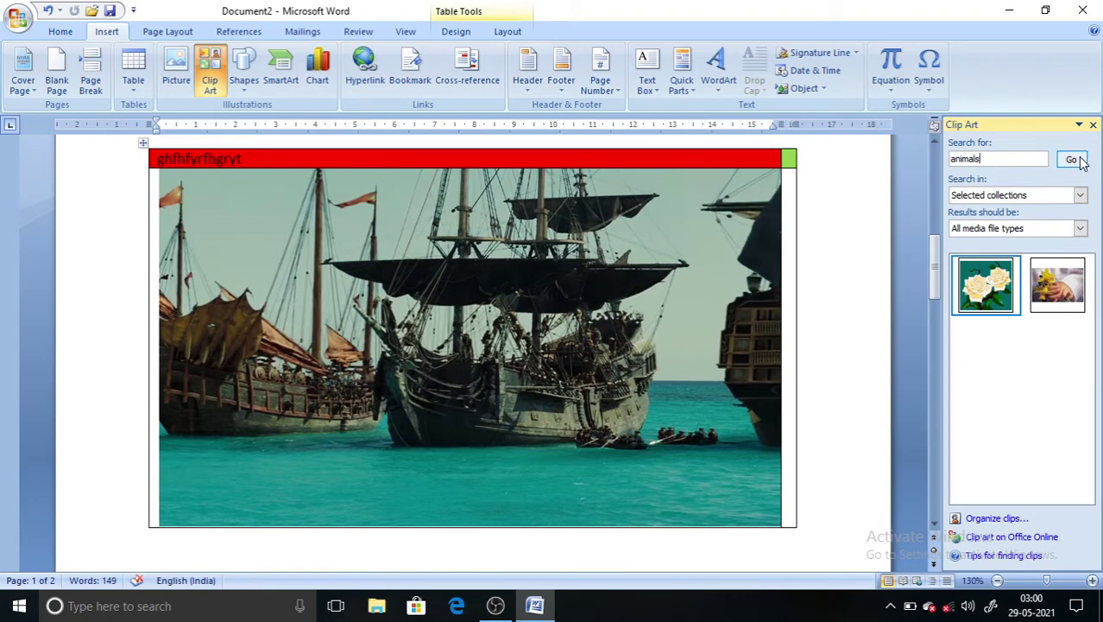
{"action": "left_click", "coordinate": [1071, 159]}
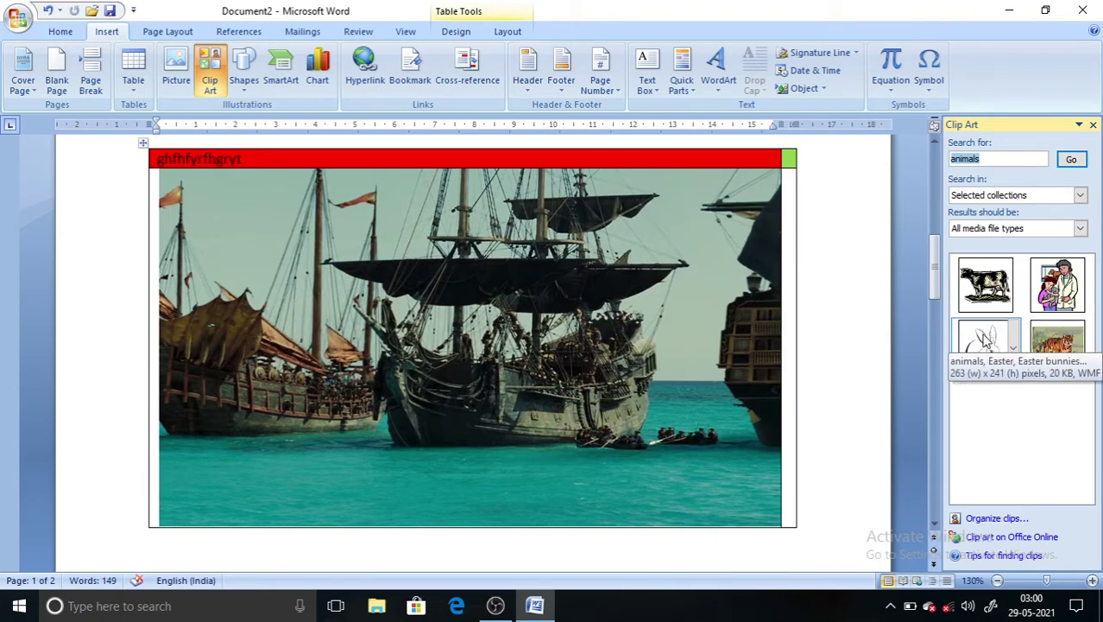
{"action": "left_click_drag", "start_coordinate": [932, 262], "coordinate": [932, 515]}
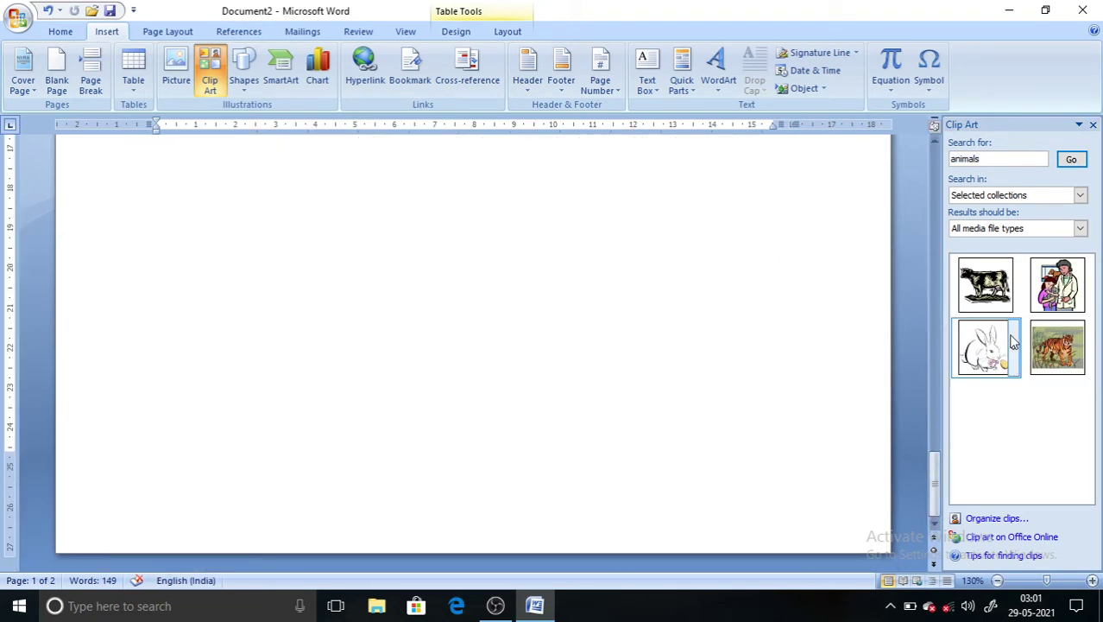
{"action": "left_click_drag", "start_coordinate": [876, 370], "coordinate": [701, 342]}
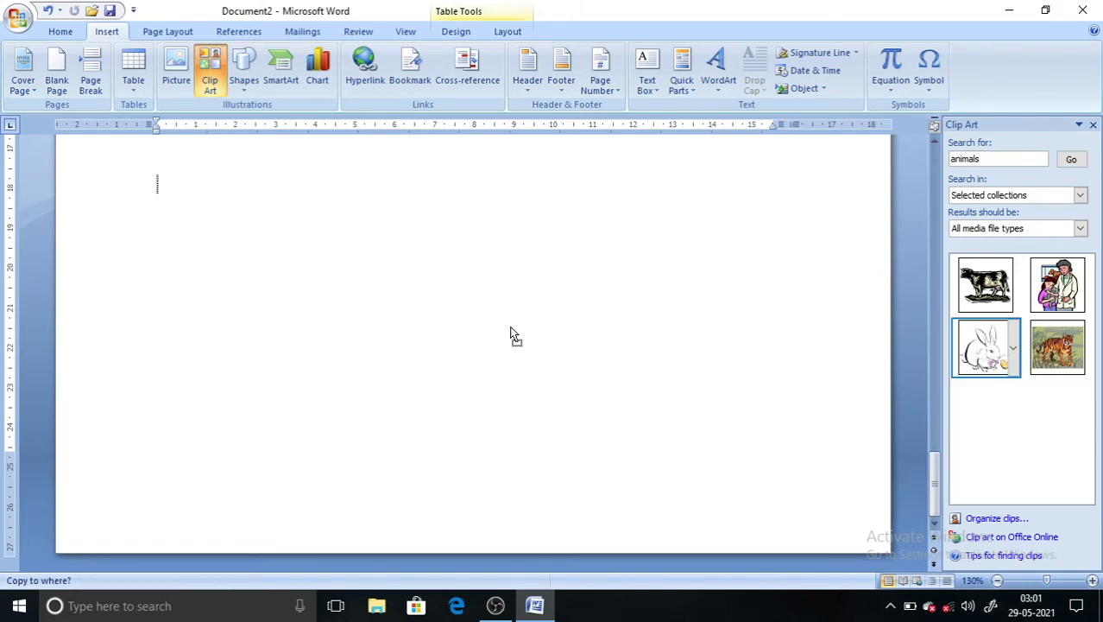
{"action": "left_click_drag", "start_coordinate": [510, 333], "coordinate": [507, 331]}
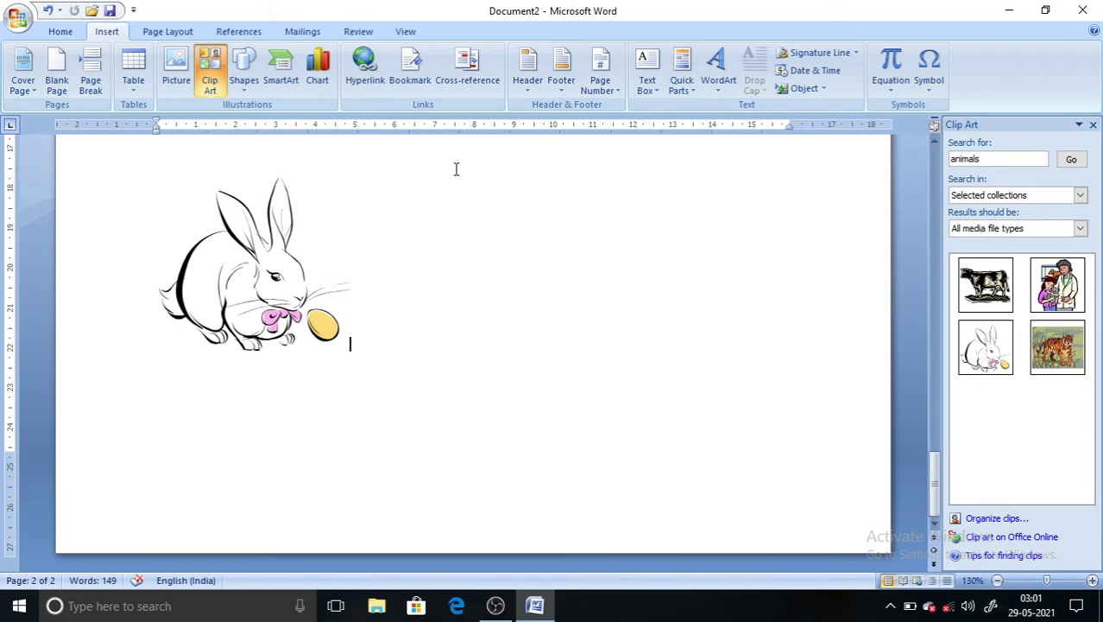
Draw a right block arrow about 0.95 cm high and 3.21 cm wide beside the rabbit clip
{"action": "left_click", "coordinate": [245, 84]}
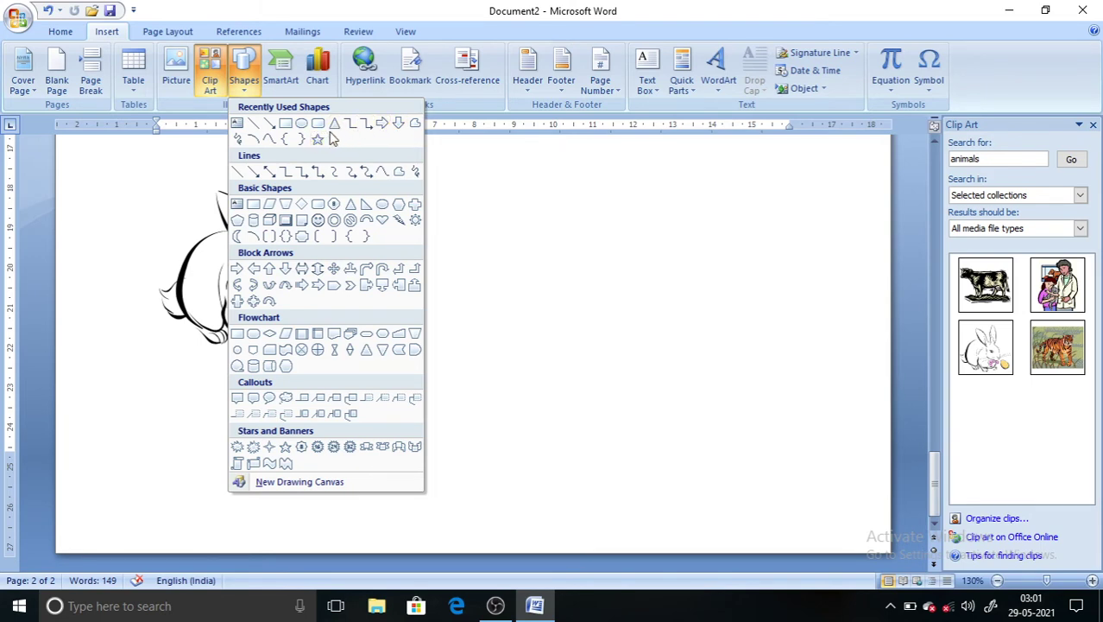
{"action": "left_click", "coordinate": [380, 127]}
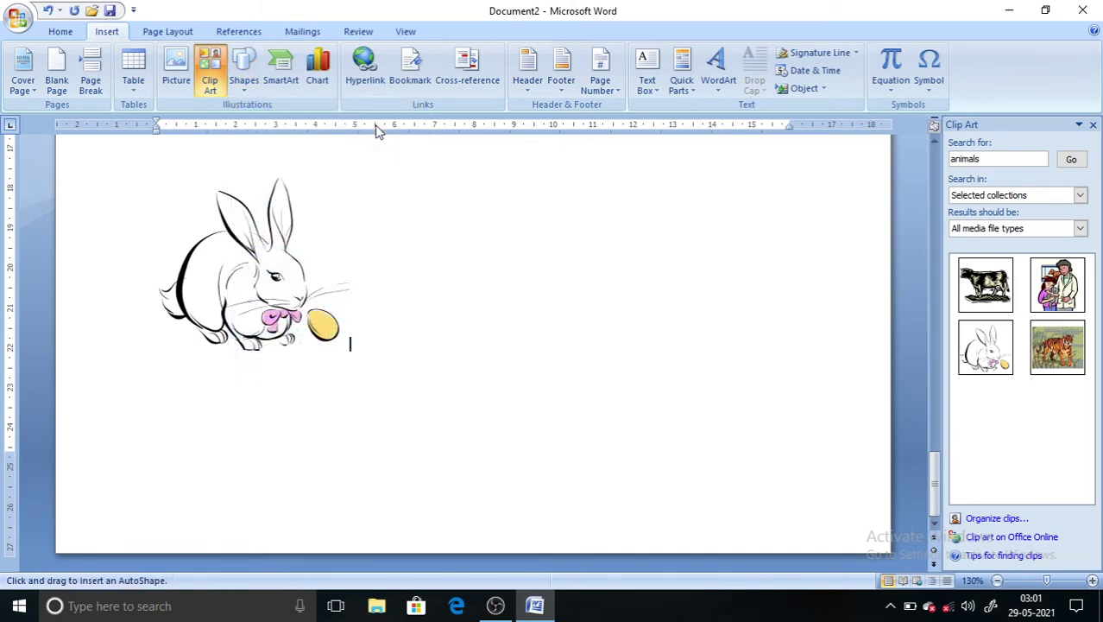
{"action": "left_click_drag", "start_coordinate": [390, 248], "coordinate": [517, 288]}
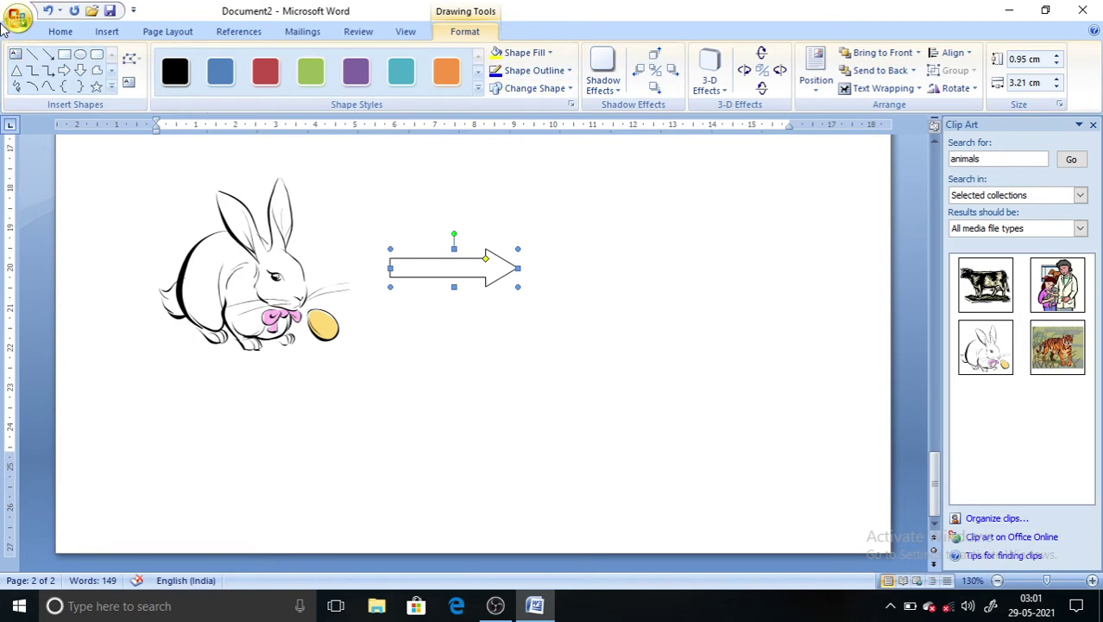
Draw a rectangle about 2.89 cm high and 5.81 cm wide below the block arrow
{"action": "left_click", "coordinate": [106, 31]}
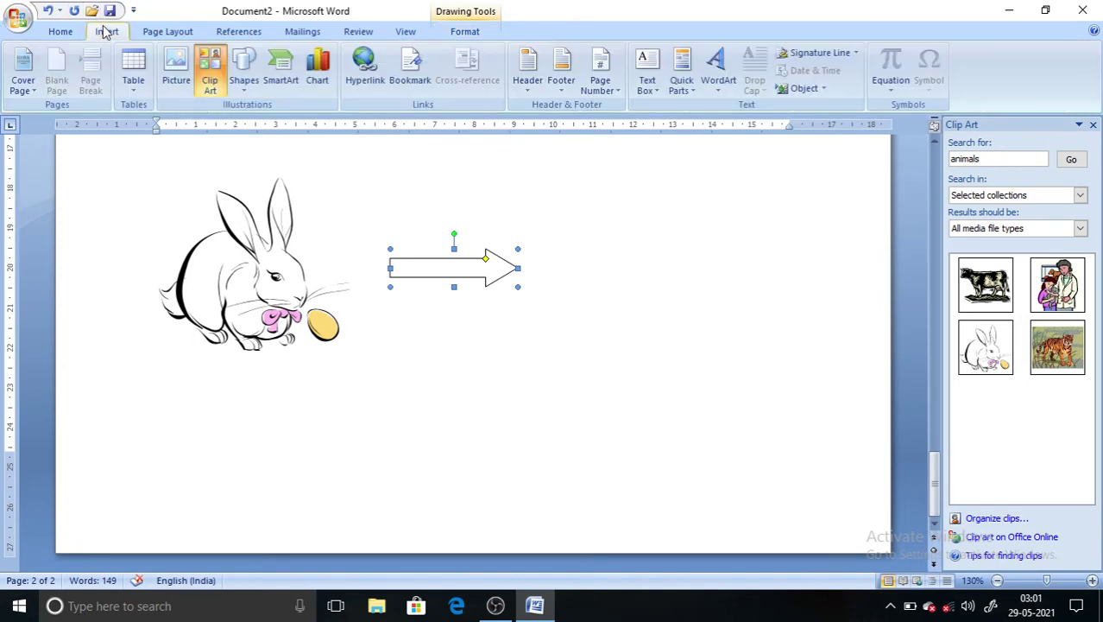
{"action": "left_click", "coordinate": [245, 69]}
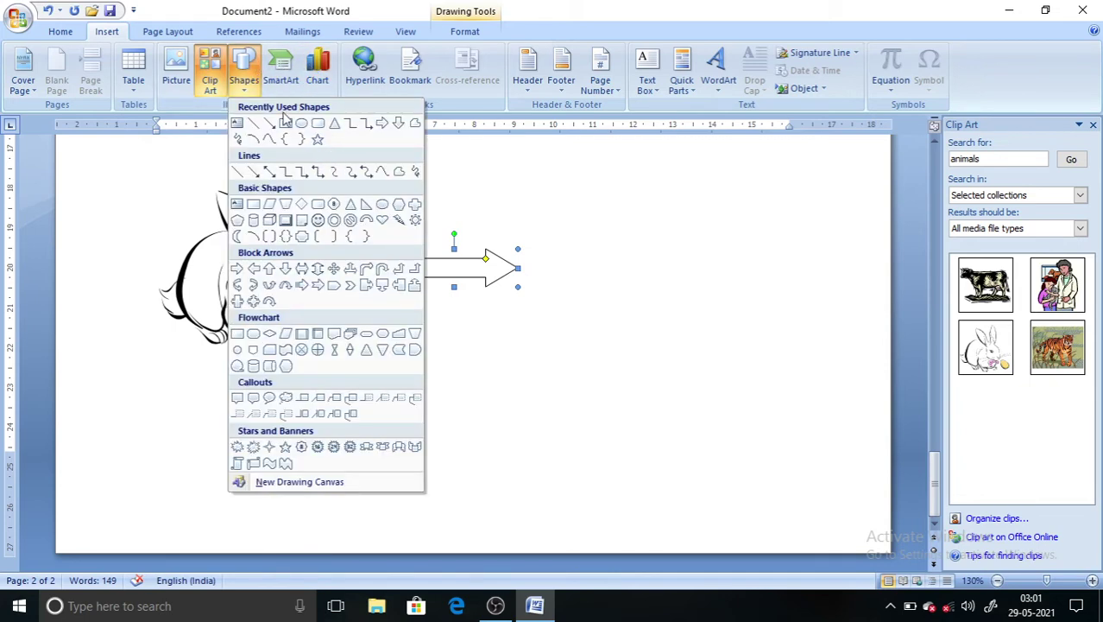
{"action": "left_click", "coordinate": [285, 124]}
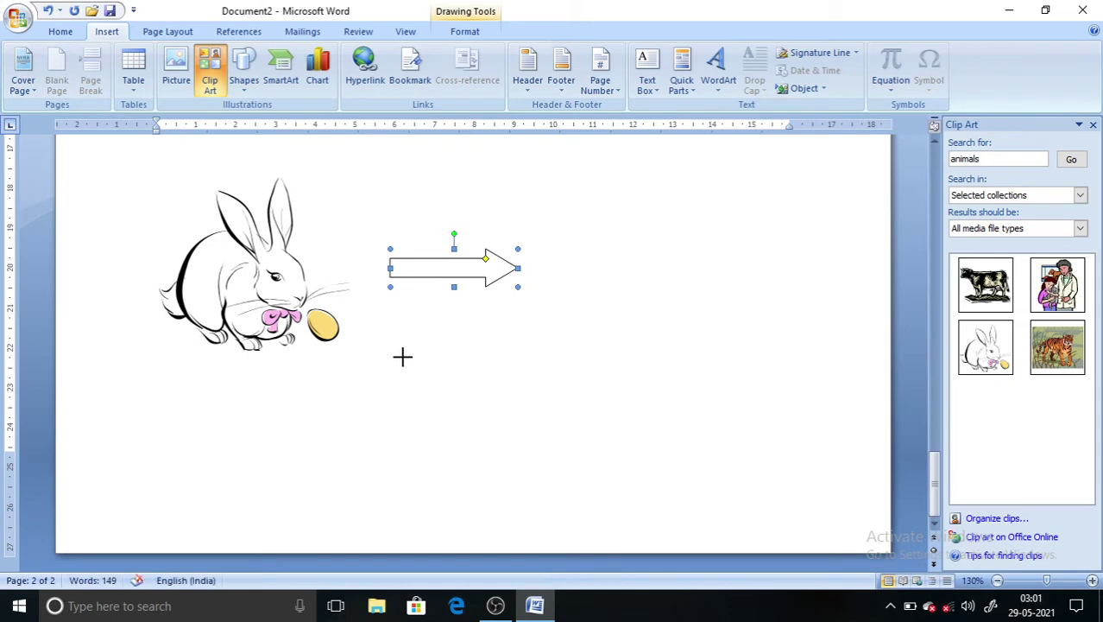
{"action": "mouse_move", "coordinate": [404, 357]}
{"action": "left_mouse_down"}
{"action": "mouse_move", "coordinate": [594, 468]}
{"action": "mouse_move", "coordinate": [635, 472]}
{"action": "left_mouse_up"}
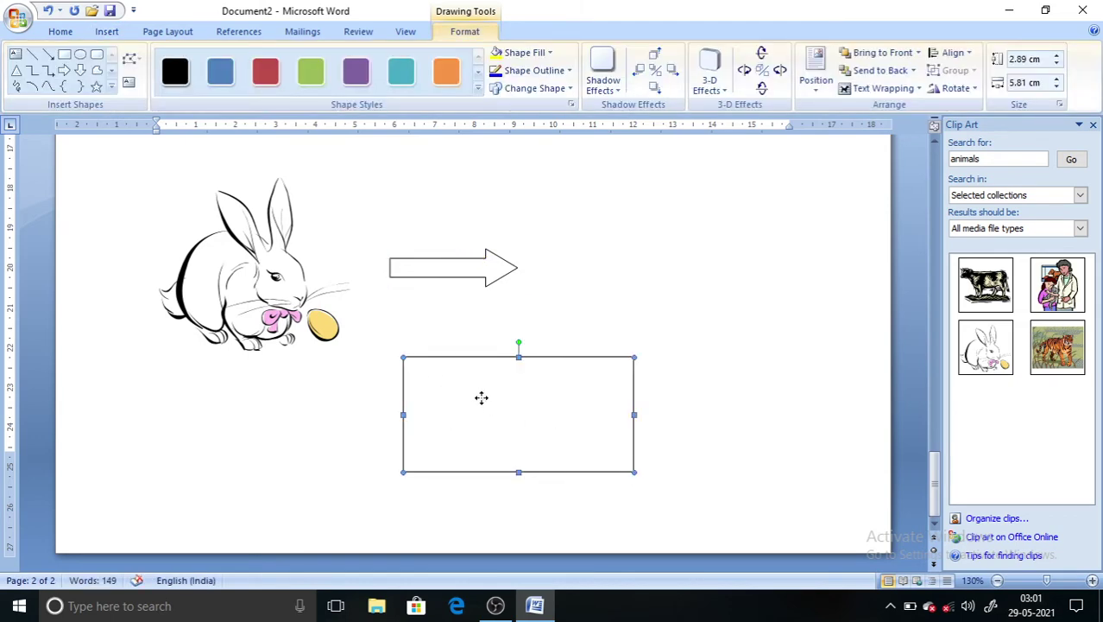
Look through the built-in text box designs and the WordArt styles
{"action": "left_click", "coordinate": [105, 32]}
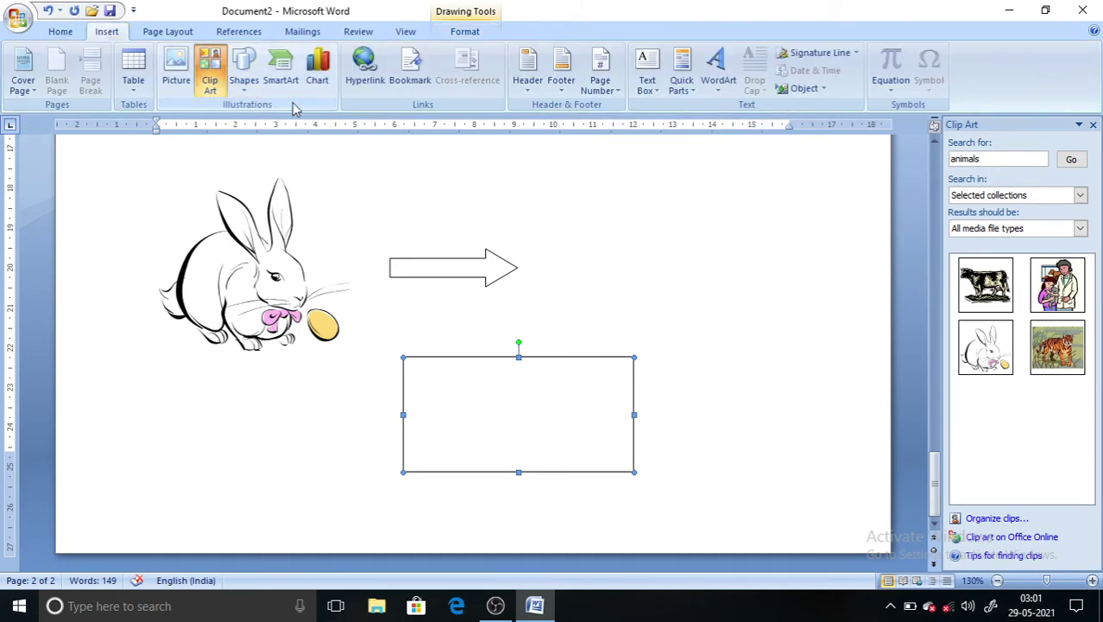
{"action": "left_click", "coordinate": [648, 78]}
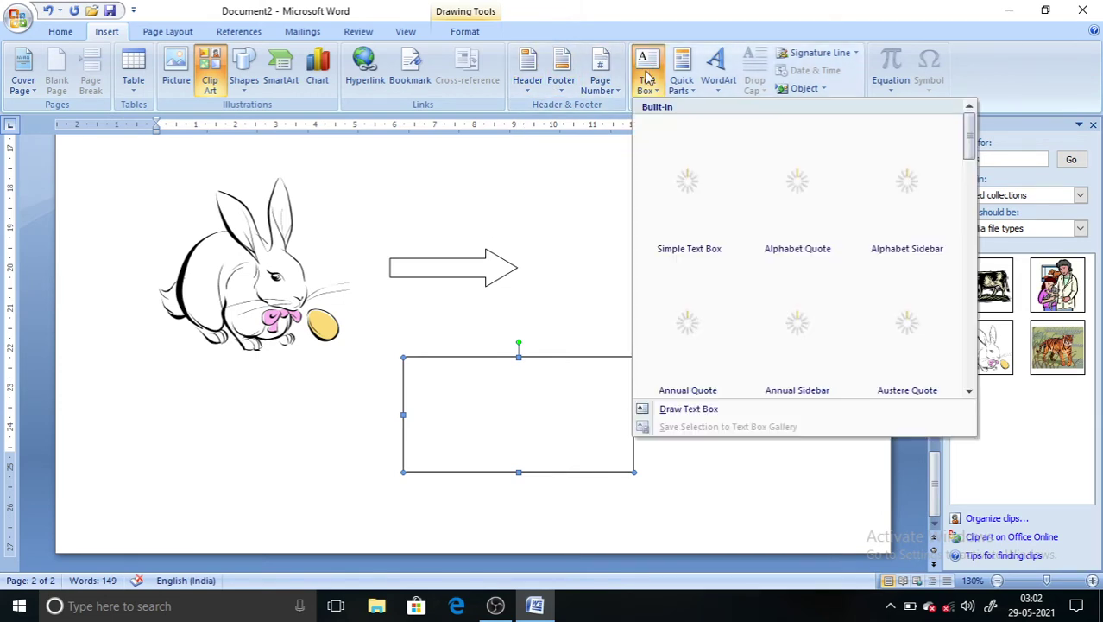
{"action": "left_click", "coordinate": [577, 197]}
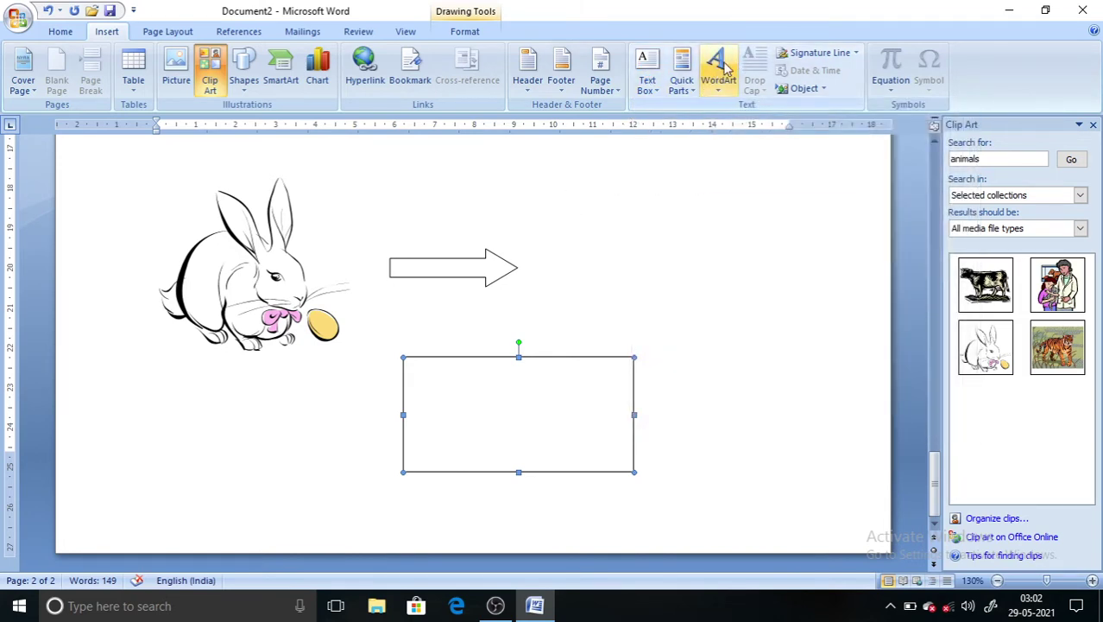
{"action": "left_click", "coordinate": [721, 69]}
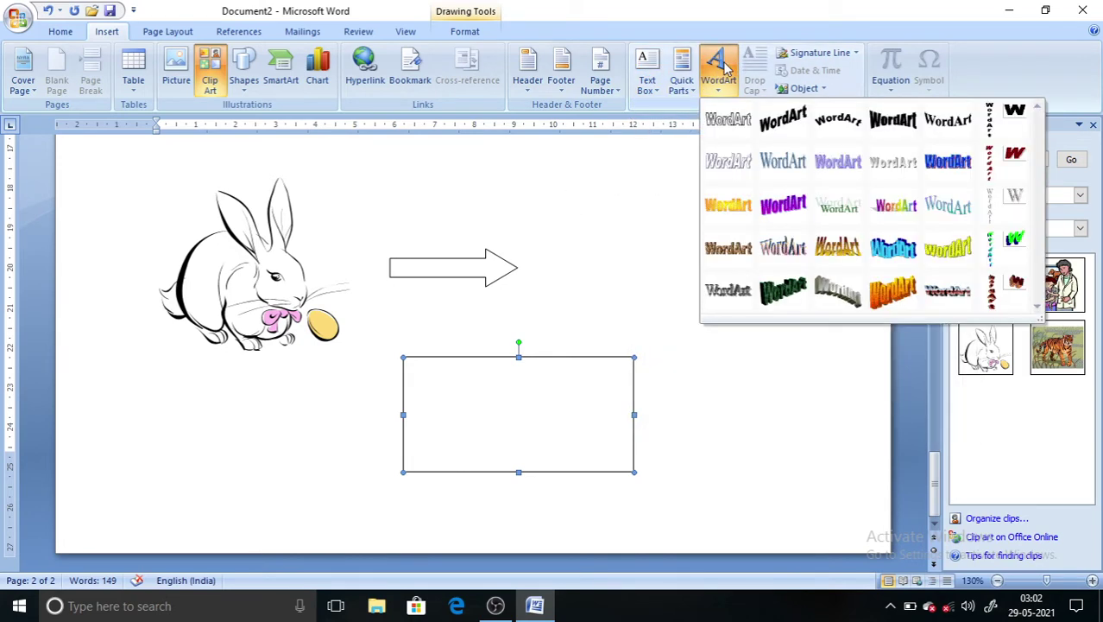
{"action": "left_click", "coordinate": [659, 161]}
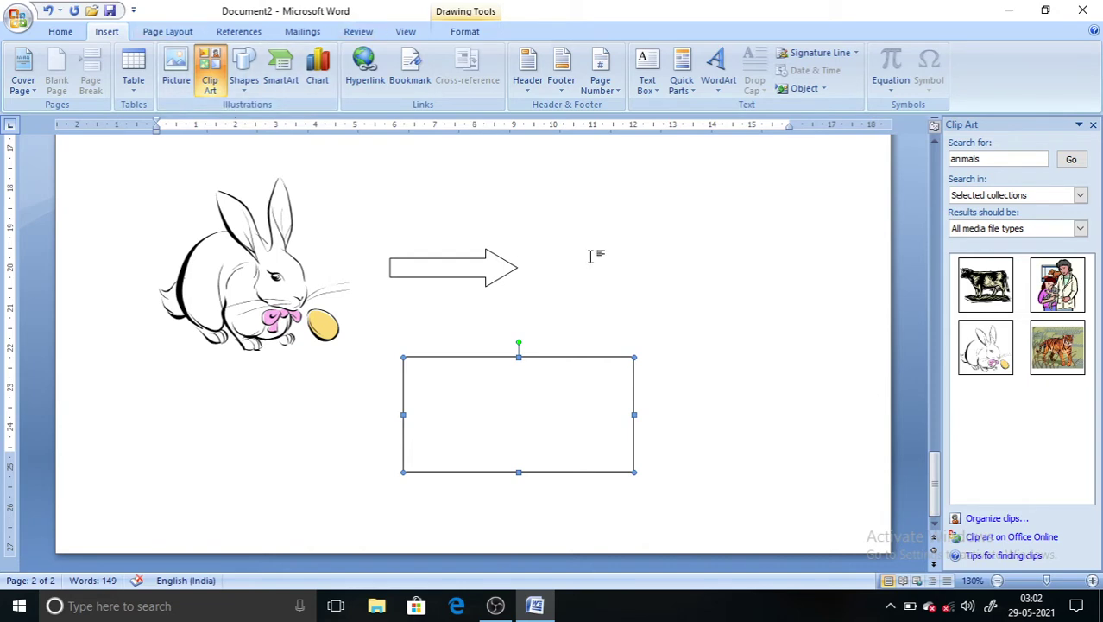
{"action": "left_click", "coordinate": [519, 392]}
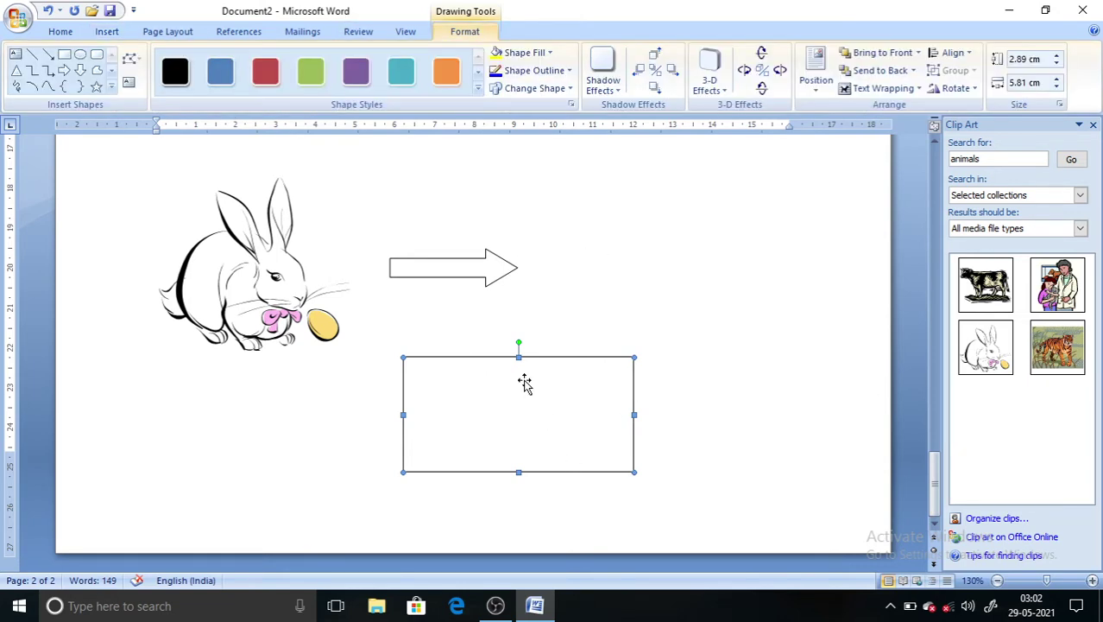
Insert a clustered column chart with the default sample data and close its Excel data sheet
{"action": "left_click", "coordinate": [100, 34]}
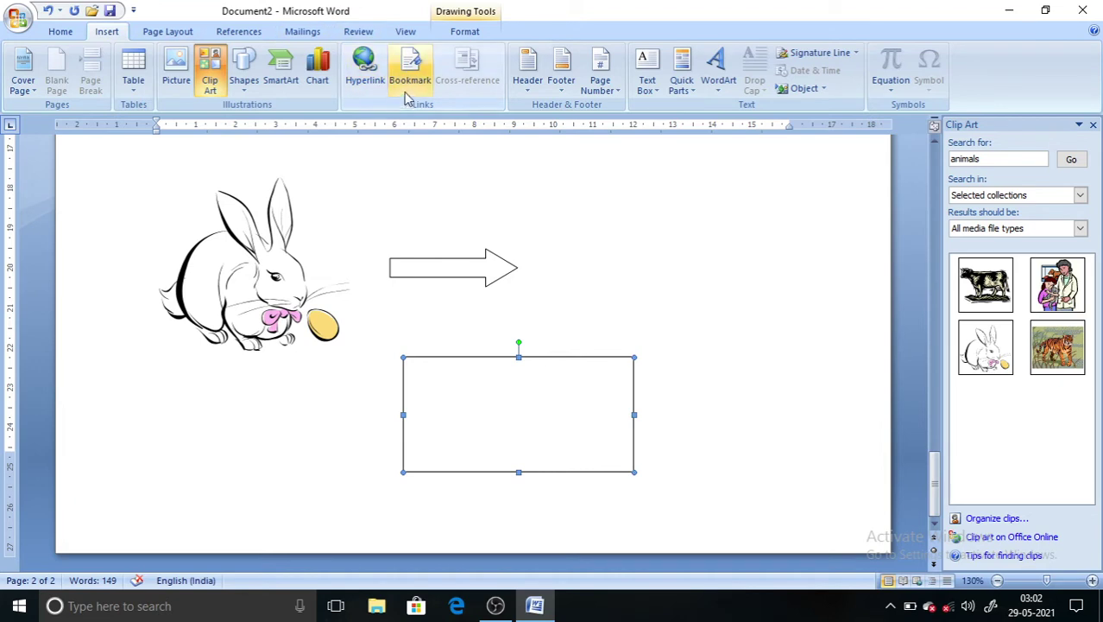
{"action": "left_click", "coordinate": [314, 71]}
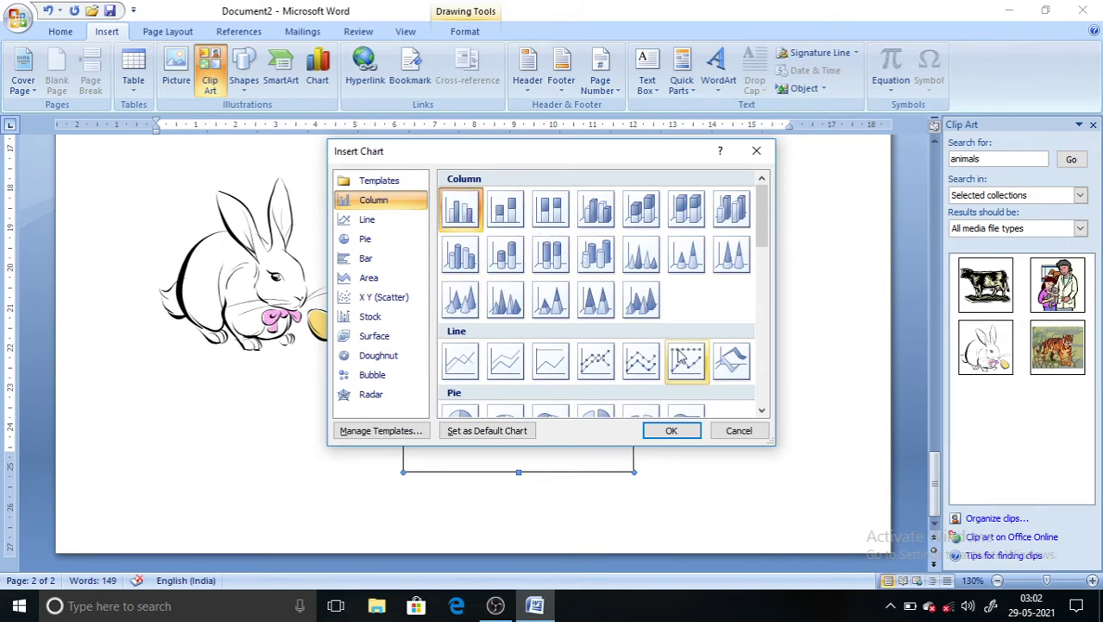
{"action": "left_click", "coordinate": [684, 429]}
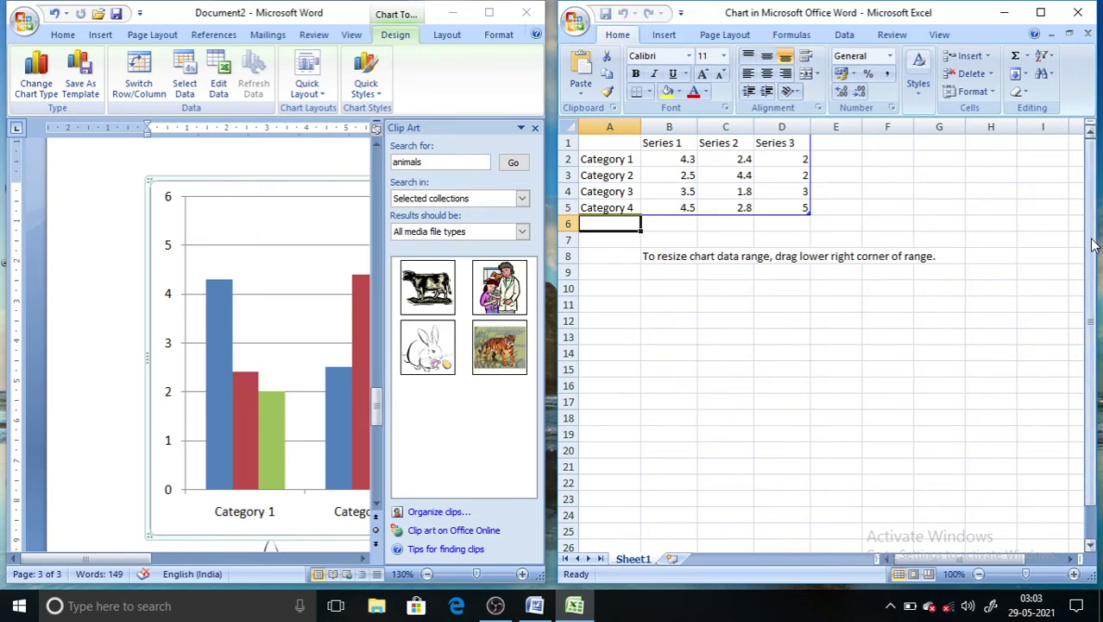
{"action": "left_click_drag", "start_coordinate": [1093, 246], "coordinate": [1093, 270]}
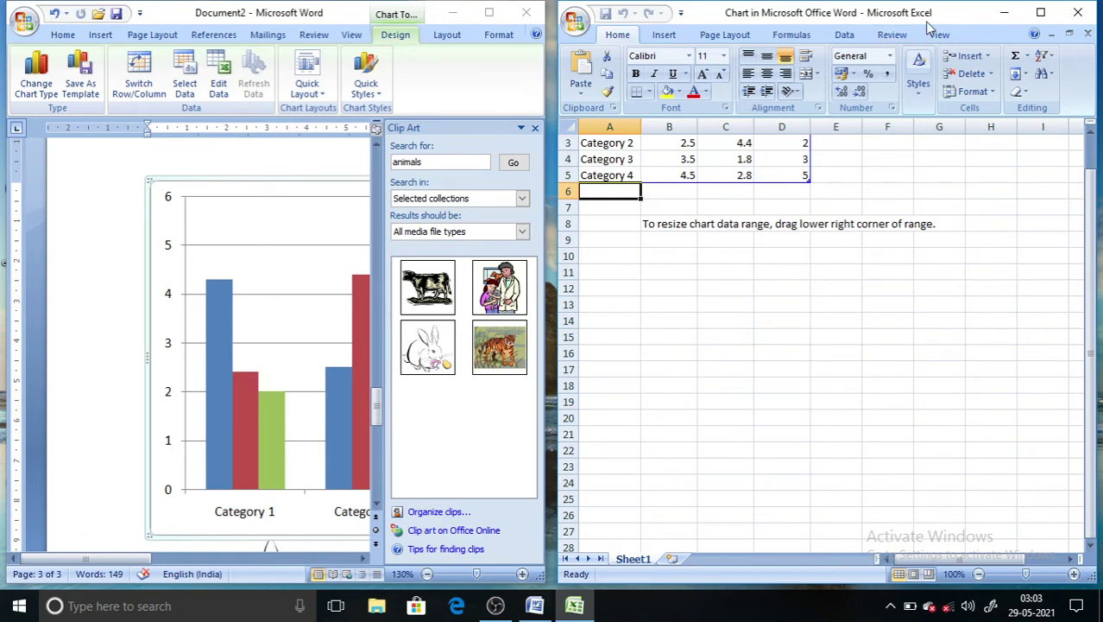
{"action": "left_click", "coordinate": [1075, 15]}
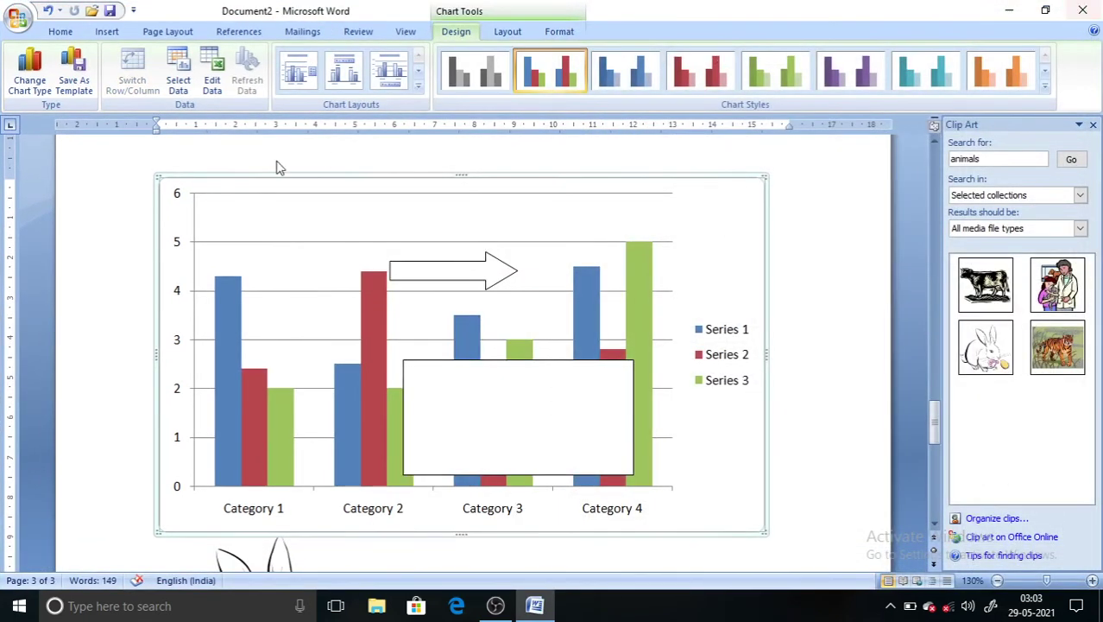
Reshape the rectangle covering the chart to about 0.77 cm high so that it sits below the chart
{"action": "left_click", "coordinate": [507, 412]}
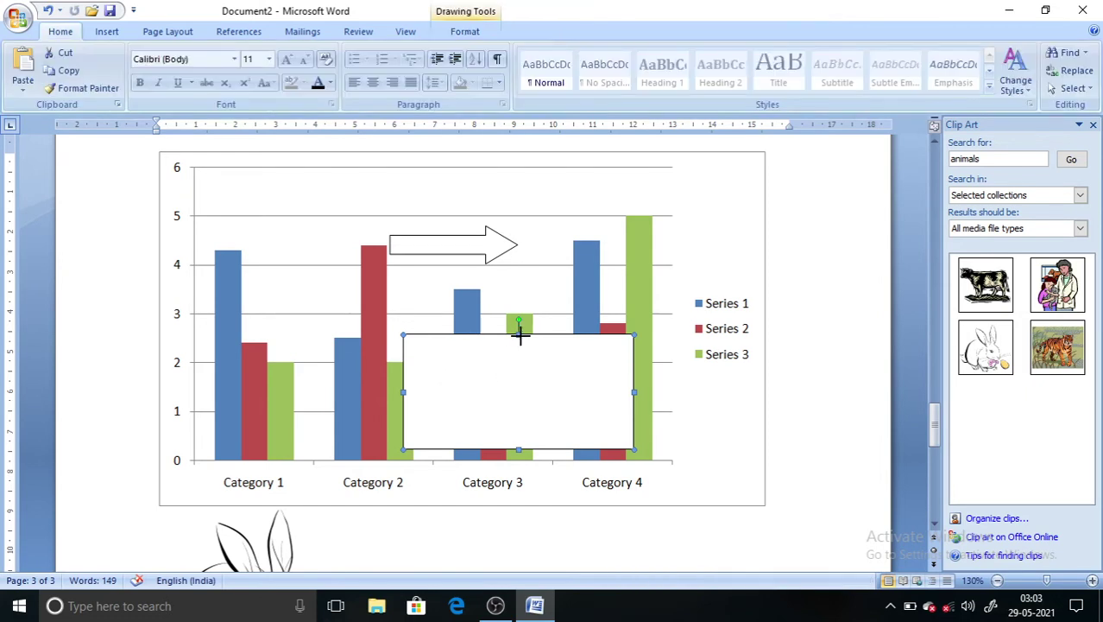
{"action": "left_click_drag", "start_coordinate": [519, 335], "coordinate": [607, 561]}
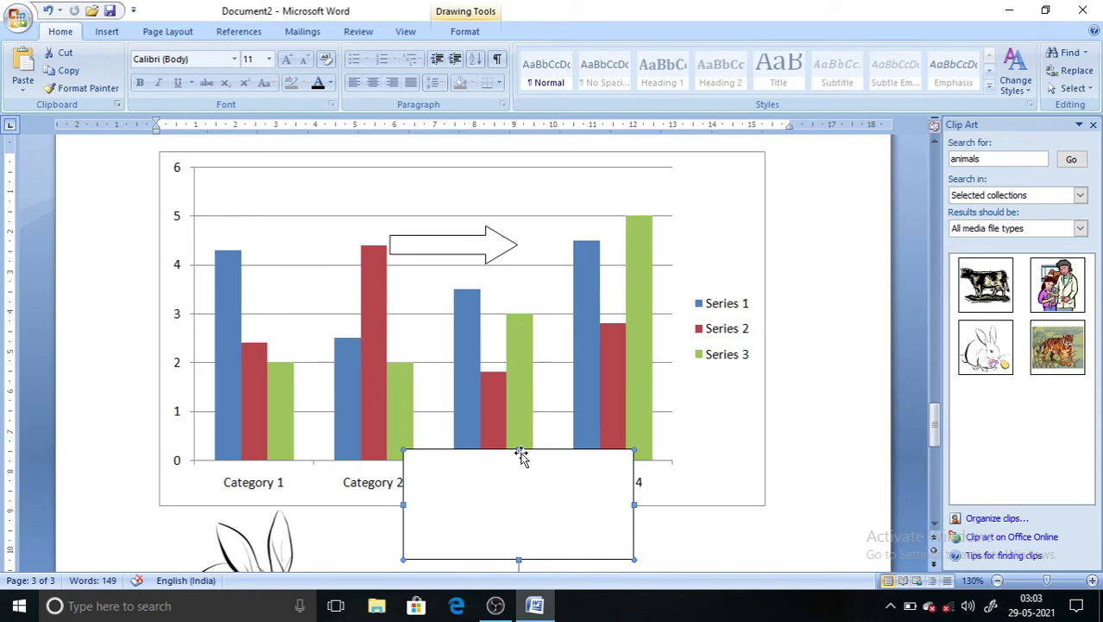
{"action": "left_click_drag", "start_coordinate": [518, 449], "coordinate": [519, 529]}
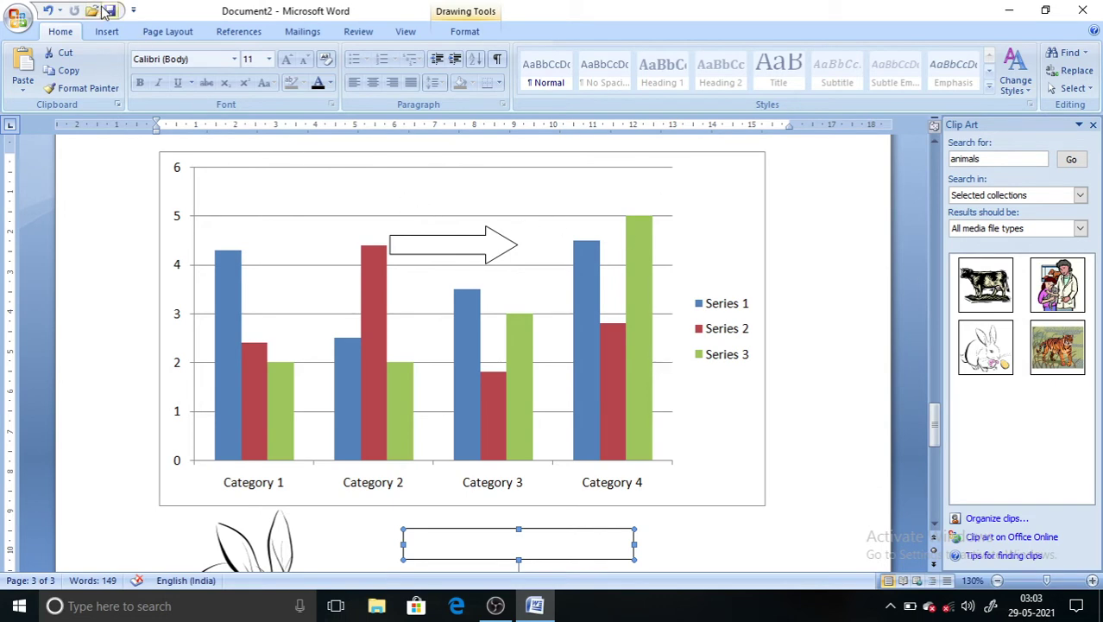
Examine the ribbon commands for inserting, page layout, references, mailings, review, view and shape formatting
{"action": "left_click", "coordinate": [108, 31]}
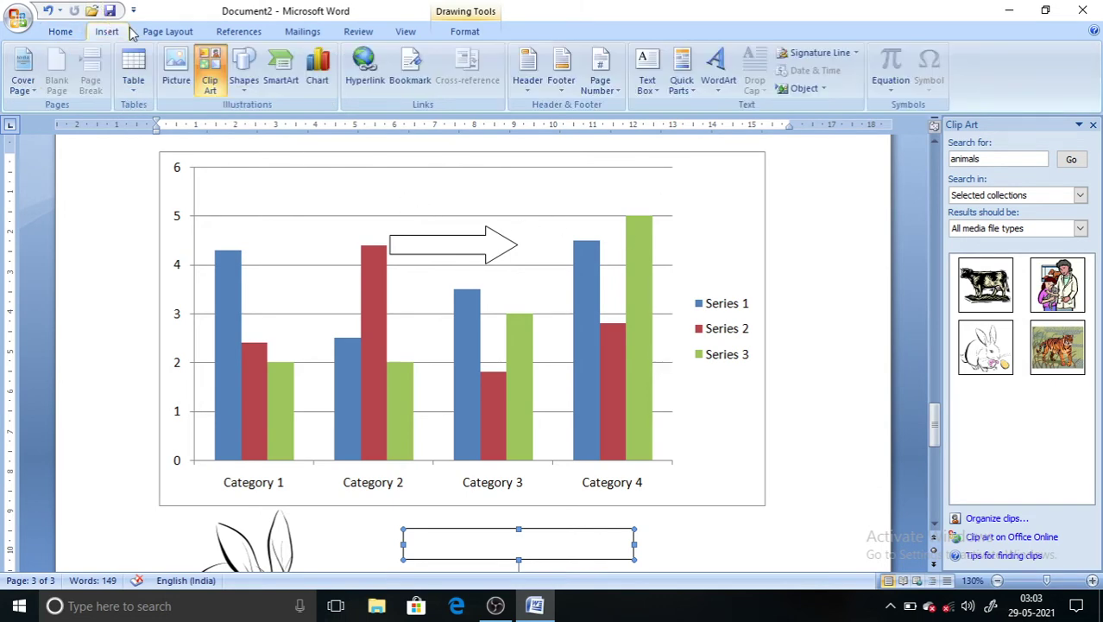
{"action": "left_click", "coordinate": [162, 35]}
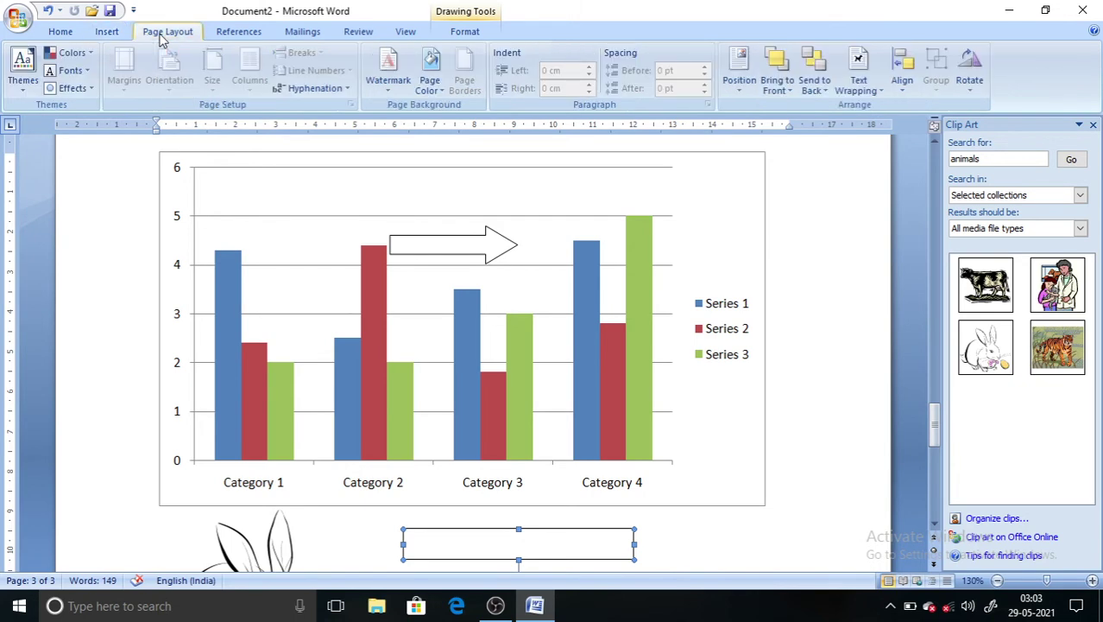
{"action": "left_click", "coordinate": [233, 32]}
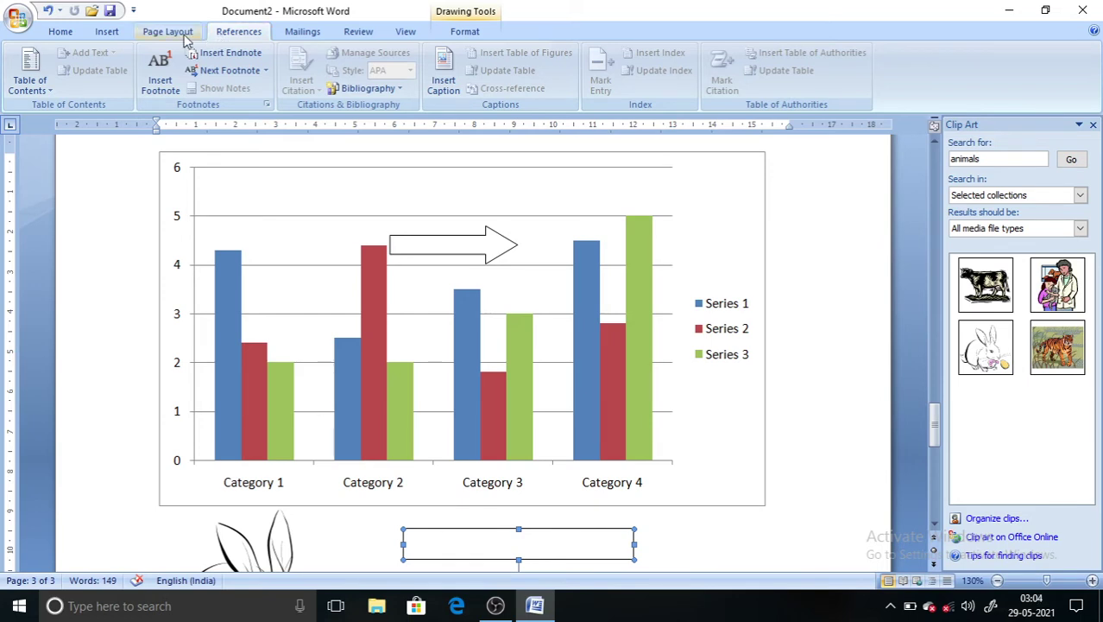
{"action": "left_click", "coordinate": [183, 37]}
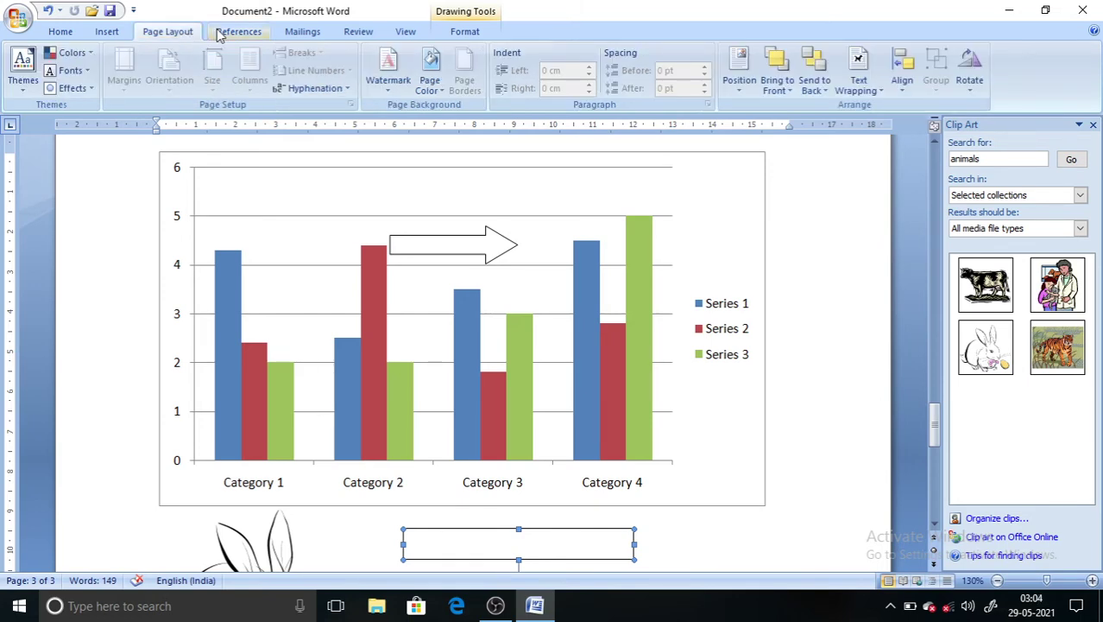
{"action": "left_click", "coordinate": [220, 35]}
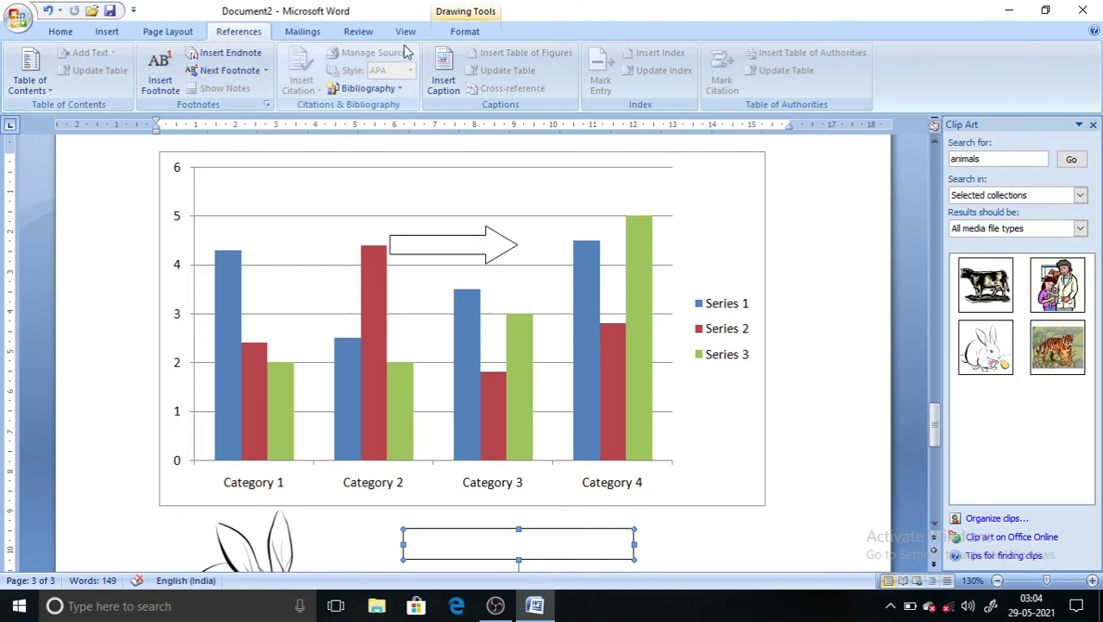
{"action": "left_click", "coordinate": [303, 33]}
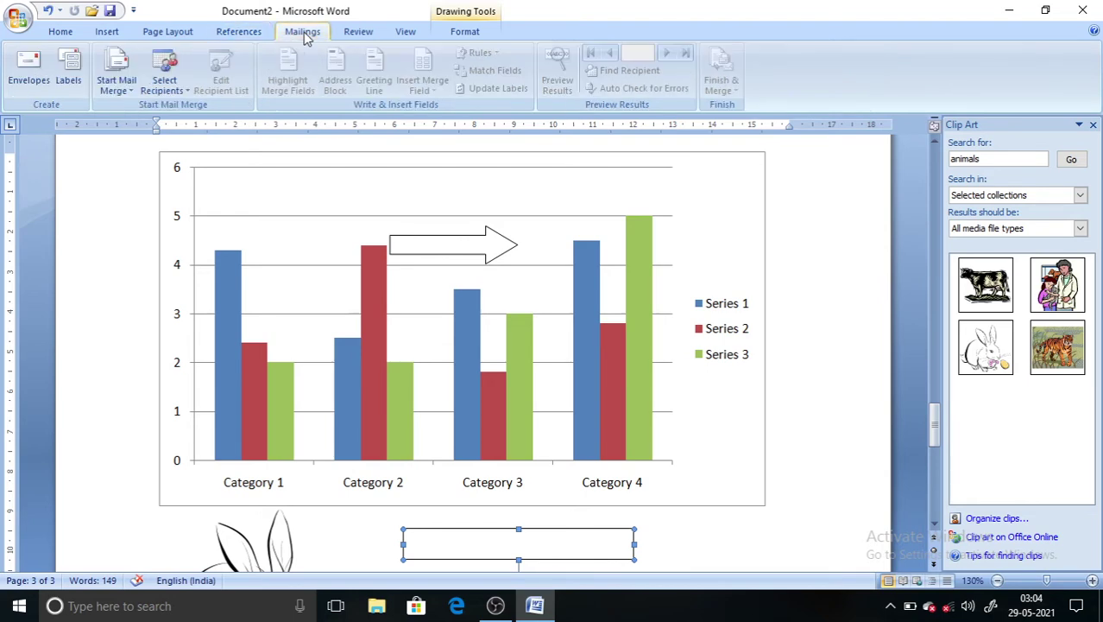
{"action": "left_click", "coordinate": [347, 35]}
{"action": "left_click", "coordinate": [409, 33]}
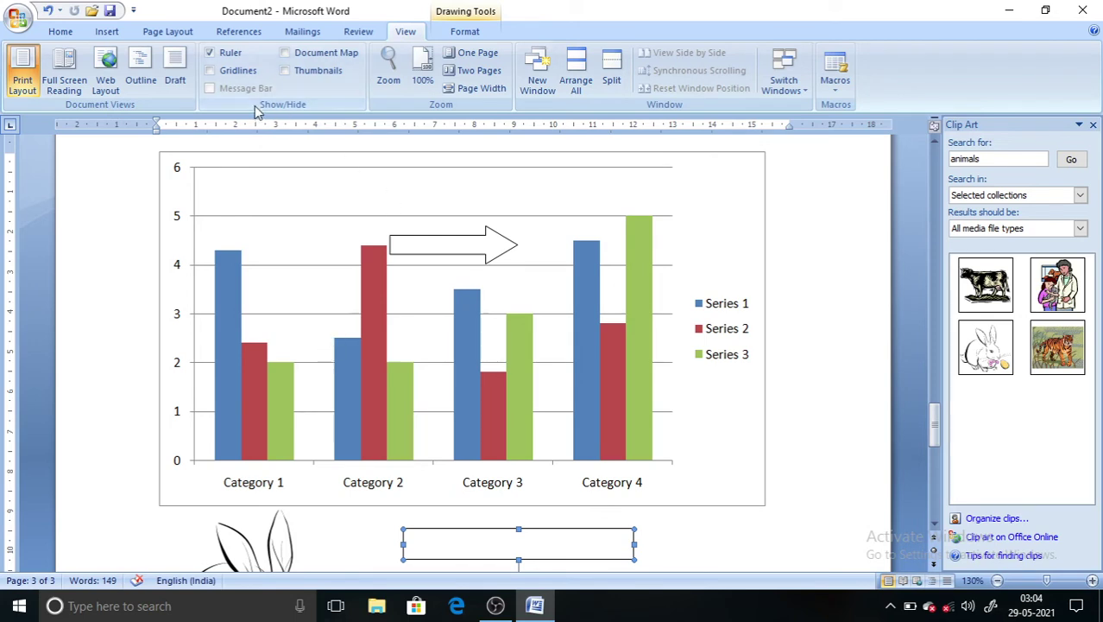
{"action": "left_click", "coordinate": [466, 31]}
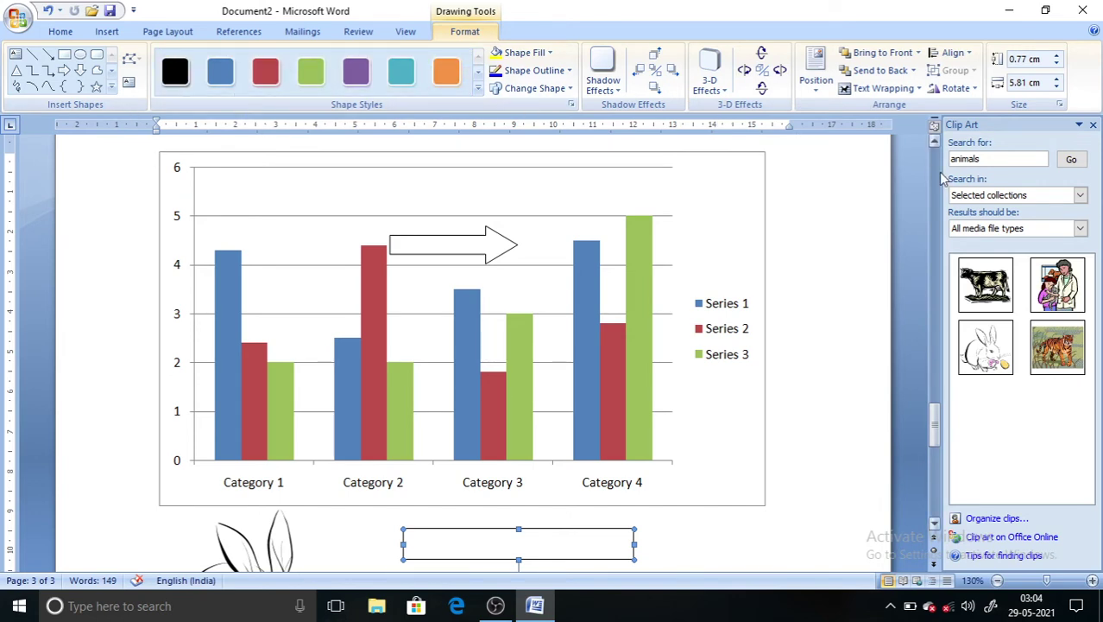
Close the Clip Art pane and remove the indent from the first paragraph below the Representatives heading, keeping it on its own line
{"action": "left_click", "coordinate": [1094, 126]}
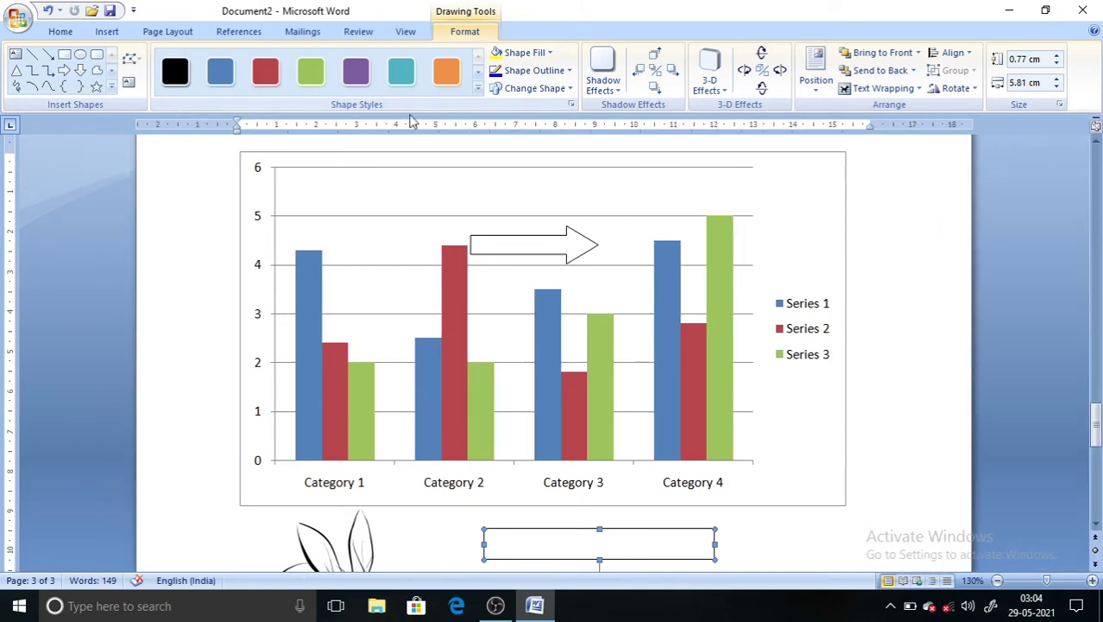
{"action": "left_click", "coordinate": [59, 33]}
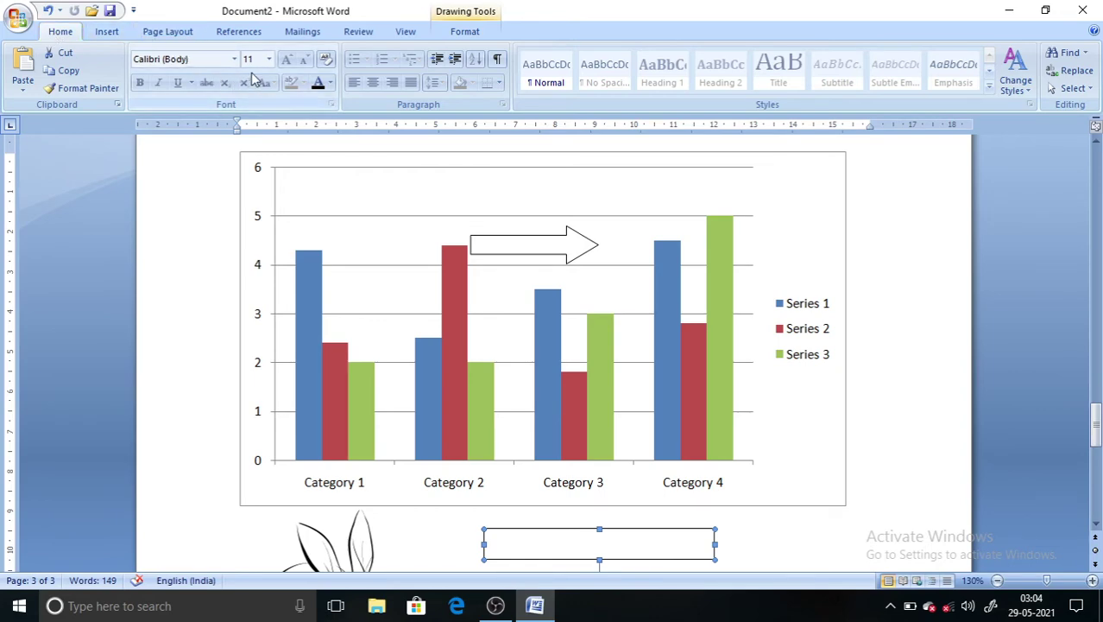
{"action": "left_click_drag", "start_coordinate": [1095, 423], "coordinate": [1078, 184]}
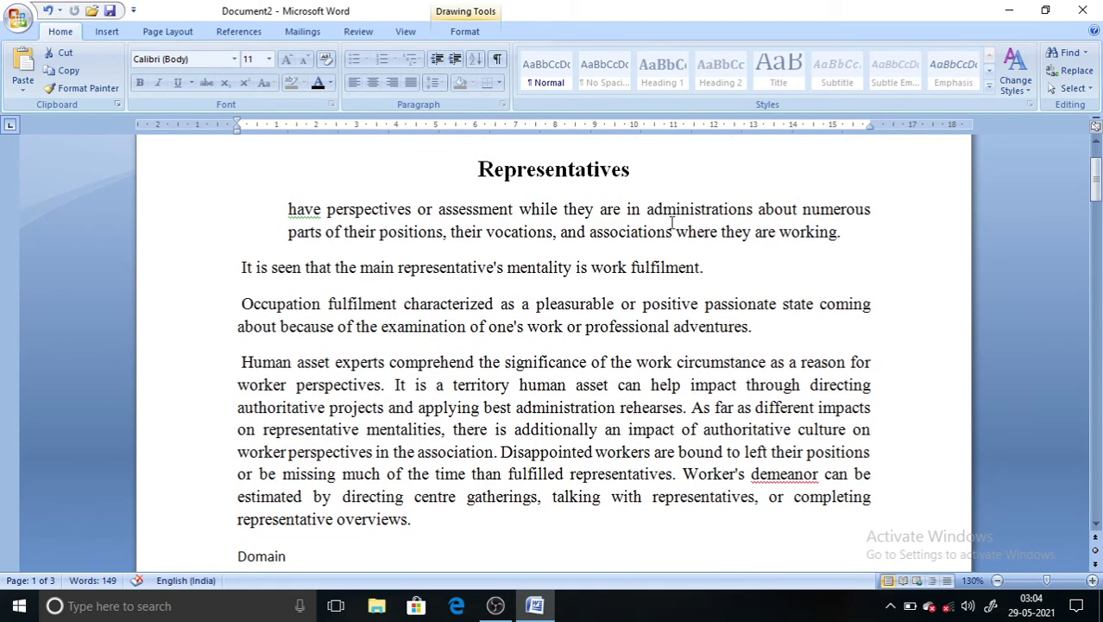
{"action": "left_click", "coordinate": [270, 211]}
{"action": "key", "text": "BackSpace"}
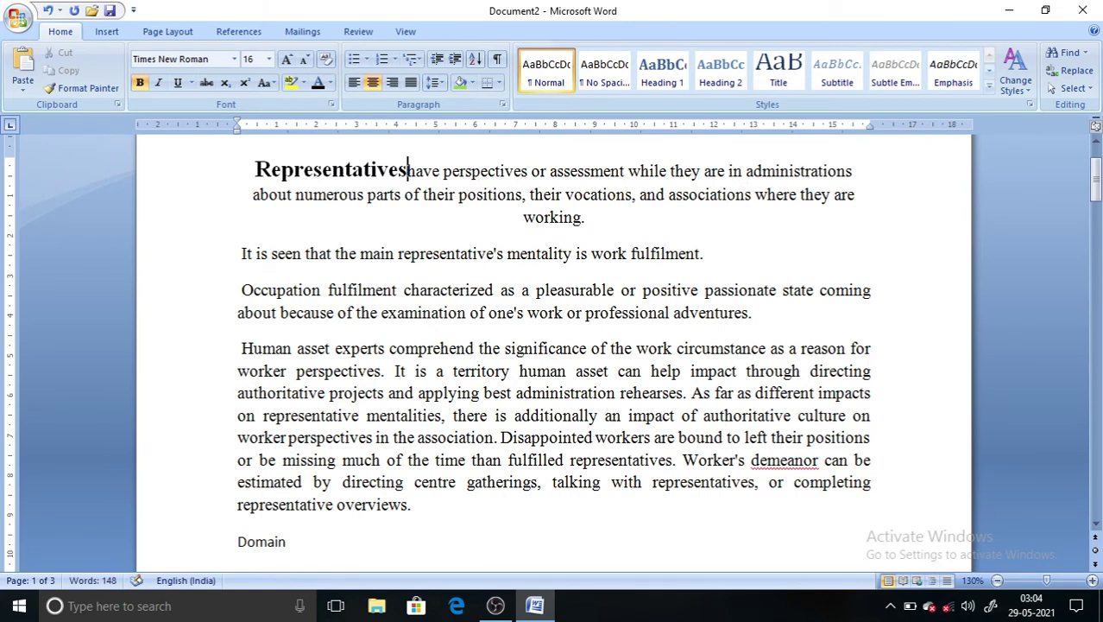
{"action": "key", "text": "Return"}
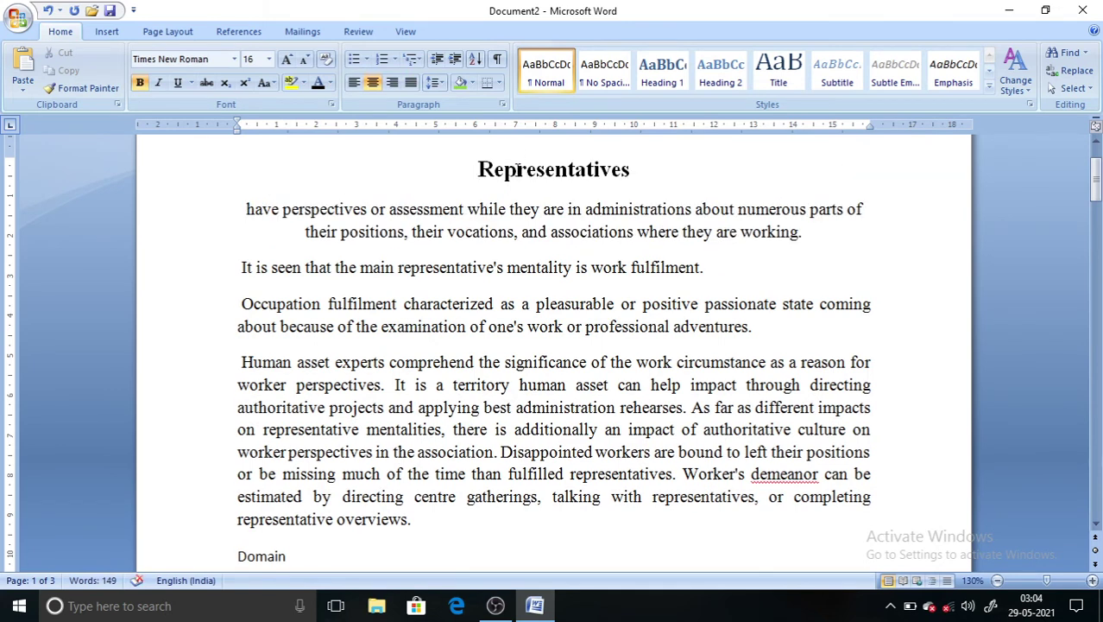
Left-align the Representatives heading and justify the text below it through the Domain line
{"action": "left_click_drag", "start_coordinate": [436, 150], "coordinate": [690, 156]}
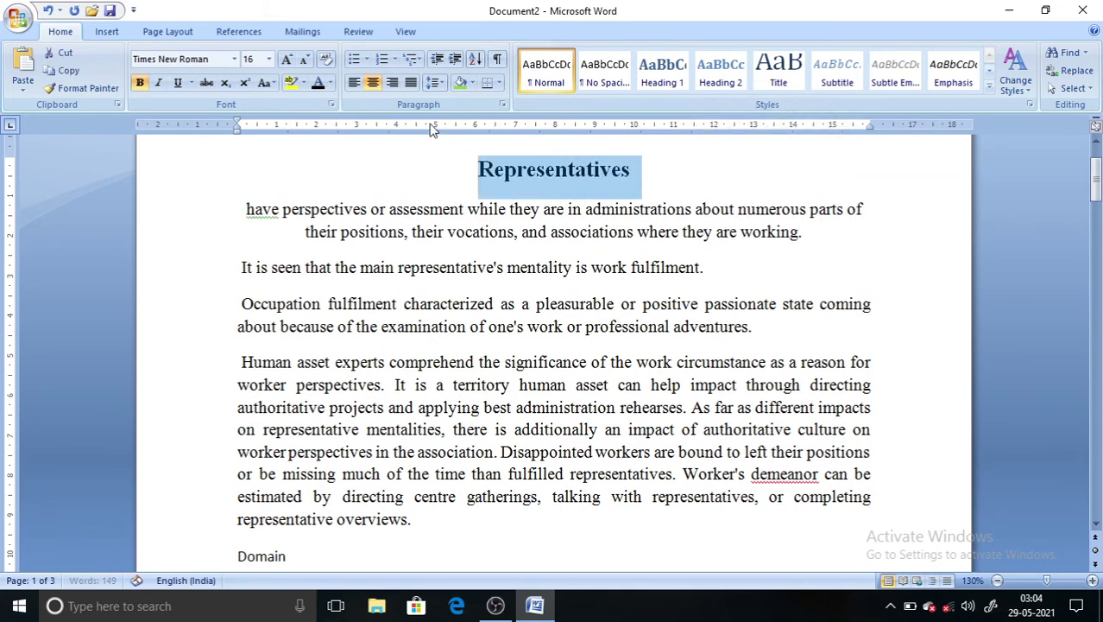
{"action": "left_click", "coordinate": [354, 82]}
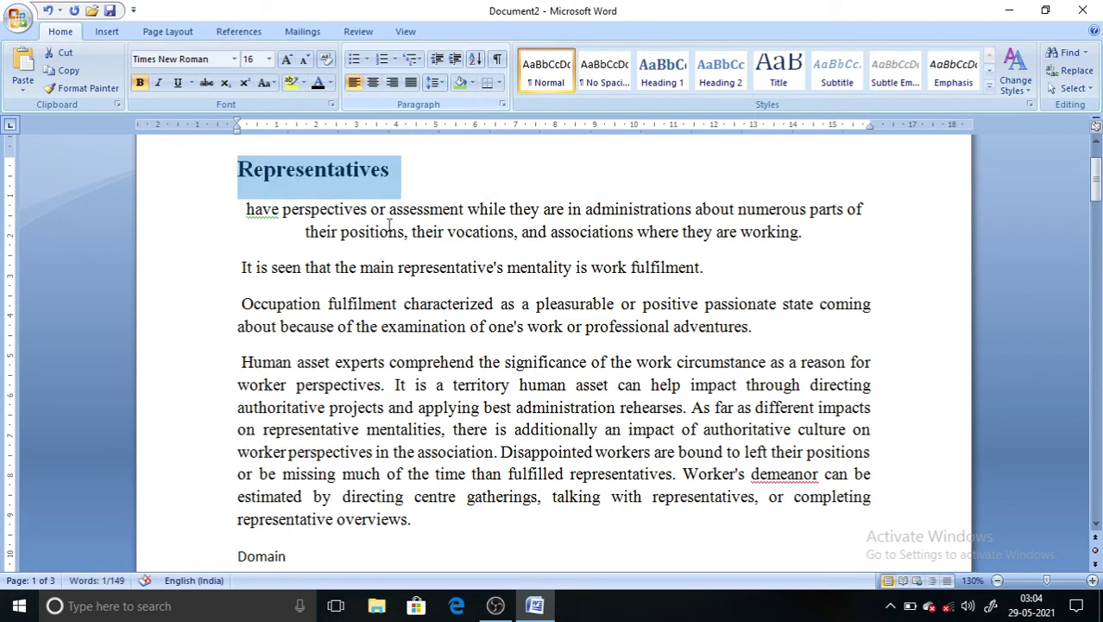
{"action": "left_click", "coordinate": [254, 238]}
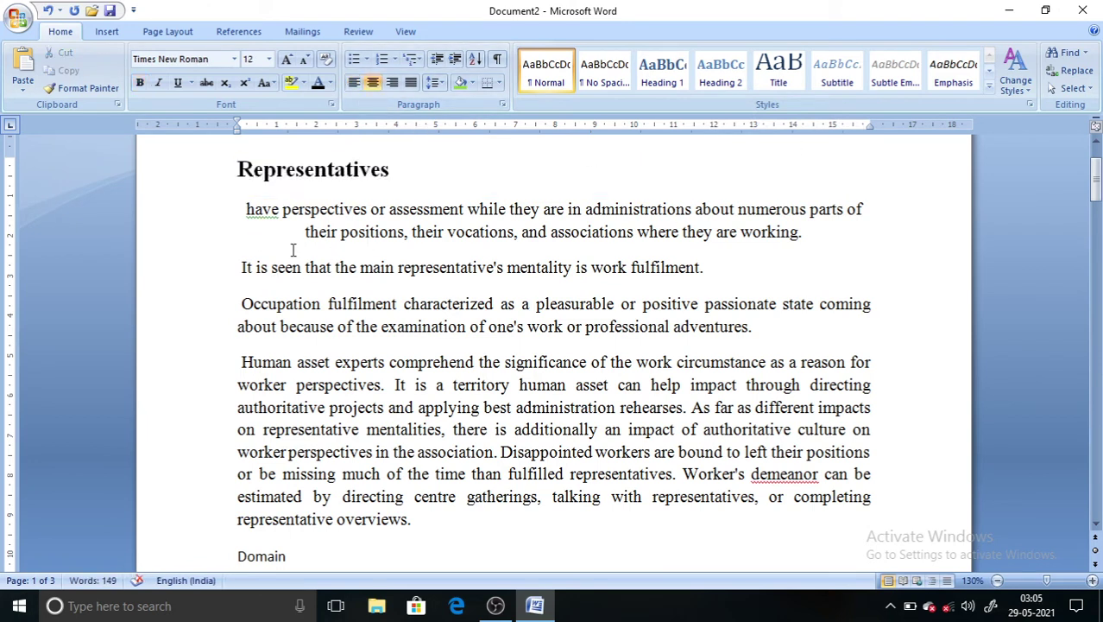
{"action": "left_click_drag", "start_coordinate": [246, 209], "coordinate": [431, 557]}
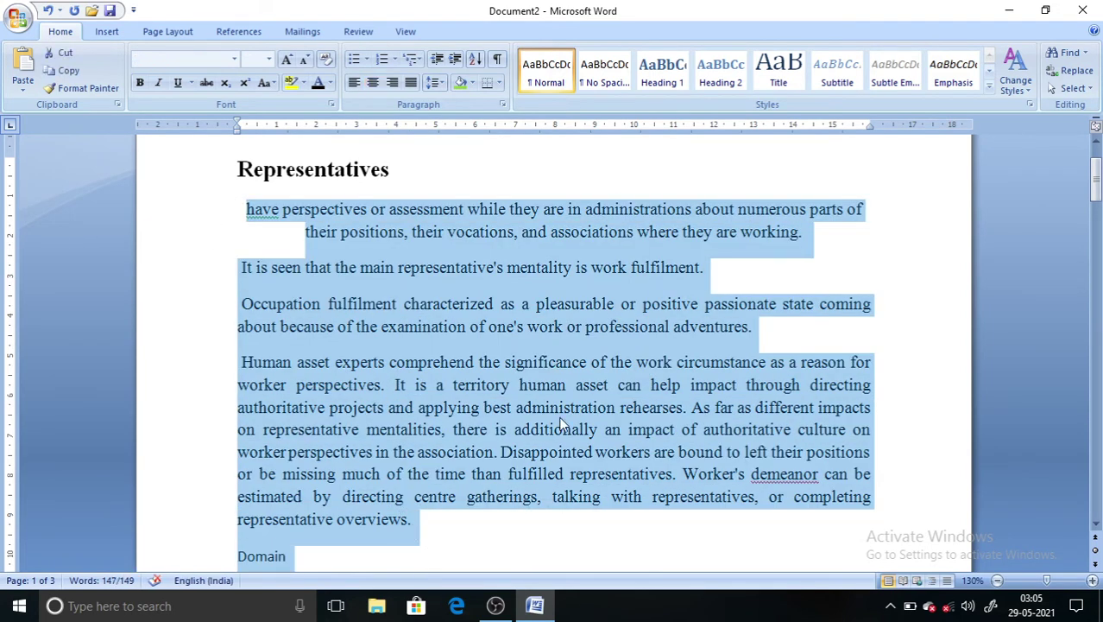
{"action": "left_click", "coordinate": [412, 81]}
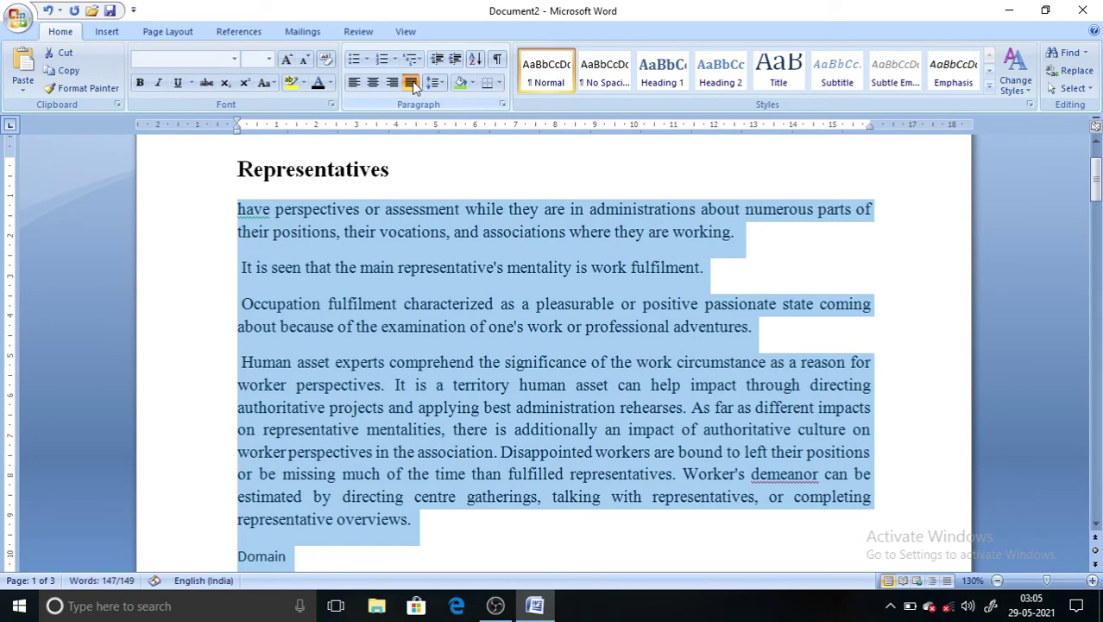
{"action": "left_click", "coordinate": [784, 283]}
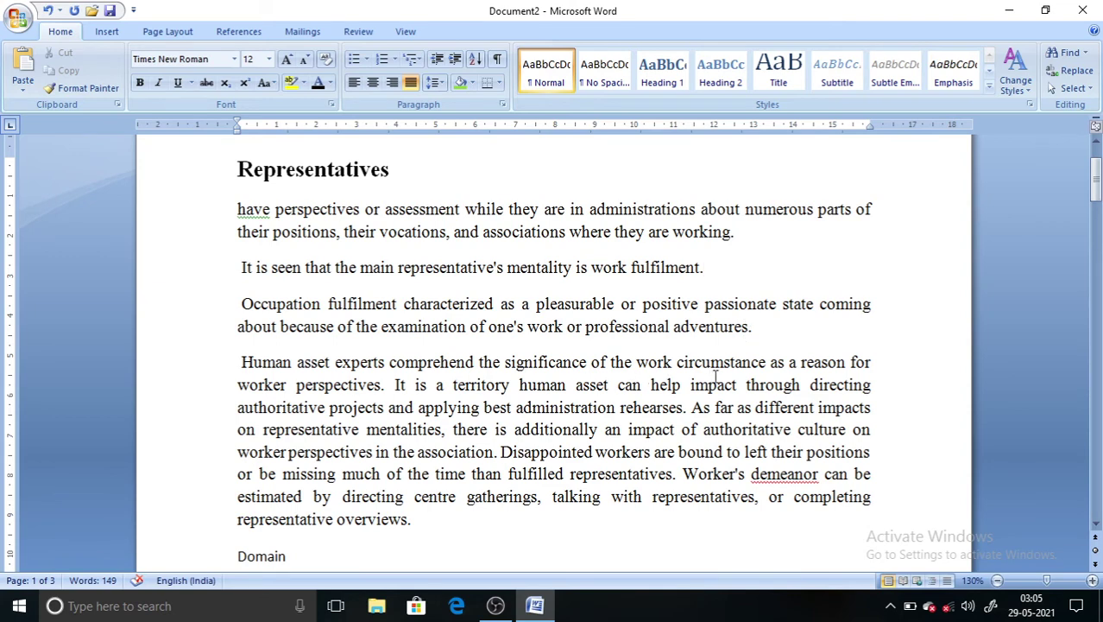
Split the long paragraph beginning "Human asset experts" so that each of its sentences becomes a separate paragraph
{"action": "left_click", "coordinate": [393, 384]}
{"action": "key", "text": "Return"}
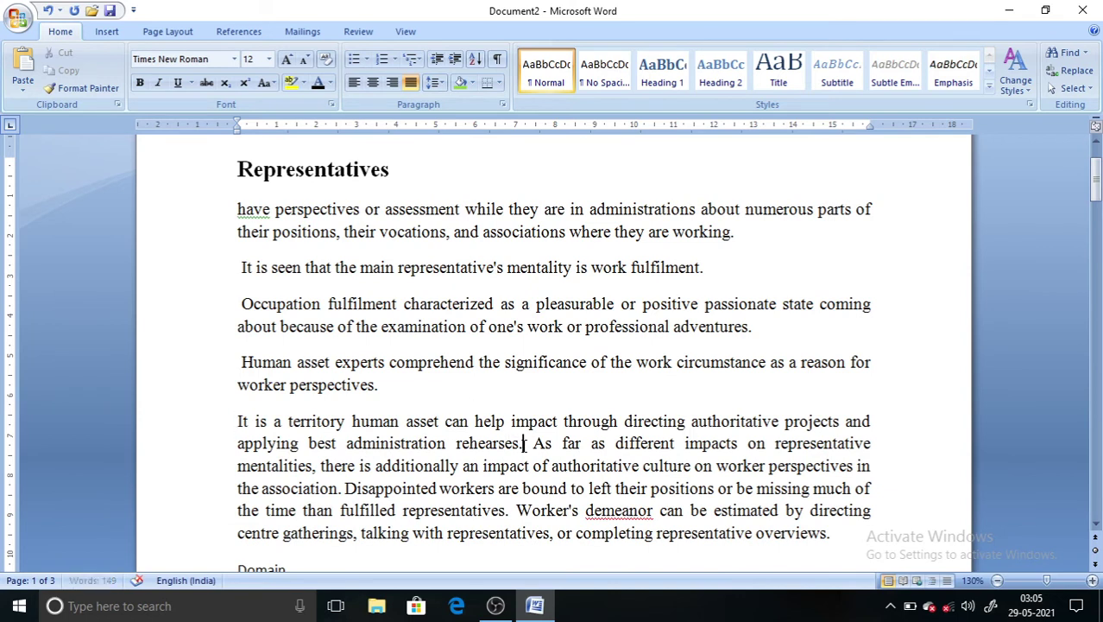
{"action": "left_click", "coordinate": [524, 446]}
{"action": "key", "text": "Return"}
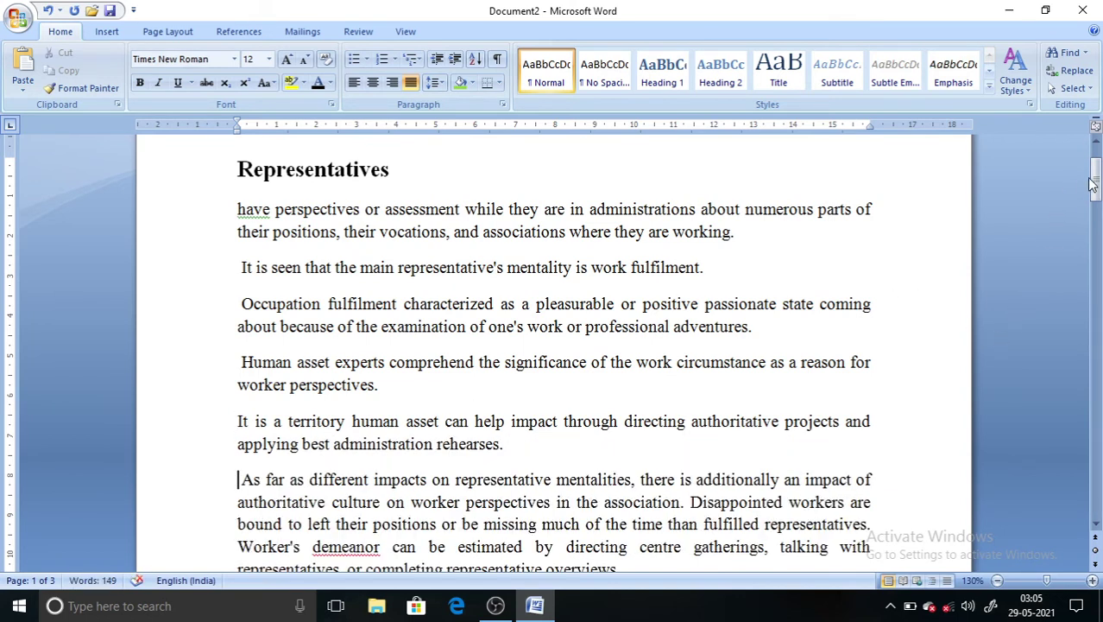
{"action": "left_click_drag", "start_coordinate": [1093, 183], "coordinate": [1092, 201]}
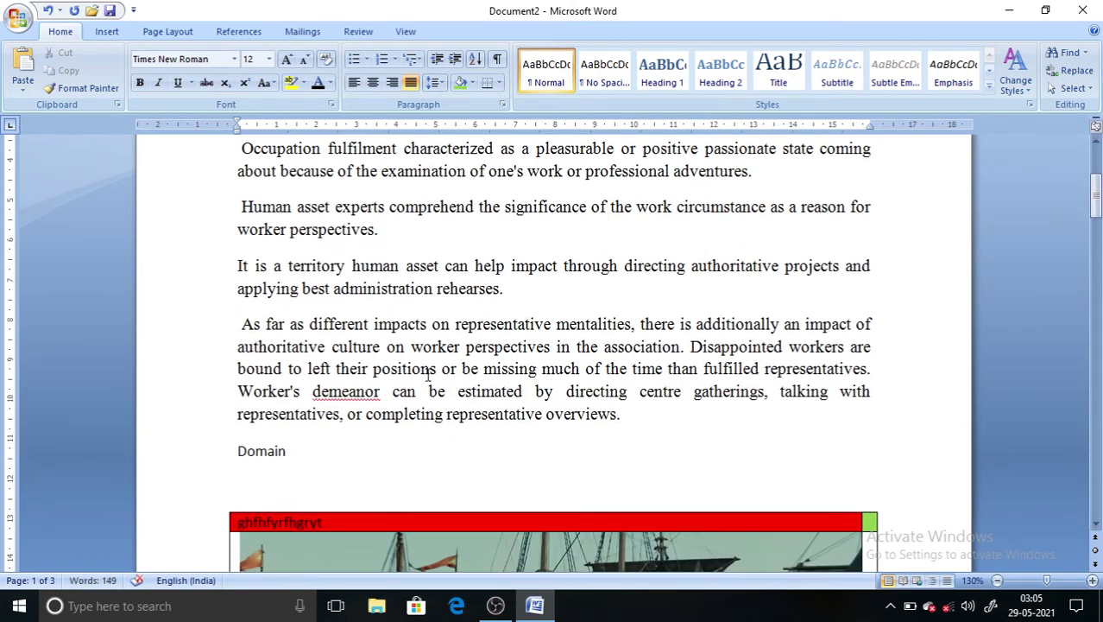
{"action": "left_click", "coordinate": [689, 346]}
{"action": "key", "text": "Return"}
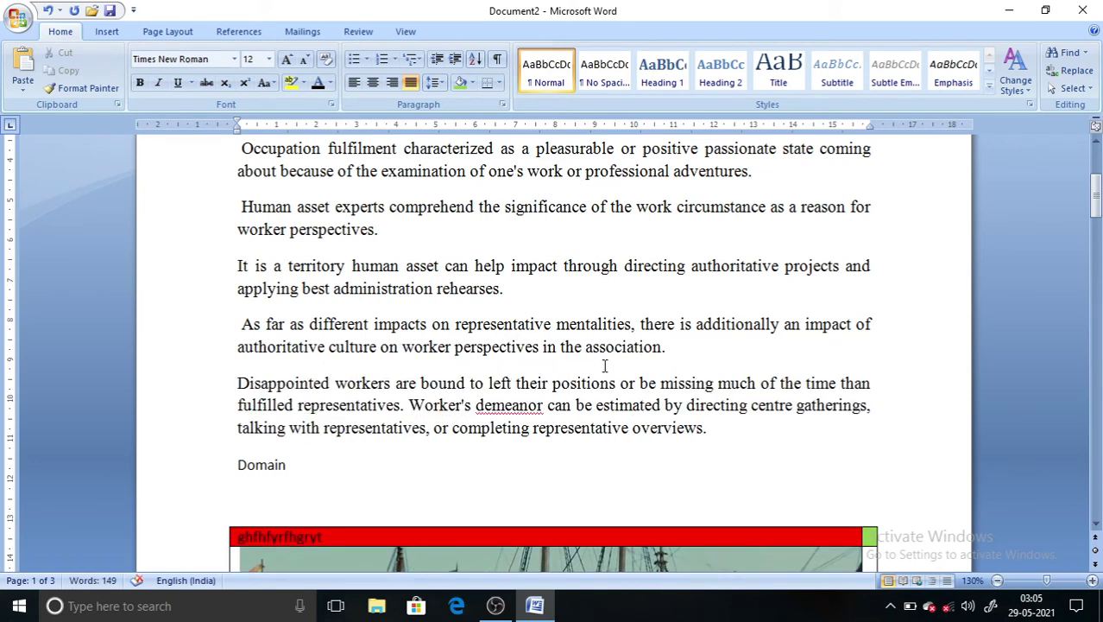
{"action": "left_click", "coordinate": [407, 405]}
{"action": "key", "text": "Return"}
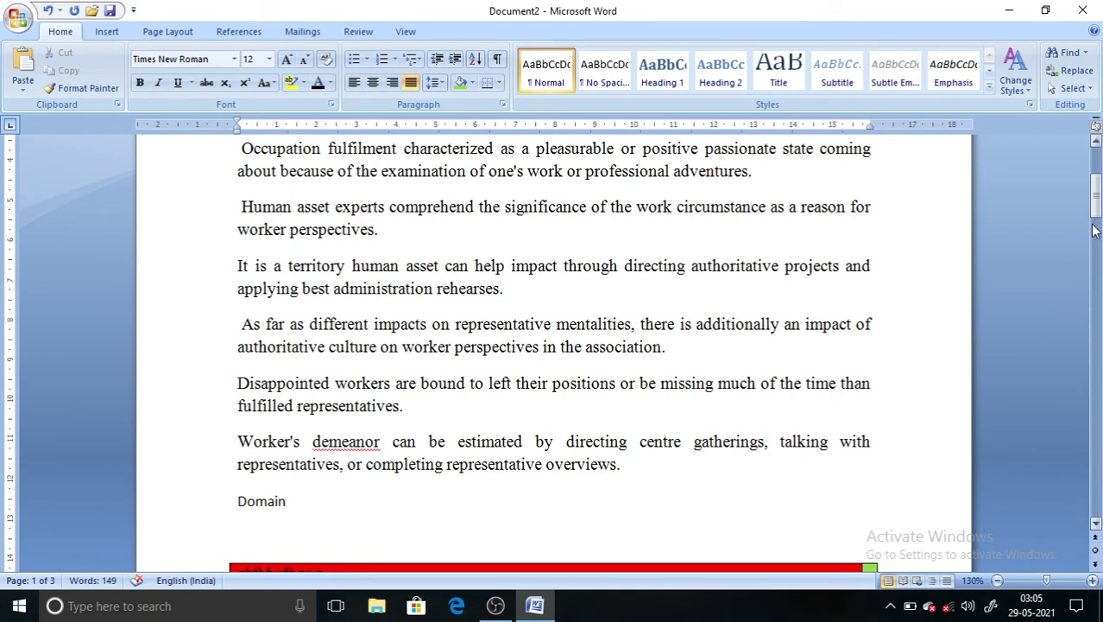
Apply arrowhead bullets to all paragraphs from "have perspectives" through "representative overviews."
{"action": "left_click_drag", "start_coordinate": [1096, 211], "coordinate": [1097, 197]}
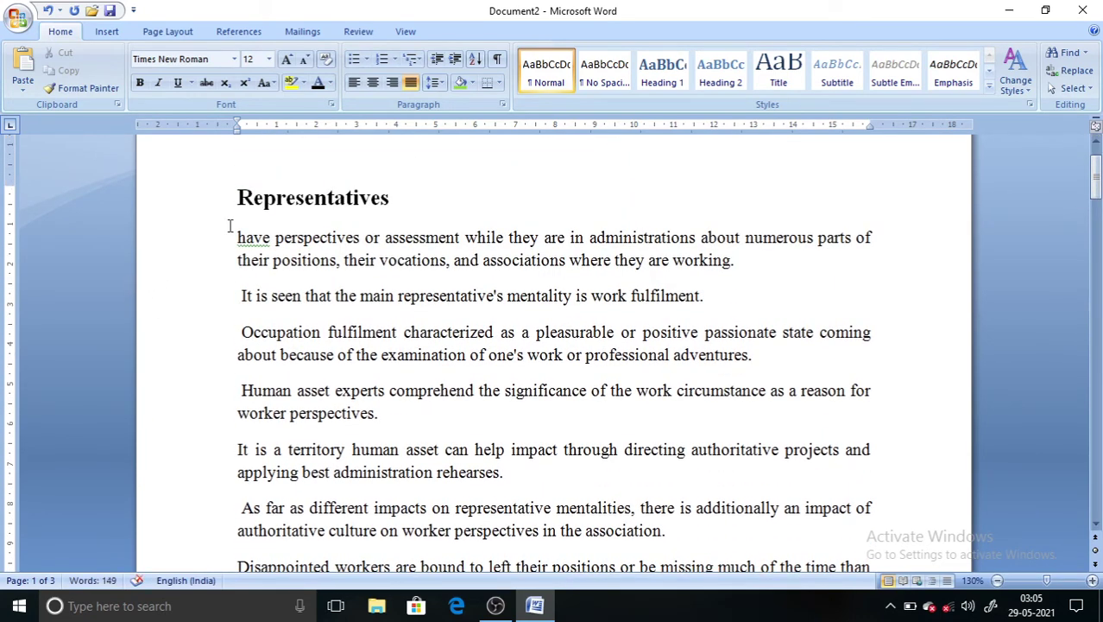
{"action": "mouse_move", "coordinate": [239, 226]}
{"action": "left_mouse_down"}
{"action": "mouse_move", "coordinate": [361, 473]}
{"action": "mouse_move", "coordinate": [338, 259]}
{"action": "mouse_move", "coordinate": [304, 238]}
{"action": "mouse_move", "coordinate": [222, 240]}
{"action": "left_mouse_up"}
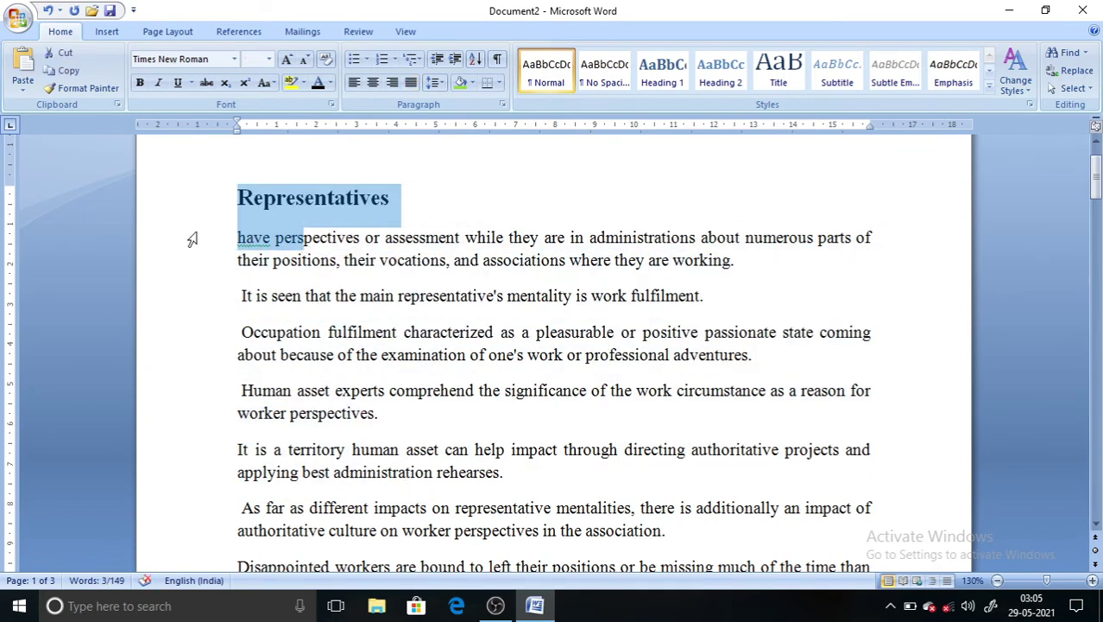
{"action": "left_click", "coordinate": [222, 239]}
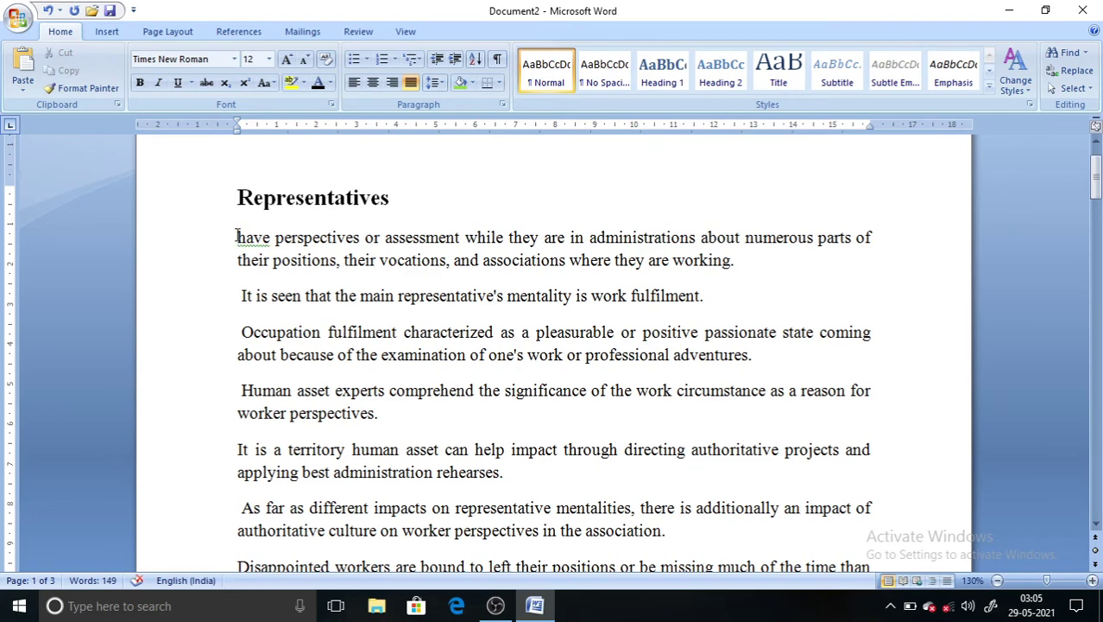
{"action": "left_click_drag", "start_coordinate": [238, 238], "coordinate": [469, 526]}
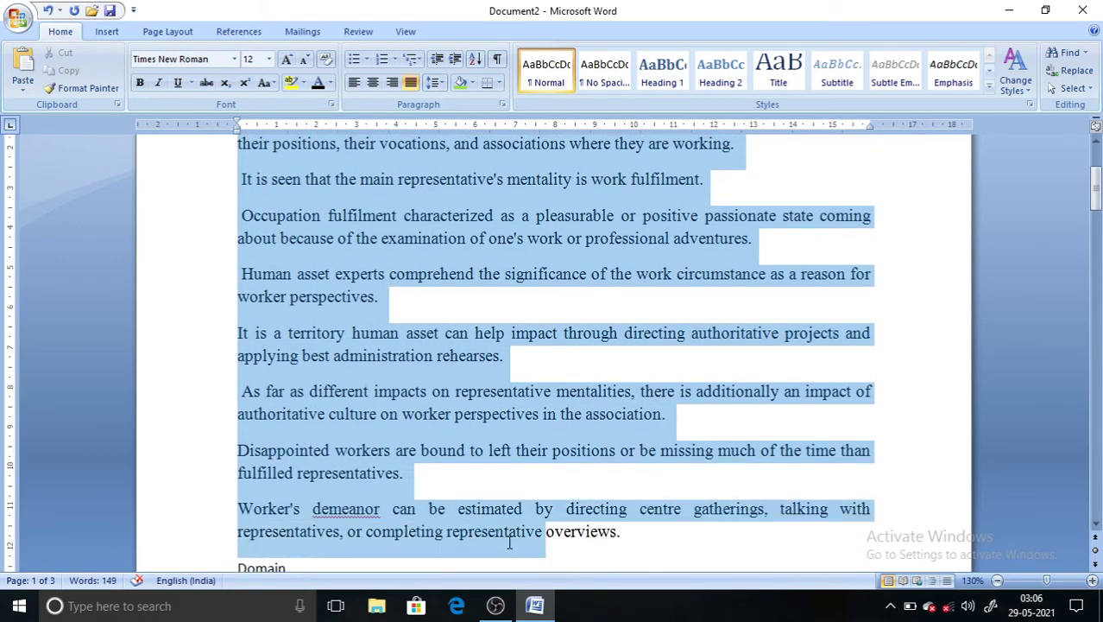
{"action": "left_click_drag", "start_coordinate": [549, 542], "coordinate": [628, 543]}
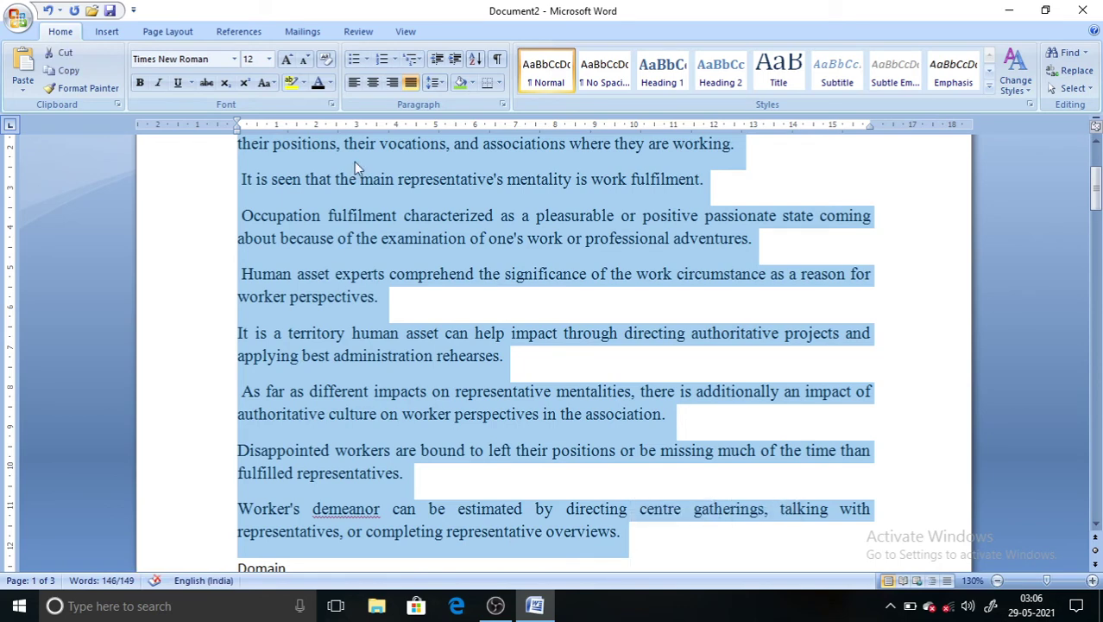
{"action": "left_click", "coordinate": [367, 59]}
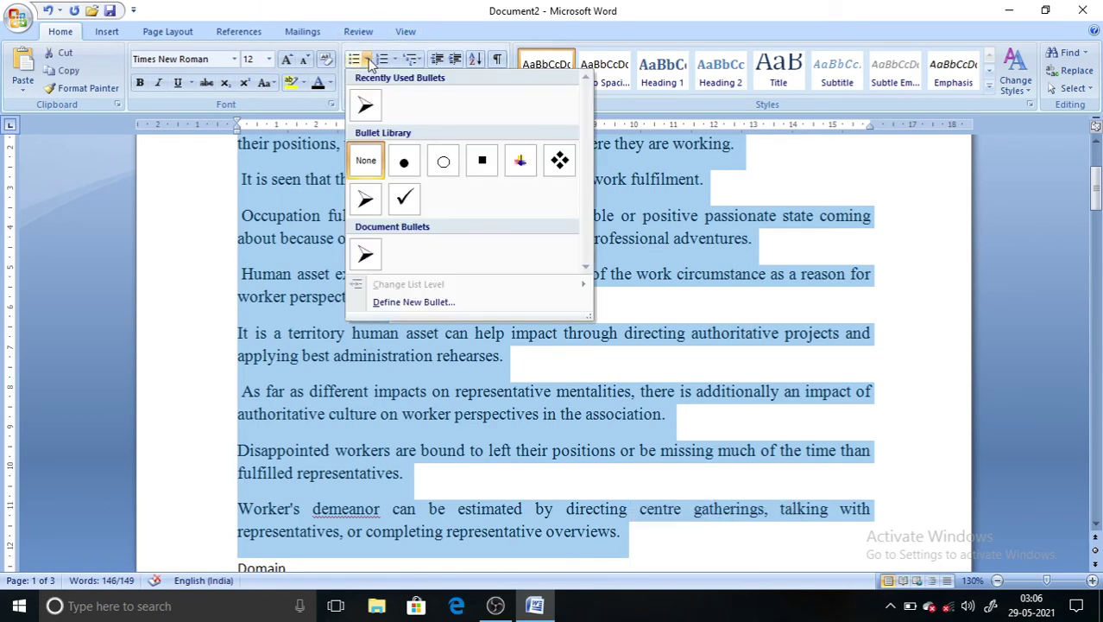
{"action": "left_click", "coordinate": [366, 106]}
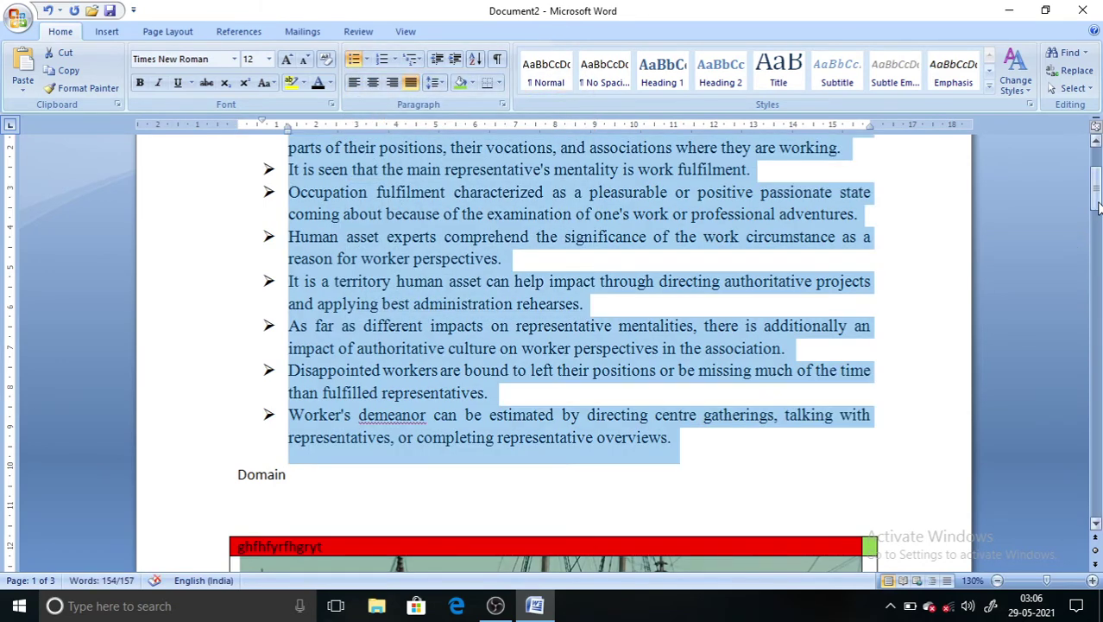
{"action": "left_click_drag", "start_coordinate": [1099, 206], "coordinate": [1099, 195]}
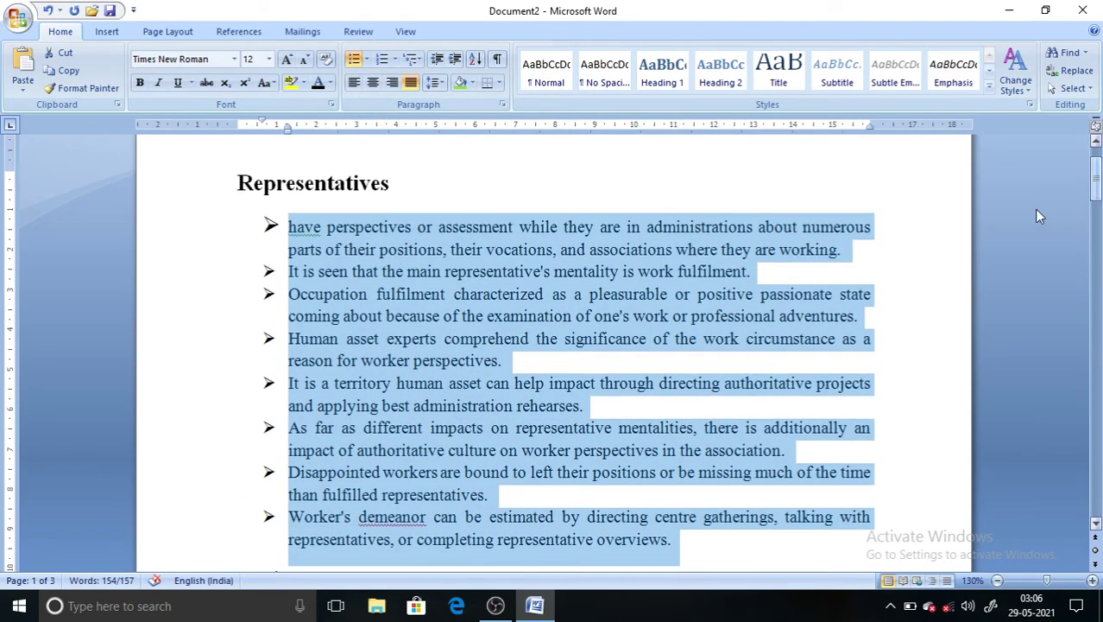
{"action": "left_click", "coordinate": [243, 339]}
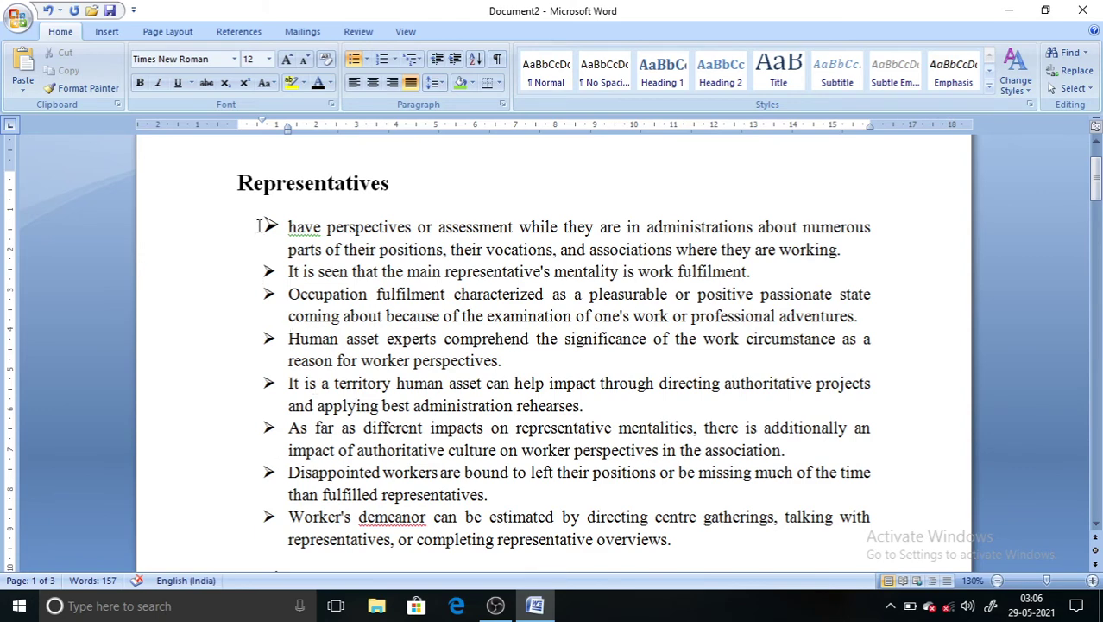
{"action": "left_click_drag", "start_coordinate": [258, 221], "coordinate": [682, 572]}
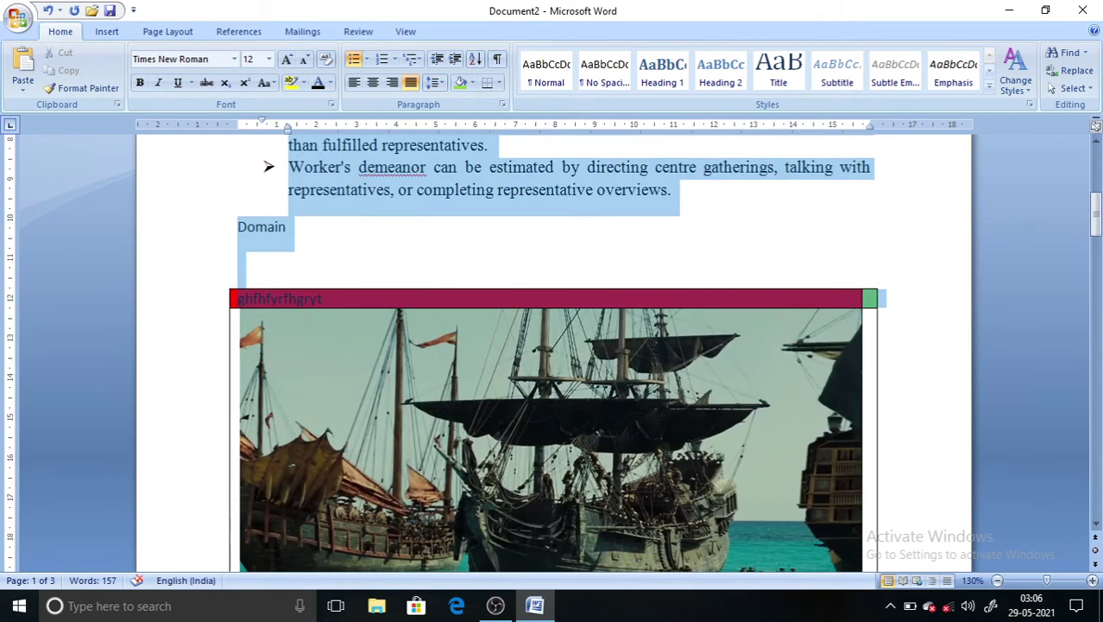
{"action": "left_click_drag", "start_coordinate": [615, 313], "coordinate": [653, 234]}
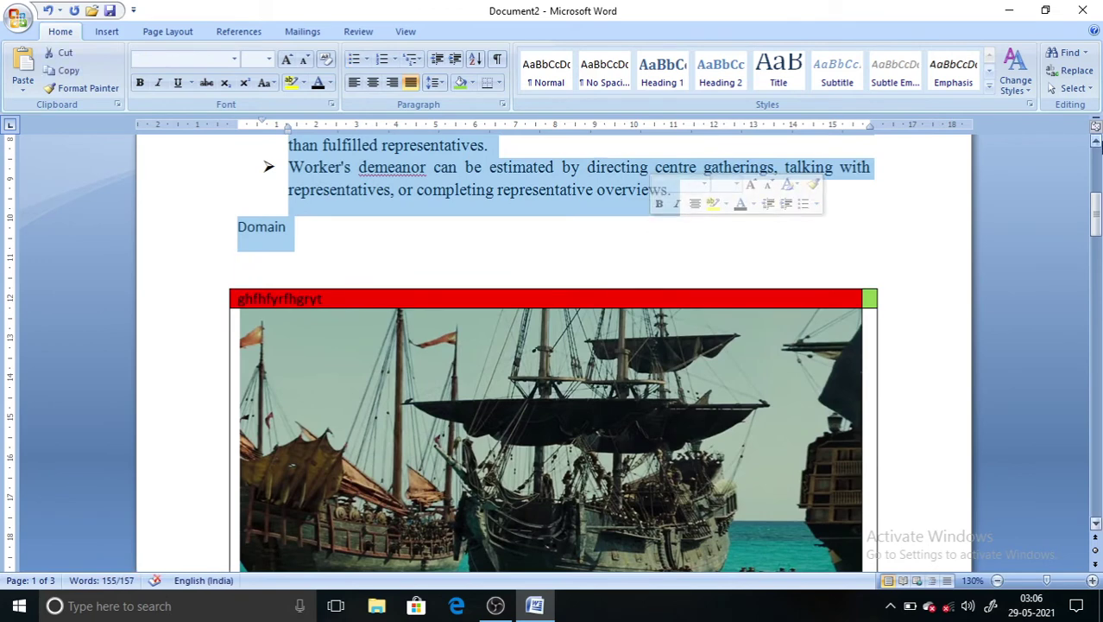
{"action": "left_click_drag", "start_coordinate": [1095, 217], "coordinate": [1095, 169]}
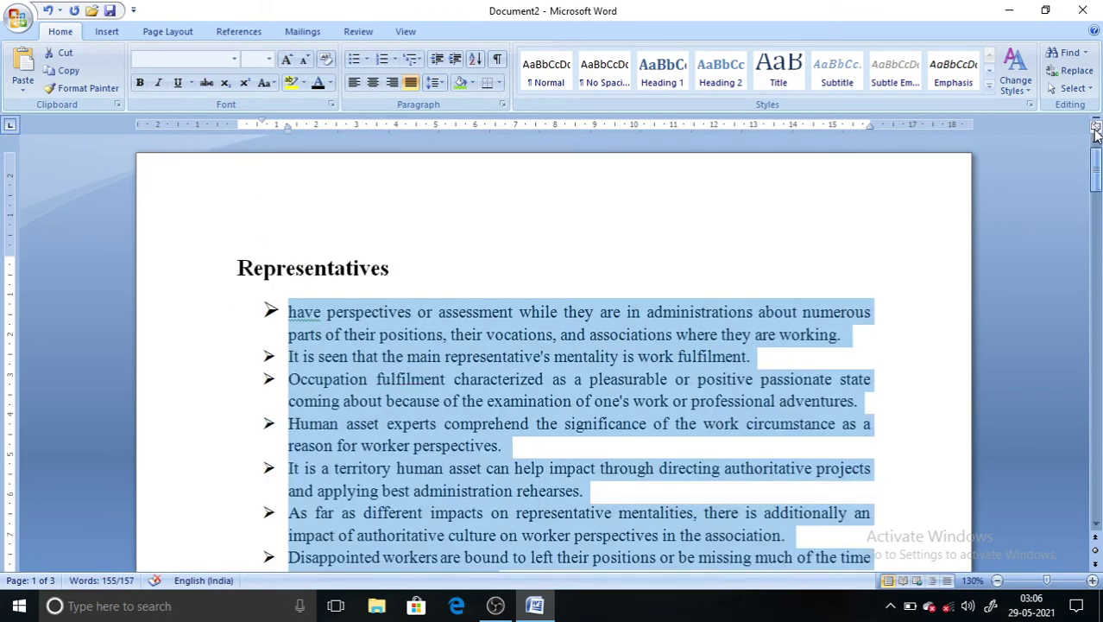
{"action": "left_click", "coordinate": [627, 243]}
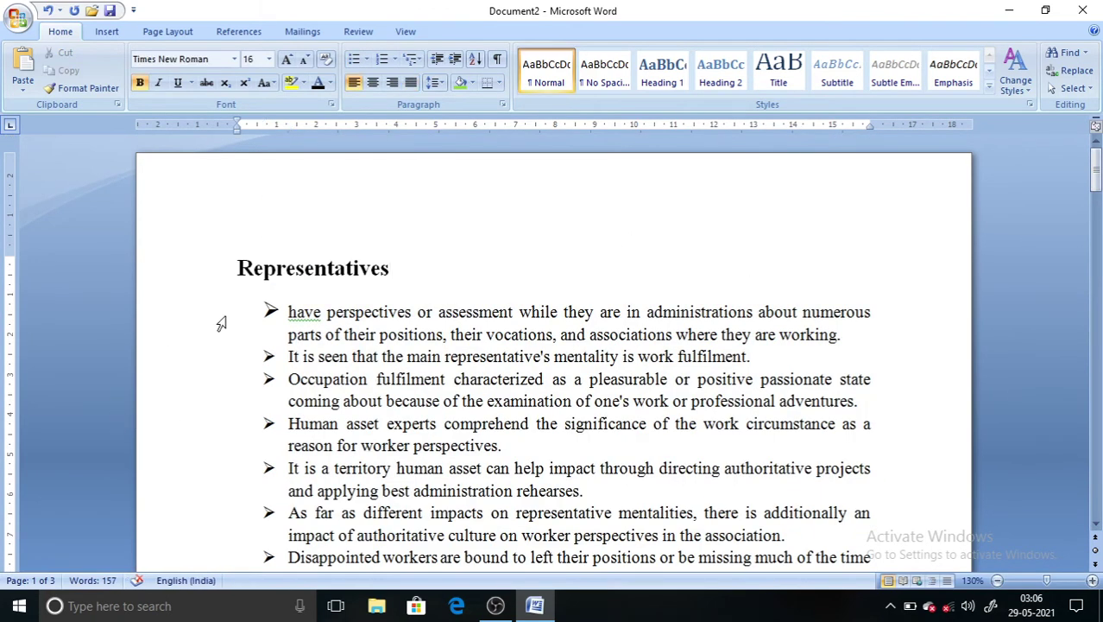
Change the arrow-bulleted paragraphs and the Domain line into a numbered list in the 1., 2., 3. format
{"action": "left_click_drag", "start_coordinate": [252, 304], "coordinate": [450, 513]}
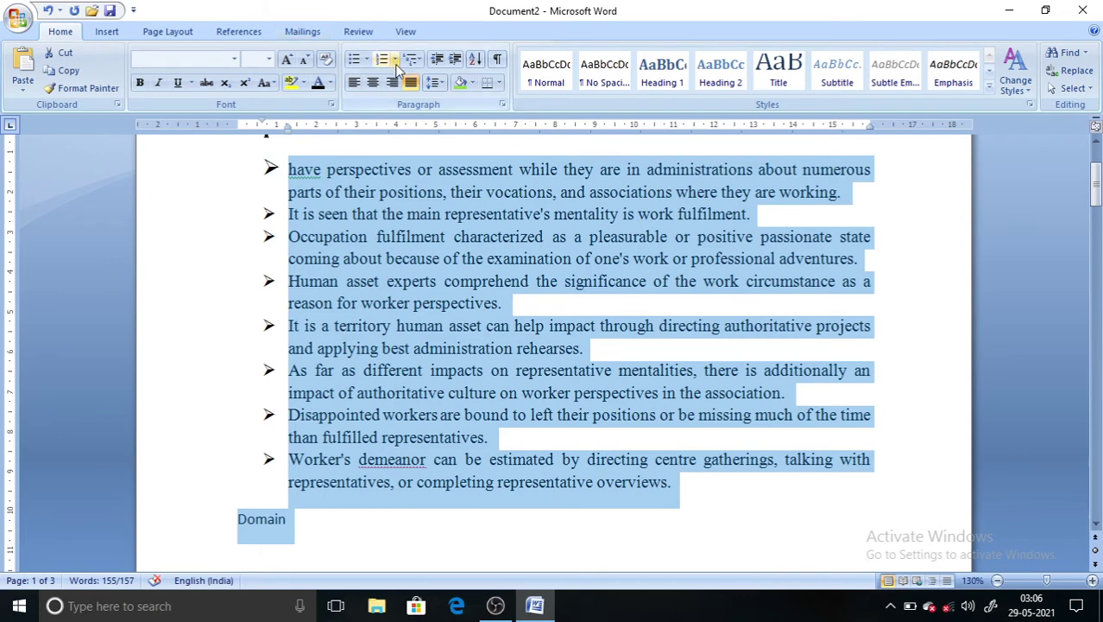
{"action": "left_click", "coordinate": [366, 60]}
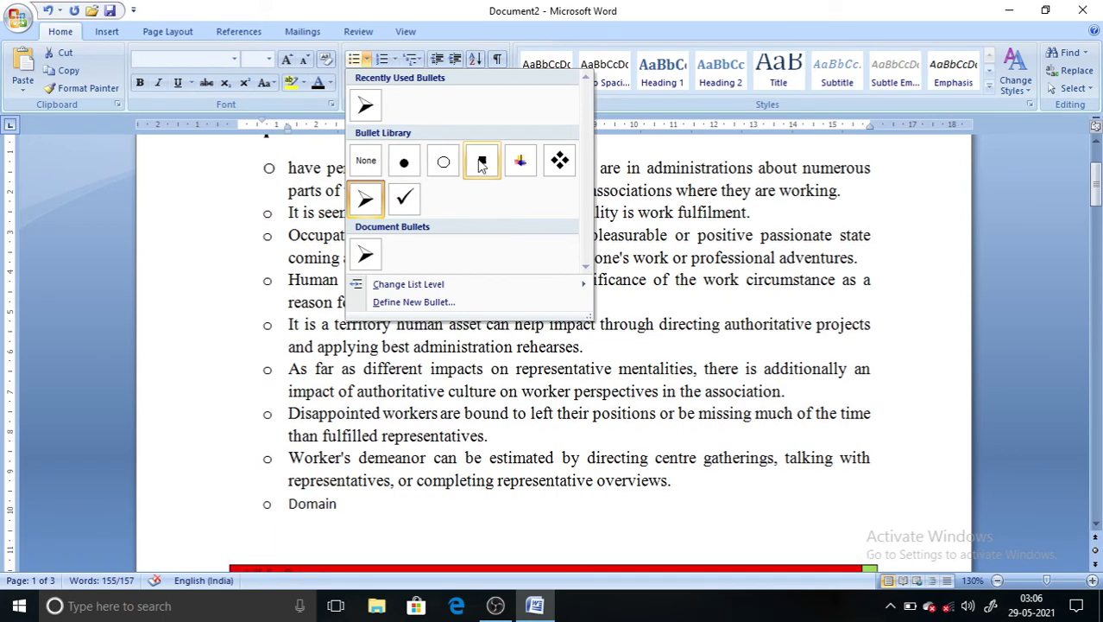
{"action": "left_click", "coordinate": [394, 60]}
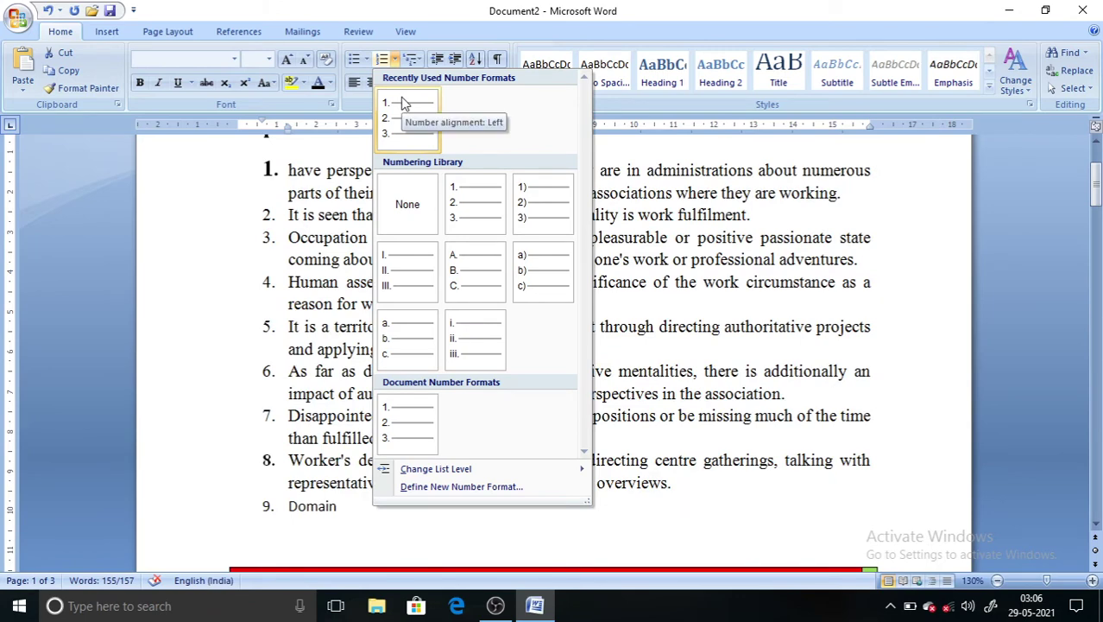
{"action": "left_click", "coordinate": [400, 102]}
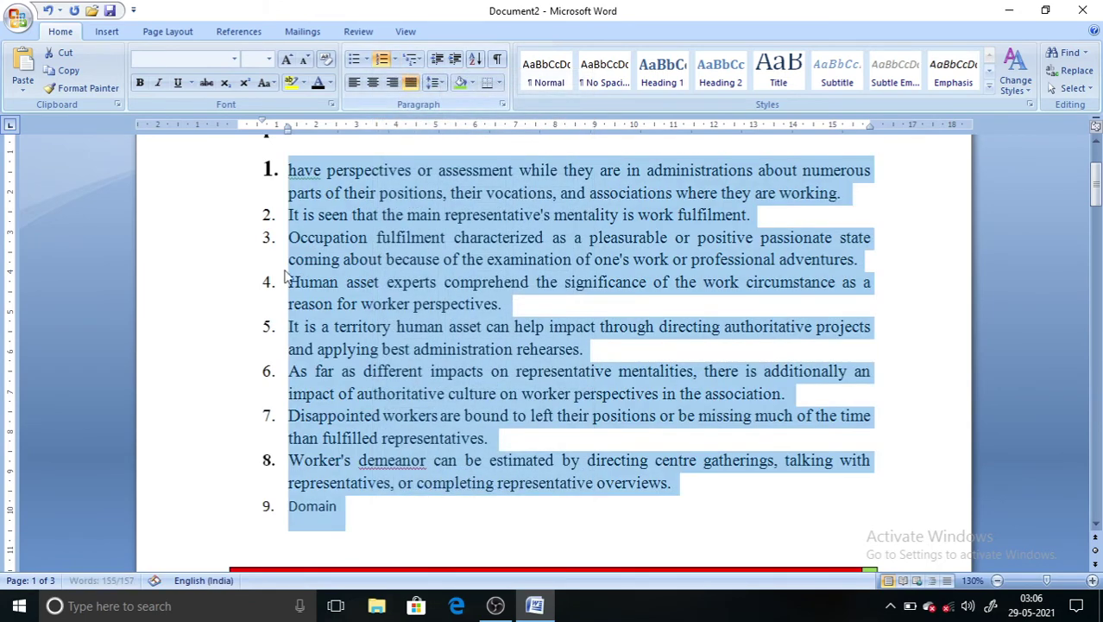
{"action": "left_click", "coordinate": [199, 224]}
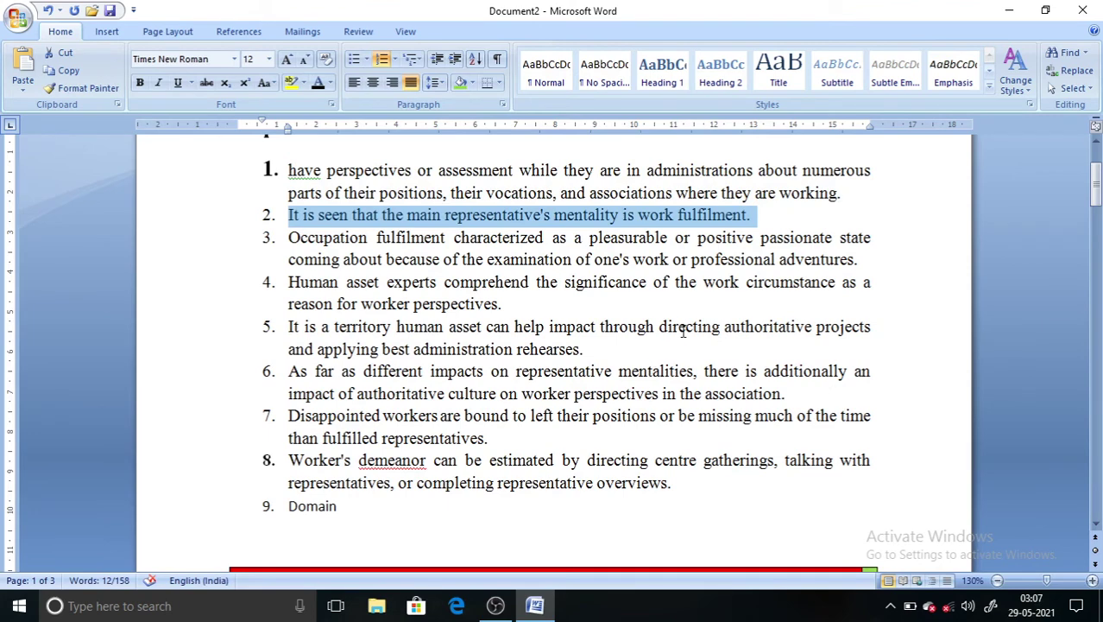
{"action": "left_click", "coordinate": [682, 330]}
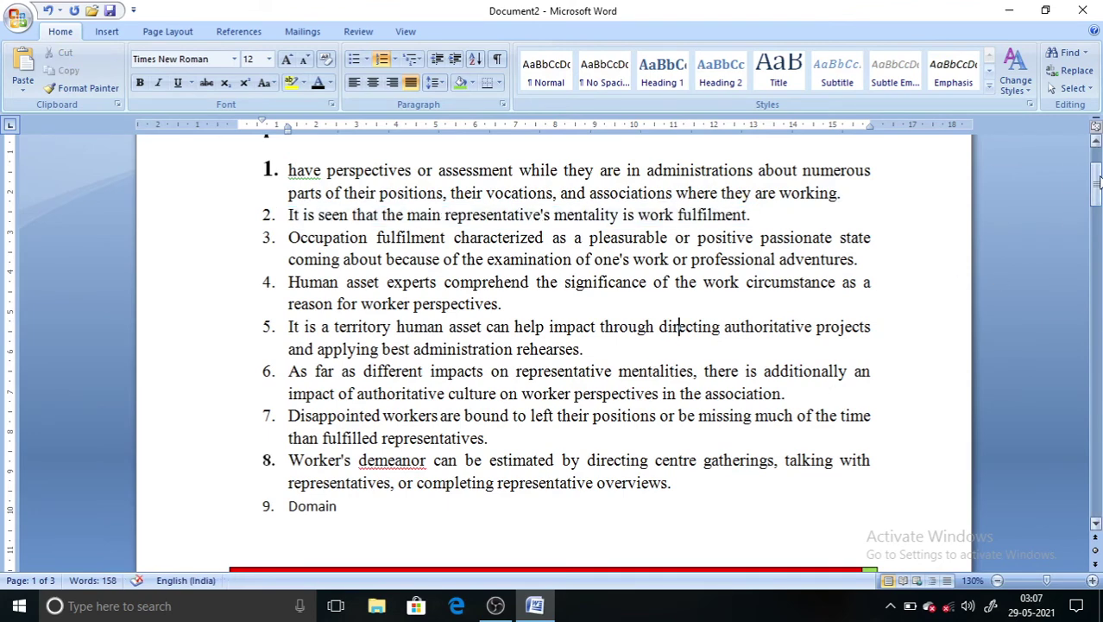
Underline the Representatives heading above the numbered list
{"action": "left_click_drag", "start_coordinate": [1099, 179], "coordinate": [1098, 173]}
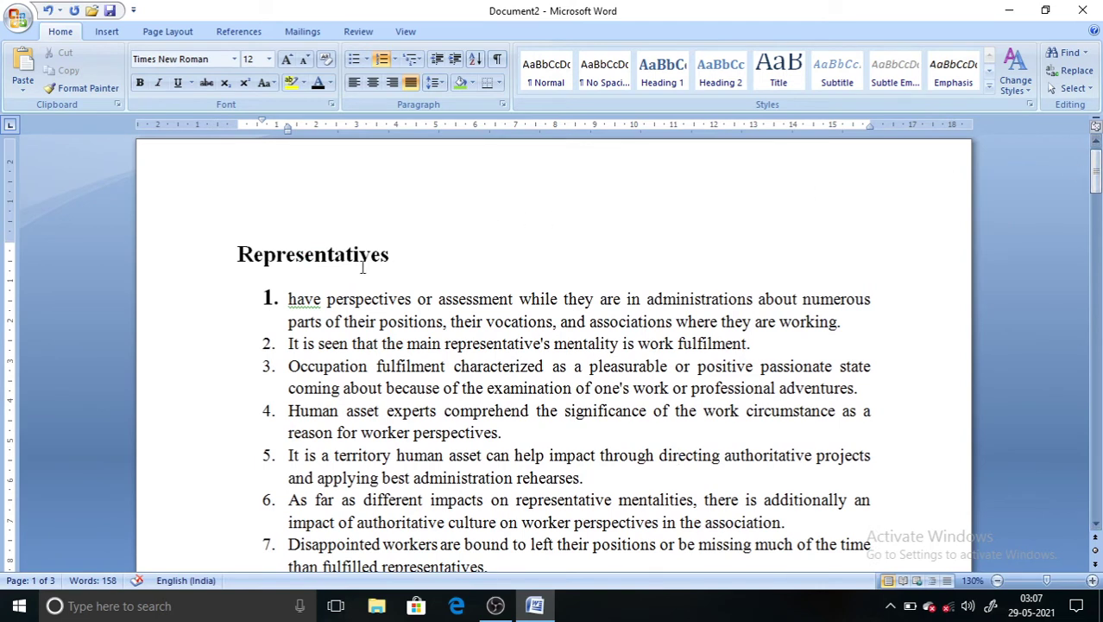
{"action": "left_click_drag", "start_coordinate": [232, 261], "coordinate": [397, 255]}
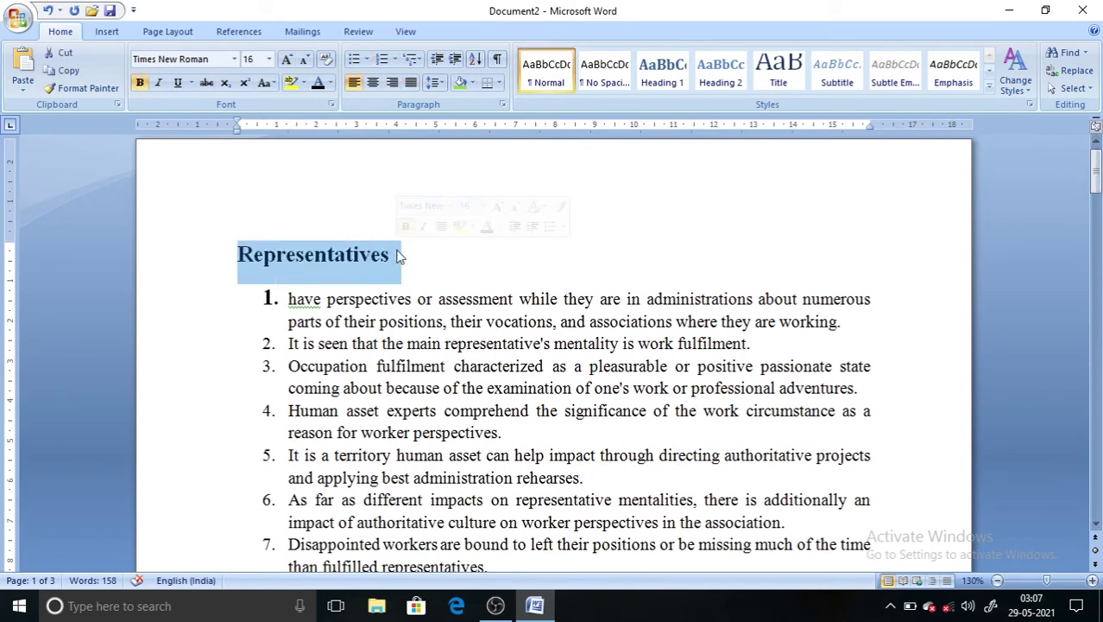
{"action": "left_click", "coordinate": [177, 83]}
{"action": "left_click", "coordinate": [537, 218]}
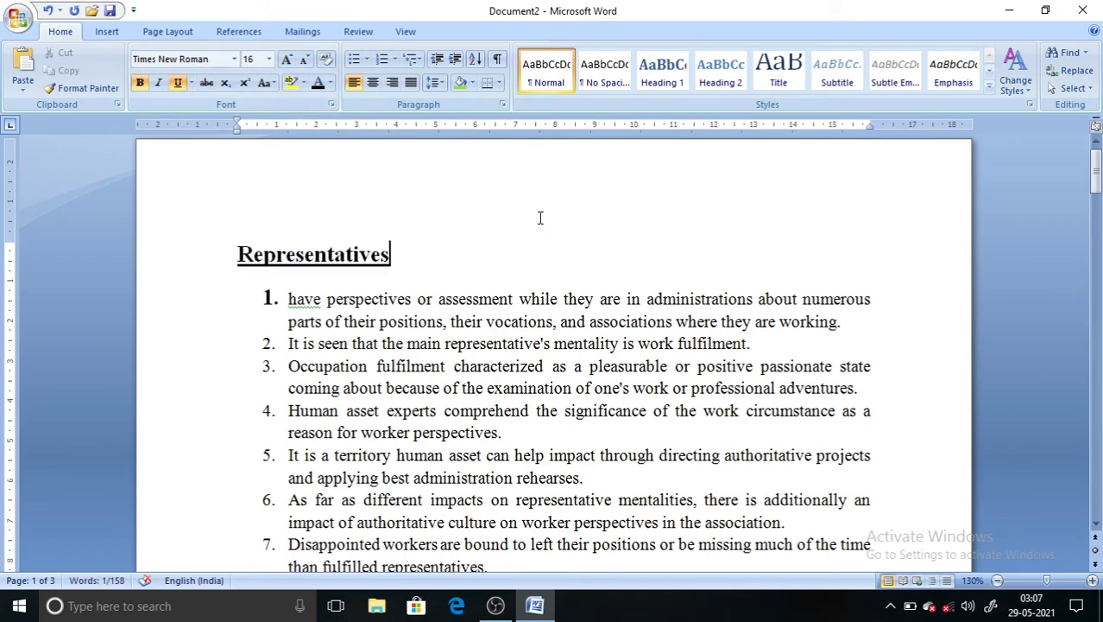
{"action": "mouse_move", "coordinate": [1098, 169]}
{"action": "left_mouse_down"}
{"action": "mouse_move", "coordinate": [1097, 224]}
{"action": "mouse_move", "coordinate": [1095, 179]}
{"action": "left_mouse_up"}
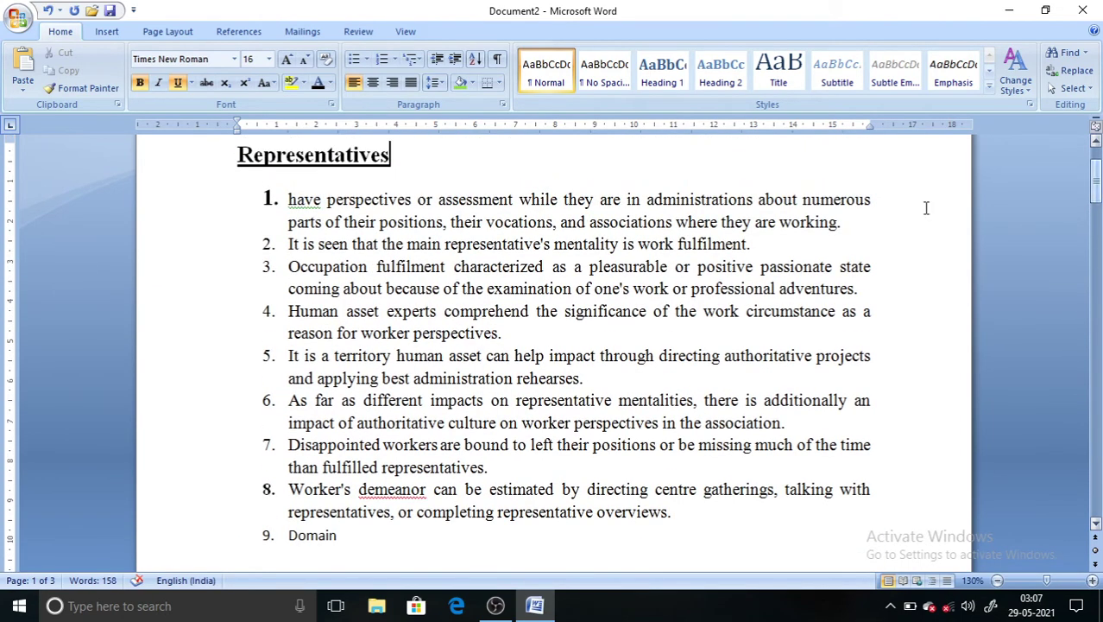
{"action": "left_click", "coordinate": [566, 355]}
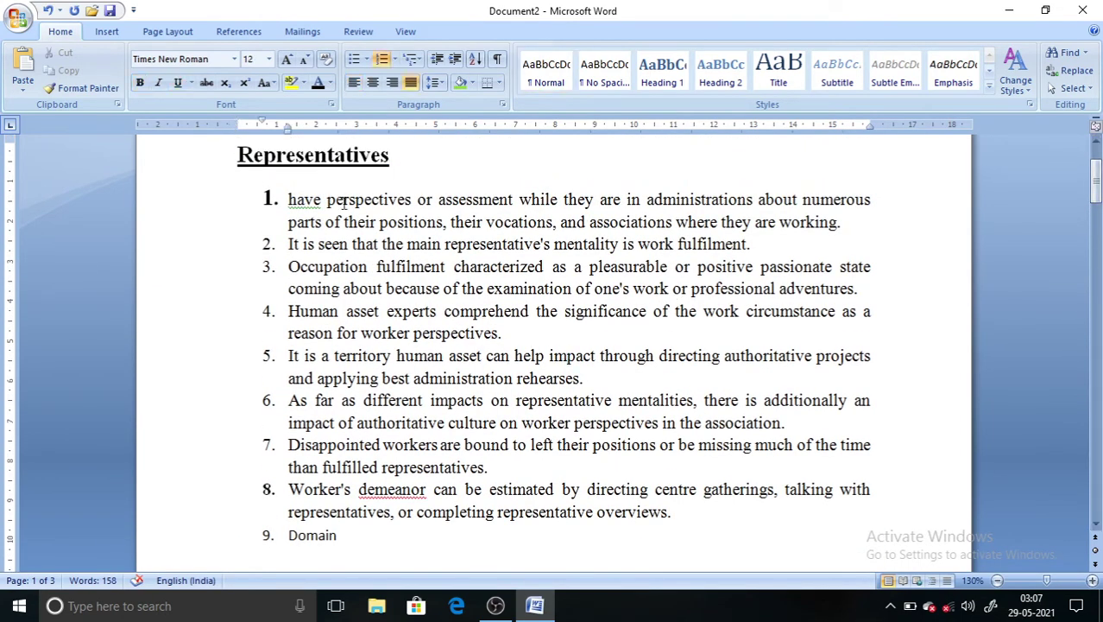
Apply a custom text watermark showing a surname, in semitransparent diagonal Calibri at automatic size
{"action": "left_click", "coordinate": [115, 33]}
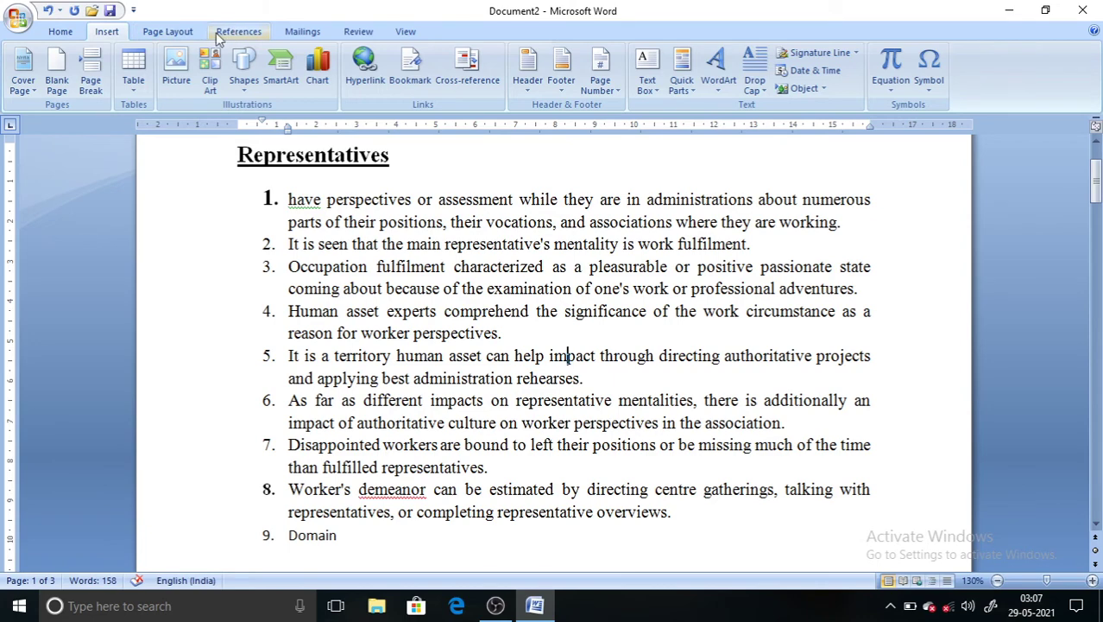
{"action": "left_click", "coordinate": [188, 36]}
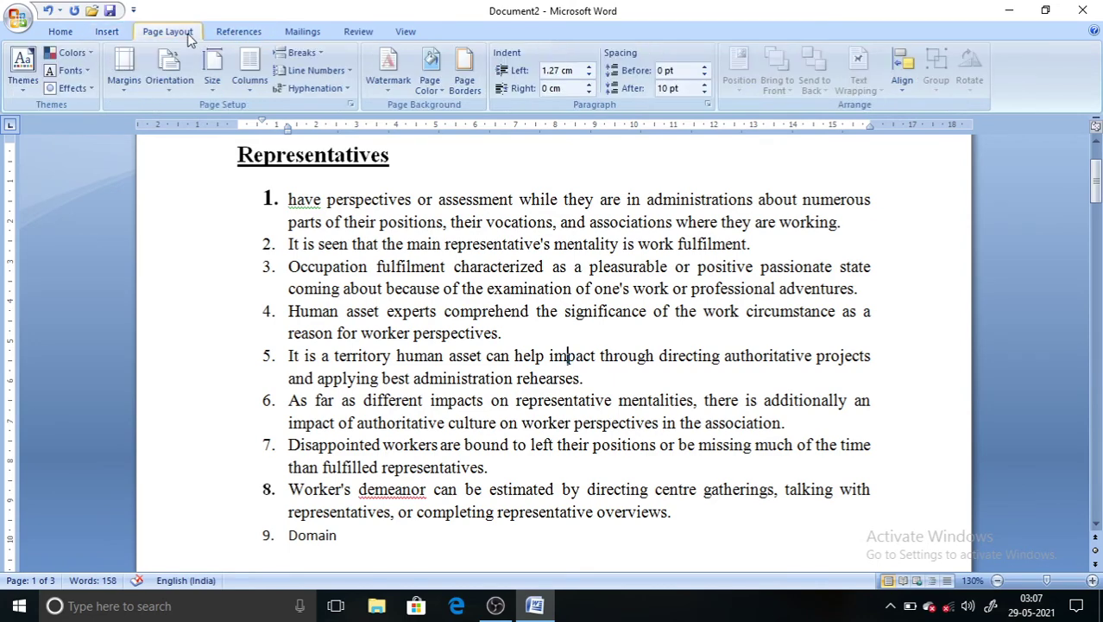
{"action": "left_click", "coordinate": [383, 74]}
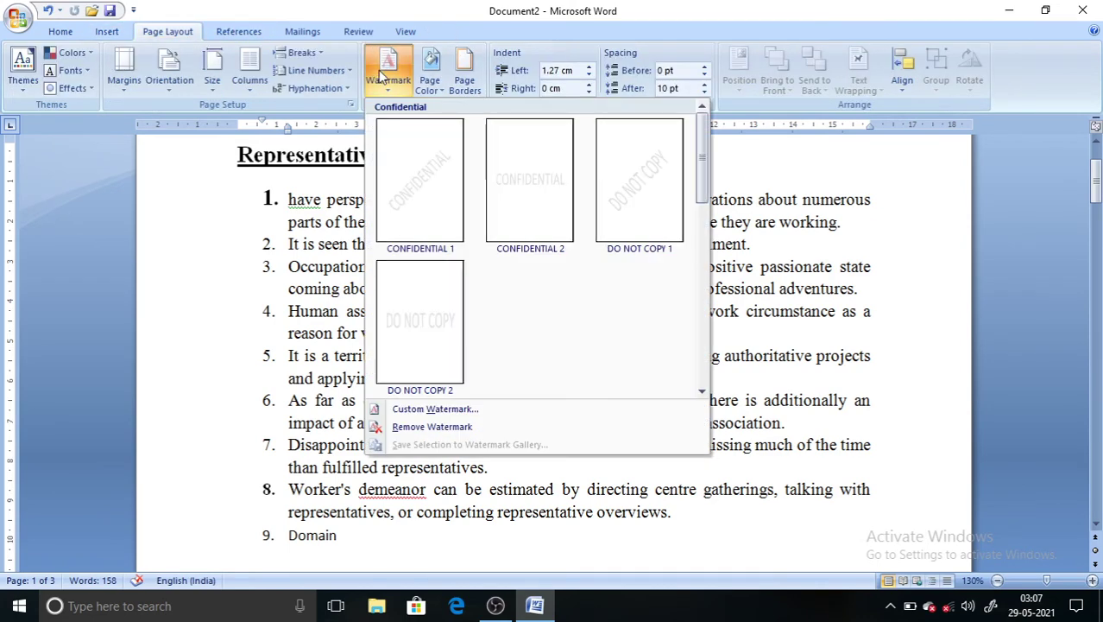
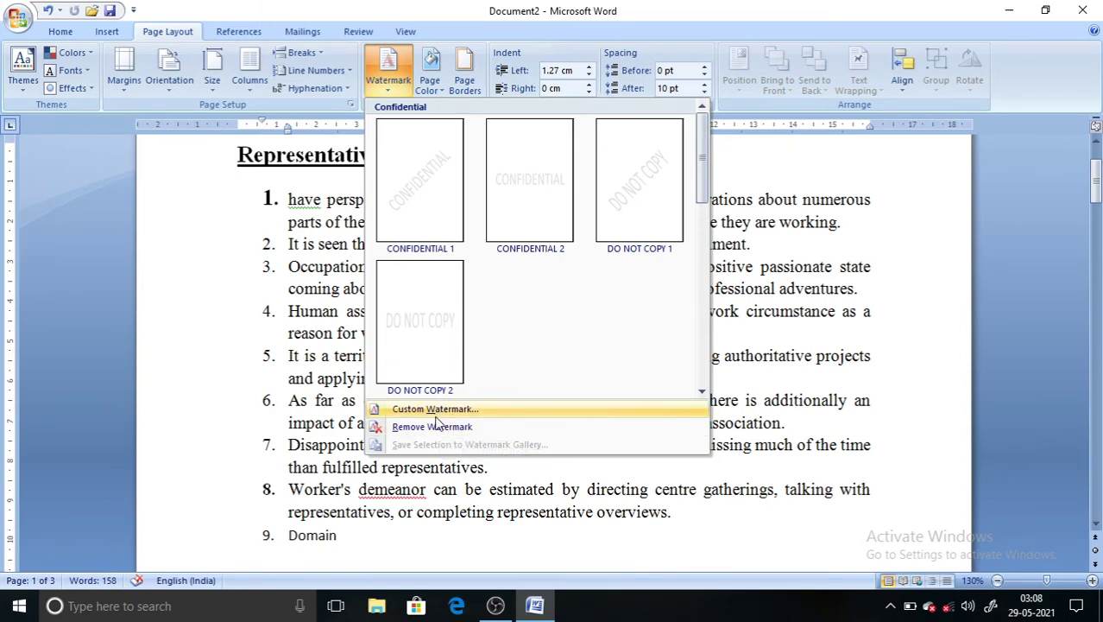
{"action": "left_click", "coordinate": [434, 412]}
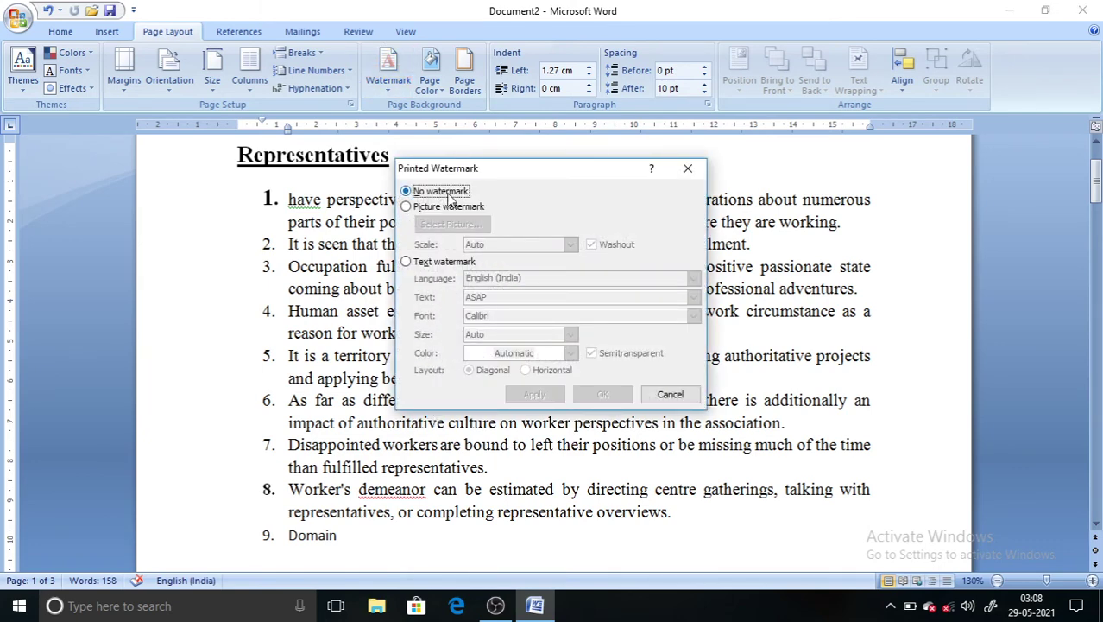
{"action": "left_click", "coordinate": [406, 263]}
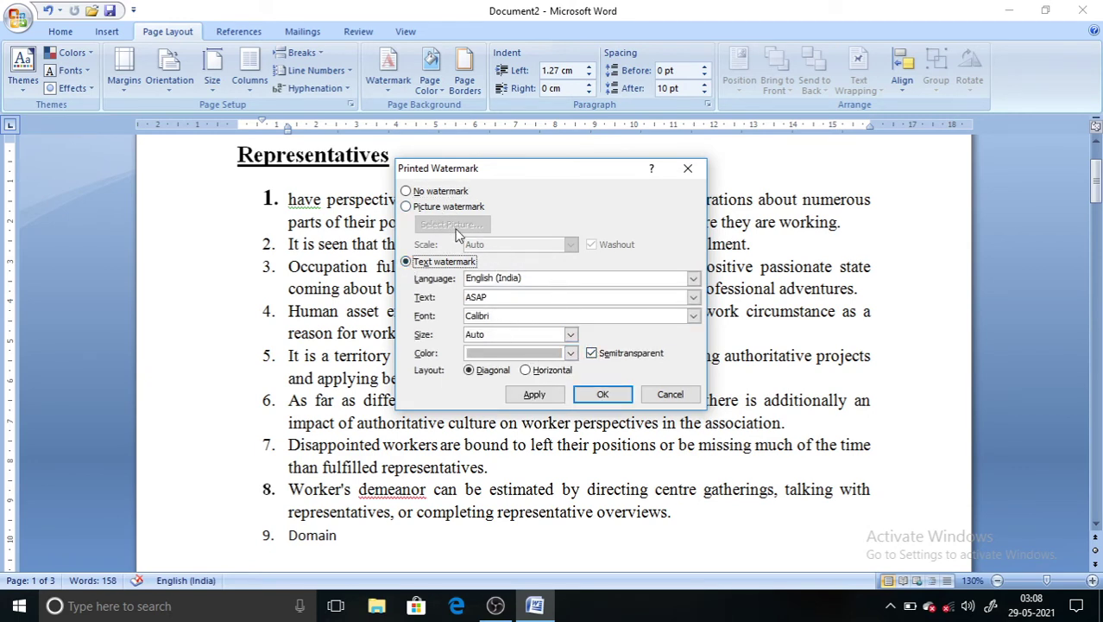
{"action": "left_click", "coordinate": [575, 297]}
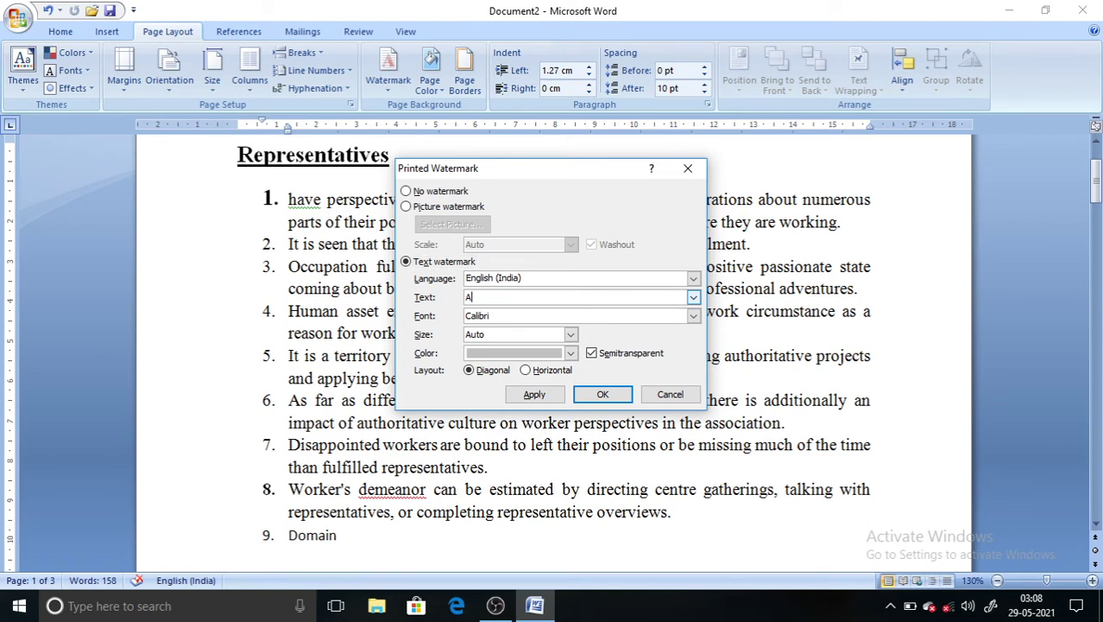
{"action": "key", "text": "BackSpace"}
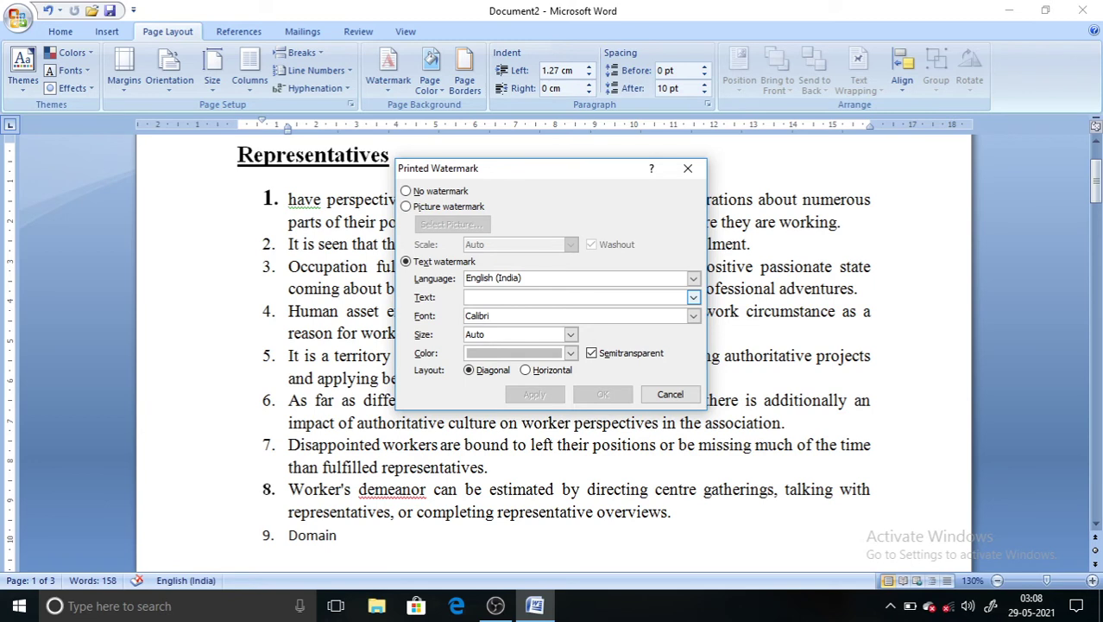
{"action": "type", "text": "GOWDA"}
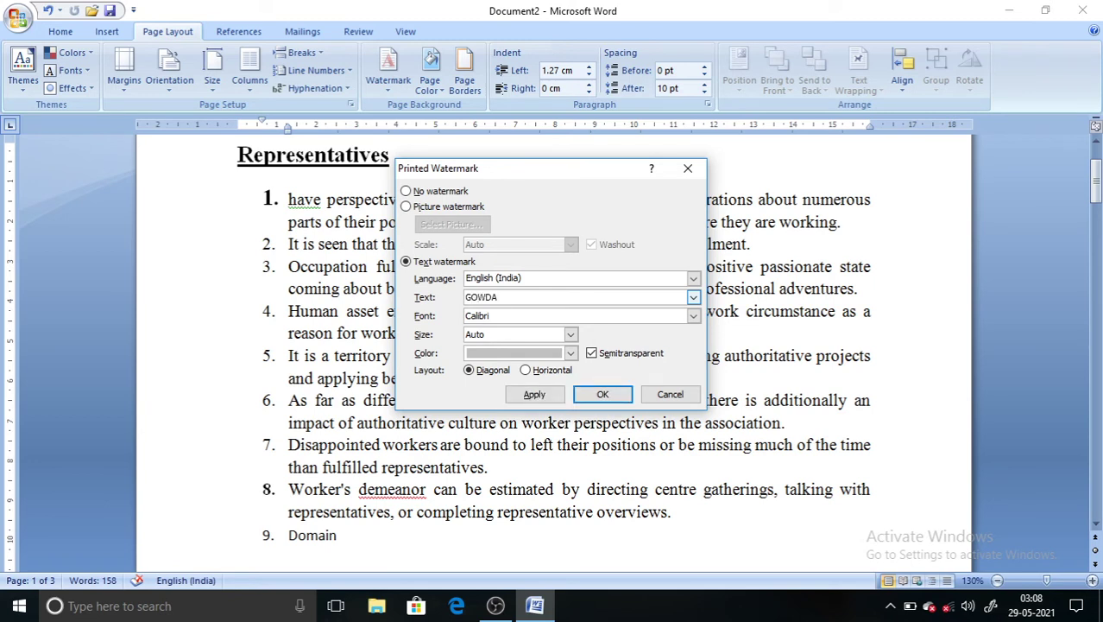
{"action": "left_click", "coordinate": [550, 398]}
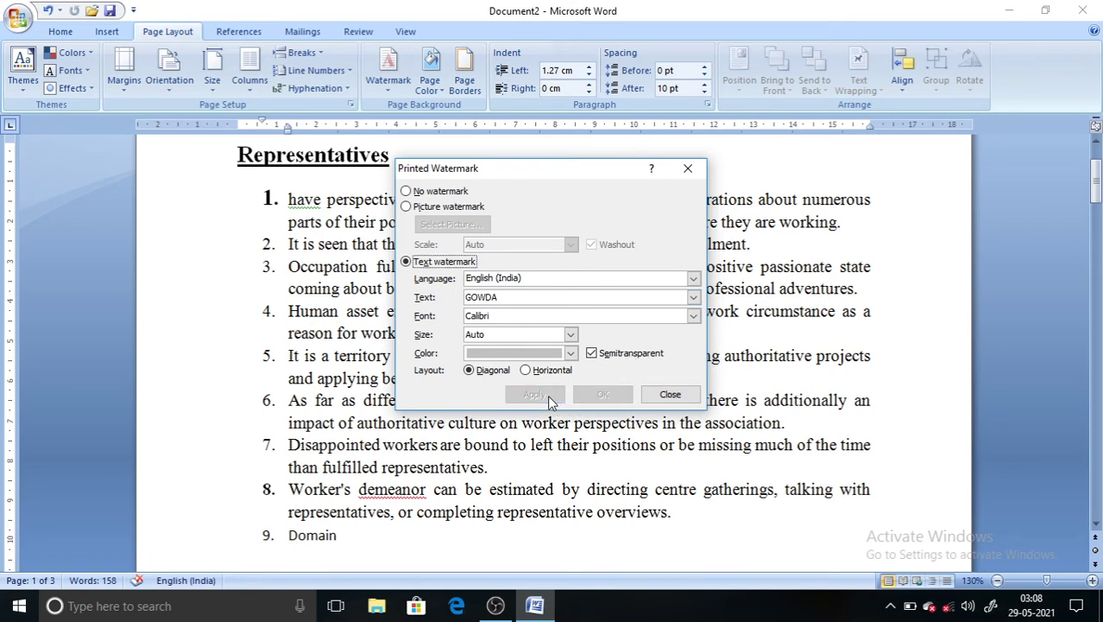
{"action": "left_click", "coordinate": [411, 208]}
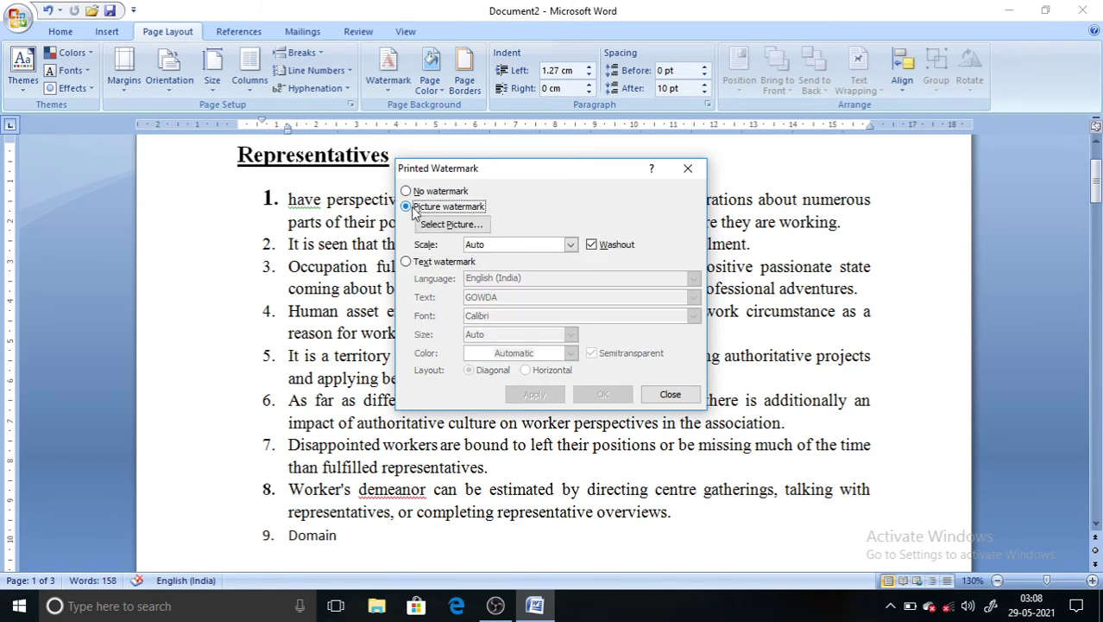
{"action": "left_click", "coordinate": [411, 193]}
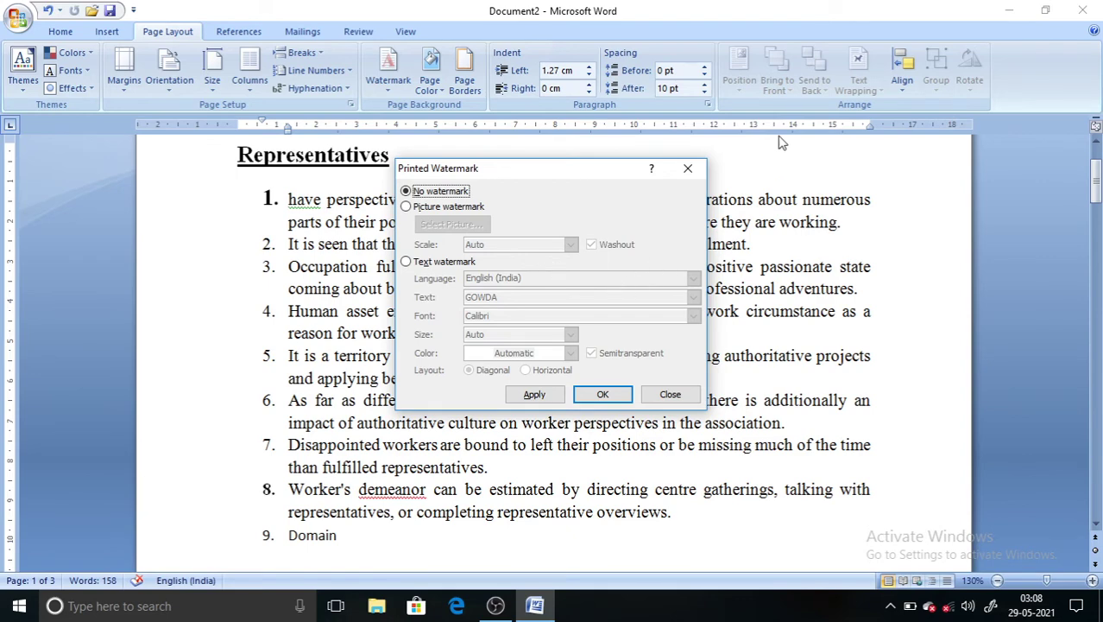
{"action": "left_click", "coordinate": [690, 170]}
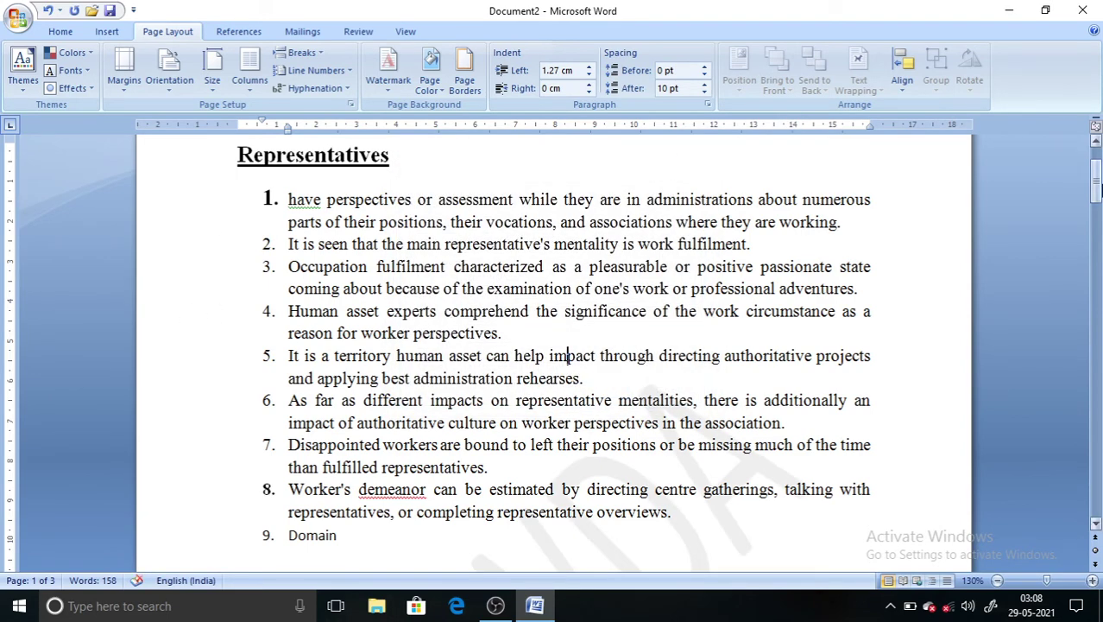
Squash the ship picture in the table into a low, wide strip, flipping it vertically and back while resizing
{"action": "left_click_drag", "start_coordinate": [1098, 190], "coordinate": [1098, 221]}
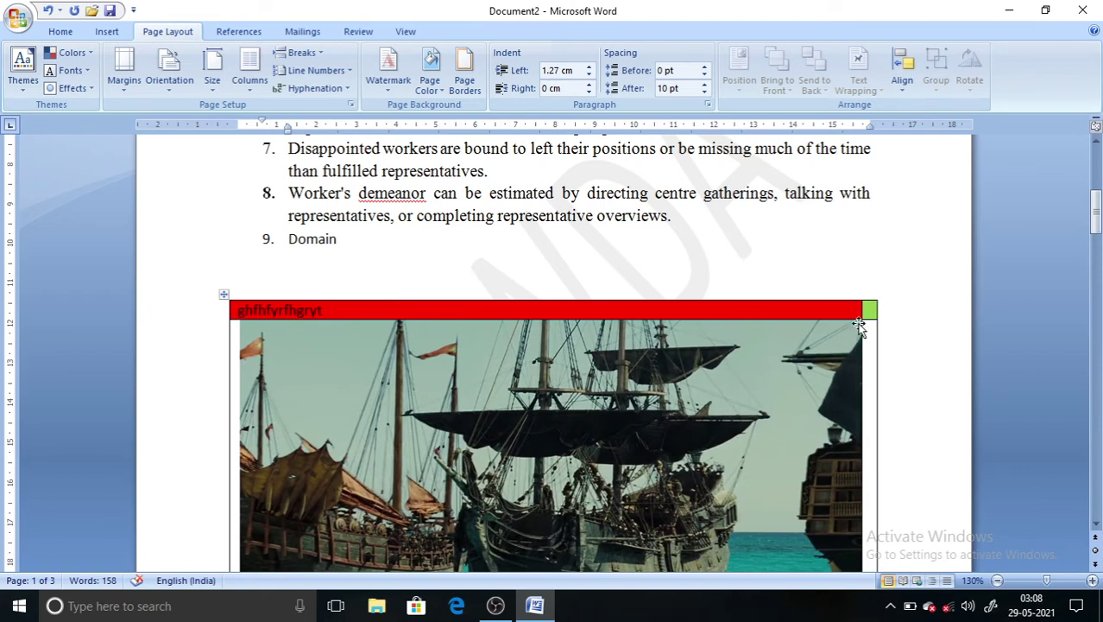
{"action": "left_click_drag", "start_coordinate": [859, 324], "coordinate": [683, 278]}
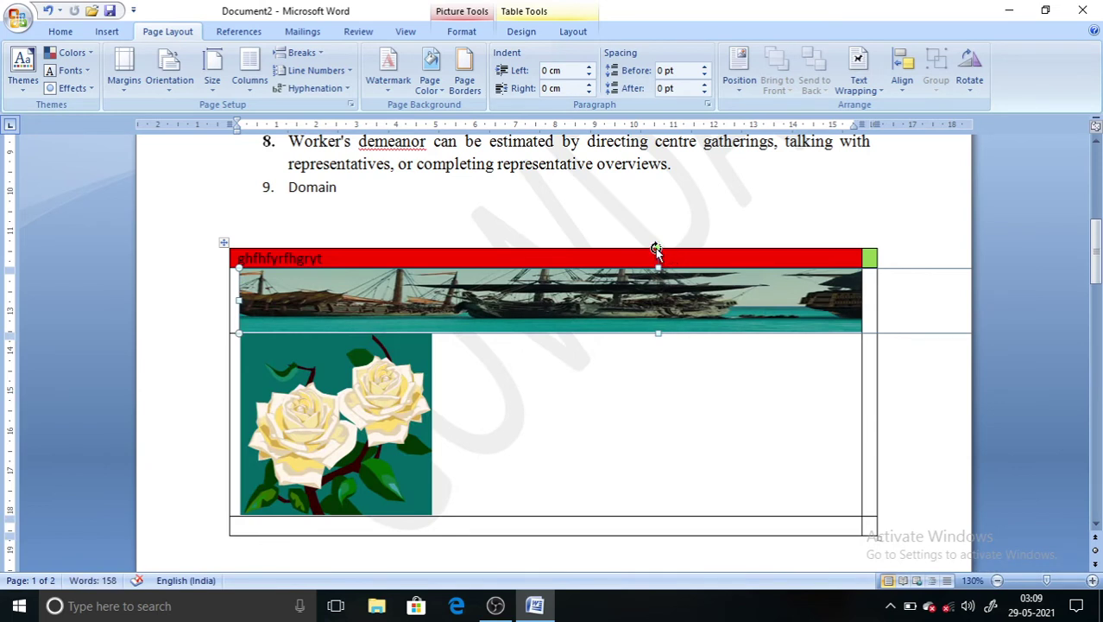
{"action": "left_click_drag", "start_coordinate": [658, 267], "coordinate": [673, 495]}
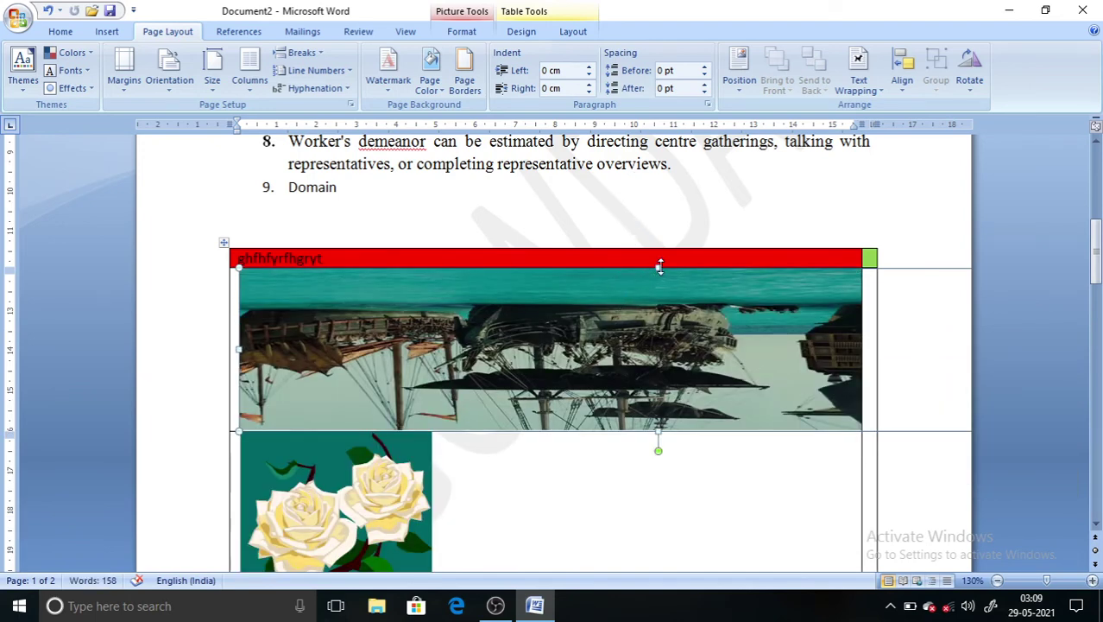
{"action": "left_click_drag", "start_coordinate": [660, 267], "coordinate": [652, 521]}
{"action": "left_click_drag", "start_coordinate": [652, 521], "coordinate": [654, 522]}
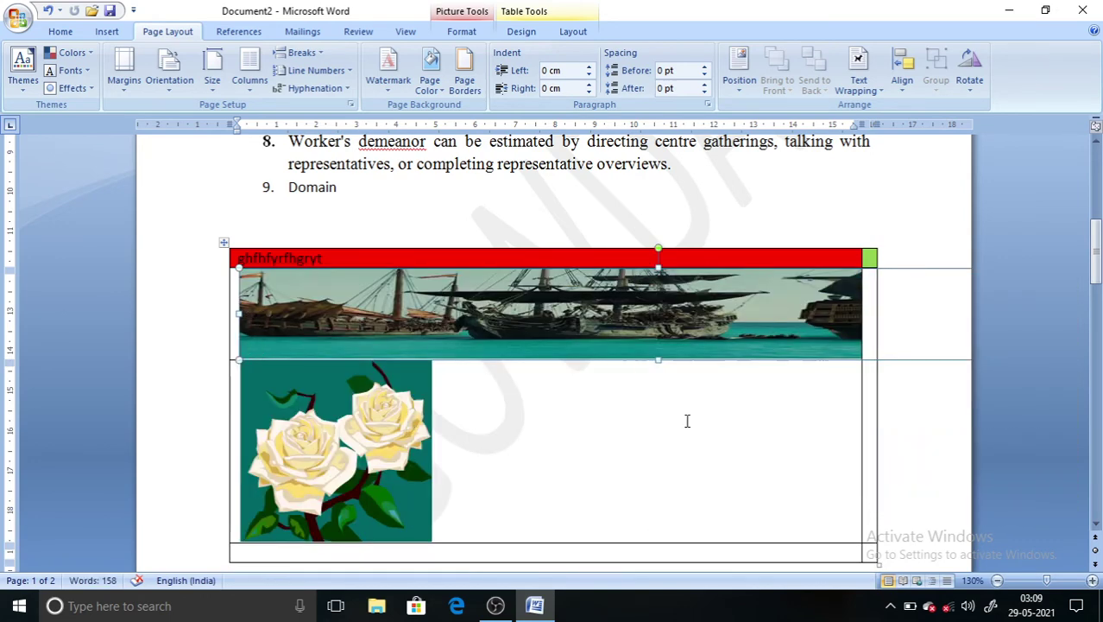
Move the ship picture directly beneath the roses picture and try to move both pictures further down out of the table
{"action": "left_click_drag", "start_coordinate": [638, 334], "coordinate": [628, 528]}
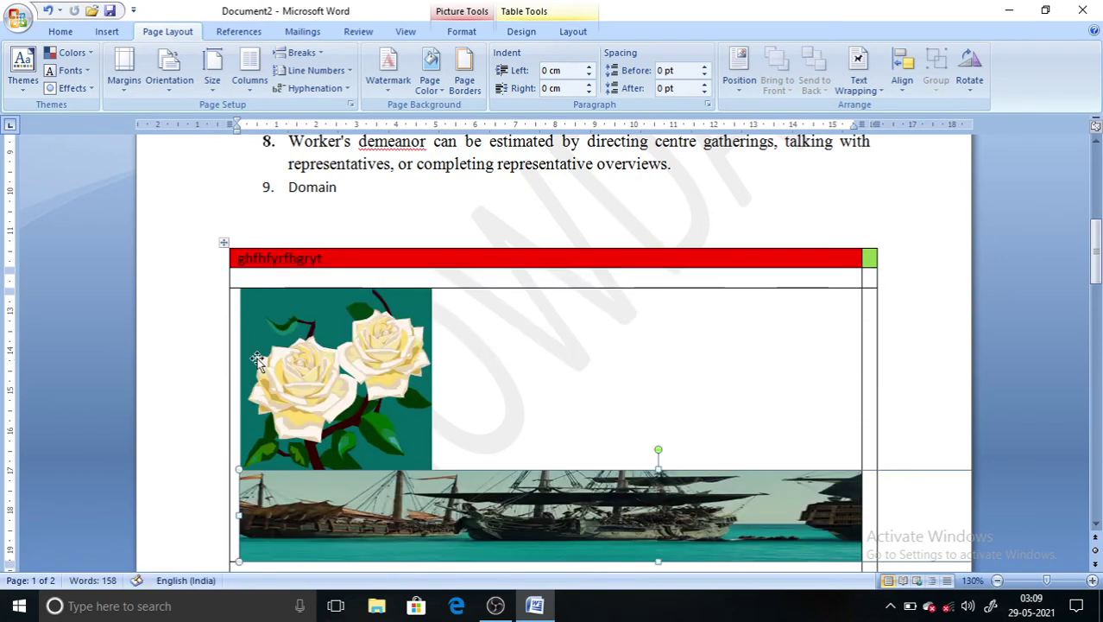
{"action": "left_click_drag", "start_coordinate": [261, 336], "coordinate": [284, 544]}
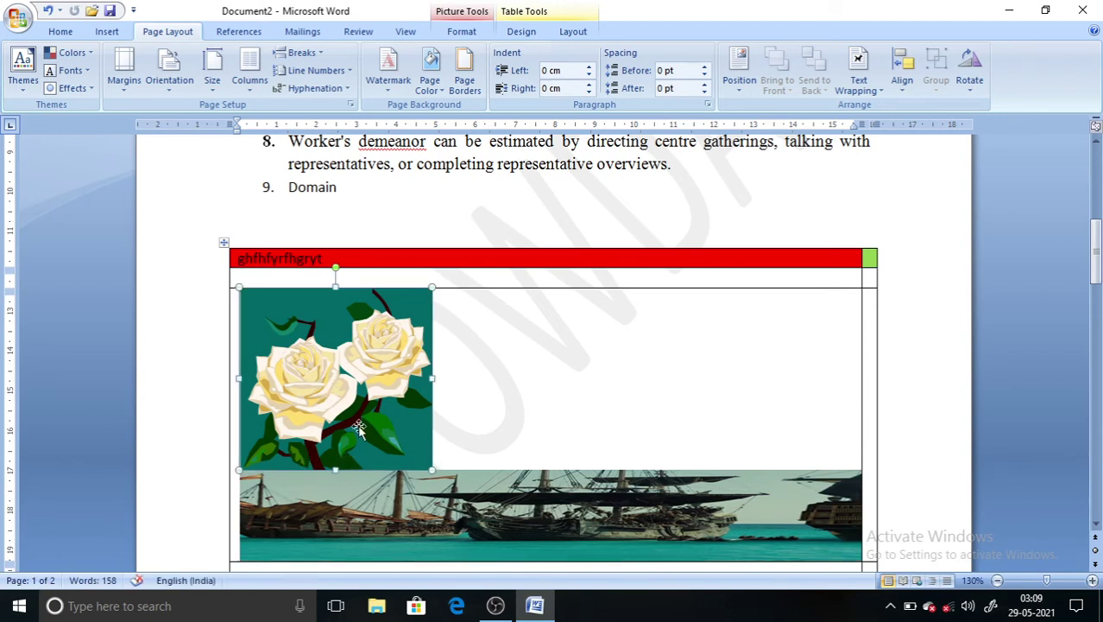
{"action": "left_click_drag", "start_coordinate": [386, 321], "coordinate": [394, 532]}
{"action": "left_click_drag", "start_coordinate": [1099, 228], "coordinate": [1098, 257]}
{"action": "left_click_drag", "start_coordinate": [575, 399], "coordinate": [578, 553]}
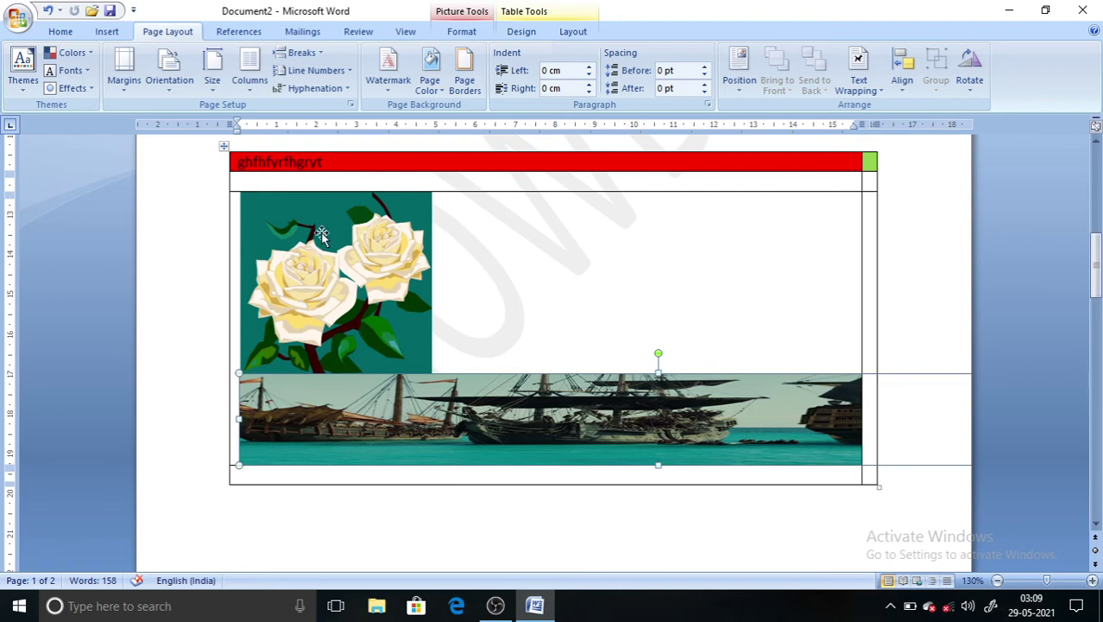
Move the roses picture and the ship picture out of the table into the blank area below it
{"action": "left_click_drag", "start_coordinate": [321, 233], "coordinate": [413, 558]}
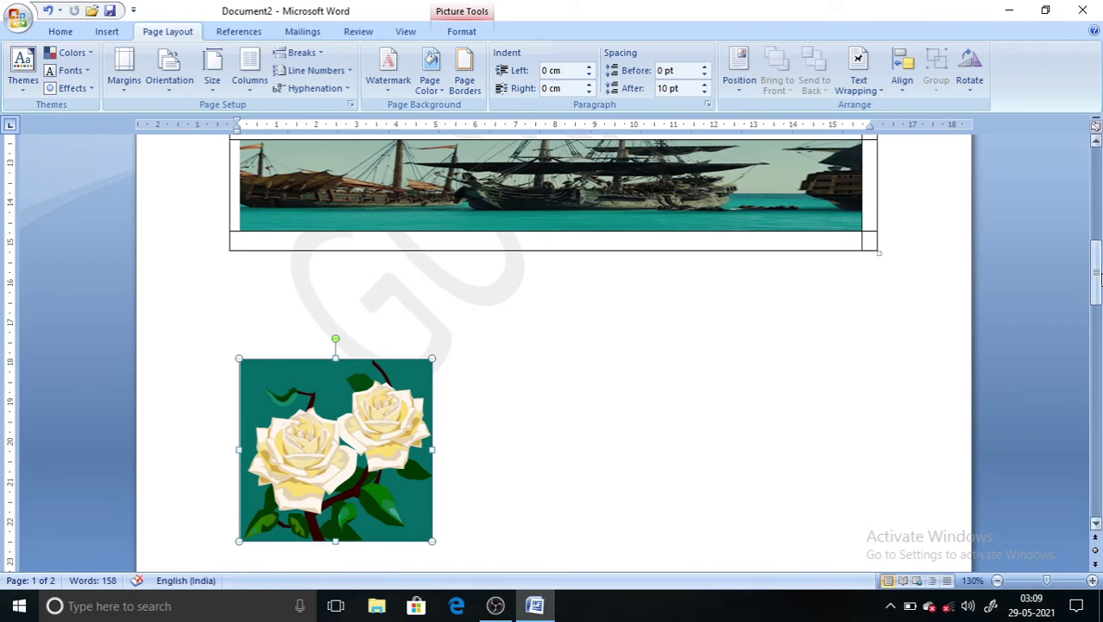
{"action": "left_click_drag", "start_coordinate": [1099, 284], "coordinate": [1098, 258]}
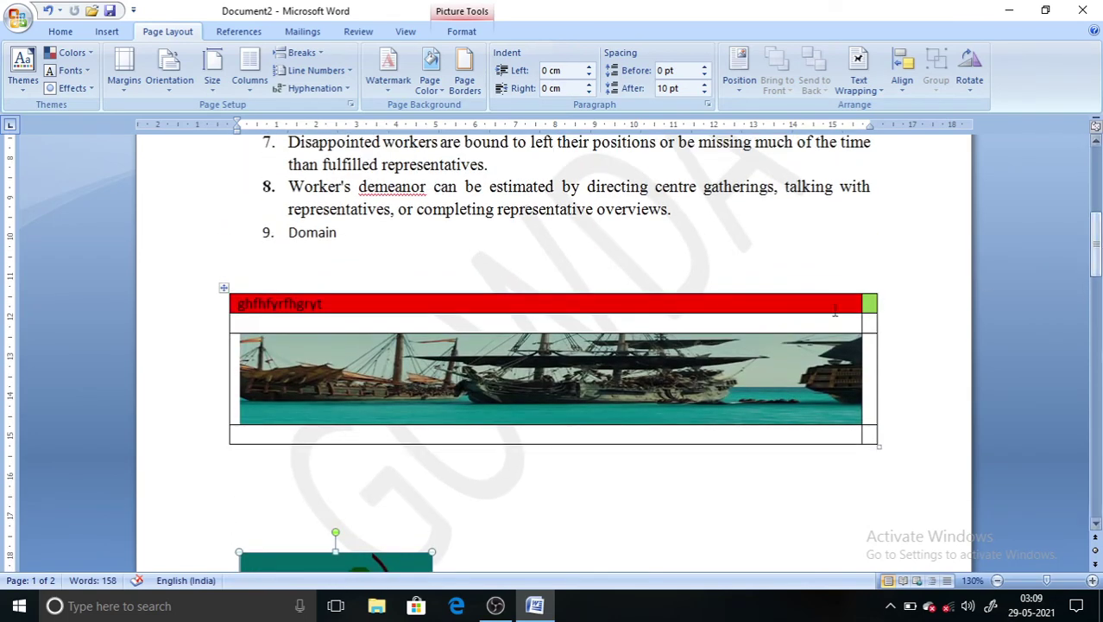
{"action": "left_click_drag", "start_coordinate": [648, 358], "coordinate": [669, 557]}
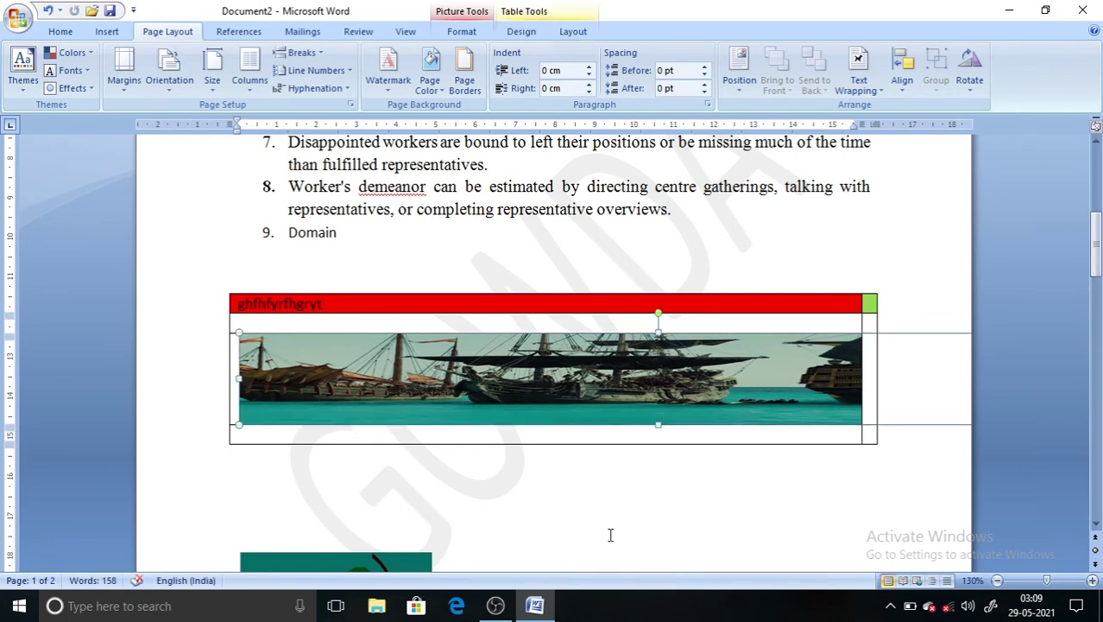
{"action": "left_click", "coordinate": [563, 304]}
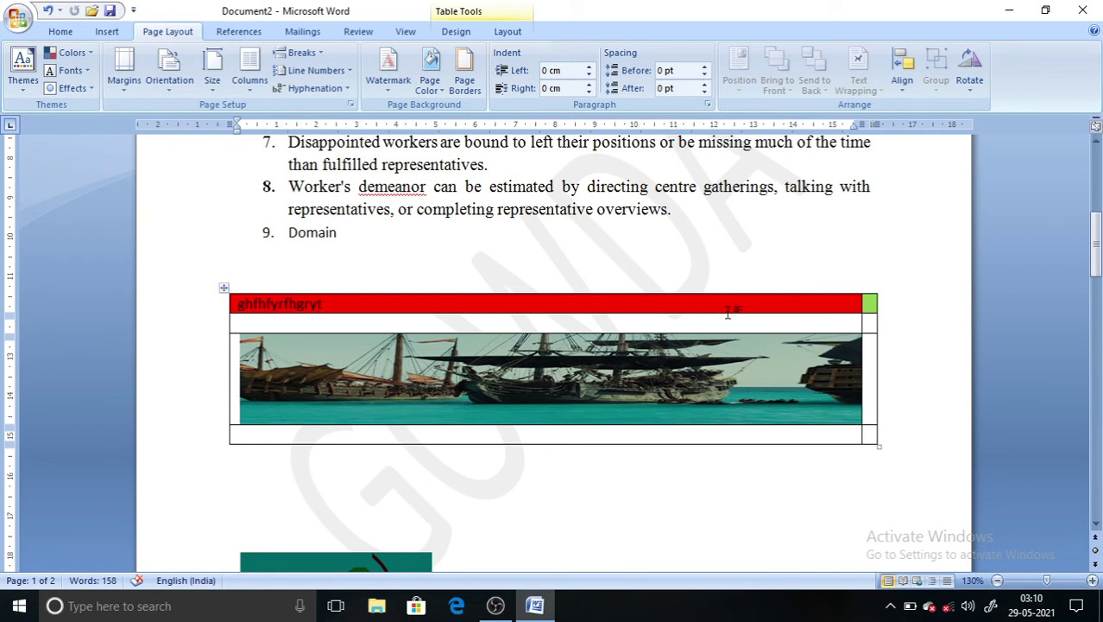
{"action": "left_click_drag", "start_coordinate": [728, 337], "coordinate": [771, 558]}
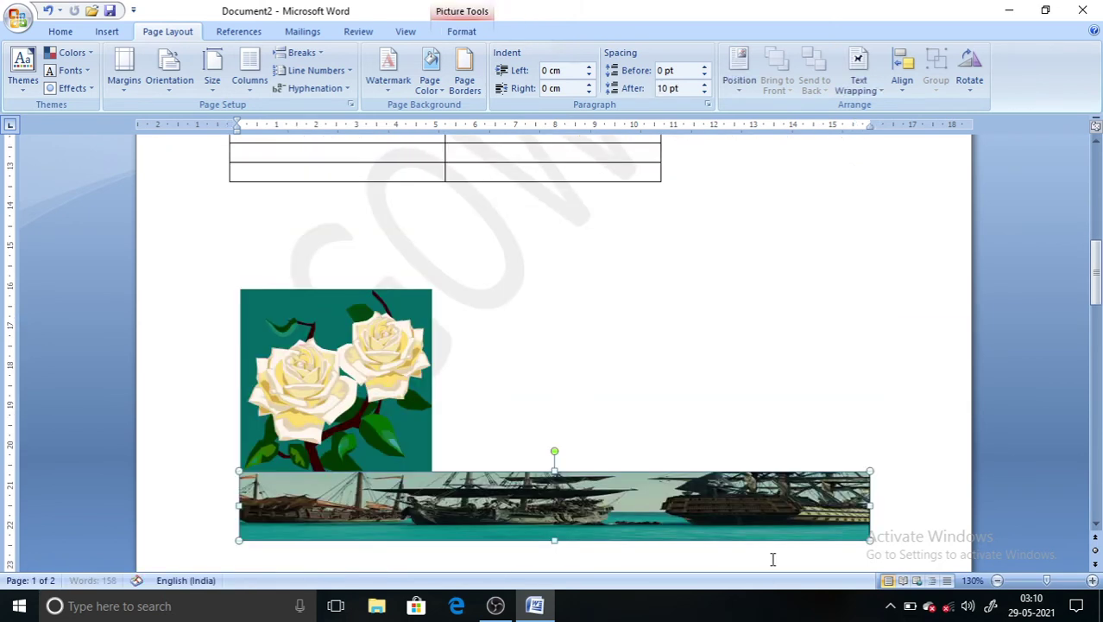
{"action": "mouse_move", "coordinate": [1099, 293]}
{"action": "left_mouse_down"}
{"action": "mouse_move", "coordinate": [1098, 250]}
{"action": "mouse_move", "coordinate": [1098, 274]}
{"action": "left_mouse_up"}
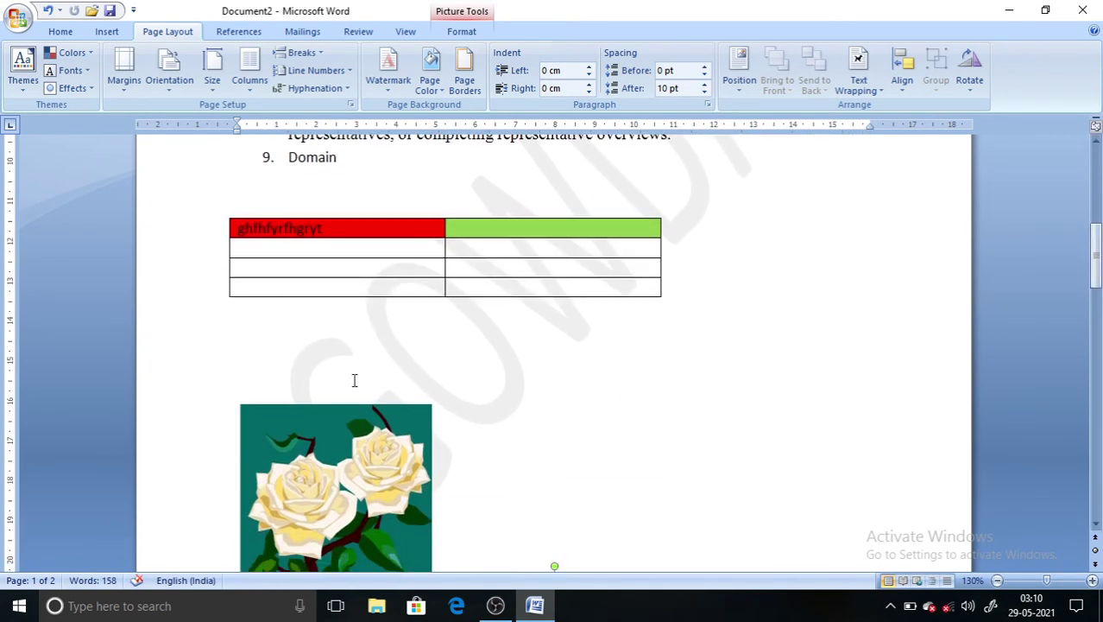
Delete the roses picture and the ship picture below the table, and place the cursor in the table's red header cell
{"action": "left_click", "coordinate": [349, 443]}
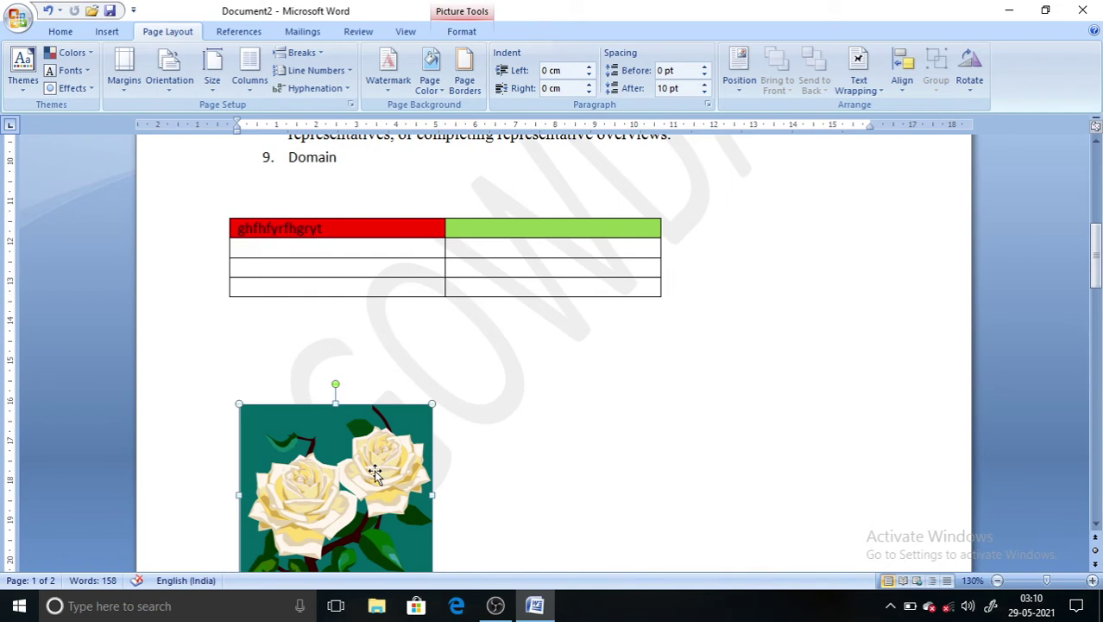
{"action": "key", "text": "ctrl+v"}
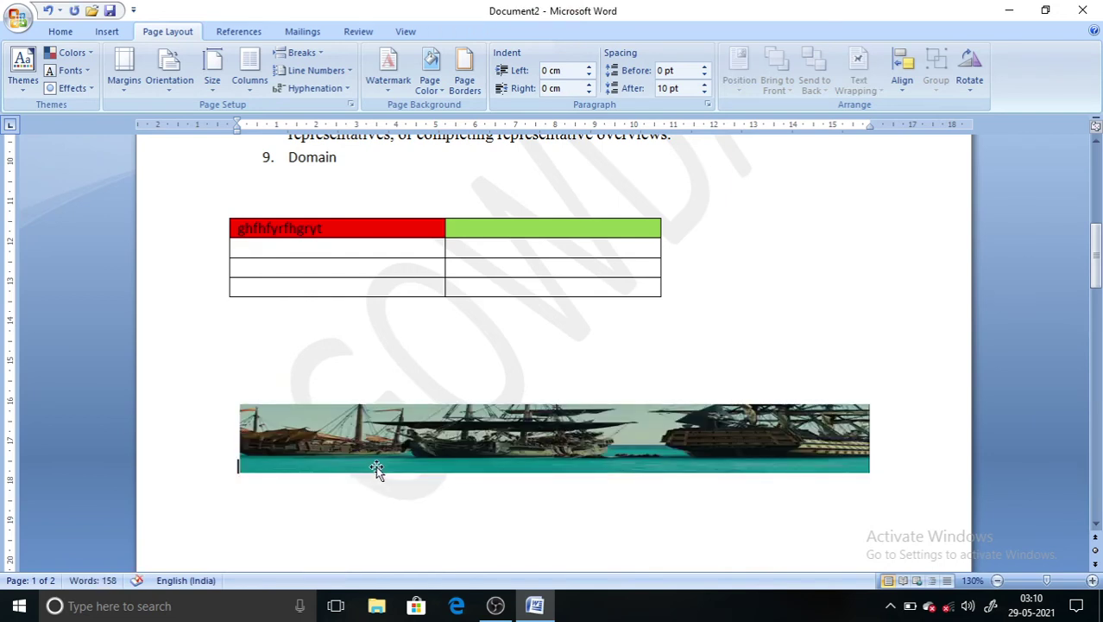
{"action": "left_click", "coordinate": [377, 467]}
{"action": "key", "text": "Delete"}
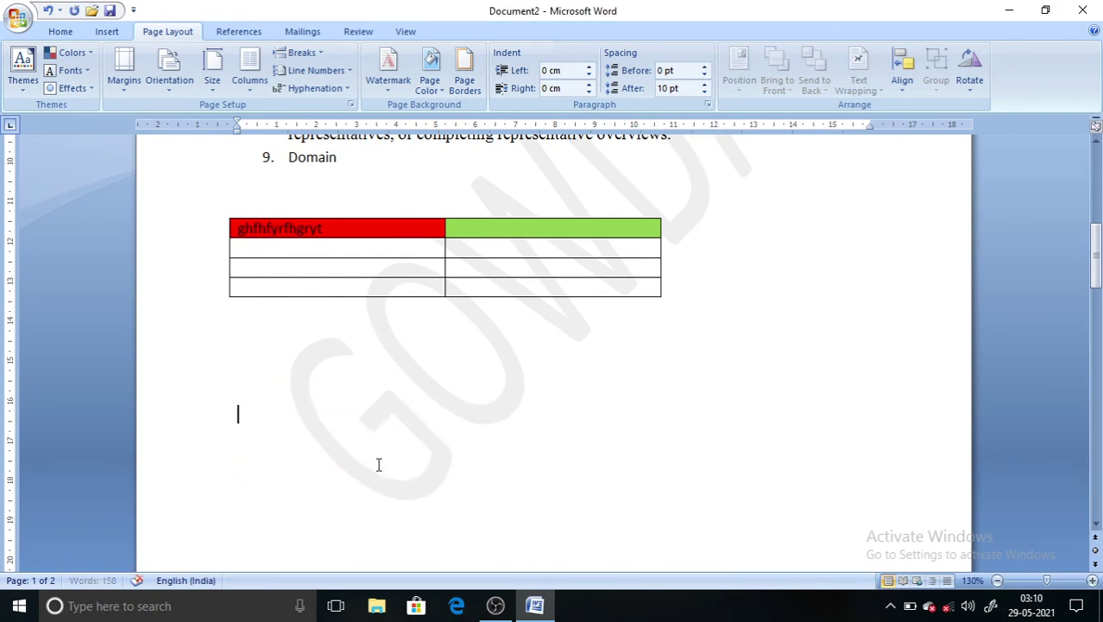
{"action": "left_click", "coordinate": [427, 229]}
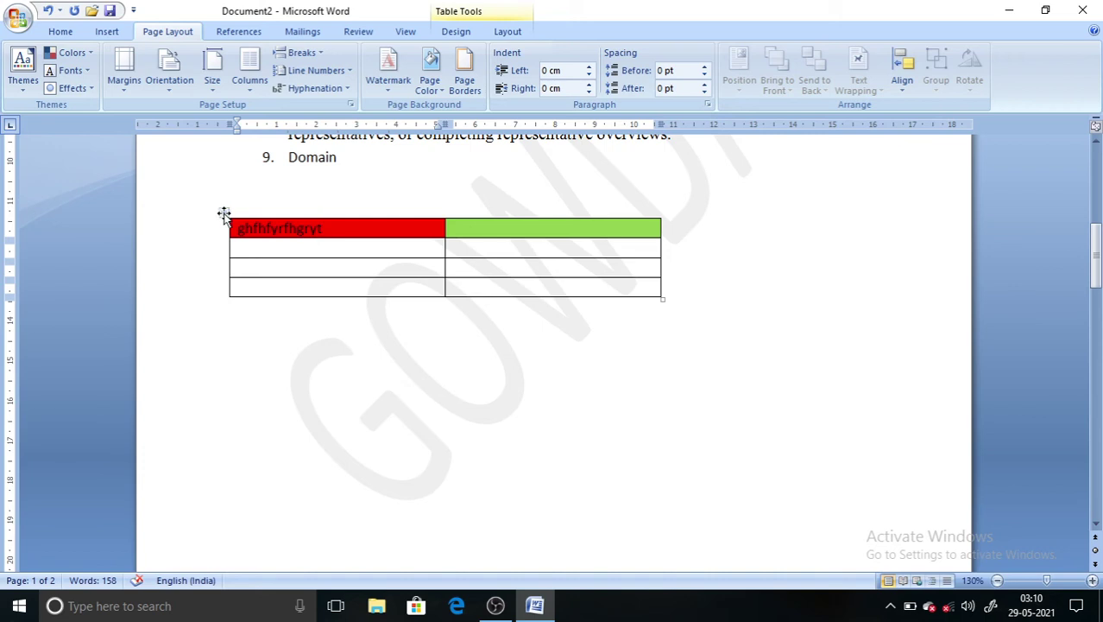
Move the table to the lower right area of page 1 and narrow it to about 4 cm wide
{"action": "left_click_drag", "start_coordinate": [223, 213], "coordinate": [672, 549]}
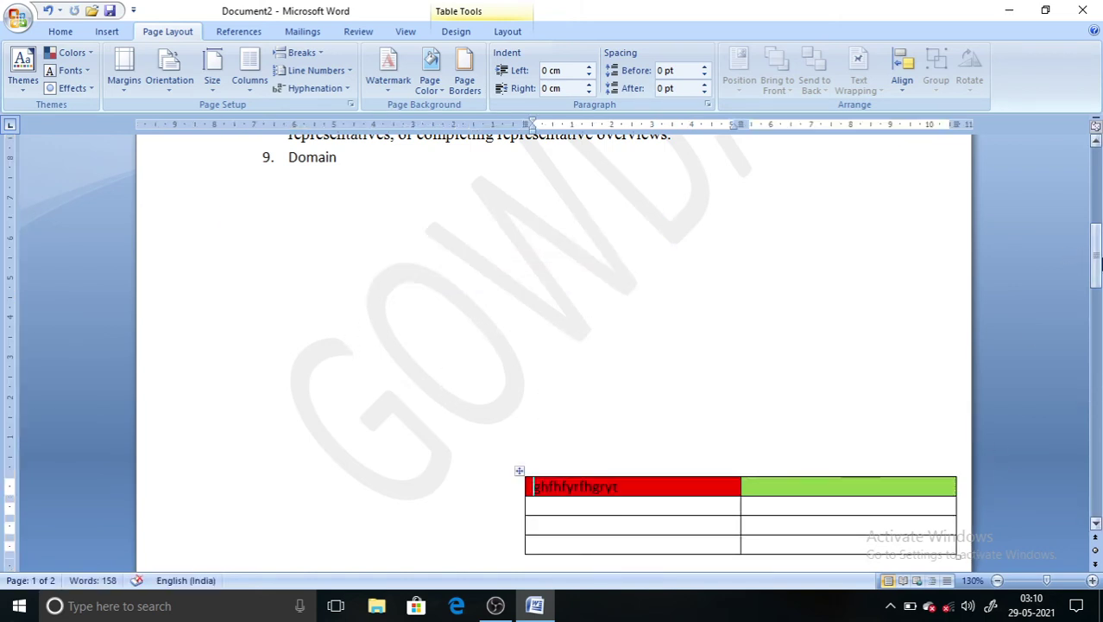
{"action": "mouse_move", "coordinate": [1092, 248]}
{"action": "left_mouse_down"}
{"action": "mouse_move", "coordinate": [1099, 226]}
{"action": "mouse_move", "coordinate": [1098, 245]}
{"action": "left_mouse_up"}
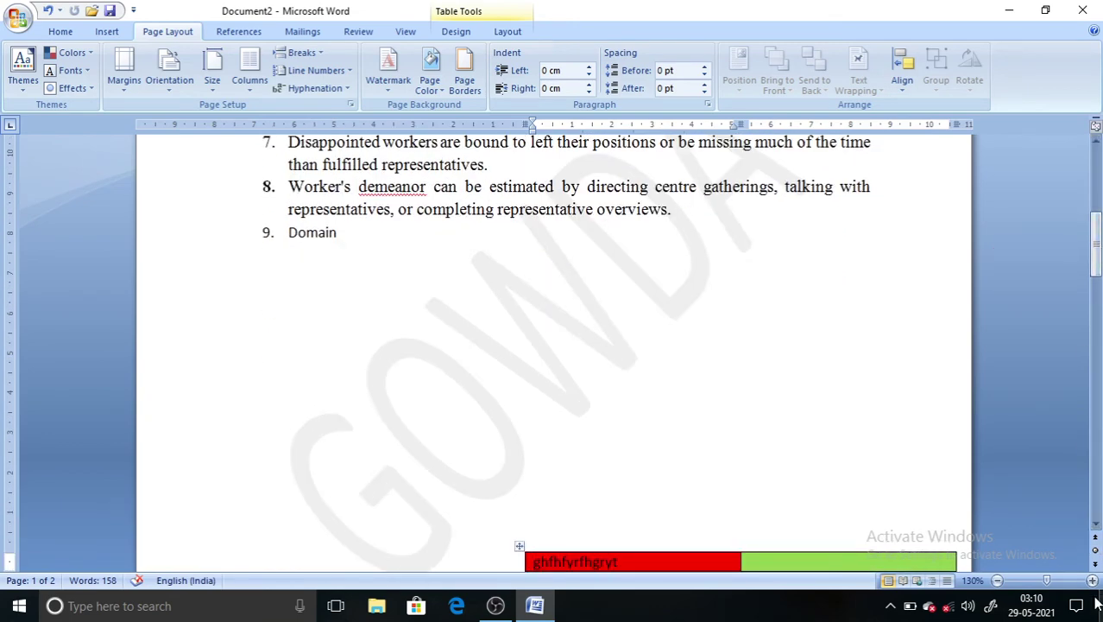
{"action": "left_click", "coordinate": [997, 581]}
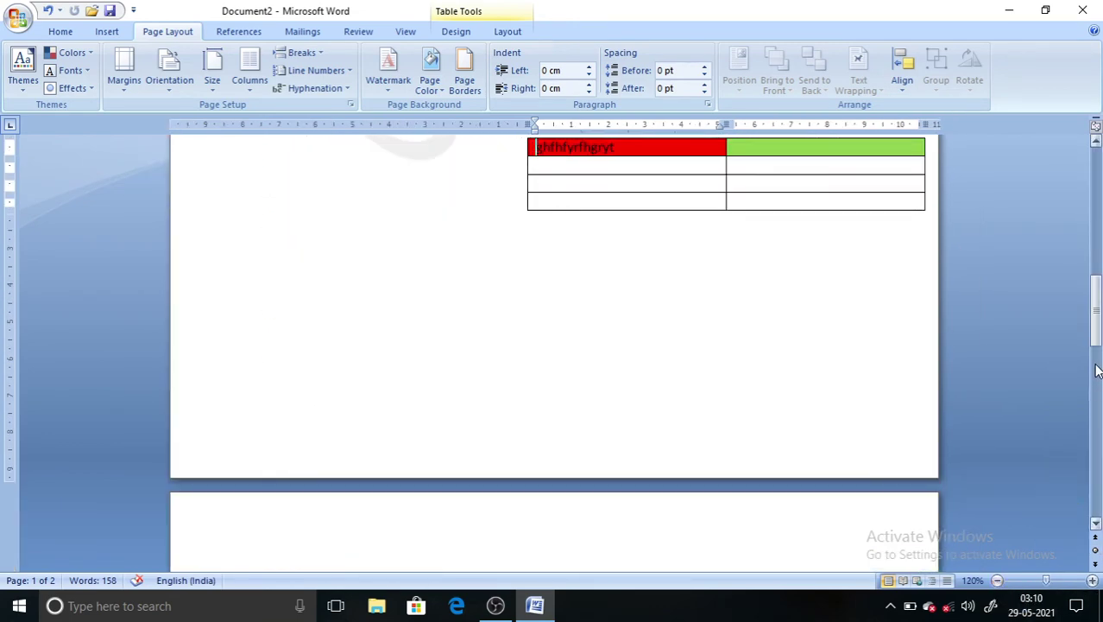
{"action": "left_click_drag", "start_coordinate": [1097, 341], "coordinate": [1095, 256]}
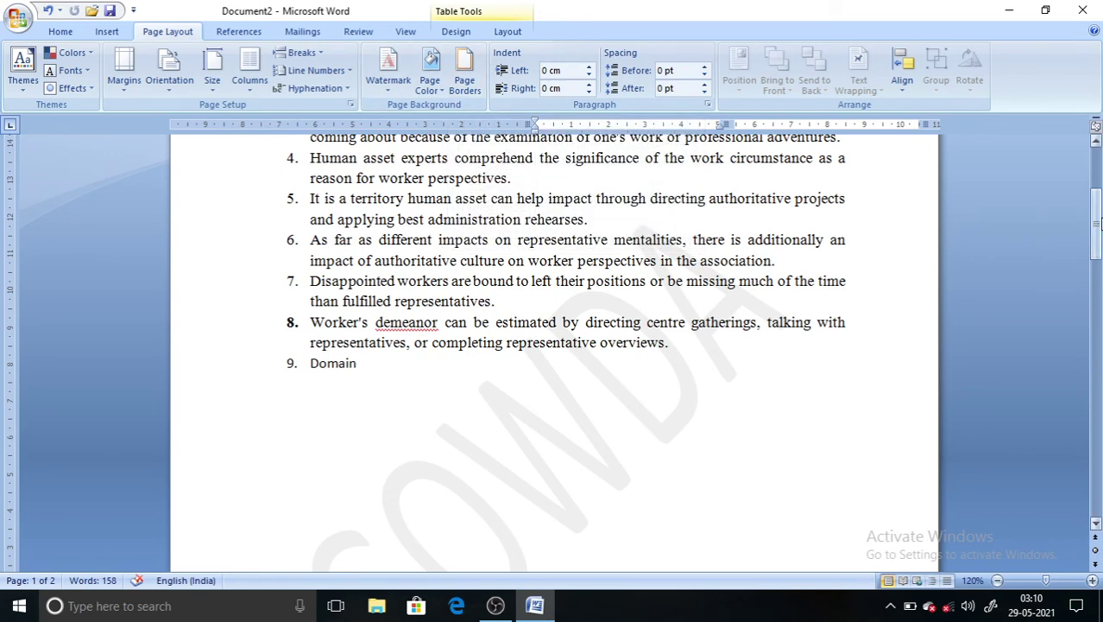
{"action": "left_click_drag", "start_coordinate": [1095, 226], "coordinate": [1099, 293]}
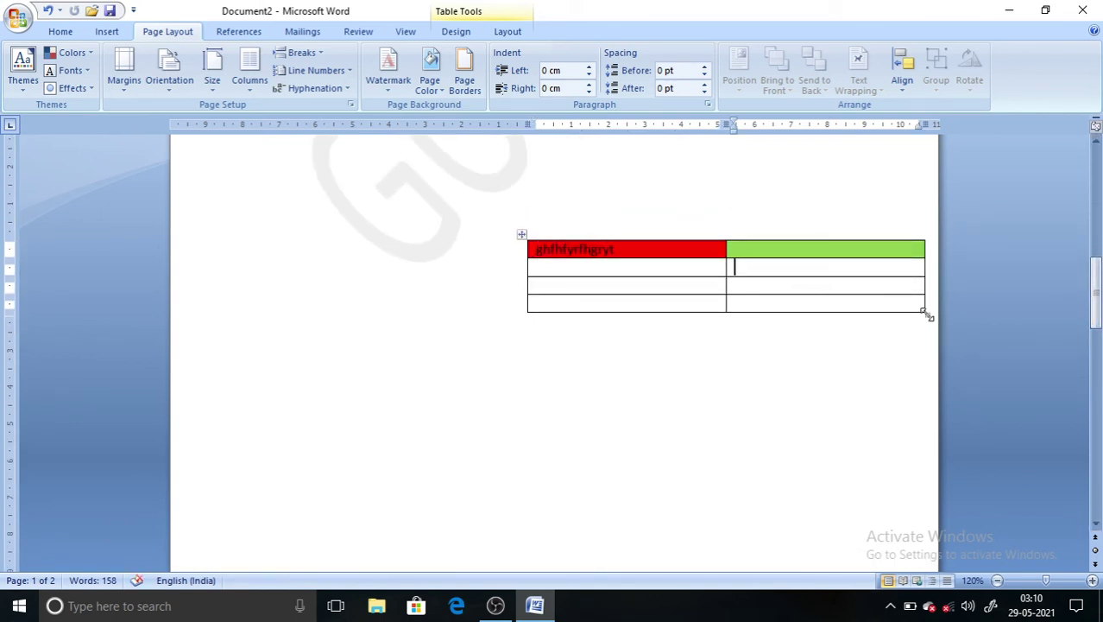
{"action": "left_click_drag", "start_coordinate": [926, 311], "coordinate": [649, 288]}
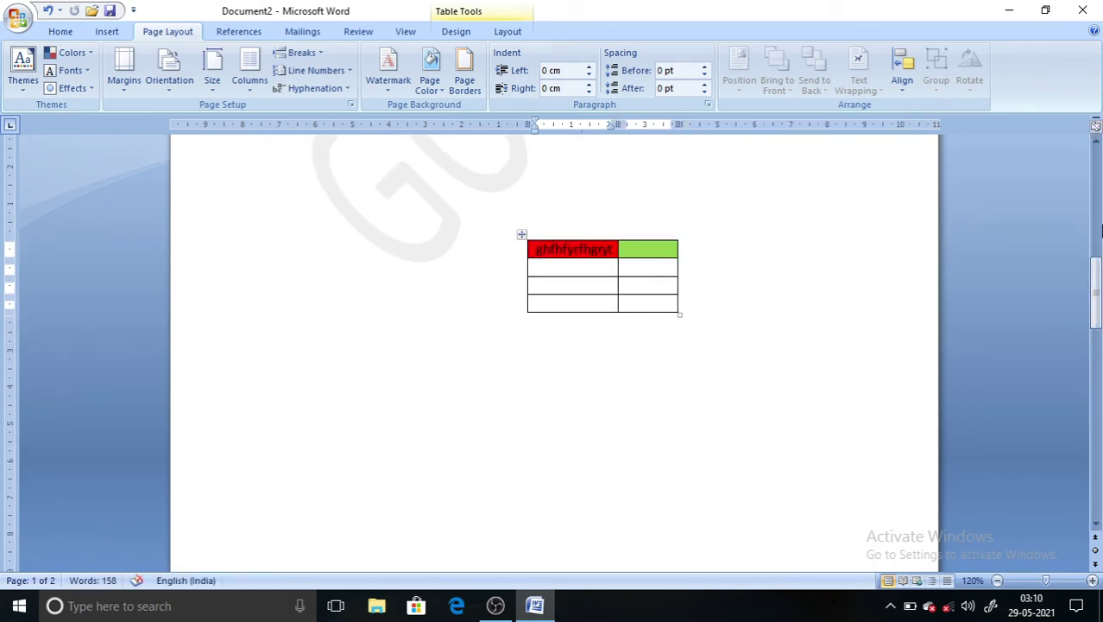
Add a solid ½ pt page border on all four sides of the whole document and check it down to page 2
{"action": "left_click_drag", "start_coordinate": [1095, 294], "coordinate": [1099, 183]}
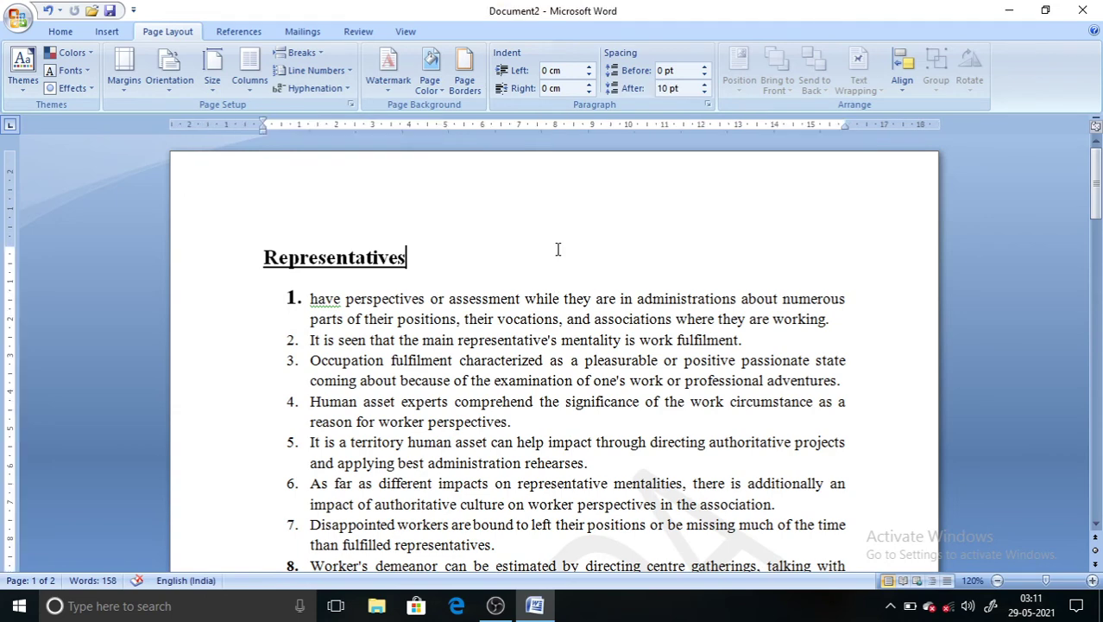
{"action": "left_click", "coordinate": [467, 76]}
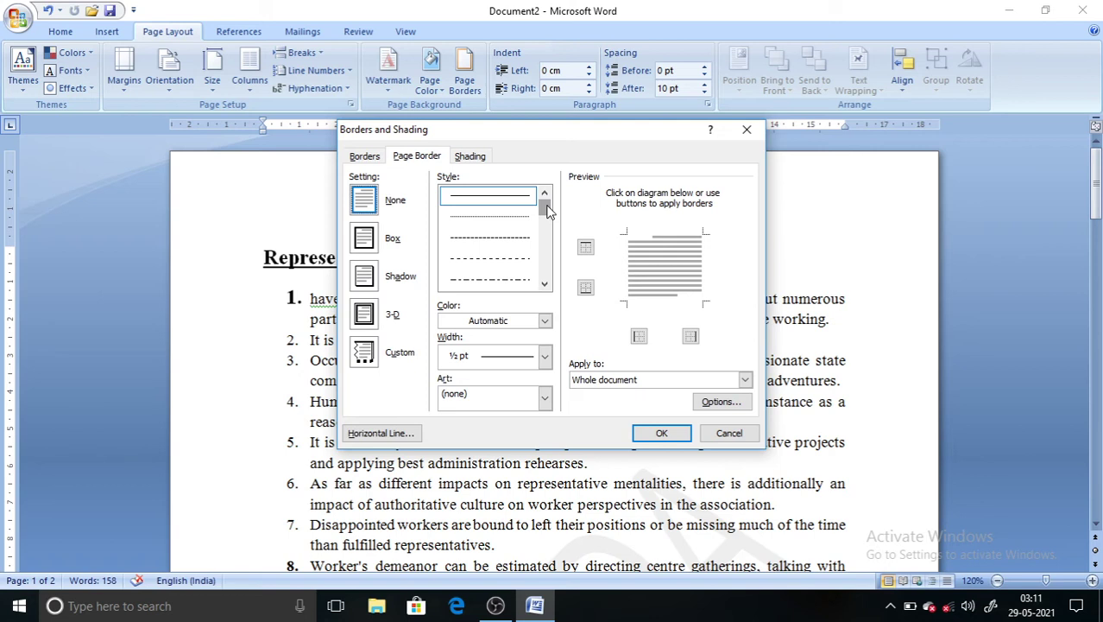
{"action": "left_click_drag", "start_coordinate": [547, 205], "coordinate": [548, 201]}
{"action": "mouse_move", "coordinate": [547, 209]}
{"action": "left_mouse_down"}
{"action": "mouse_move", "coordinate": [545, 228]}
{"action": "mouse_move", "coordinate": [546, 200]}
{"action": "left_mouse_up"}
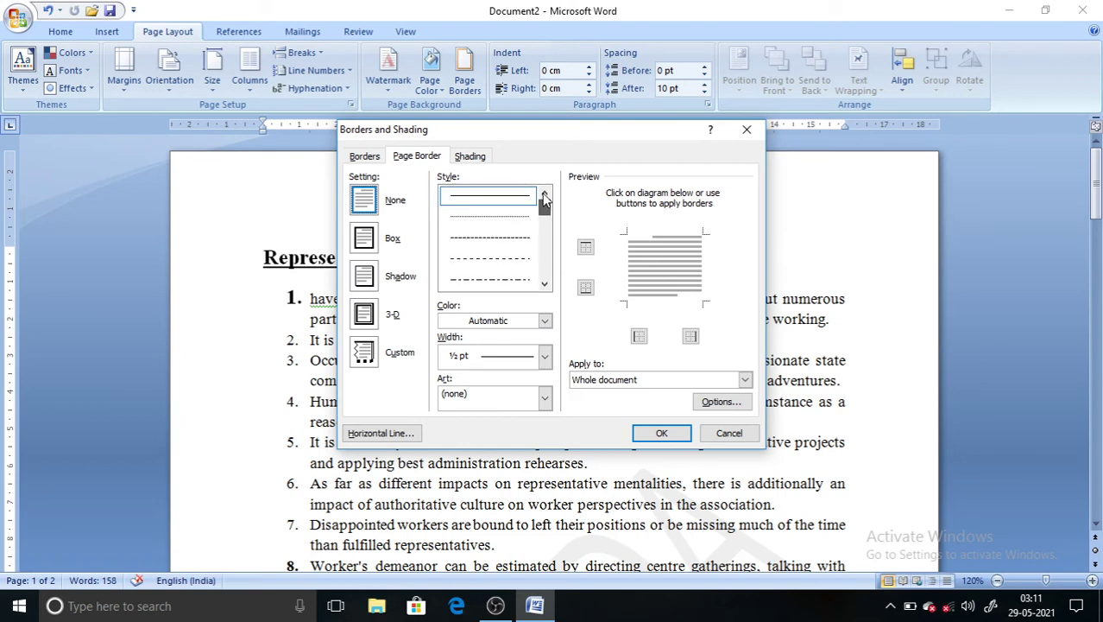
{"action": "left_click", "coordinate": [496, 200]}
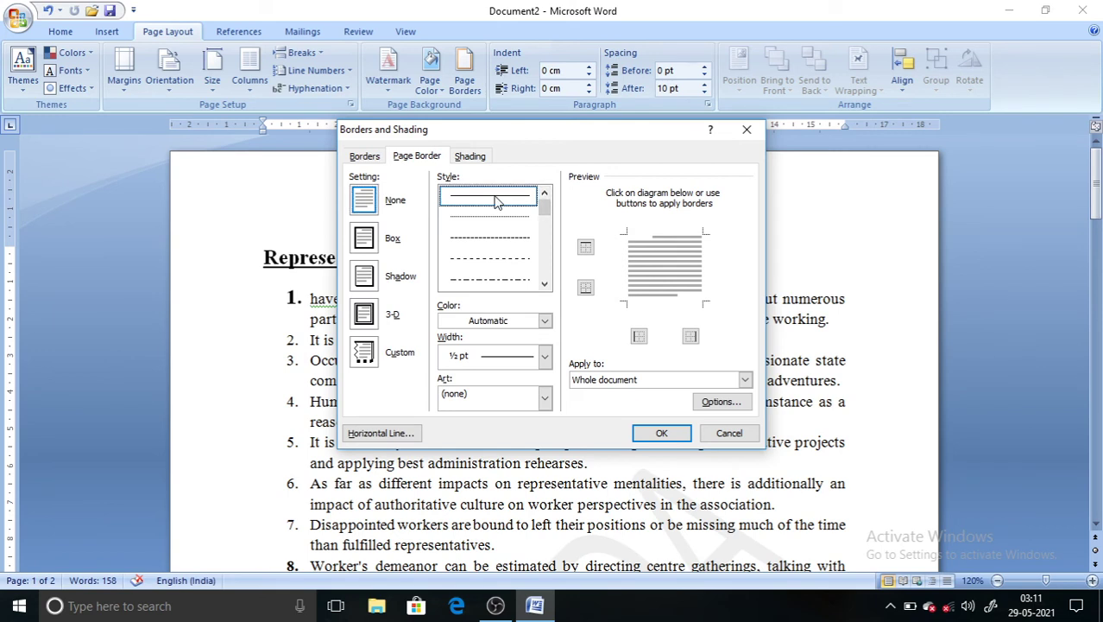
{"action": "left_click", "coordinate": [587, 250]}
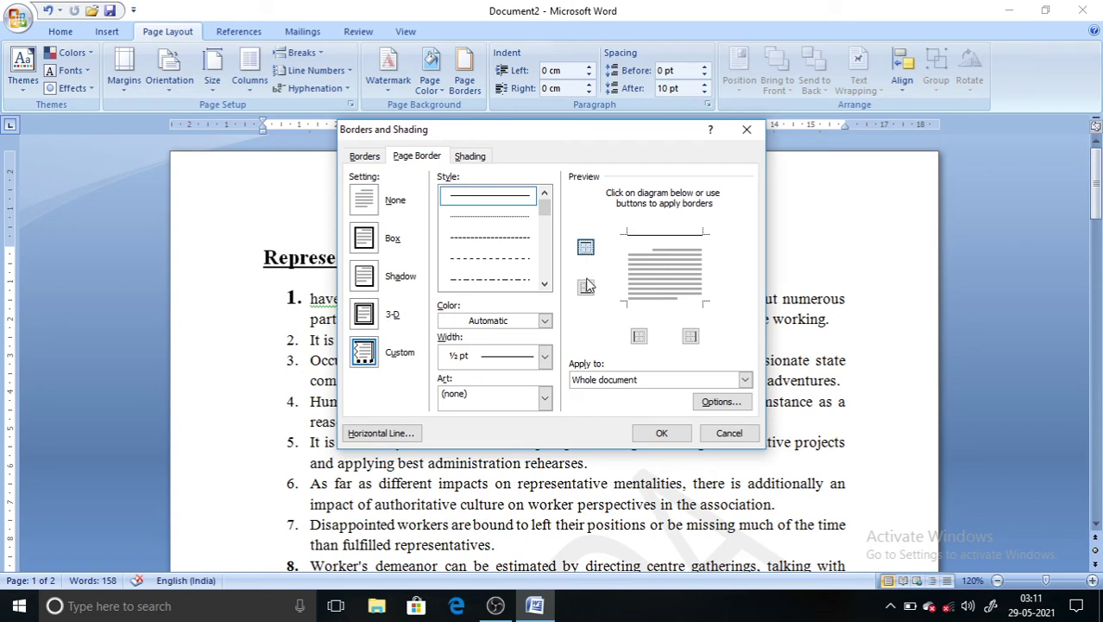
{"action": "left_click", "coordinate": [586, 288]}
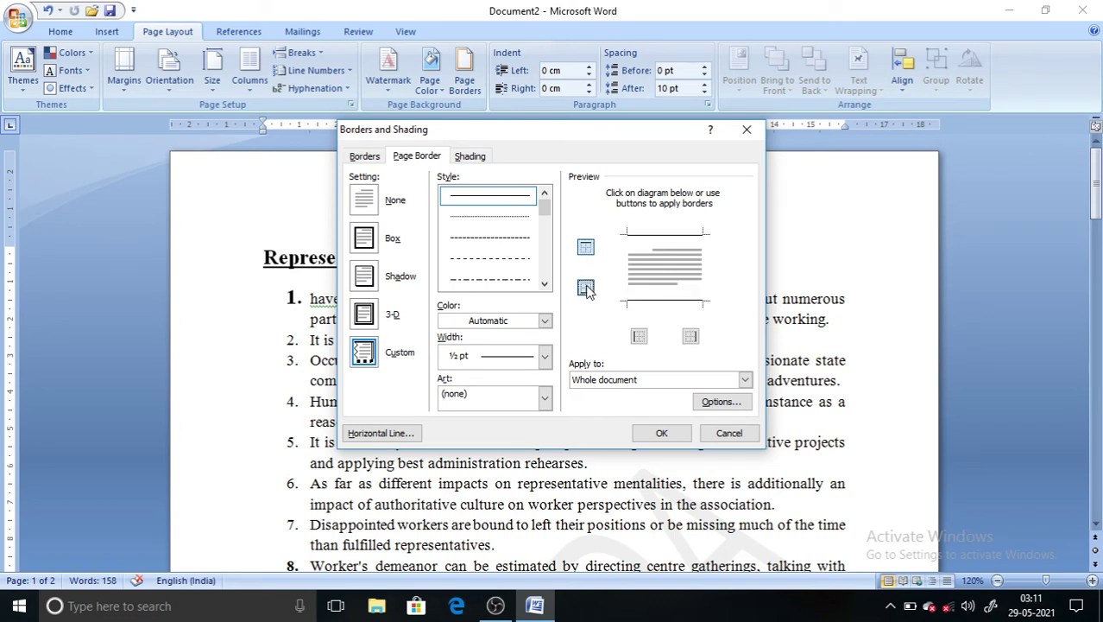
{"action": "left_click", "coordinate": [639, 337]}
{"action": "left_click", "coordinate": [695, 340]}
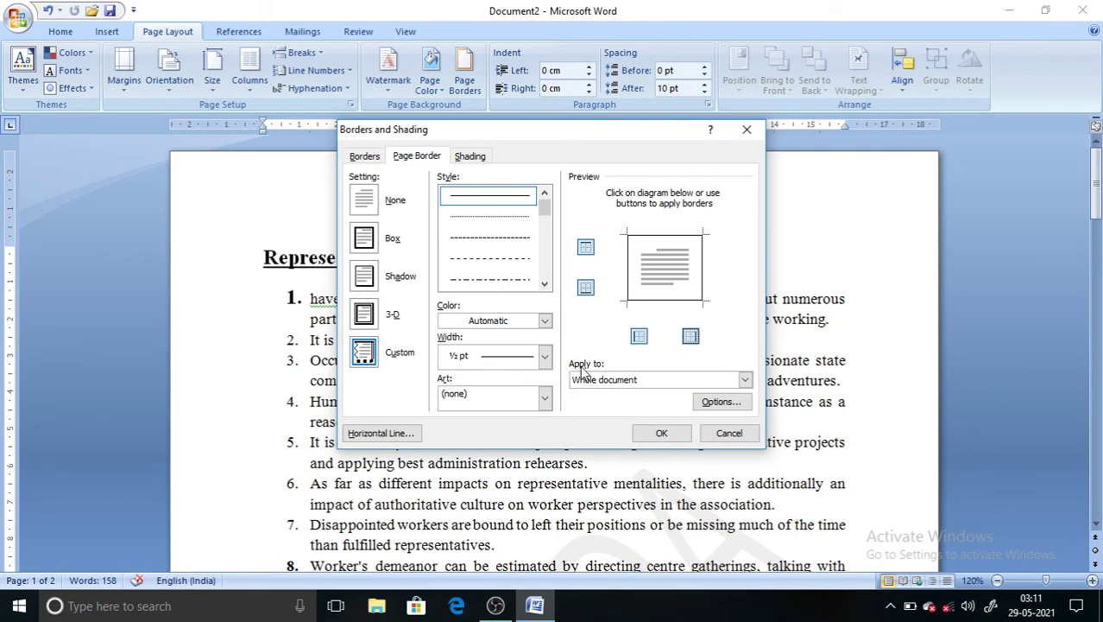
{"action": "left_click", "coordinate": [658, 432]}
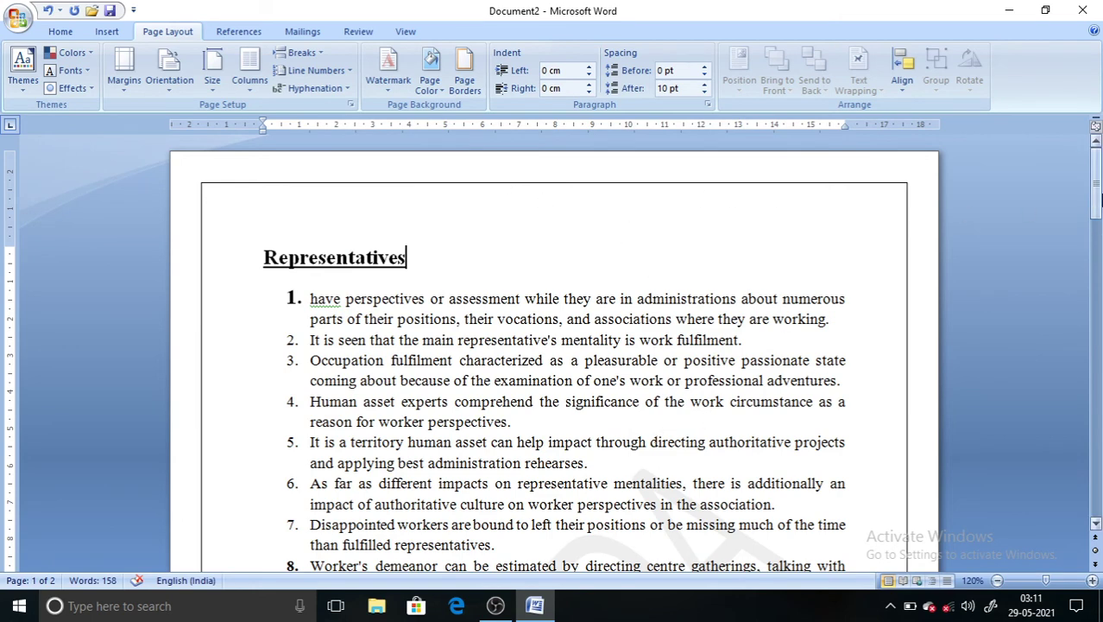
{"action": "left_click", "coordinate": [1097, 197]}
{"action": "left_click_drag", "start_coordinate": [1098, 196], "coordinate": [1098, 419]}
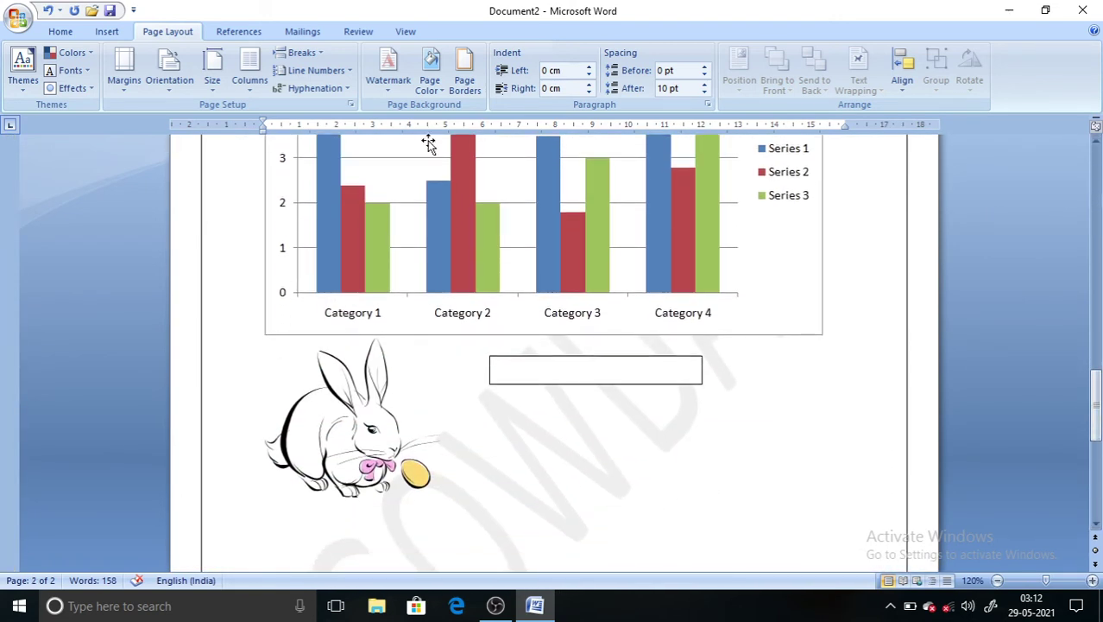
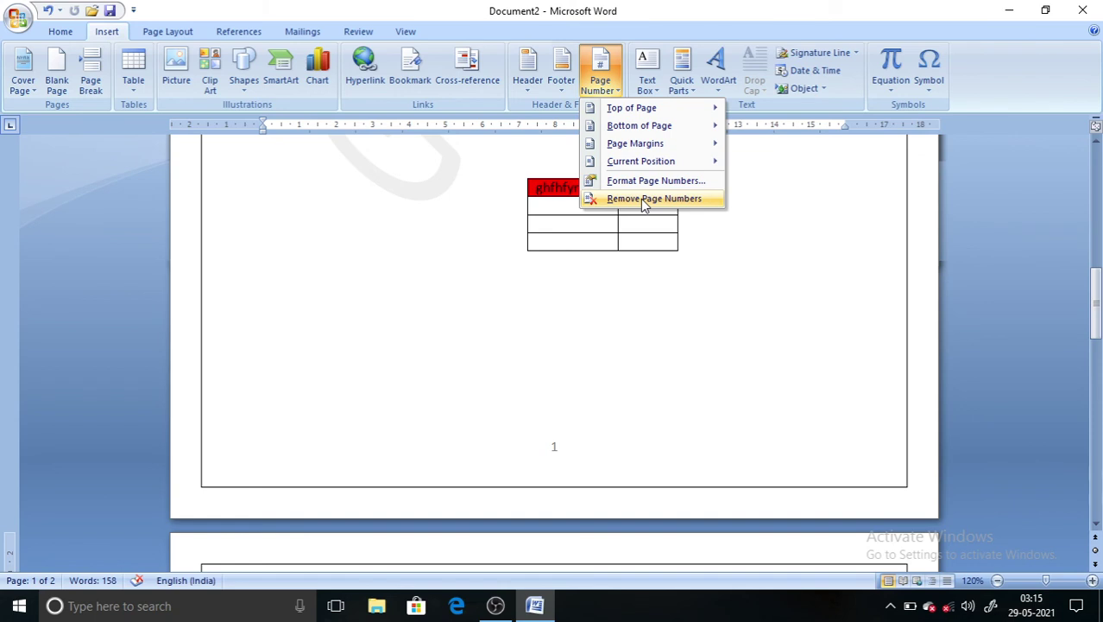
Remove the existing page numbers, and insert Plain Number 2 page numbers at the bottom of the pages, closing the footer
{"action": "left_click", "coordinate": [644, 198]}
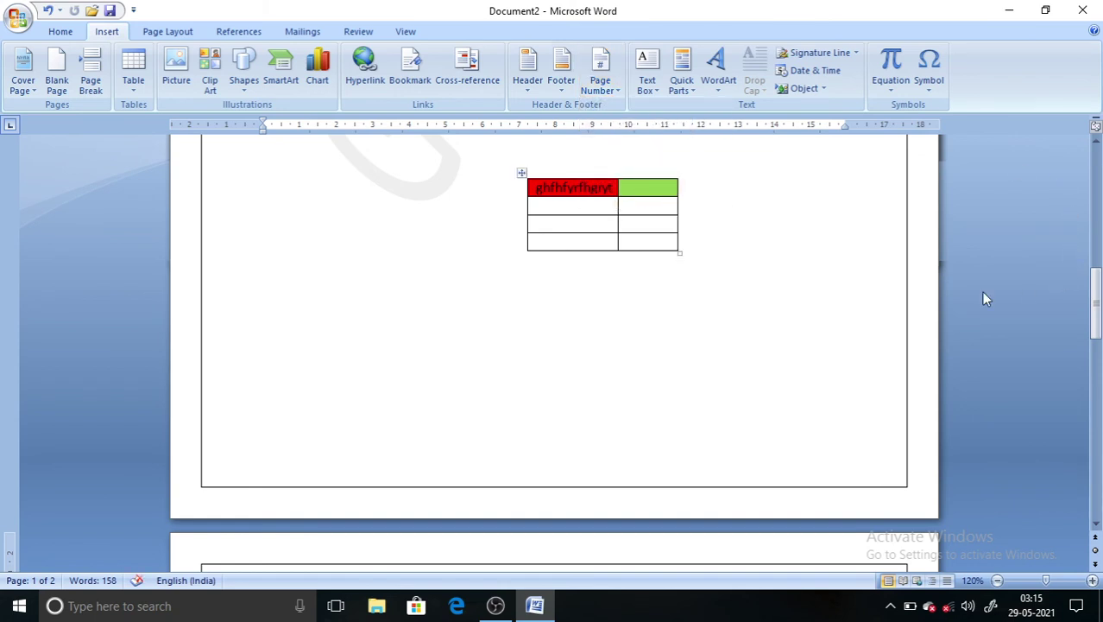
{"action": "left_click_drag", "start_coordinate": [1098, 294], "coordinate": [1097, 173]}
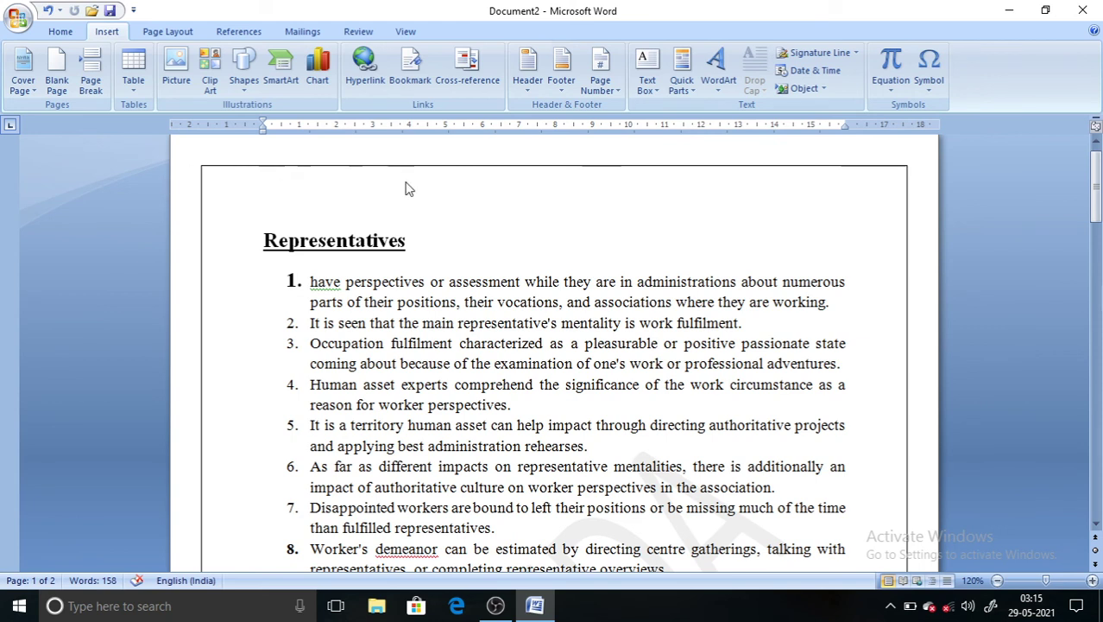
{"action": "left_click", "coordinate": [601, 78]}
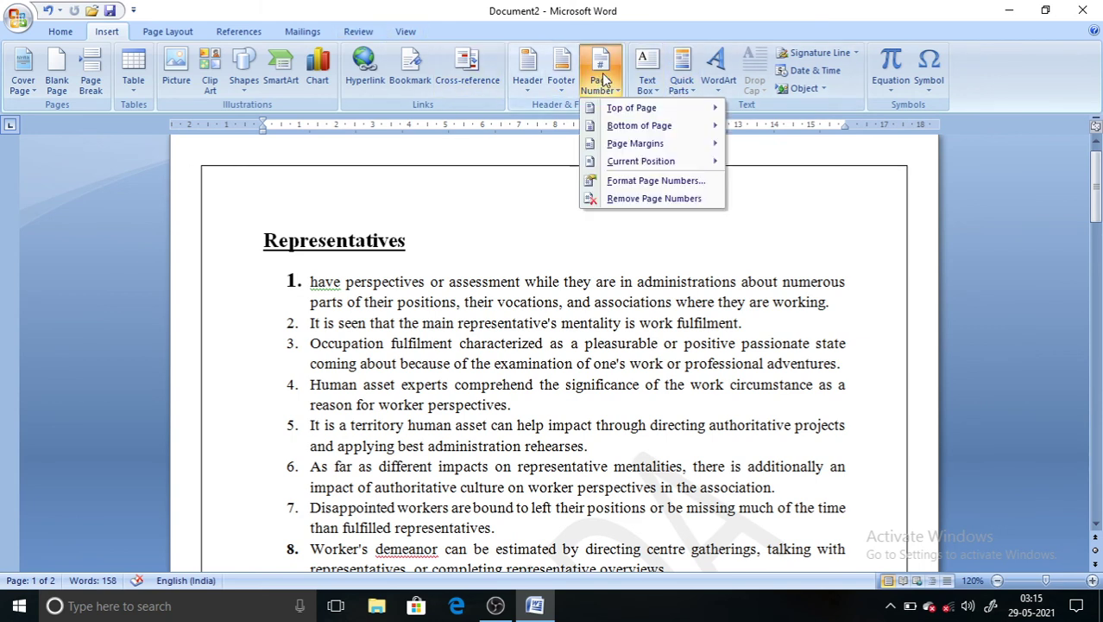
{"action": "mouse_move", "coordinate": [659, 128]}
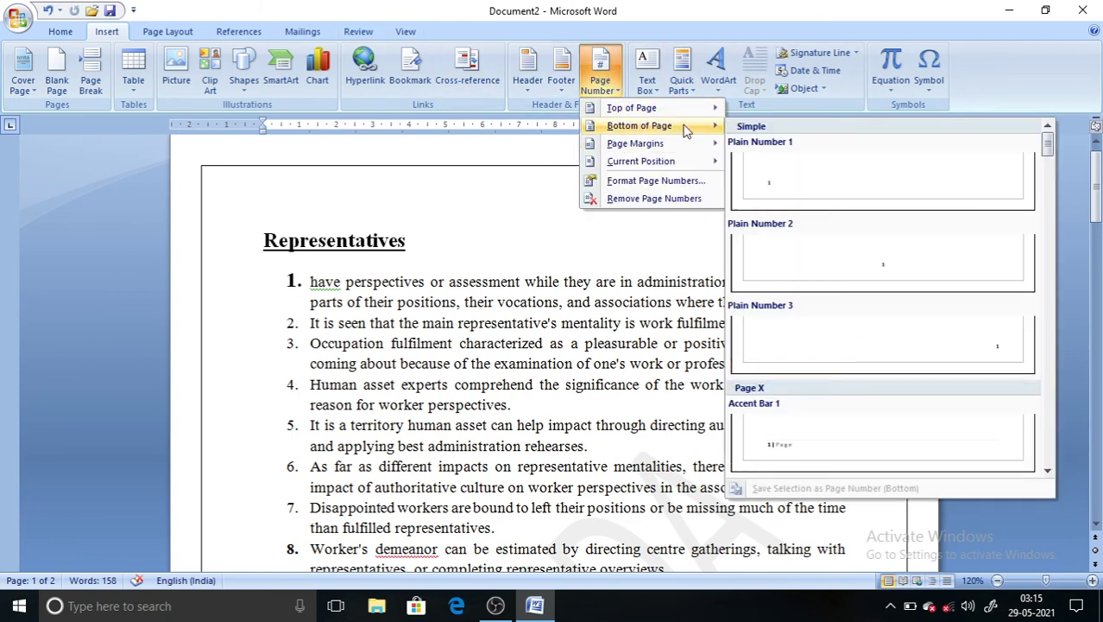
{"action": "left_click", "coordinate": [864, 262]}
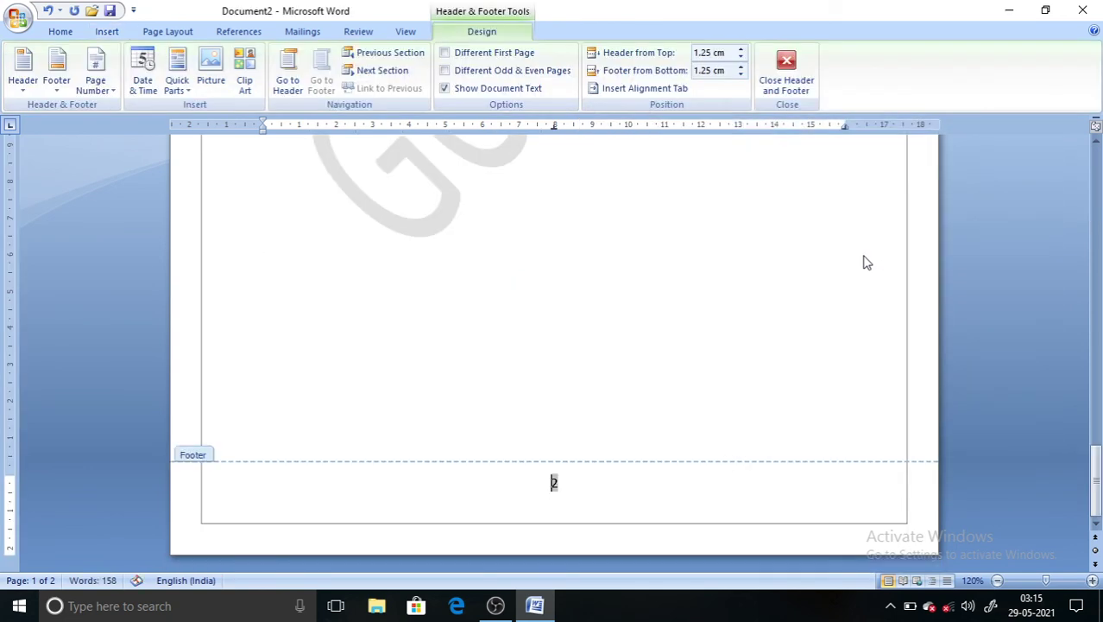
{"action": "left_click", "coordinate": [574, 503]}
{"action": "left_click", "coordinate": [788, 69]}
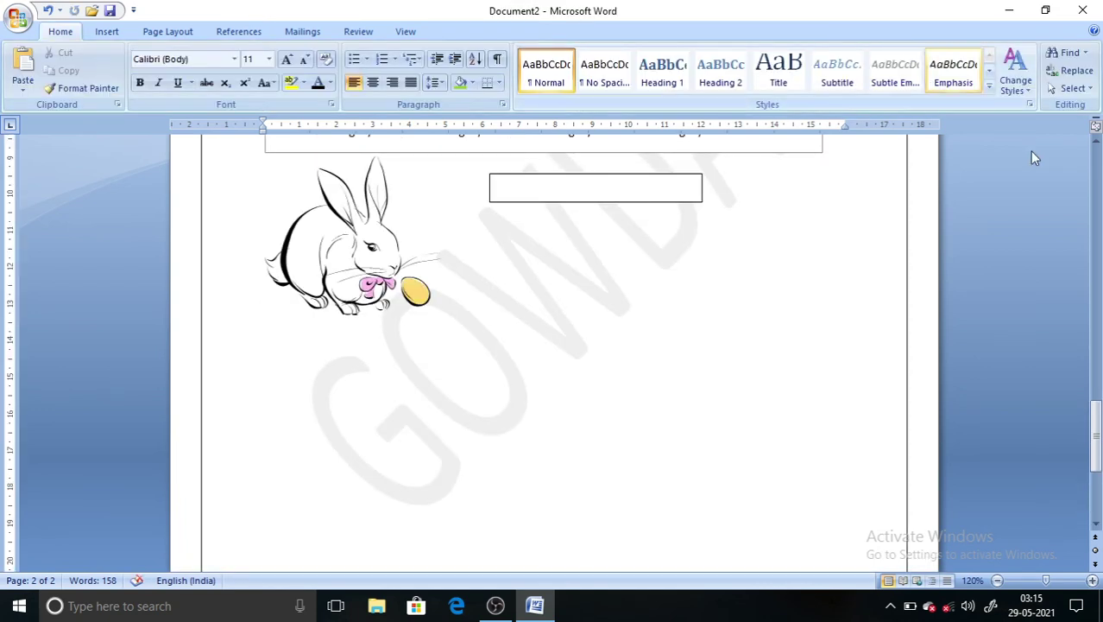
Save the document in the Documents folder under the file name WORD DOCUMENT as a Word Document
{"action": "left_click_drag", "start_coordinate": [1099, 418], "coordinate": [1088, 190]}
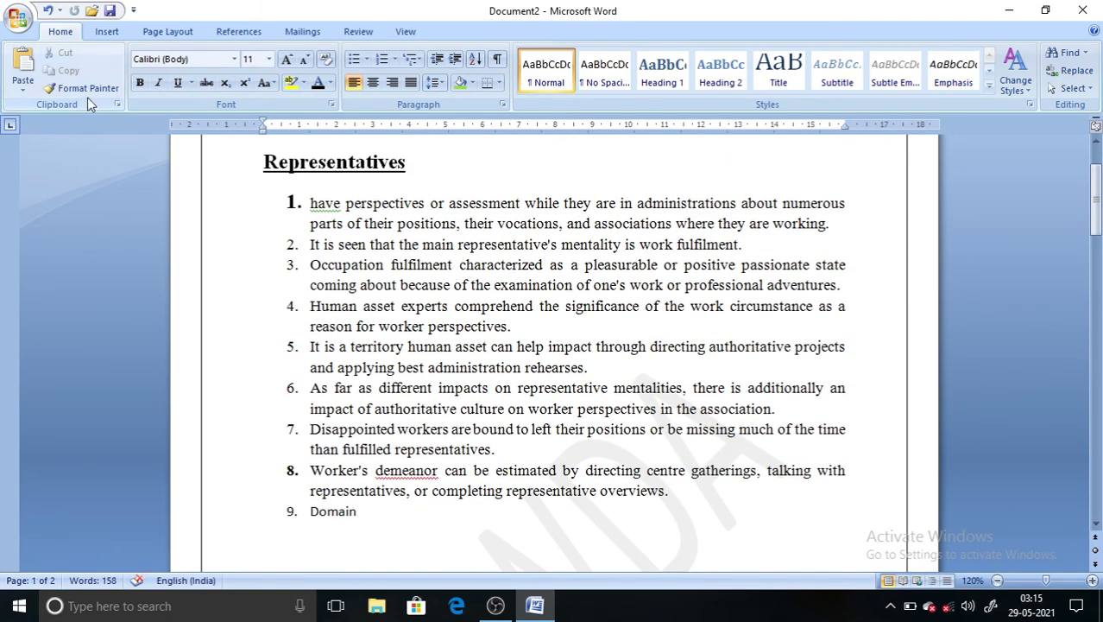
{"action": "left_click", "coordinate": [110, 12]}
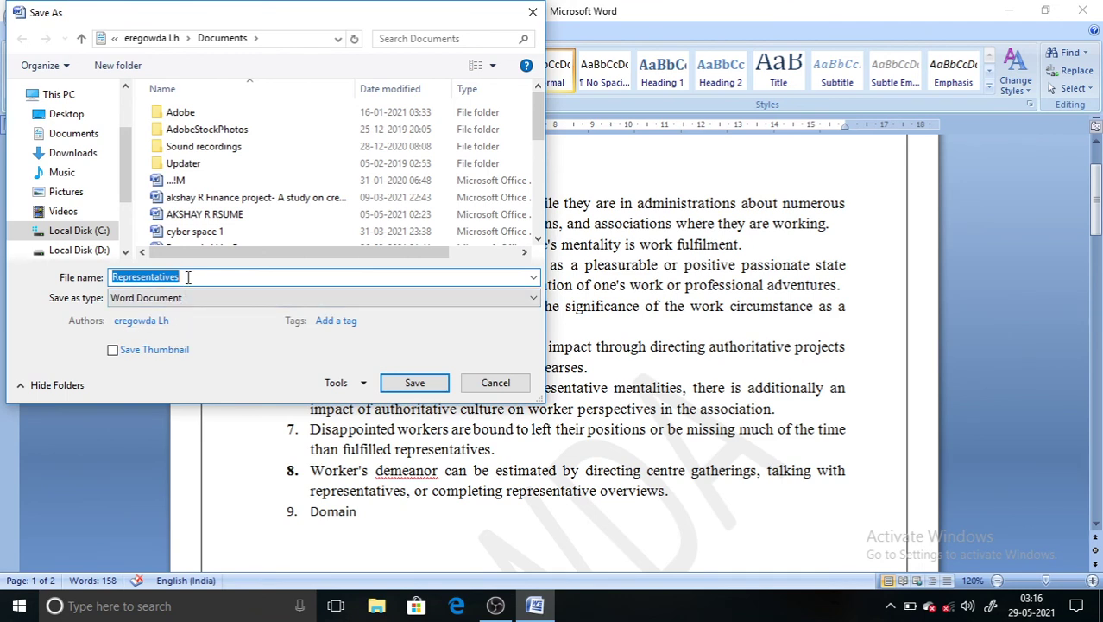
{"action": "key", "text": "BackSpace"}
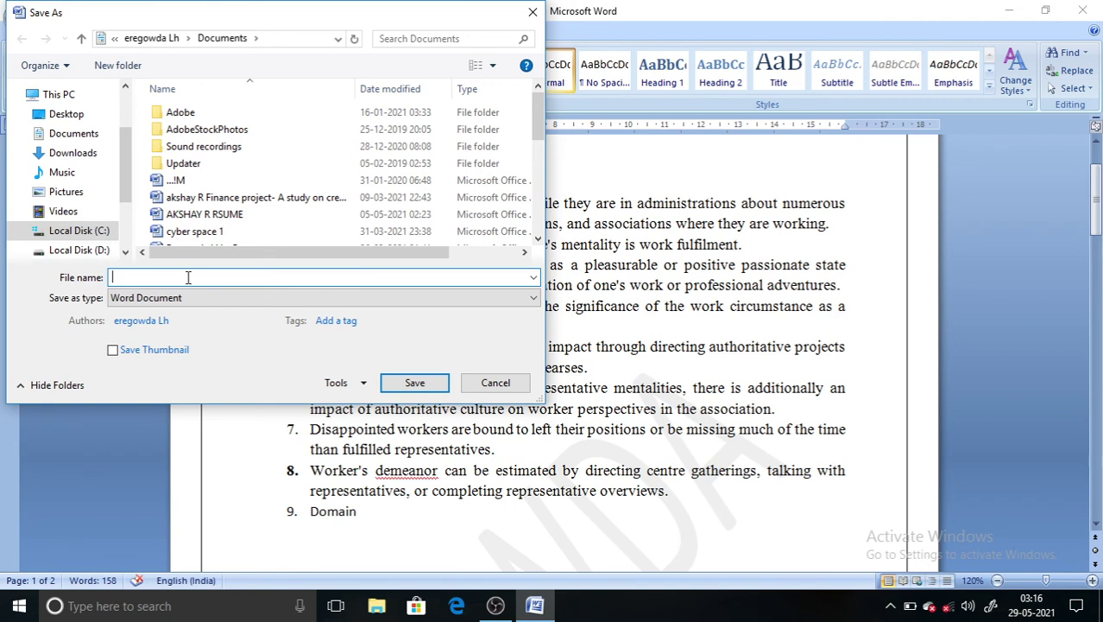
{"action": "type", "text": "WORD DOCUMENT"}
{"action": "left_click", "coordinate": [412, 385]}
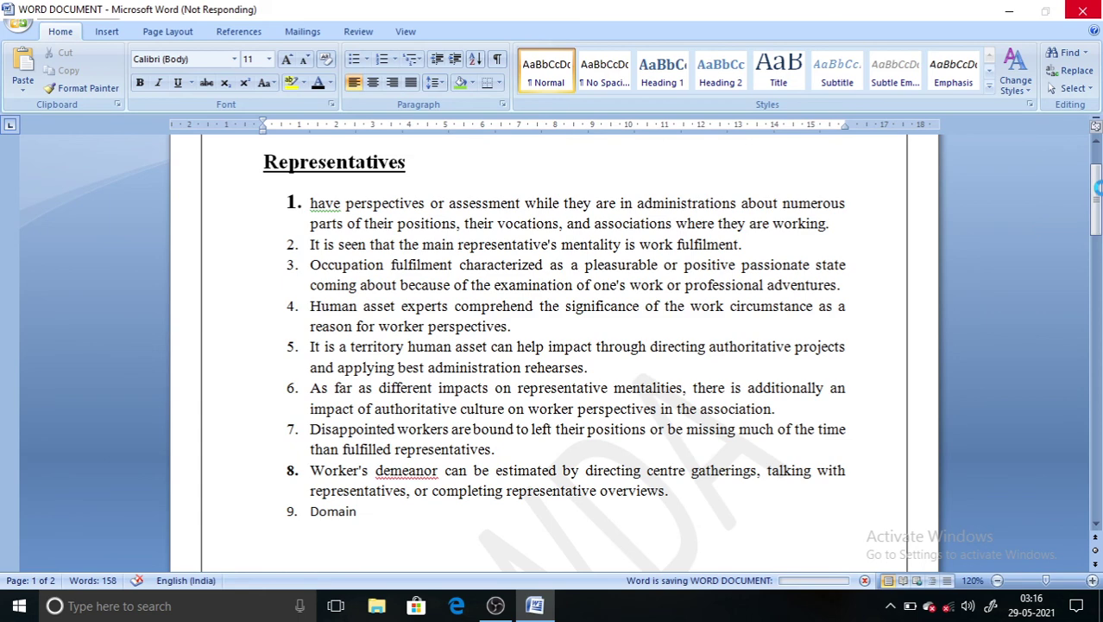
Add the sample text "JHJHGJJGFikiudgkjgsd" on the blank line below item 9 and save the document again
{"action": "left_click_drag", "start_coordinate": [980, 249], "coordinate": [1093, 221]}
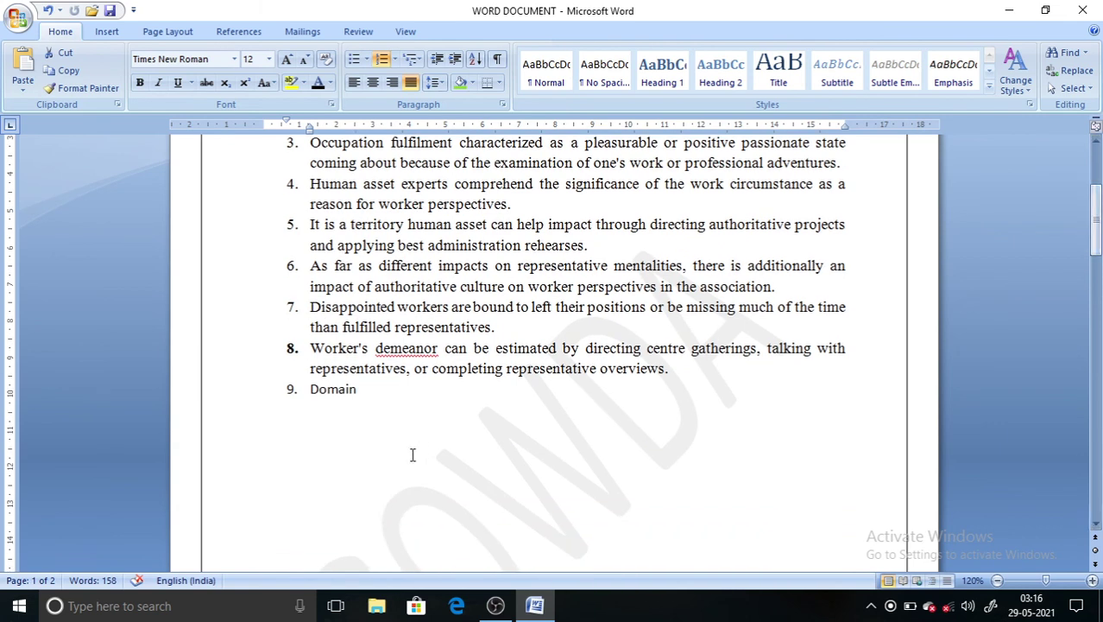
{"action": "left_click", "coordinate": [320, 438]}
{"action": "type", "text": "JH"}
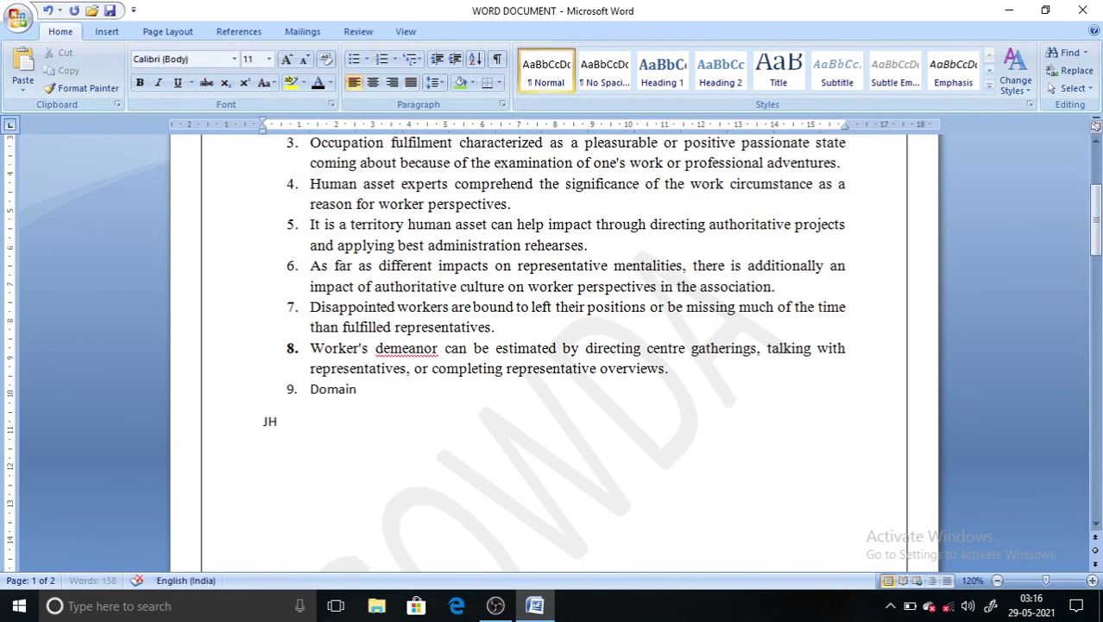
{"action": "type", "text": "JHGJJGFikiudgkjgsd"}
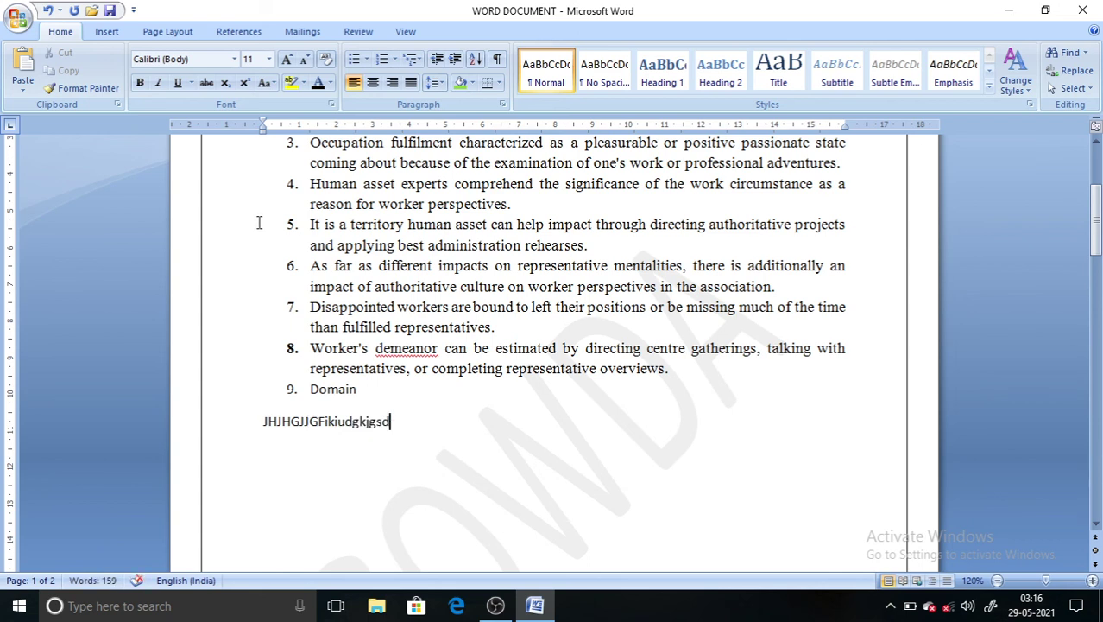
{"action": "left_click", "coordinate": [110, 12]}
Show and dismiss the file-opening dialog, and create a new blank document
{"action": "left_click", "coordinate": [91, 11]}
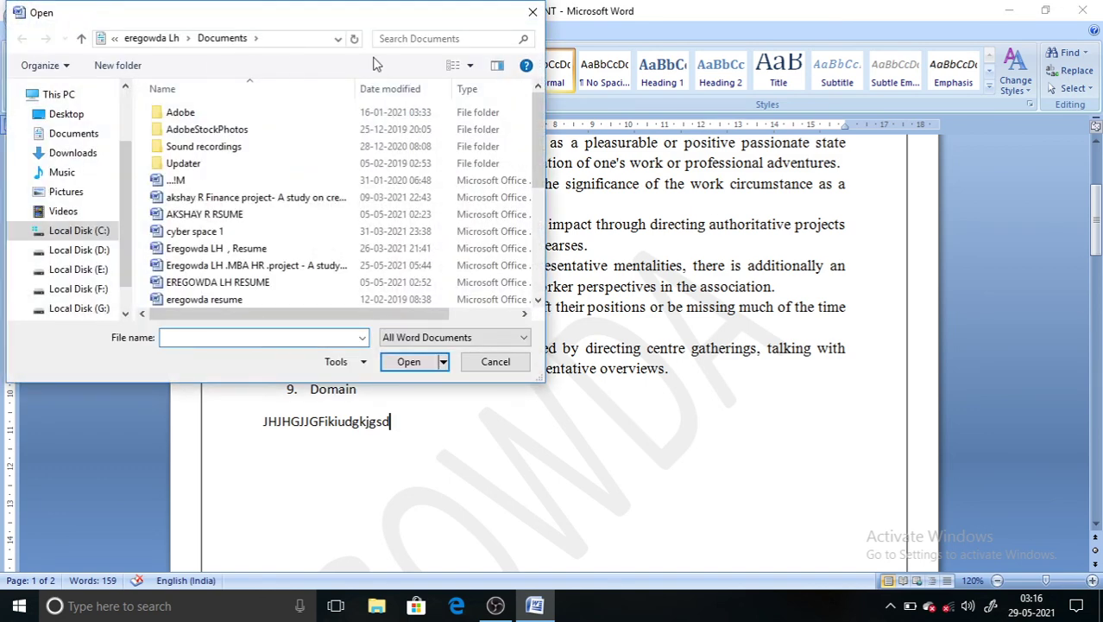
{"action": "left_click", "coordinate": [532, 11]}
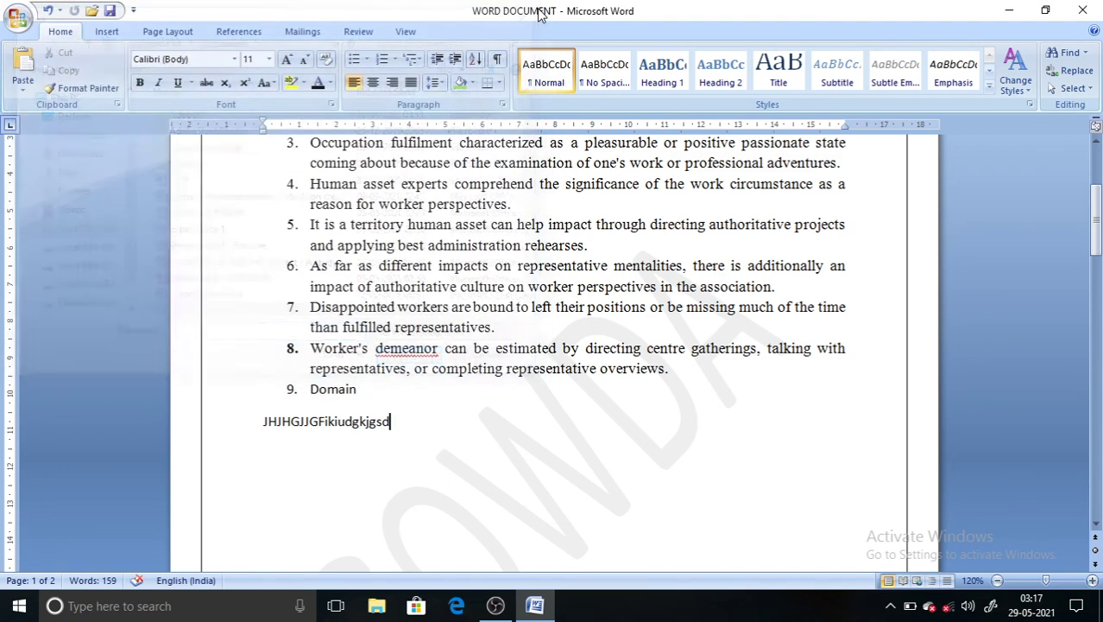
{"action": "left_click", "coordinate": [18, 20]}
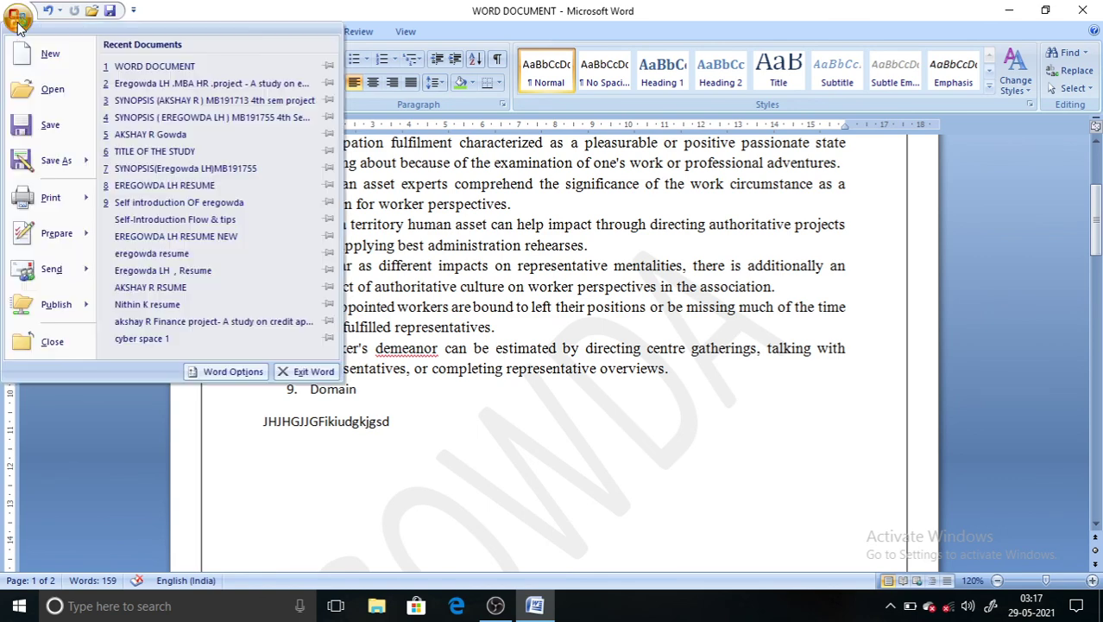
{"action": "left_click", "coordinate": [48, 58]}
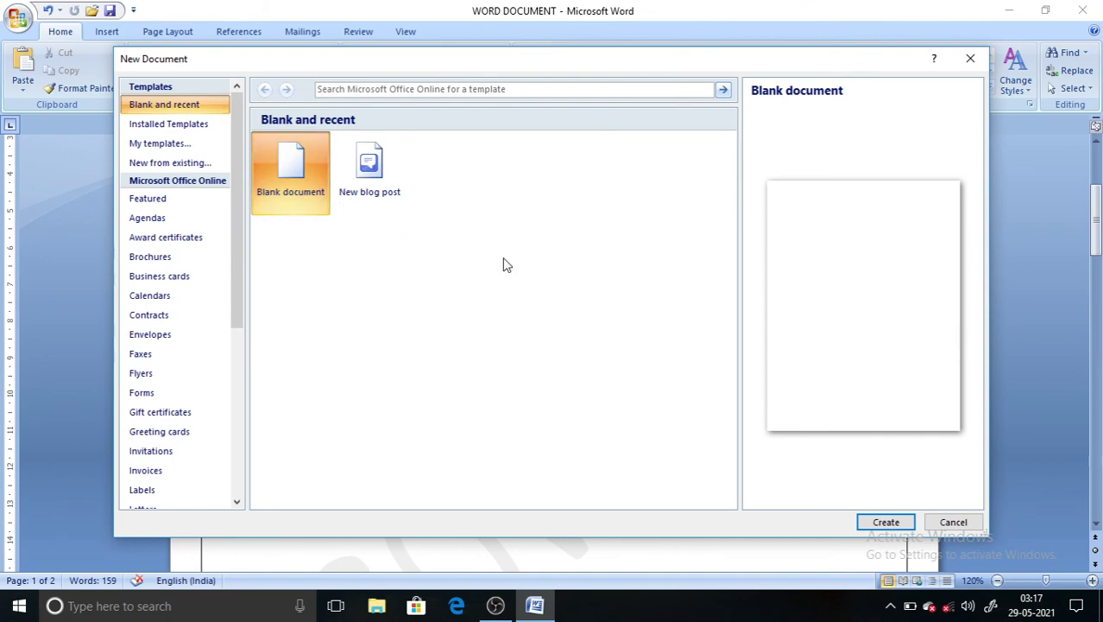
{"action": "left_click", "coordinate": [873, 523]}
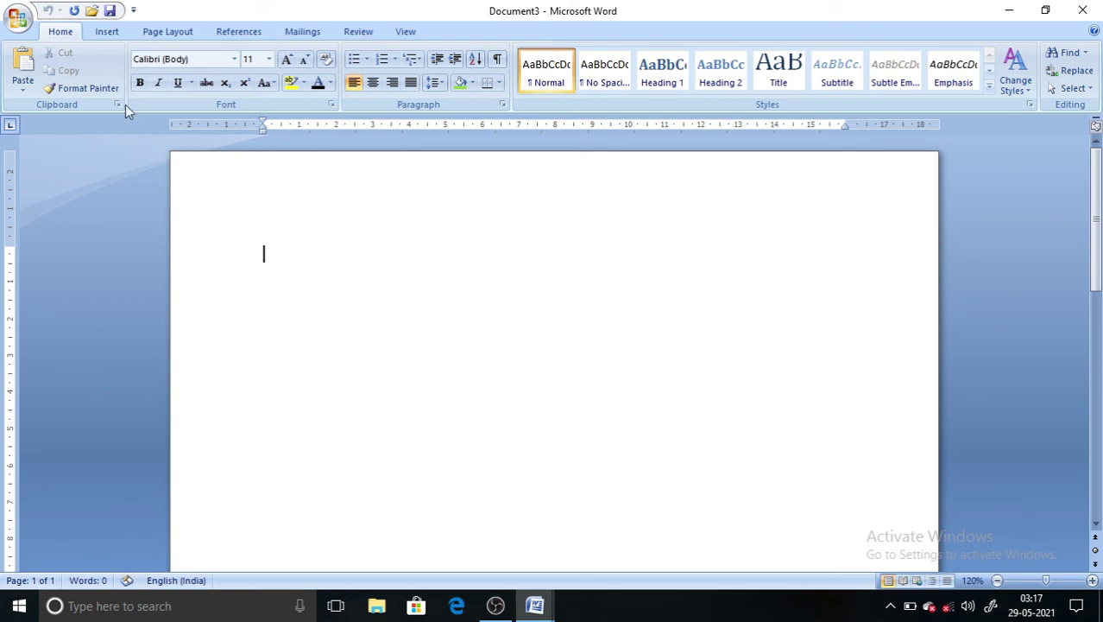
Open the saved file WORD DOCUMENT.docx from the Documents folder
{"action": "left_click", "coordinate": [91, 13]}
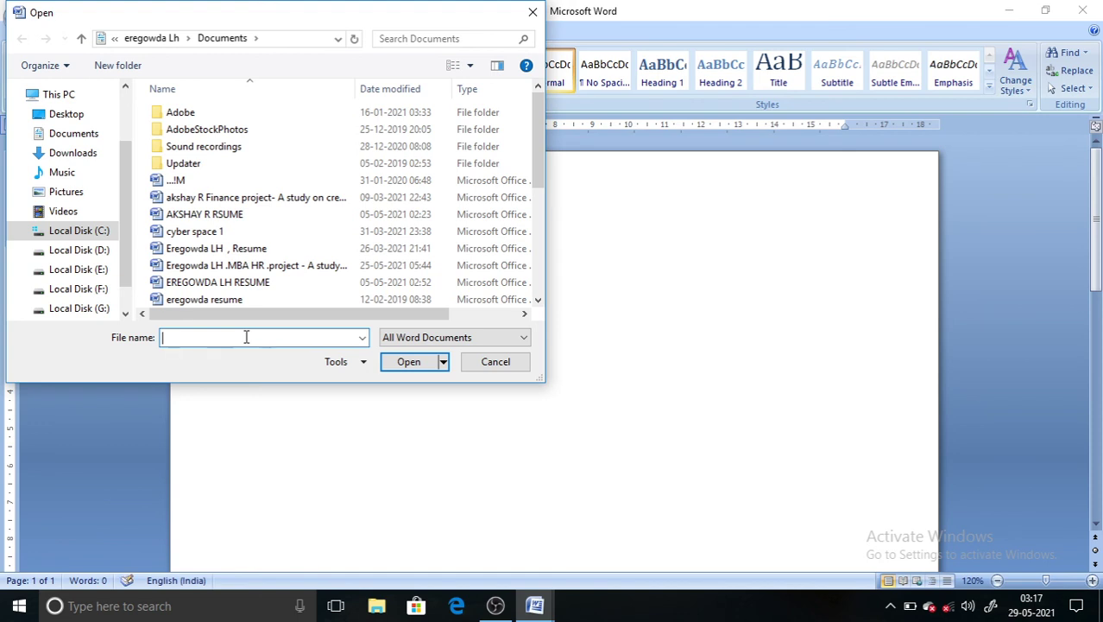
{"action": "type", "text": "word"}
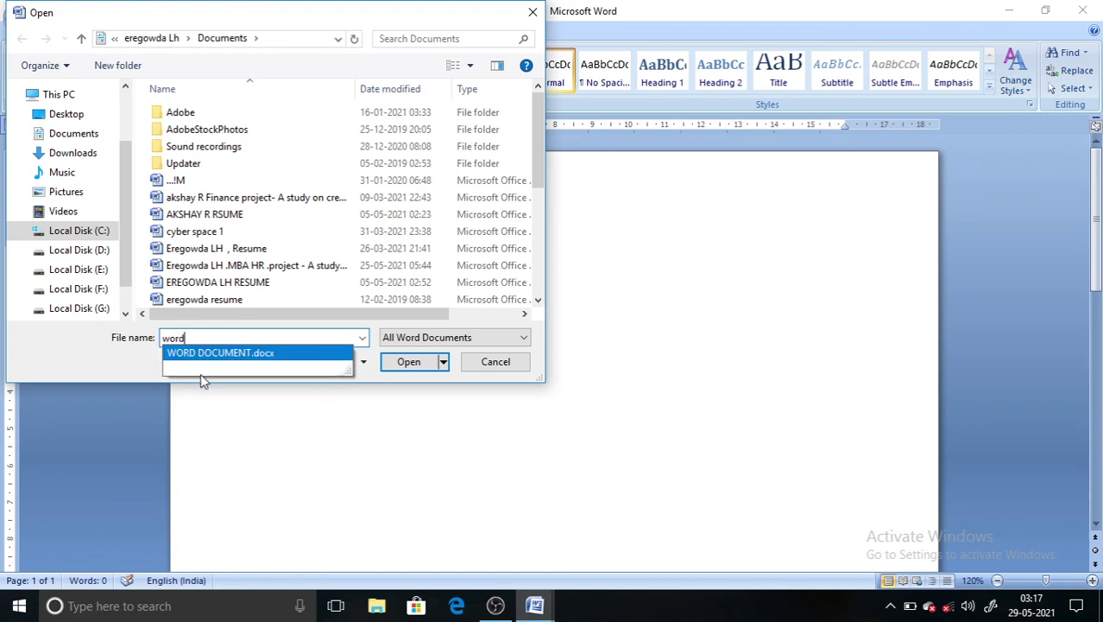
{"action": "left_click", "coordinate": [219, 354]}
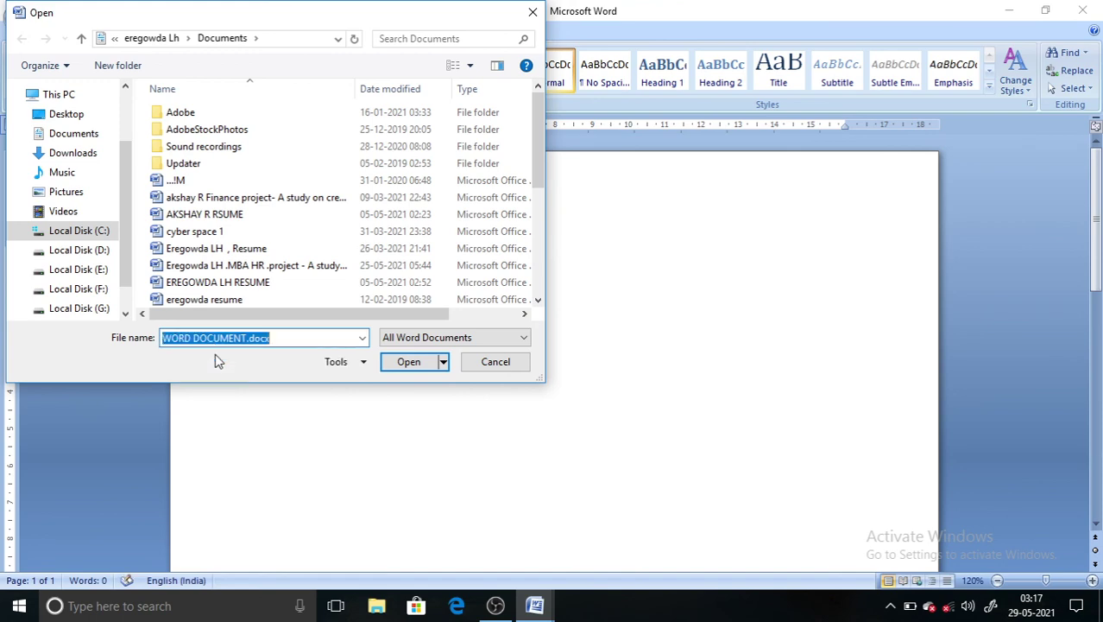
{"action": "left_click", "coordinate": [409, 362]}
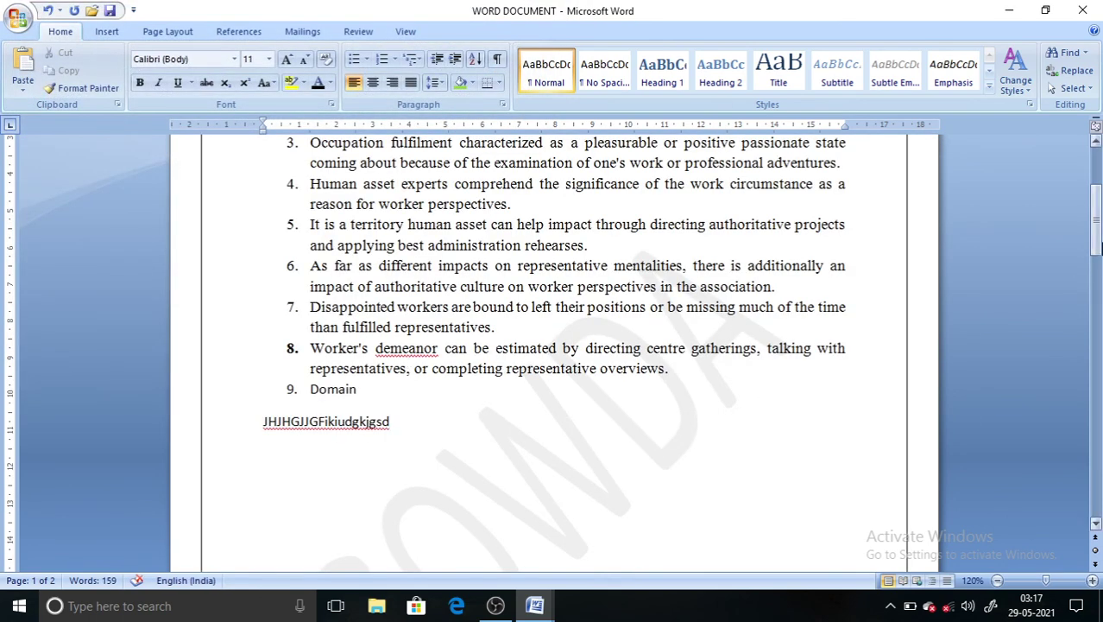
{"action": "left_click_drag", "start_coordinate": [1096, 244], "coordinate": [1099, 172]}
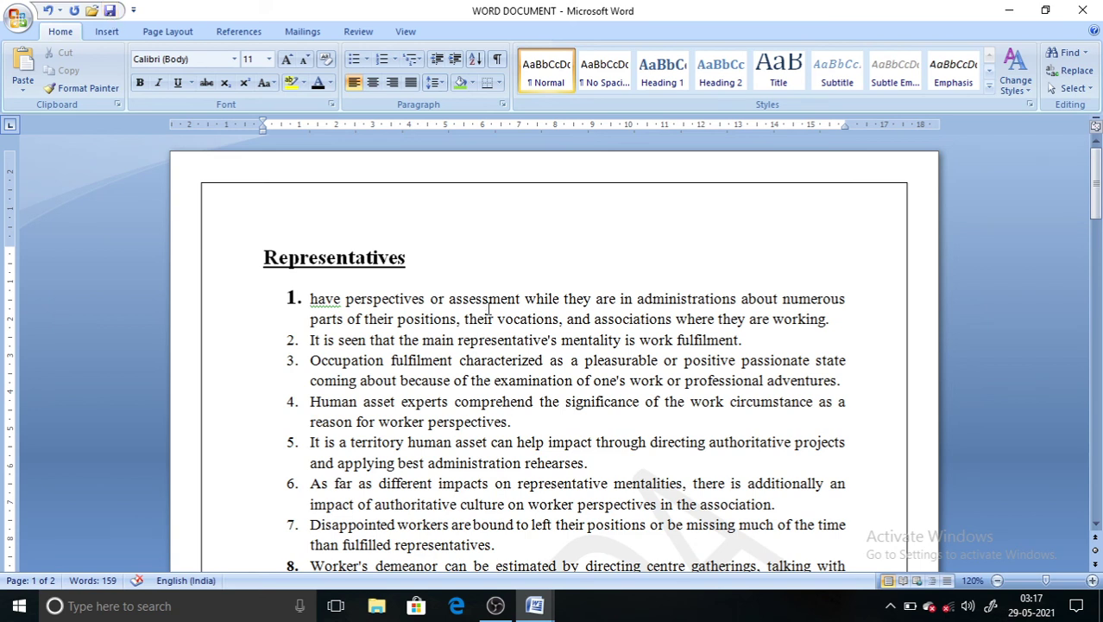
{"action": "left_click_drag", "start_coordinate": [482, 298], "coordinate": [423, 263]}
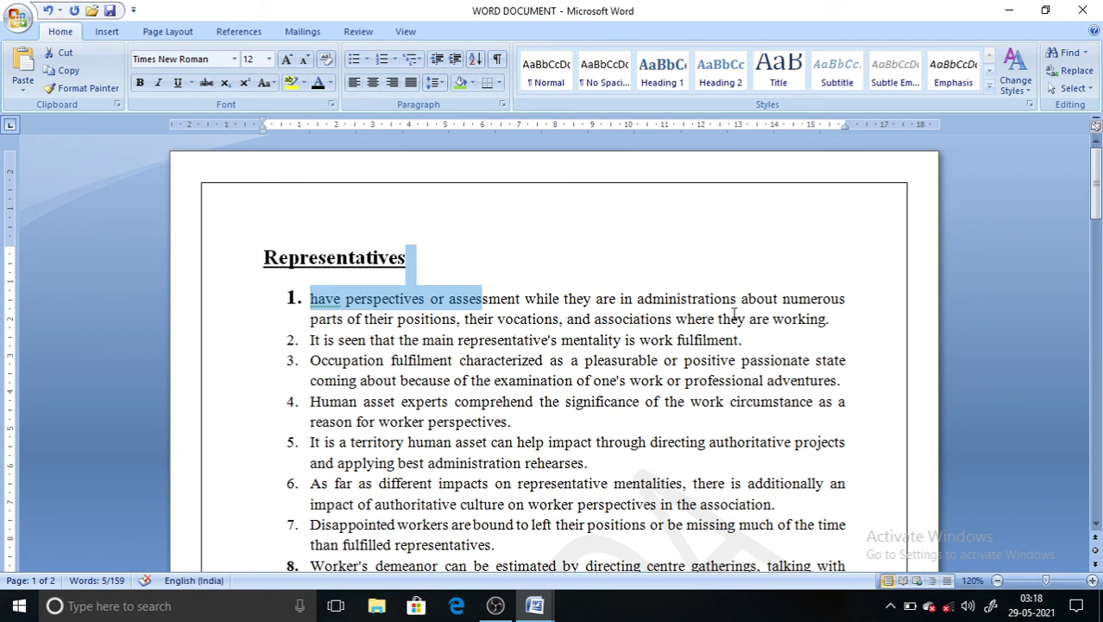
{"action": "left_click", "coordinate": [609, 252]}
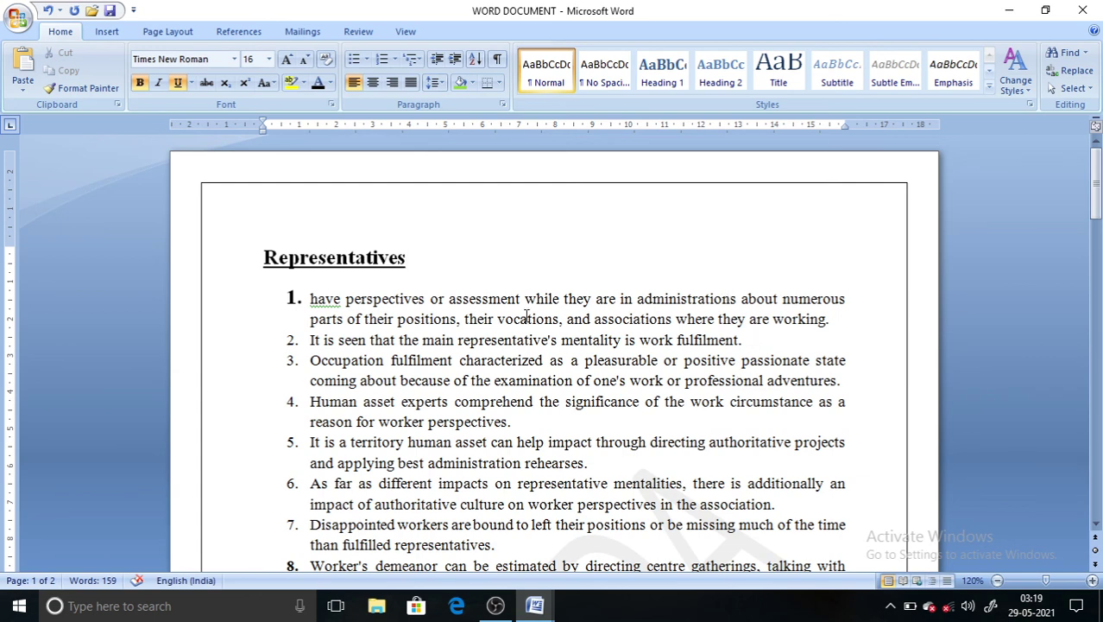
{"action": "left_click_drag", "start_coordinate": [1096, 181], "coordinate": [1099, 347]}
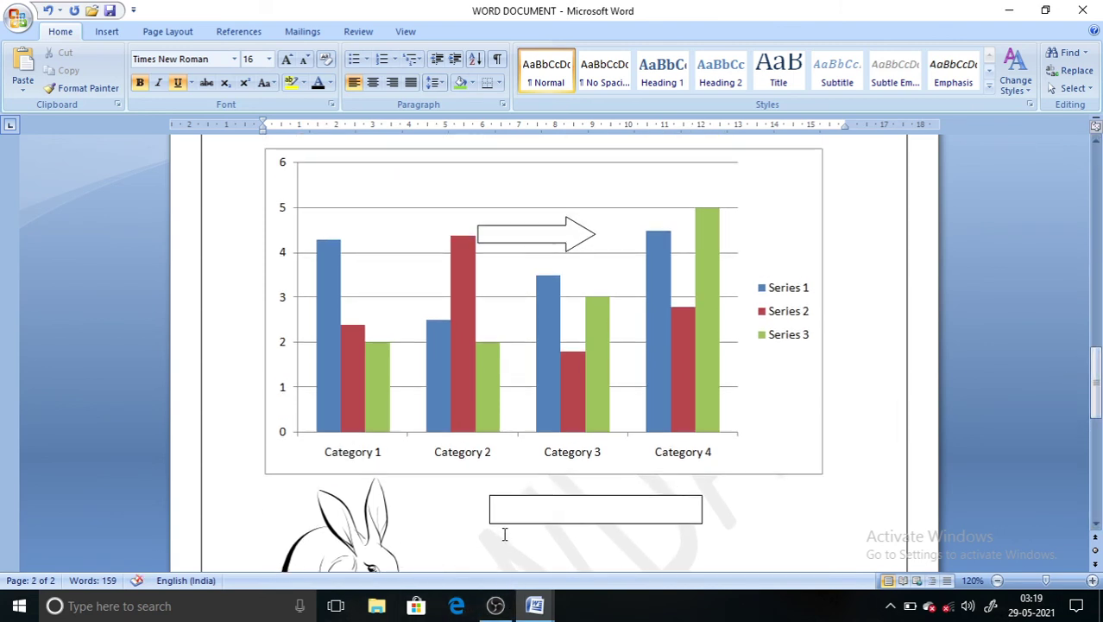
{"action": "left_click", "coordinate": [505, 607]}
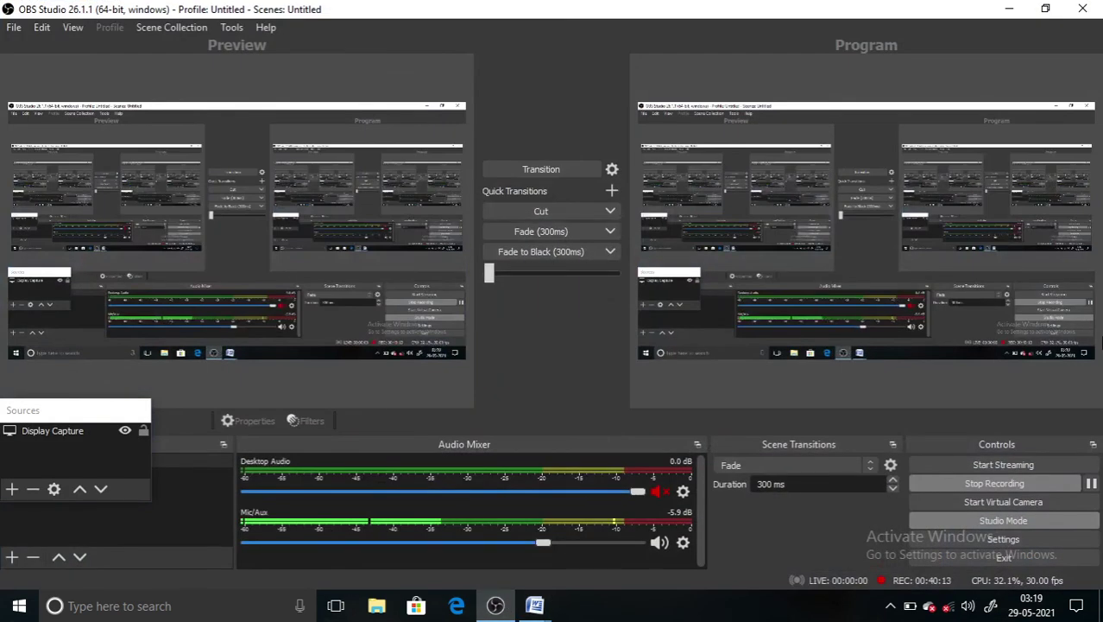